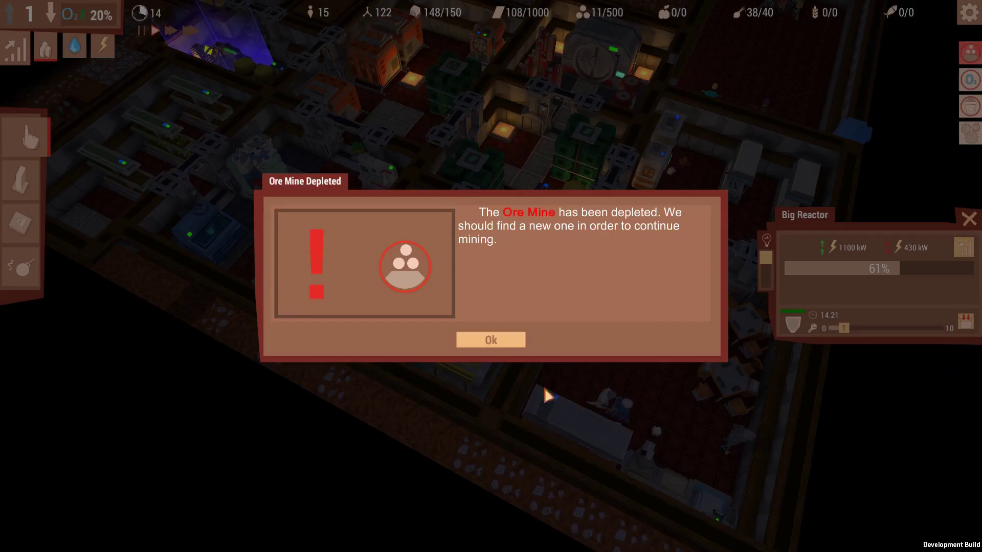
Step: Dismiss the Ore Mine Depleted notice and check the Mining Machine's status
left_click(500, 336)
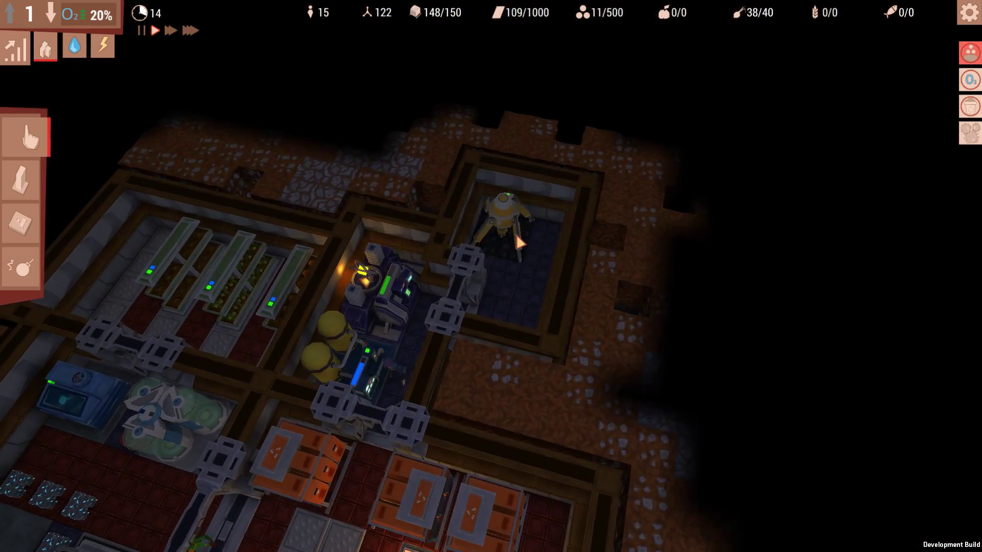
left_click(522, 243)
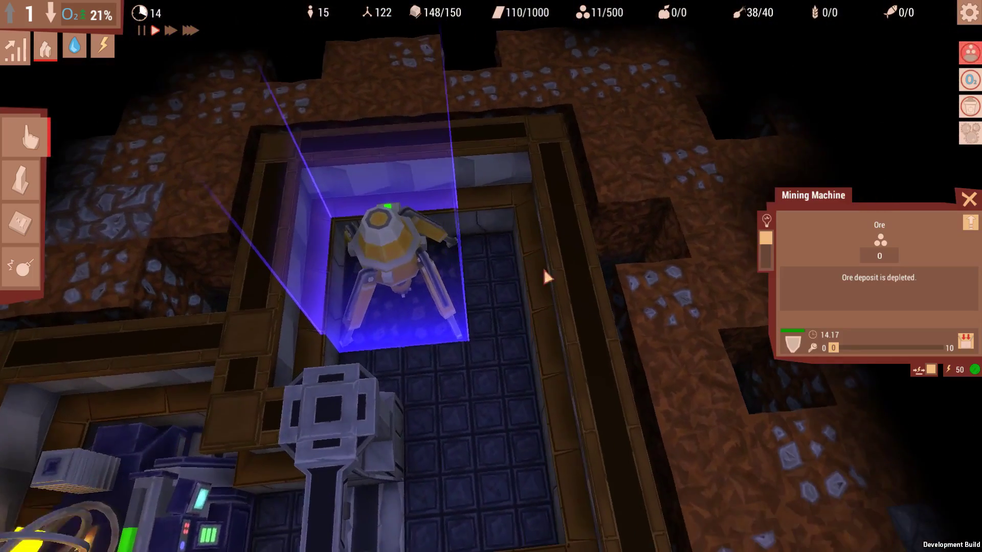
key("Escape")
key("s")
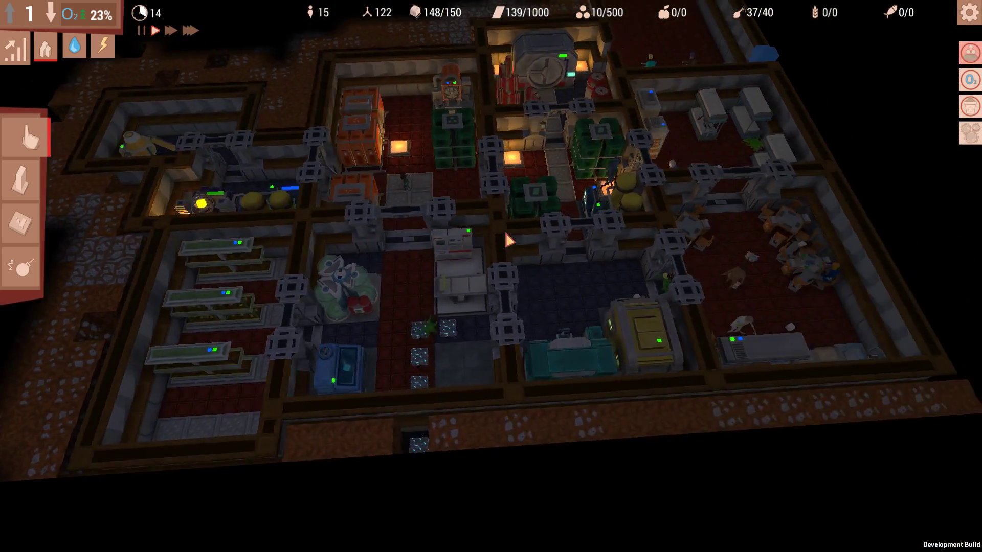
scroll(507, 240, "up", 2)
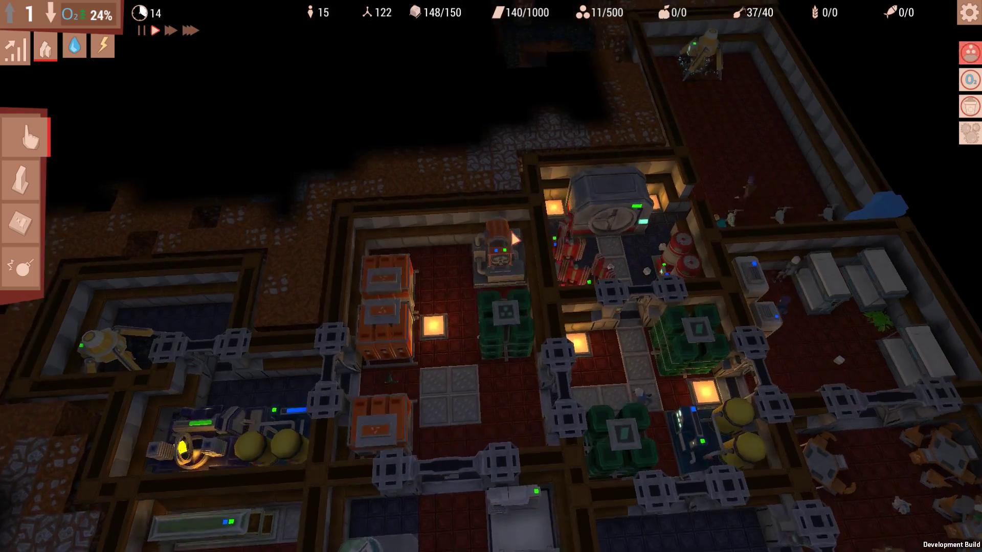
Step: Check the storage container and garbage recycler, then close their details
left_click(499, 326)
left_click(493, 263)
scroll(537, 120, "up", 1)
key("q")
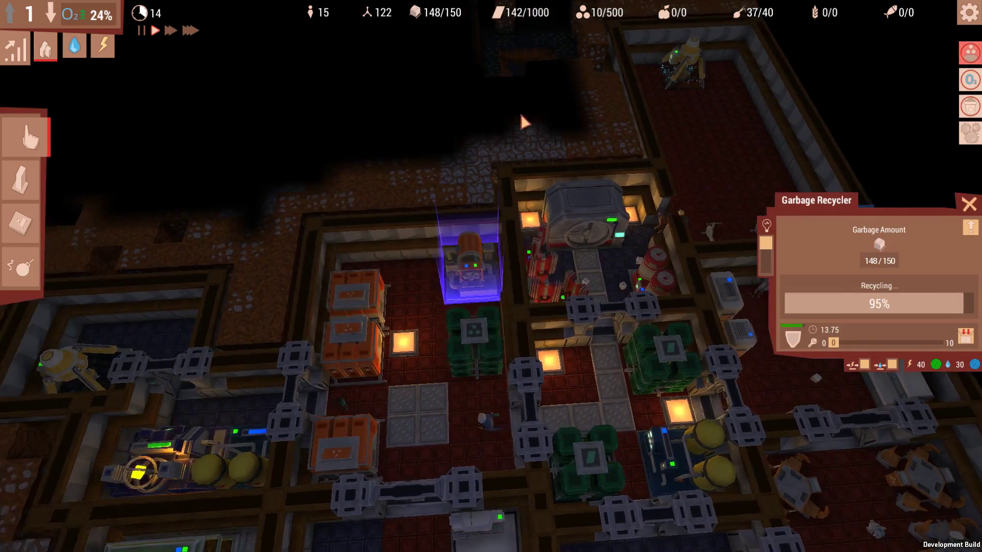
key("Escape")
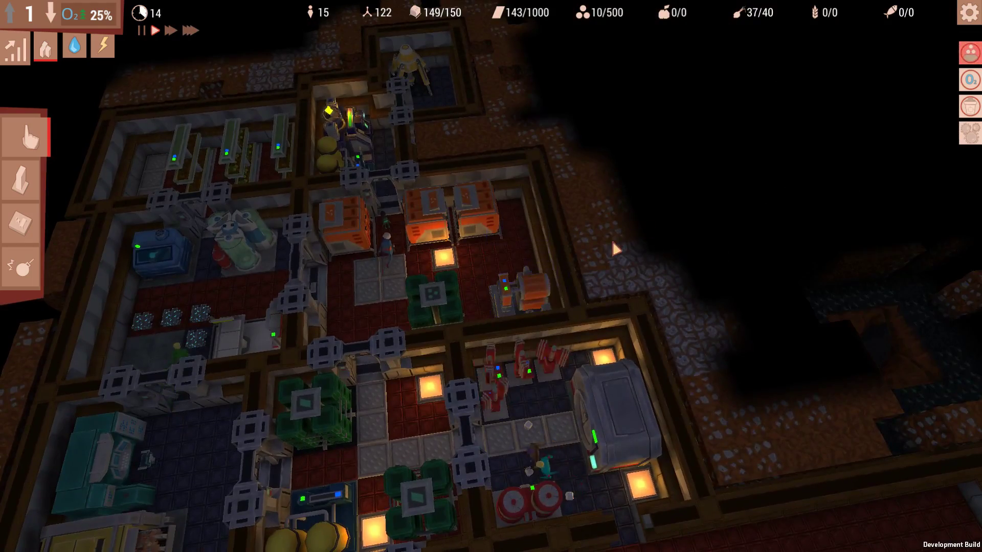
scroll(543, 314, "up", 2)
Step: Pan the view left and right to survey the base and the surrounding rock
key("d")
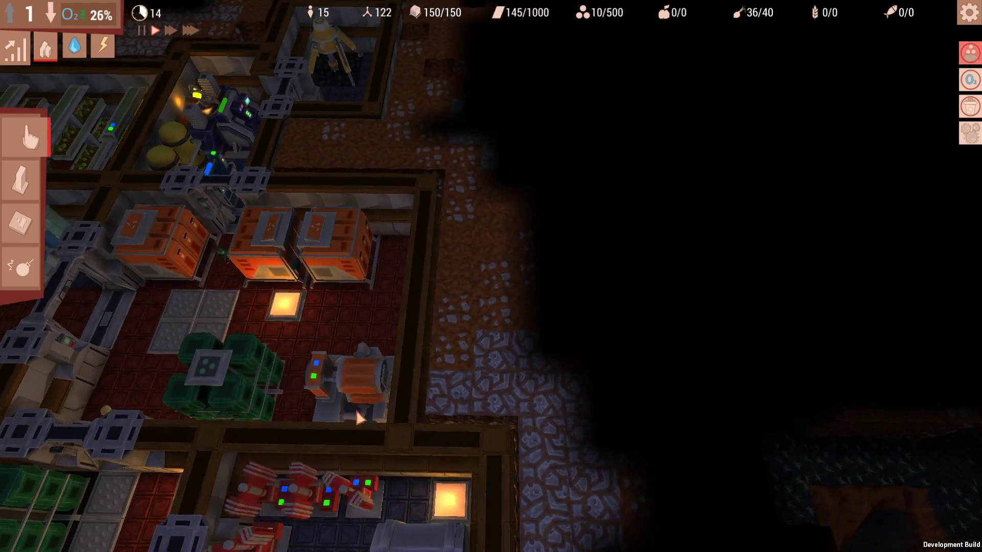
key("a")
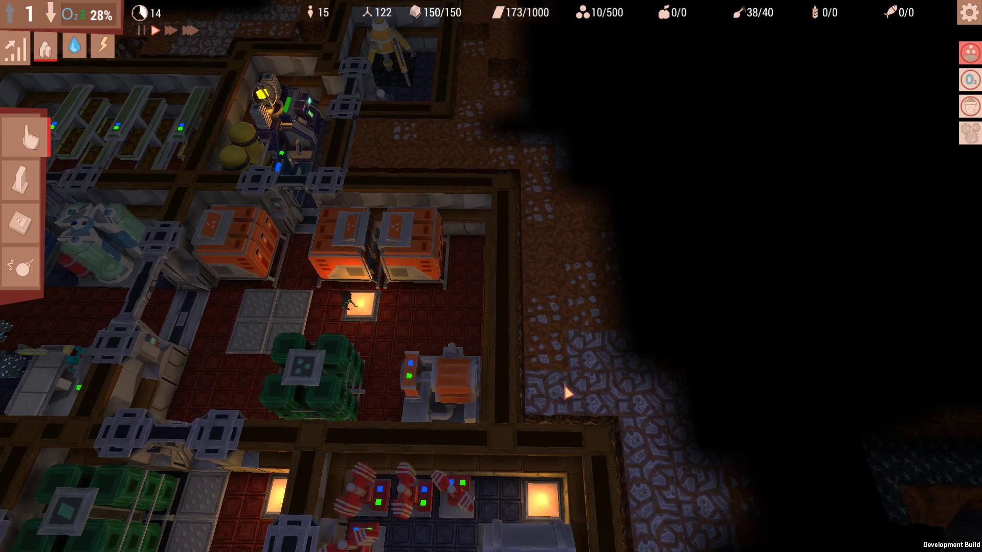
key("d")
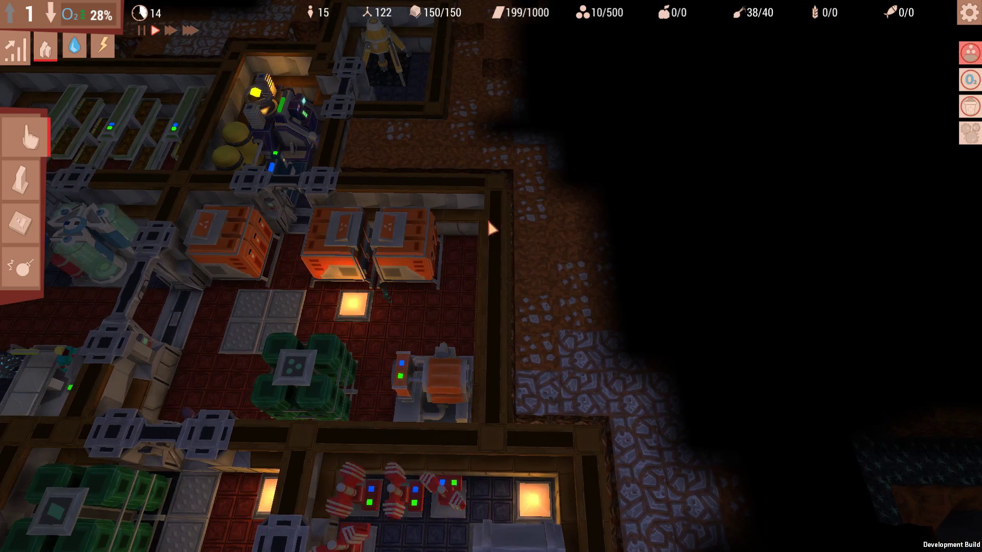
key("a")
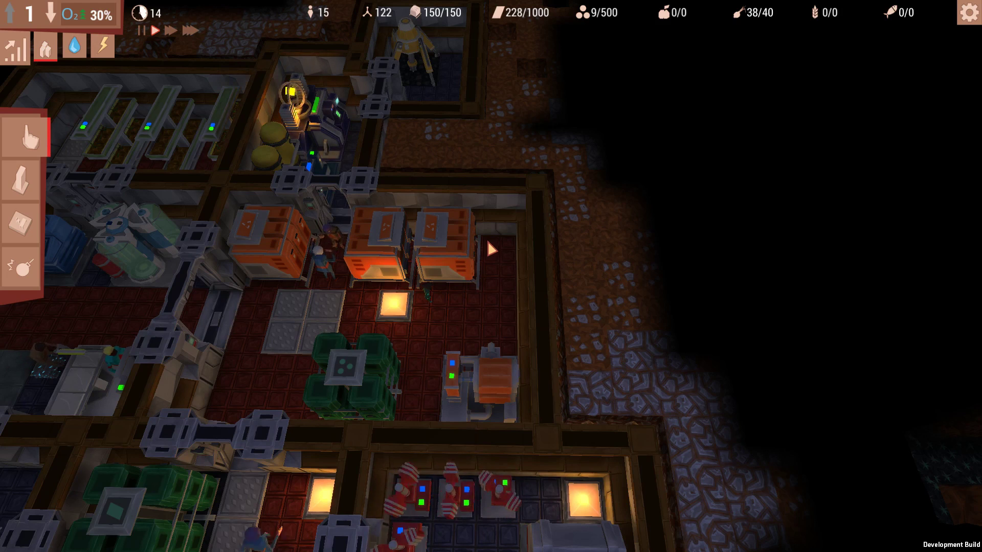
Step: With the Destroy tool, mark the two-column ground strip and adjoining wall column
key("d")
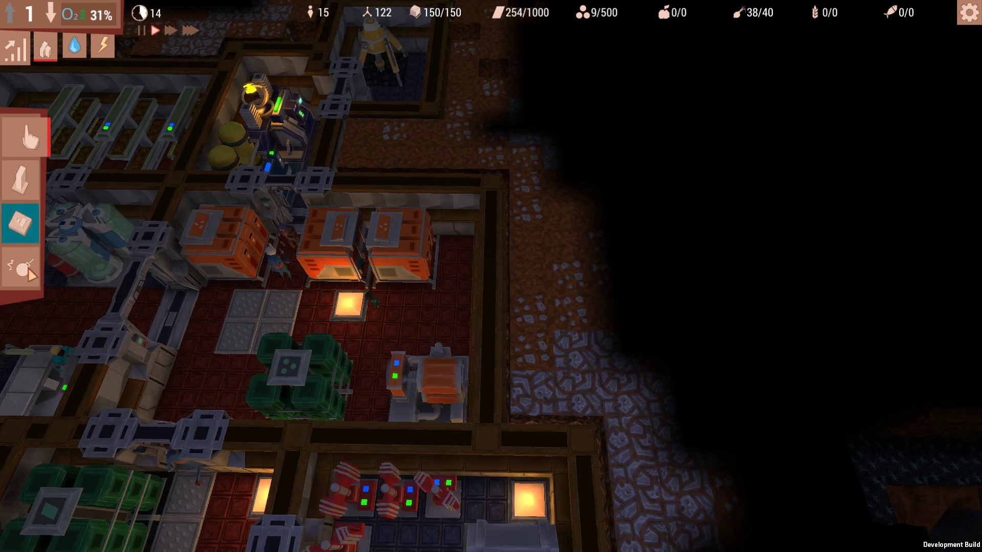
left_click(29, 268)
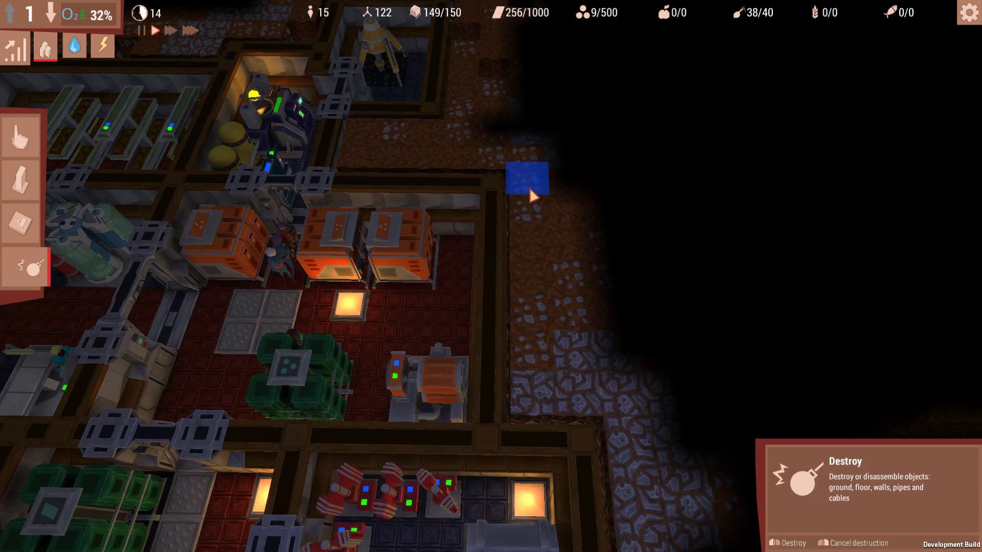
left_click_drag(530, 193, 565, 202)
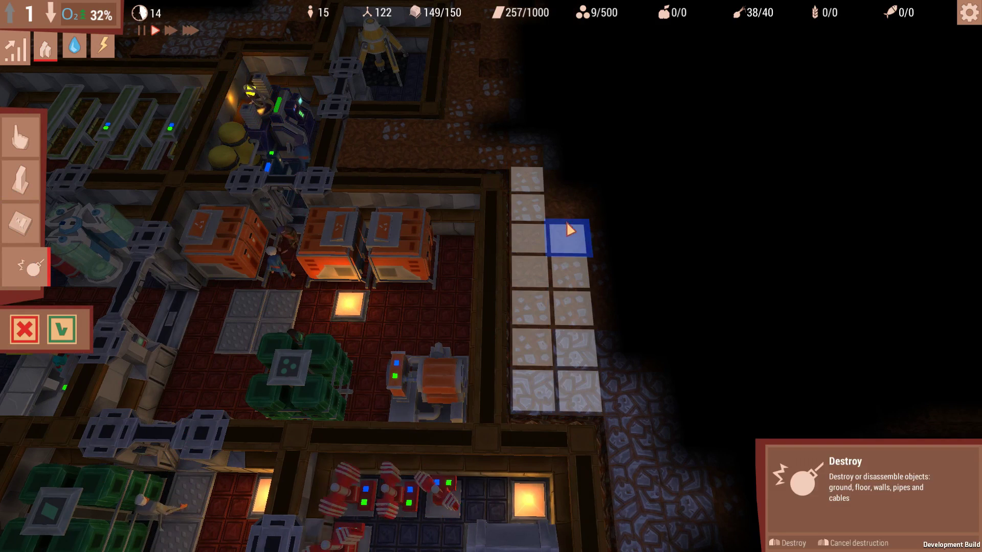
left_click_drag(500, 219, 491, 389)
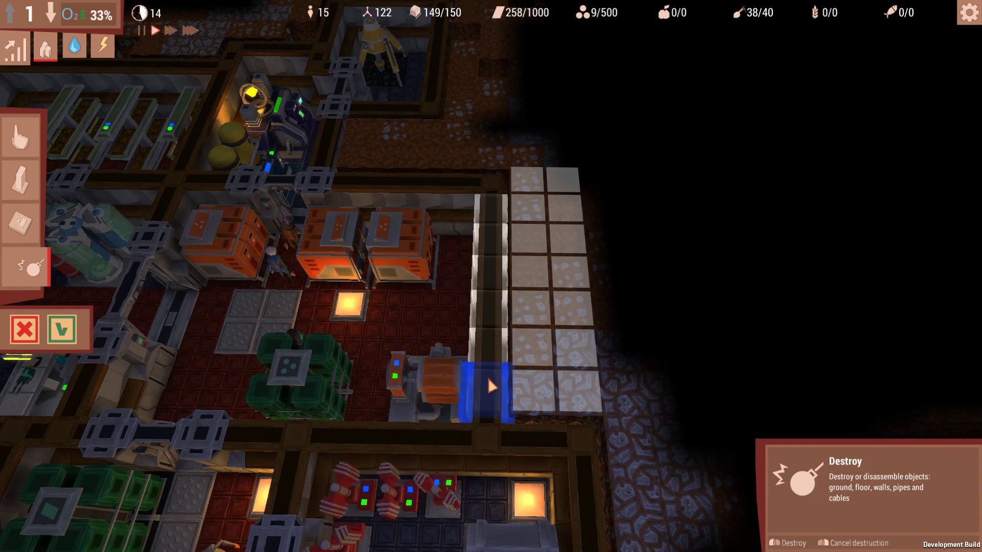
Step: Confirm the demolition marking and leave demolition mode
left_click(62, 332)
scroll(532, 335, "down", 3)
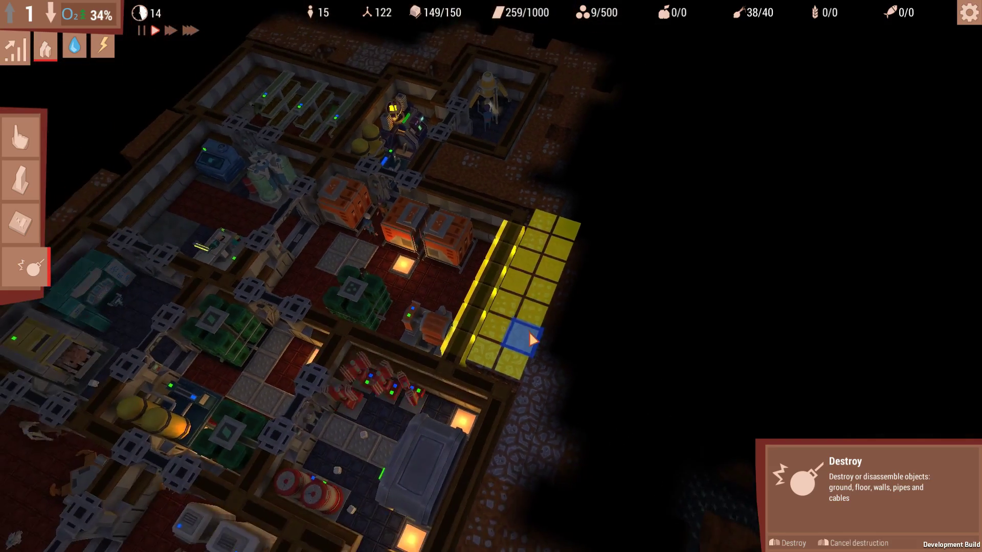
key("q")
key("Escape")
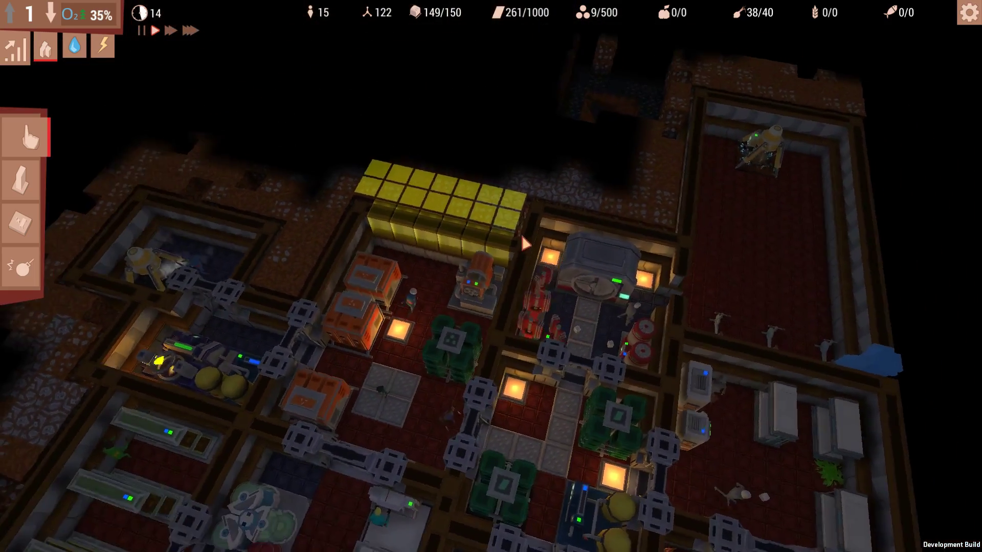
Step: Check the Entrance and the Mining Machine's progress, closing each panel
left_click(614, 259)
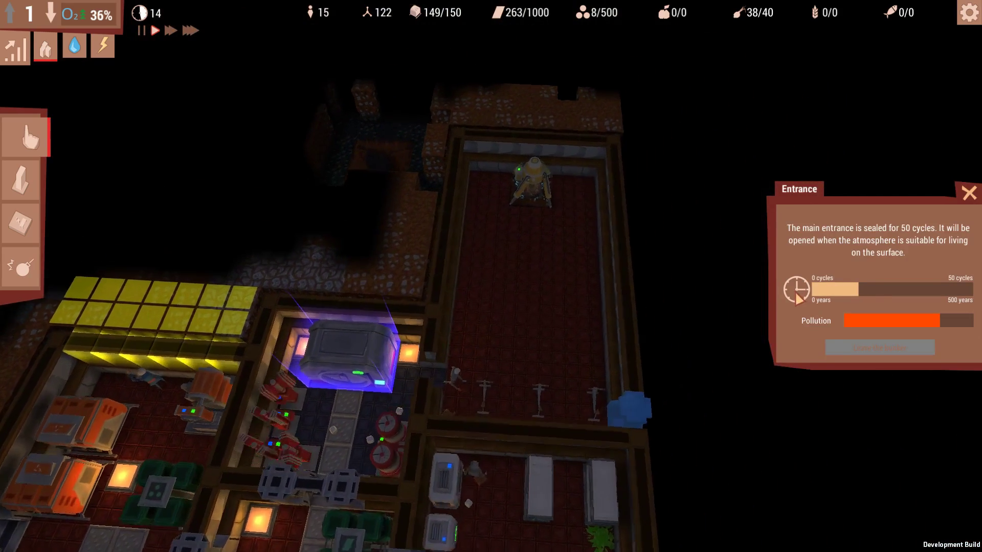
scroll(490, 276, "up", 2)
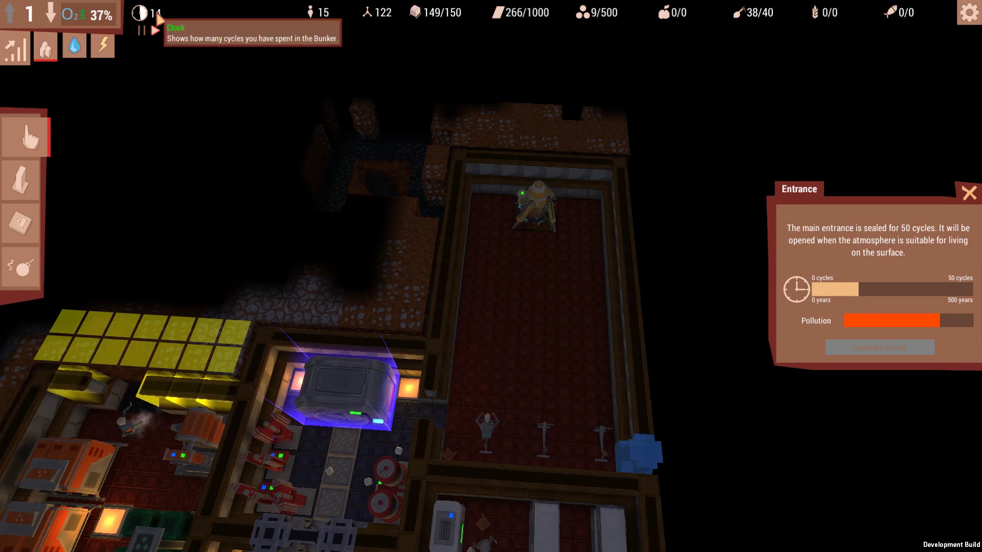
left_click(562, 273)
scroll(562, 278, "up", 1)
left_click(508, 242)
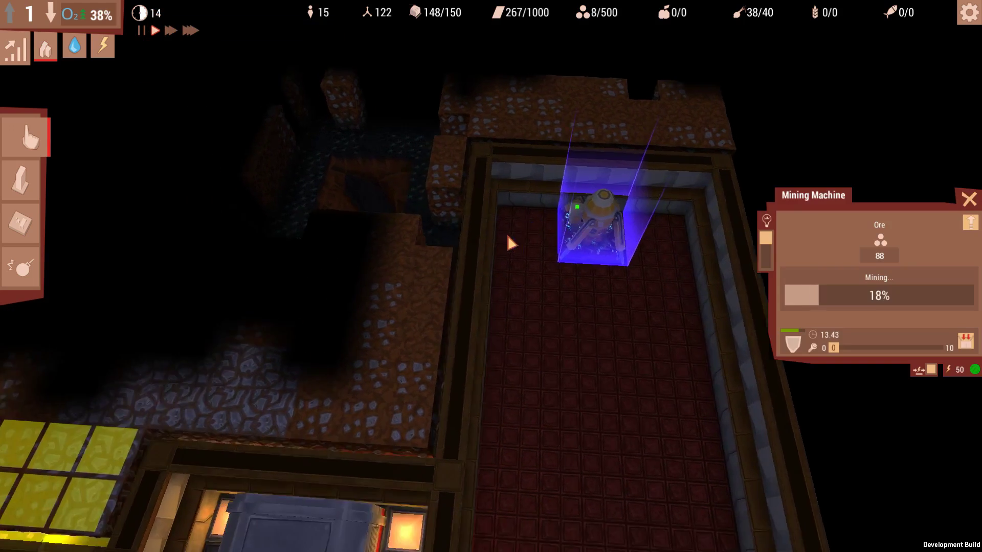
key("s")
left_click(592, 220)
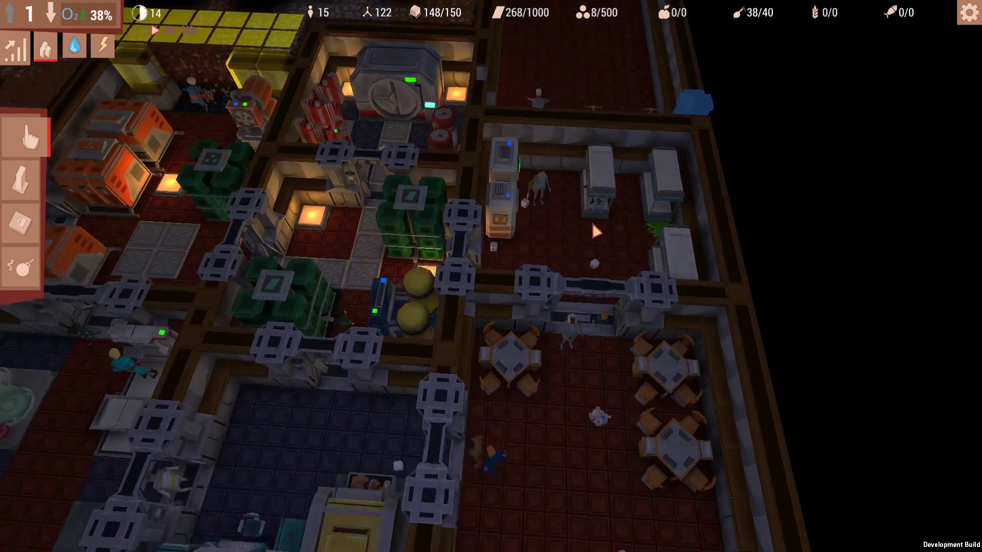
scroll(669, 373, "up", 2)
scroll(476, 425, "up", 2)
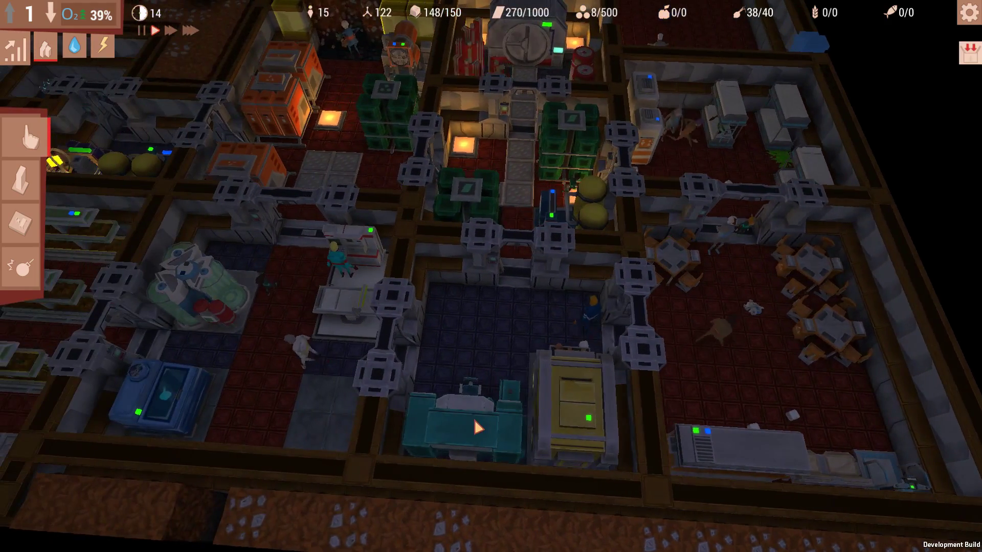
Step: Check the Research Station and the Fridge, closing each panel
left_click(488, 421)
scroll(488, 420, "down", 2)
key("a")
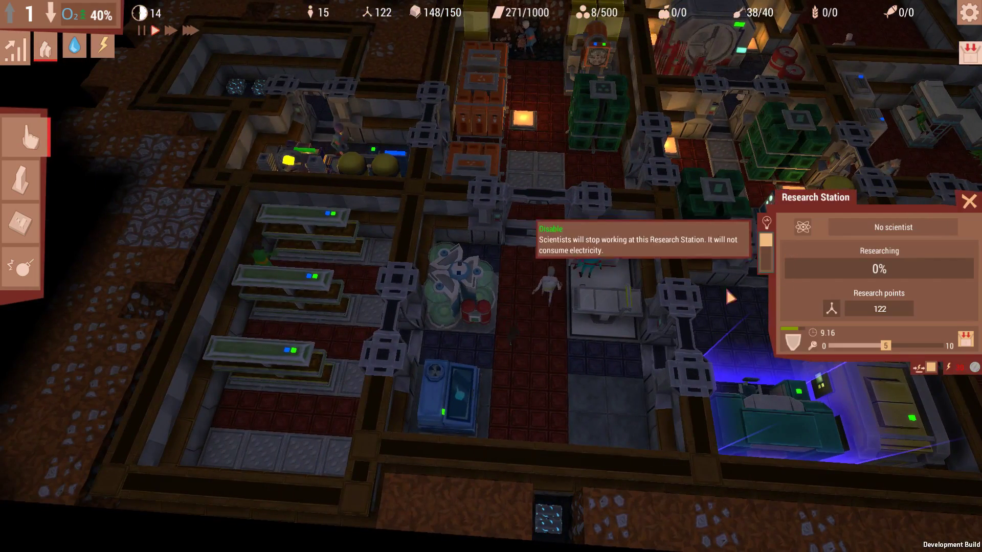
left_click(522, 383)
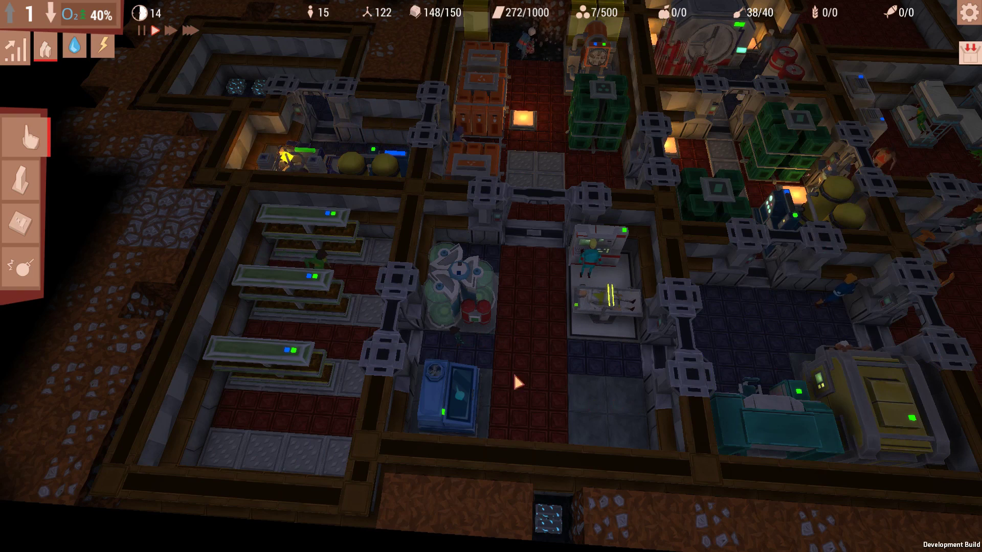
left_click(476, 400)
left_click(541, 386)
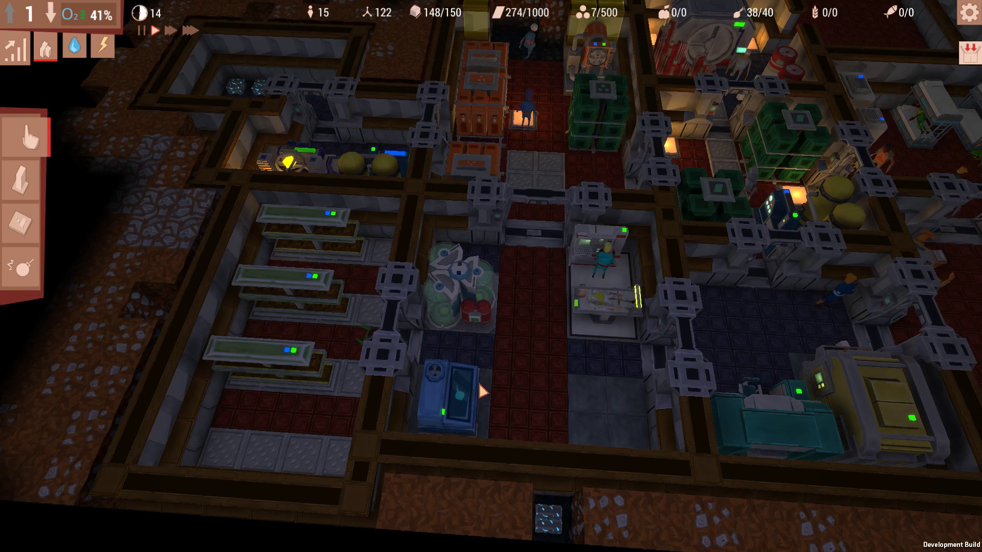
scroll(473, 388, "up", 1)
scroll(483, 388, "up", 1)
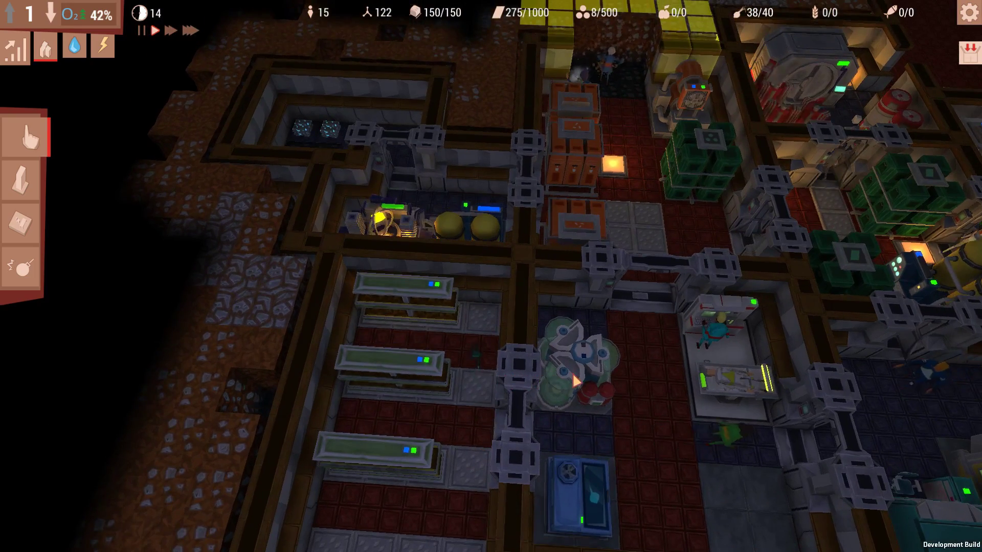
Step: Bring up the Big Reactor's power status
key("w")
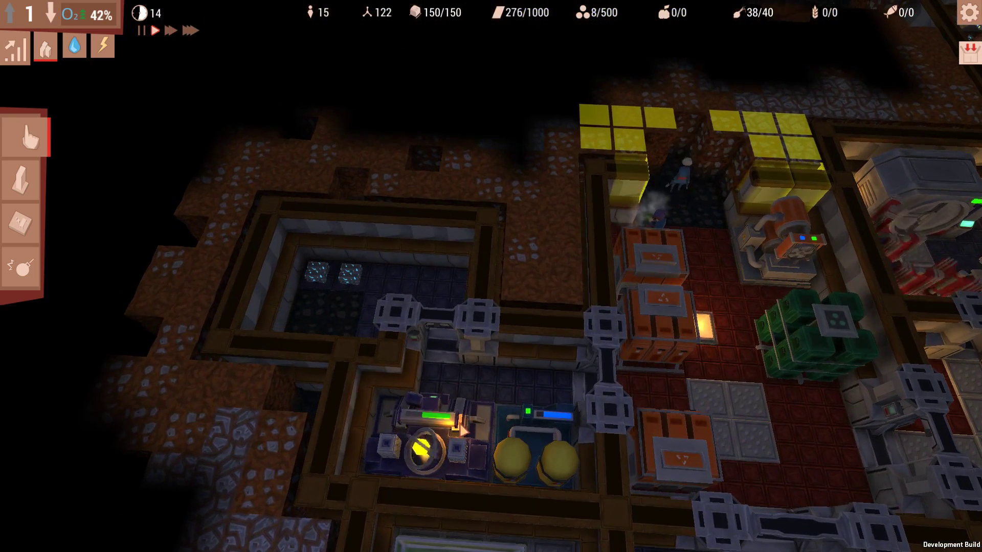
left_click(462, 430)
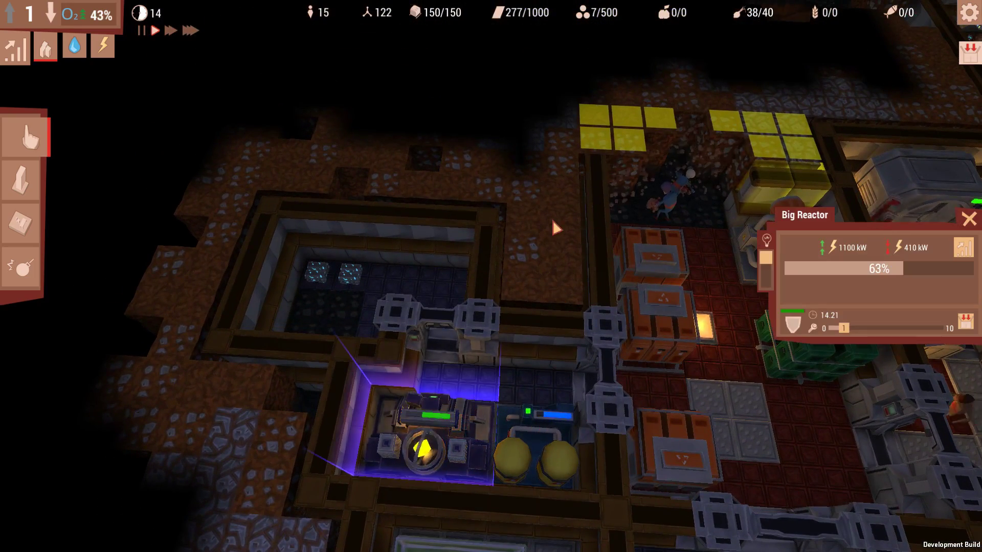
Step: Pan over the base and bring up the Incubator's details
key("d")
key("s")
key("Escape")
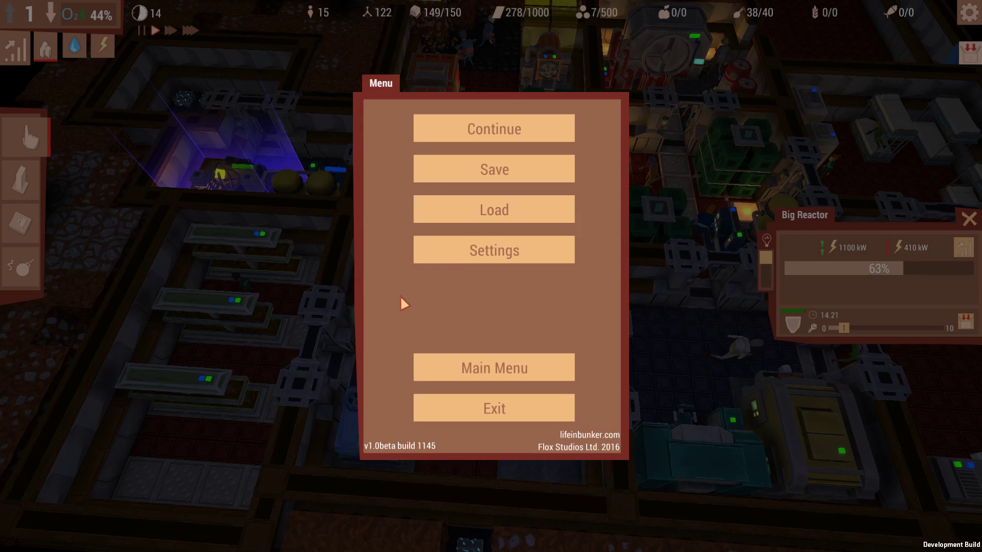
key("Escape")
left_click(395, 316)
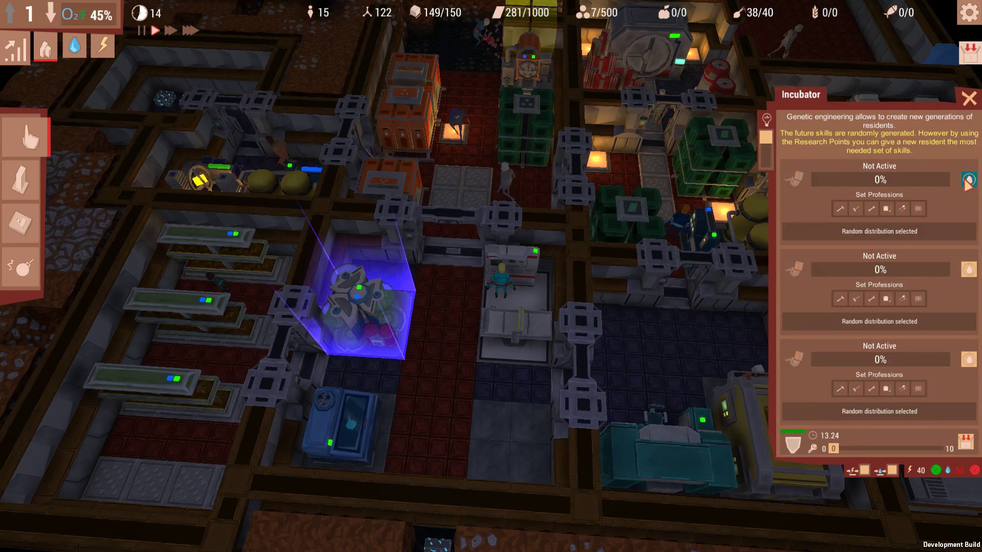
Step: Start growing a resident in each of the Incubator's three slots
left_click(968, 180)
left_click(967, 269)
left_click(968, 359)
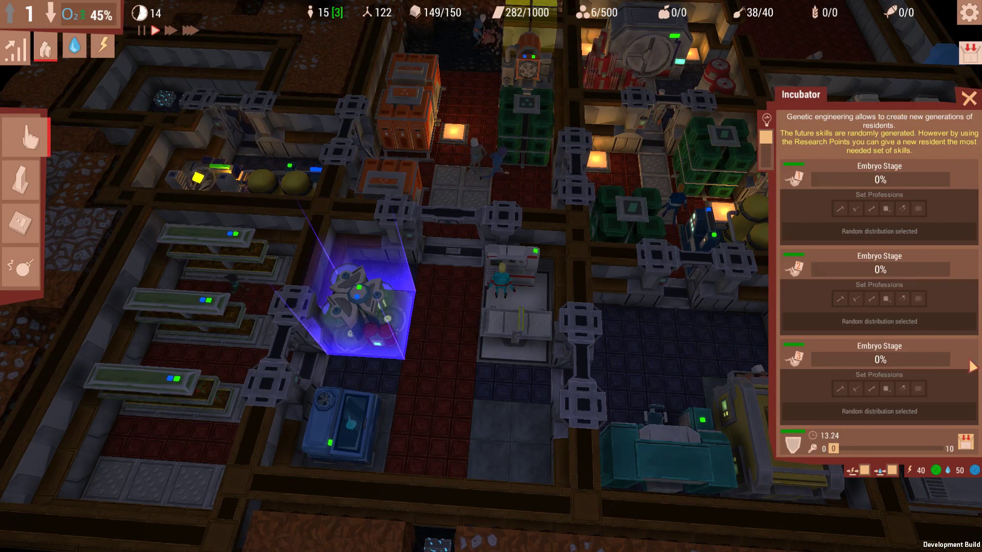
key("Escape")
key("Escape")
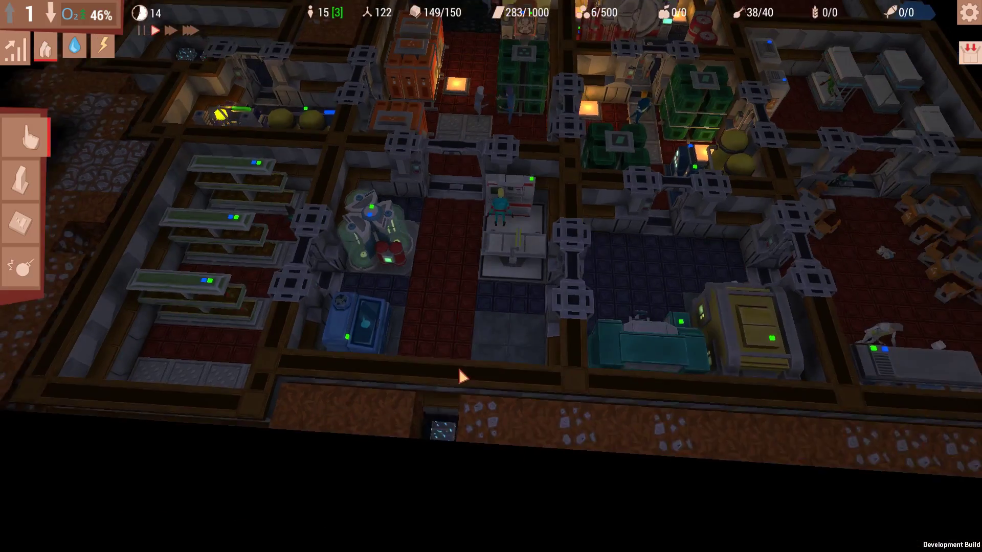
scroll(460, 373, "up", 5)
key("q")
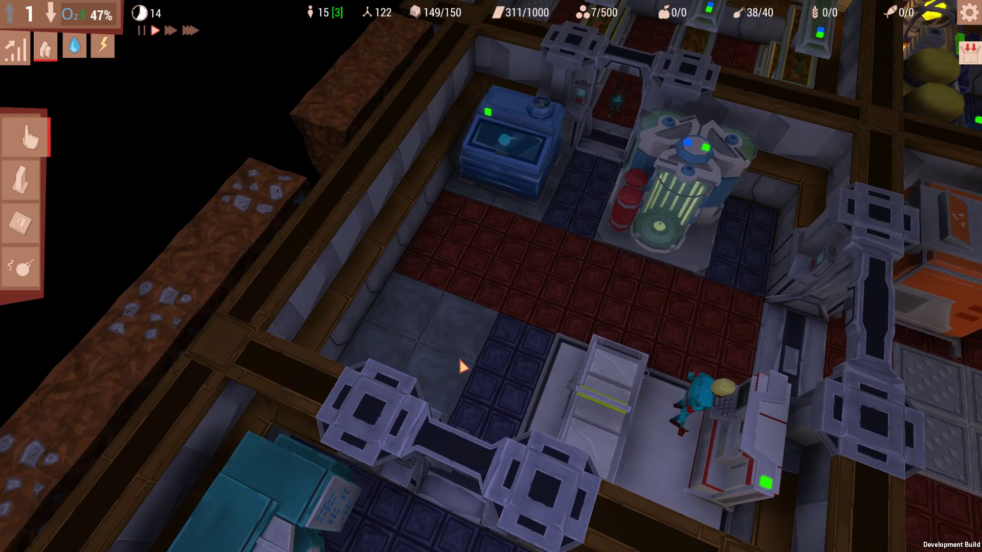
scroll(460, 366, "down", 3)
scroll(463, 361, "down", 2)
key("e")
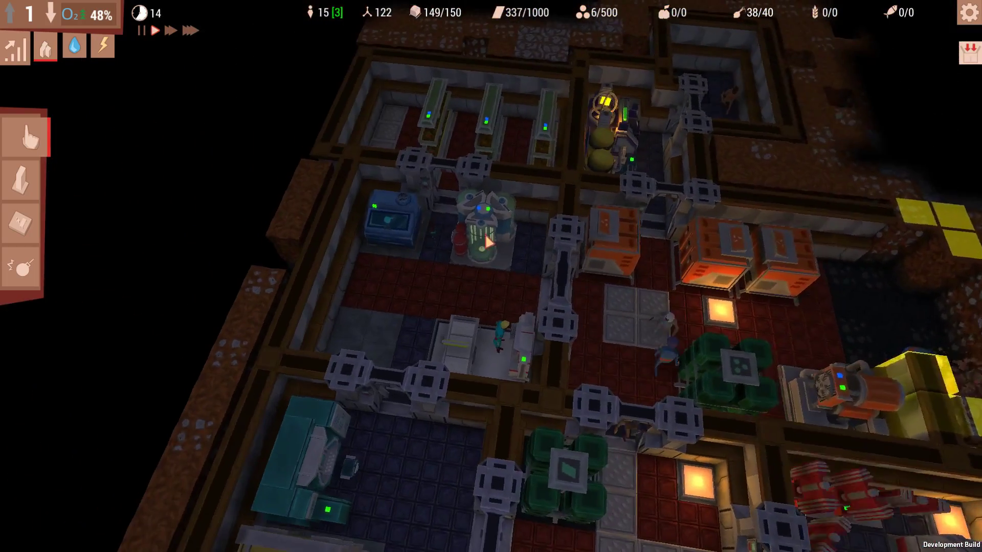
Step: Check the Incubator's embryo progress, close it and dismiss the breakdown notice
left_click(486, 247)
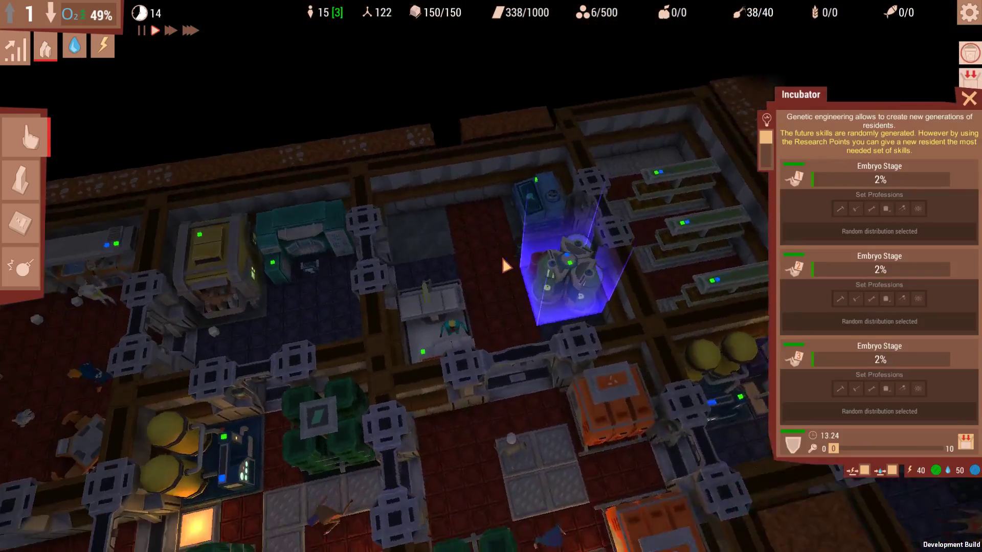
left_click(501, 254)
scroll(509, 253, "down", 3)
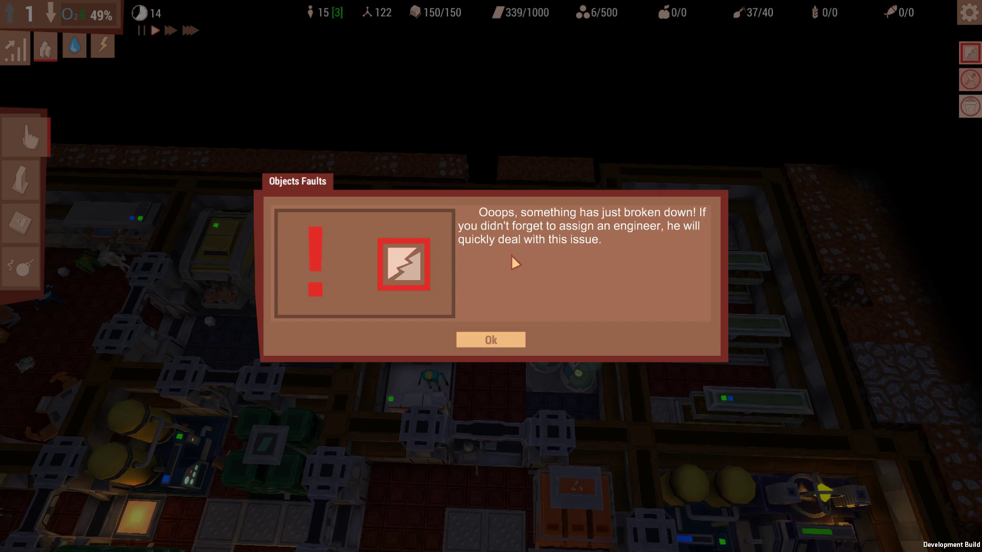
left_click(498, 339)
Step: Bring up the bunker's statistics and sort the residents by name
left_click(21, 62)
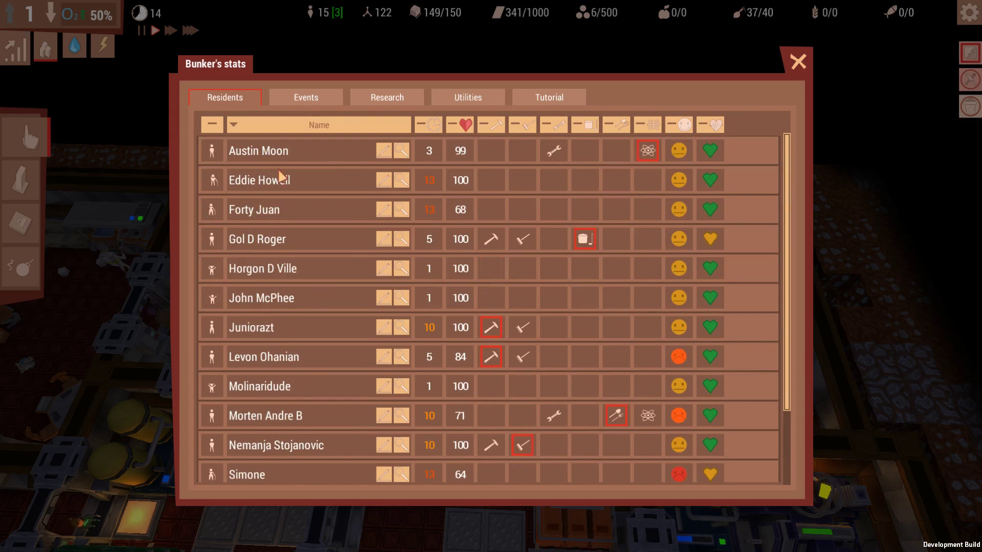
left_click(232, 127)
scroll(311, 230, "down", 3)
scroll(307, 222, "up", 3)
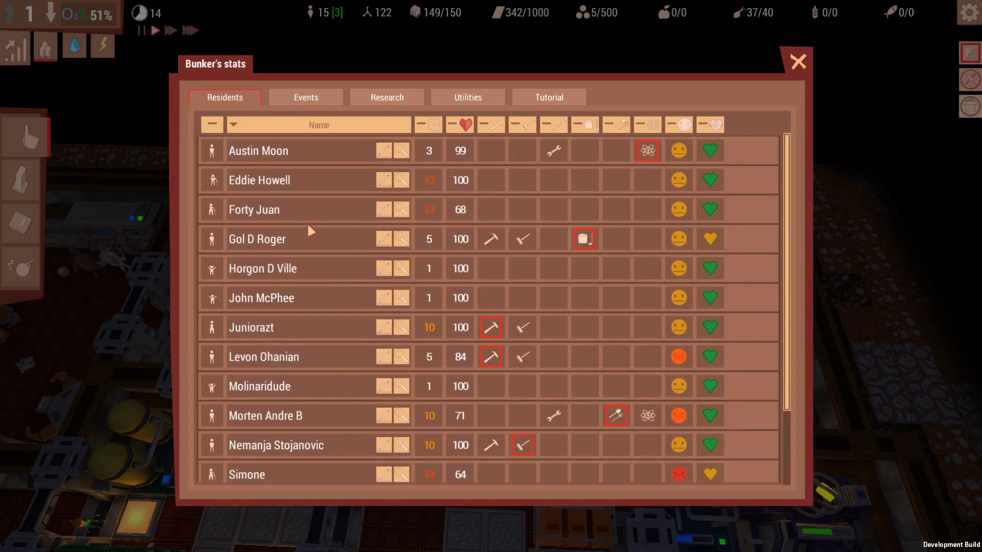
scroll(307, 217, "down", 3)
scroll(307, 216, "up", 3)
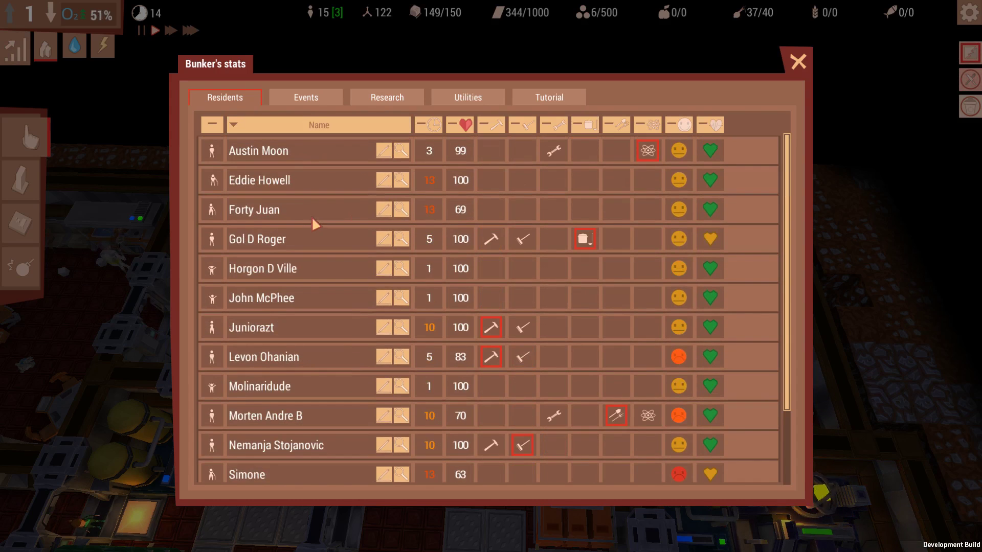
scroll(527, 245, "down", 3)
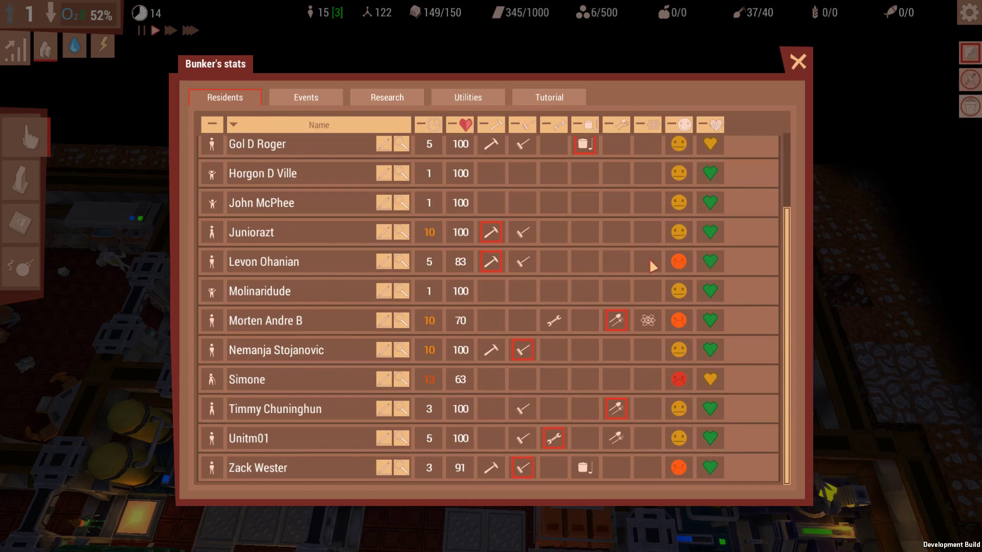
scroll(649, 258, "up", 3)
Step: Close the statistics and pan past the Mining Machine to the dug-out ground
key("Escape")
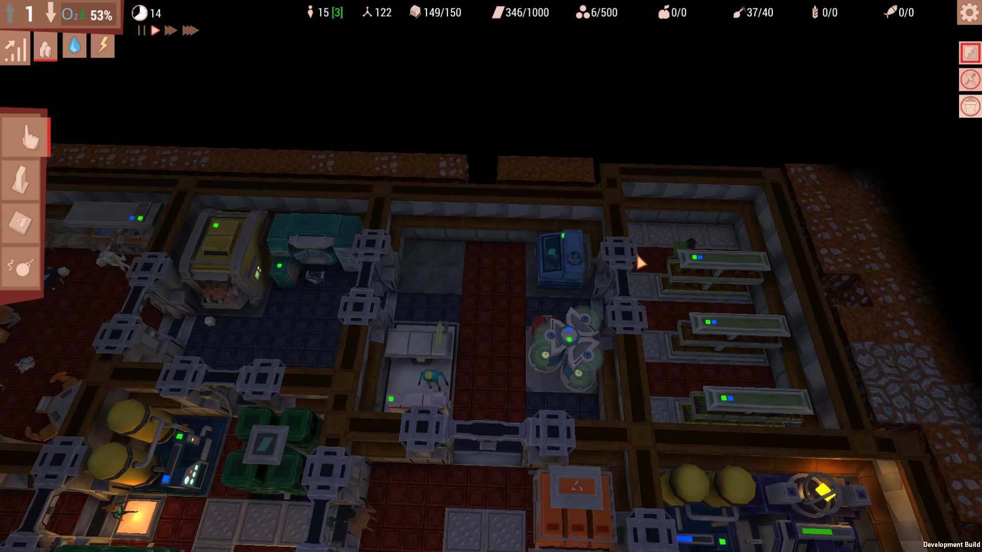
scroll(609, 251, "down", 3)
scroll(606, 259, "up", 2)
scroll(605, 258, "up", 2)
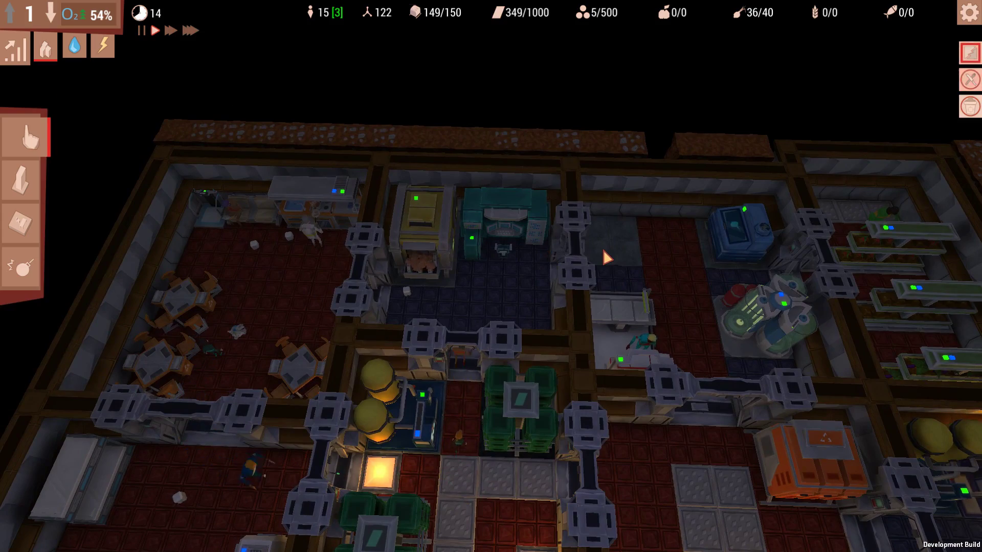
key("e")
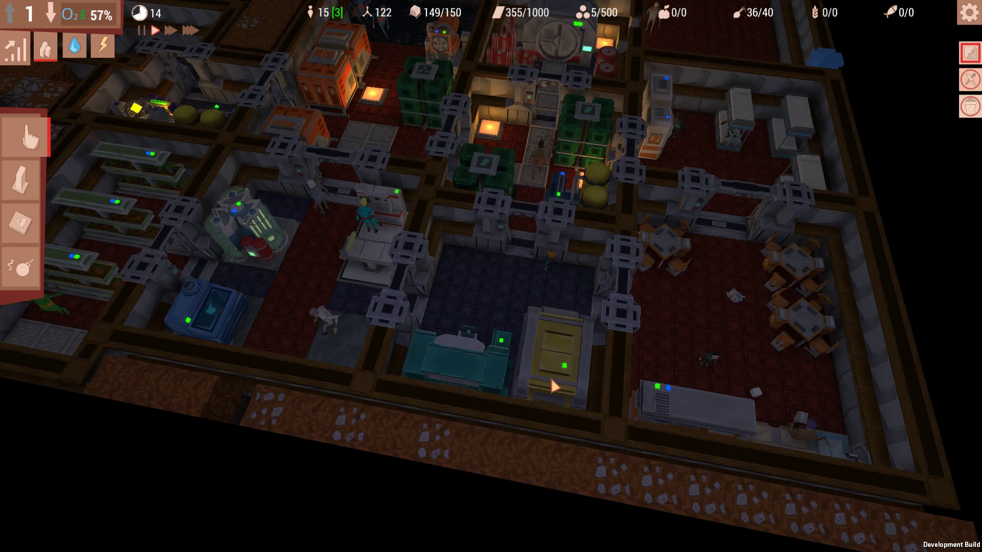
scroll(545, 366, "up", 2)
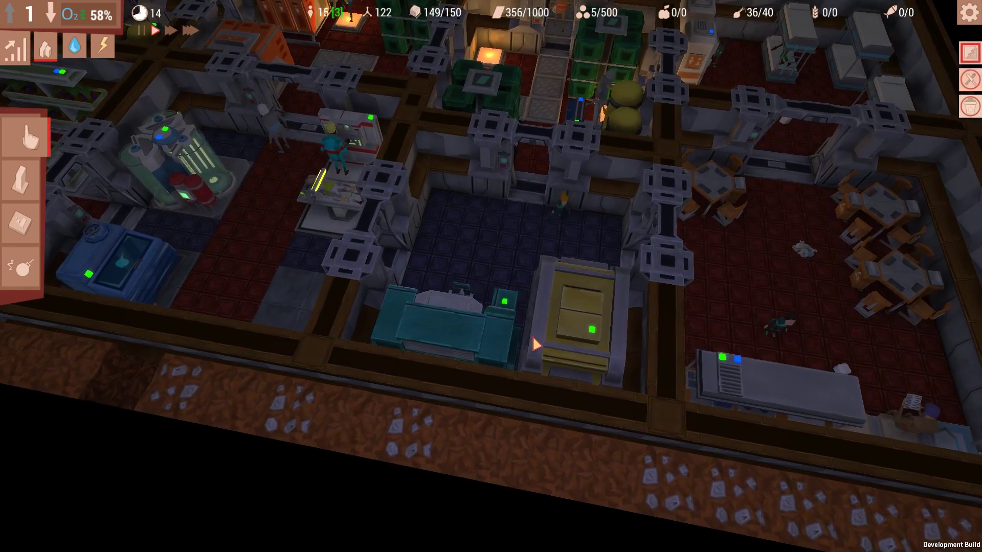
key("a")
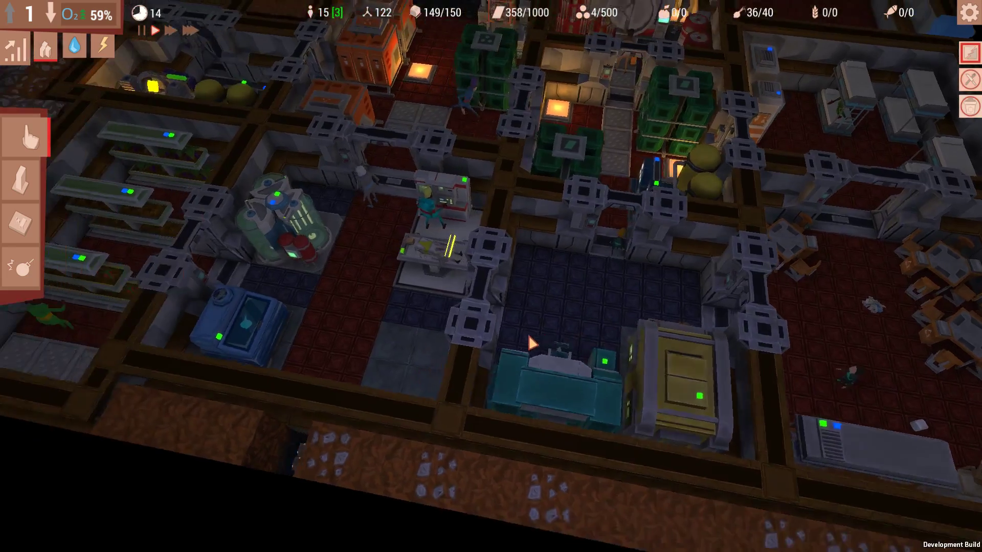
key("w")
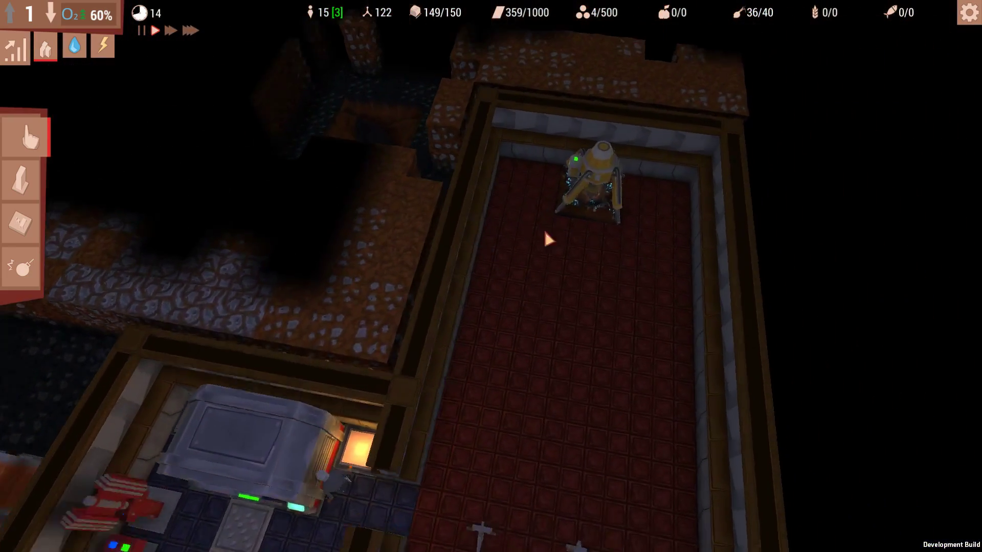
left_click(600, 180)
key("s")
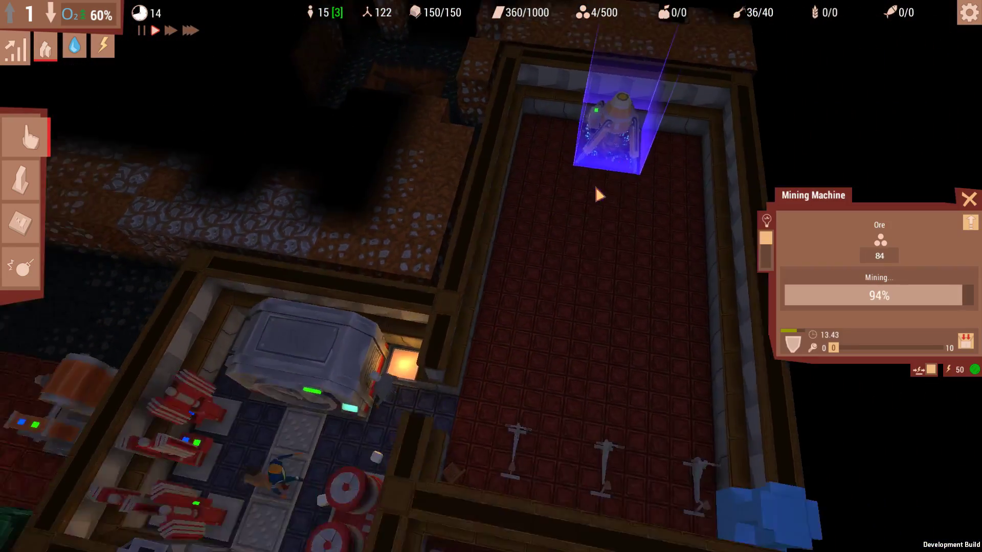
key("a")
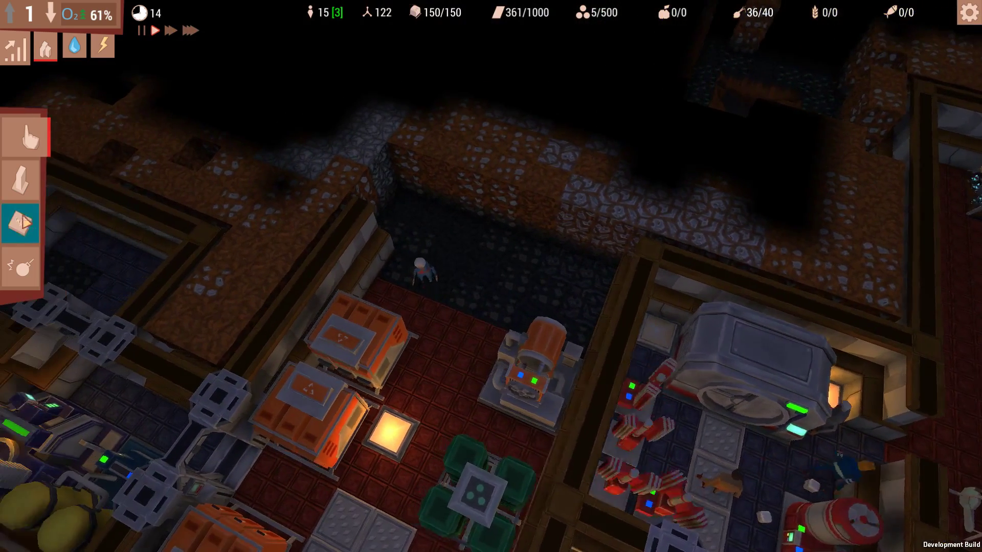
Step: Plan walls along the dug-out area's edge and confirm them
left_click(21, 177)
left_click(31, 527)
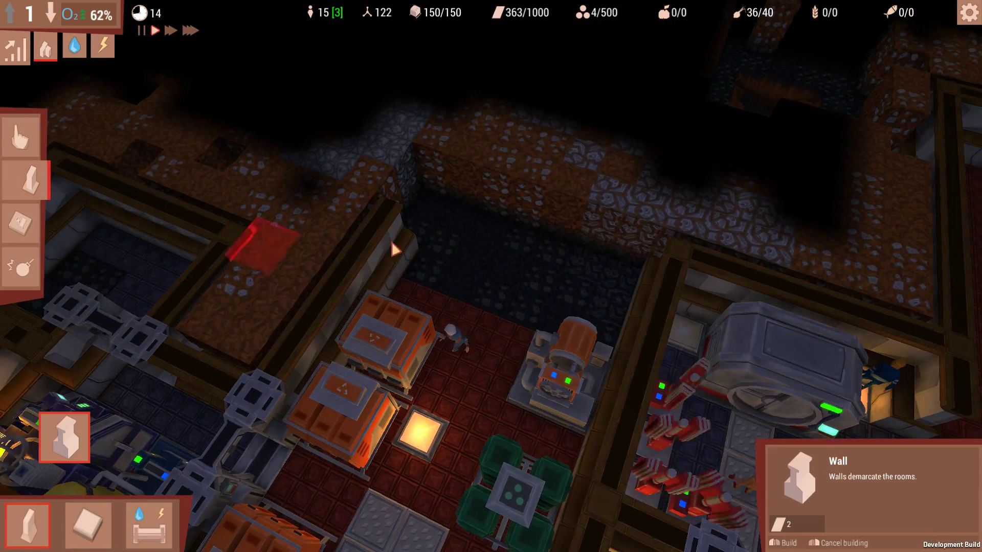
left_click_drag(406, 192, 636, 285)
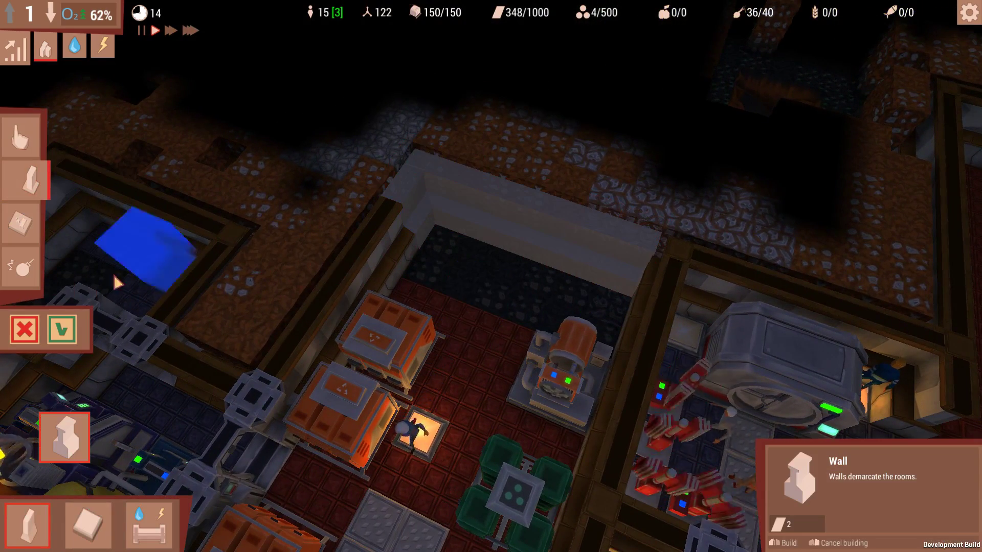
left_click(61, 330)
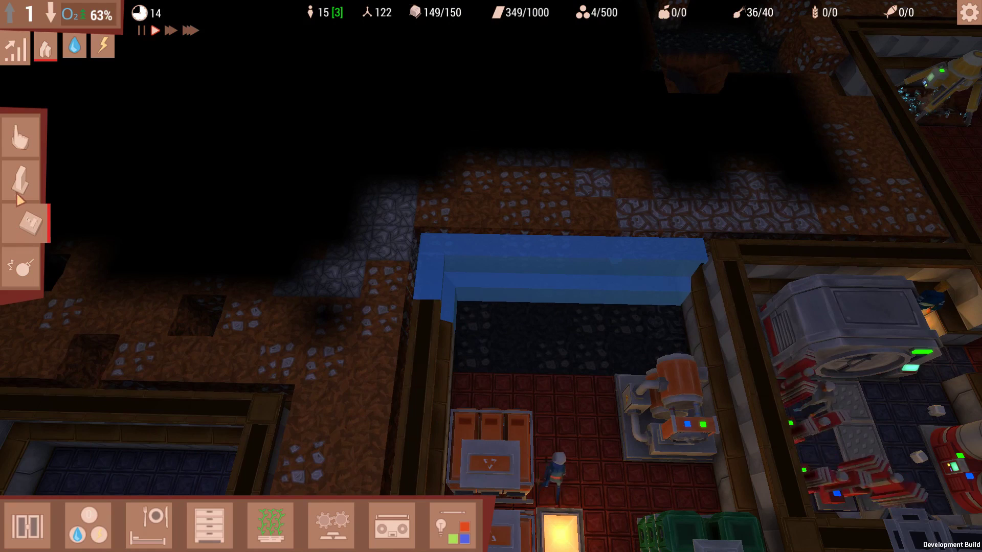
Step: Lay concrete floor over the new room and confirm the plan
left_click(88, 526)
left_click(128, 437)
left_click_drag(456, 373, 574, 369)
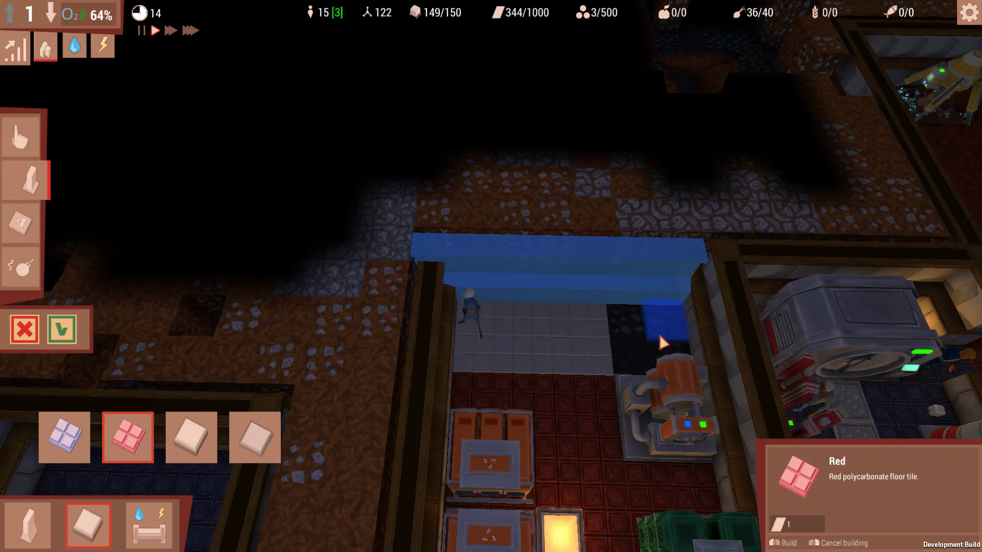
left_click(67, 346)
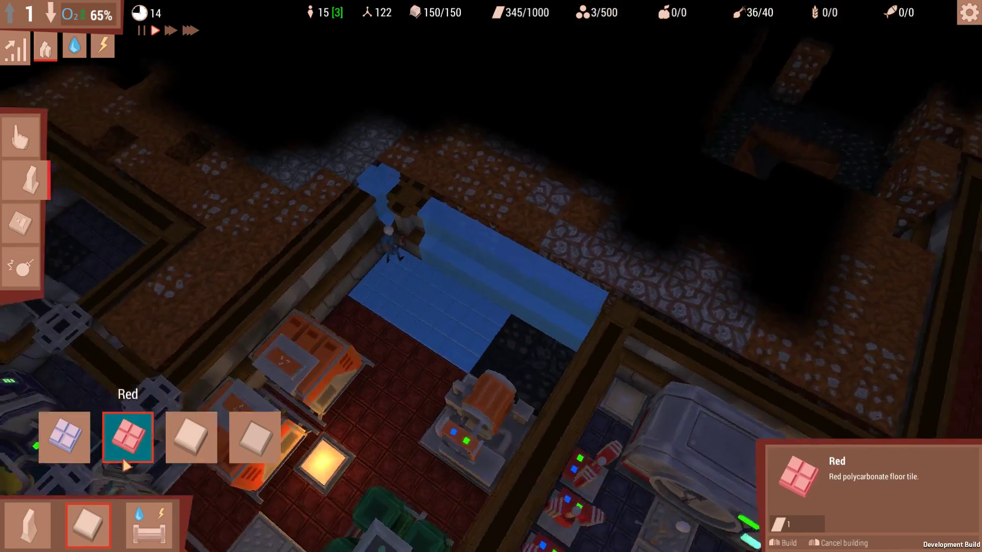
left_click(191, 437)
left_click_drag(553, 284, 558, 313)
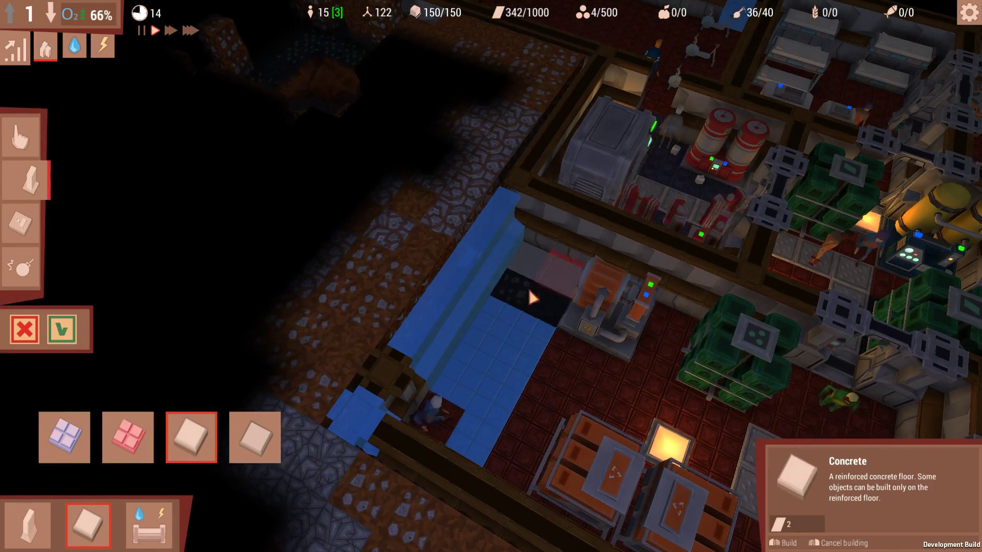
left_click(73, 338)
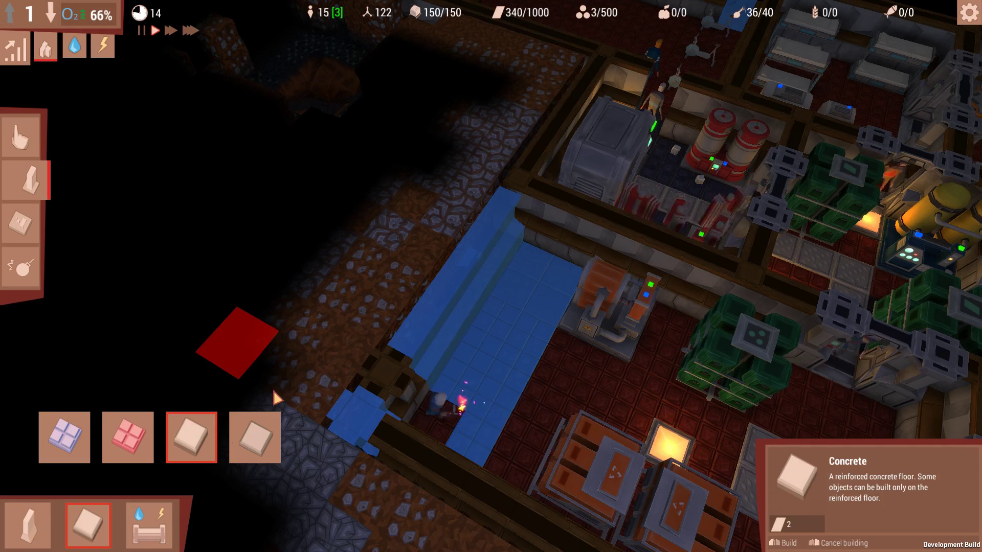
Step: Leave building mode and run the game at fastest speed
right_click(273, 387)
key("s")
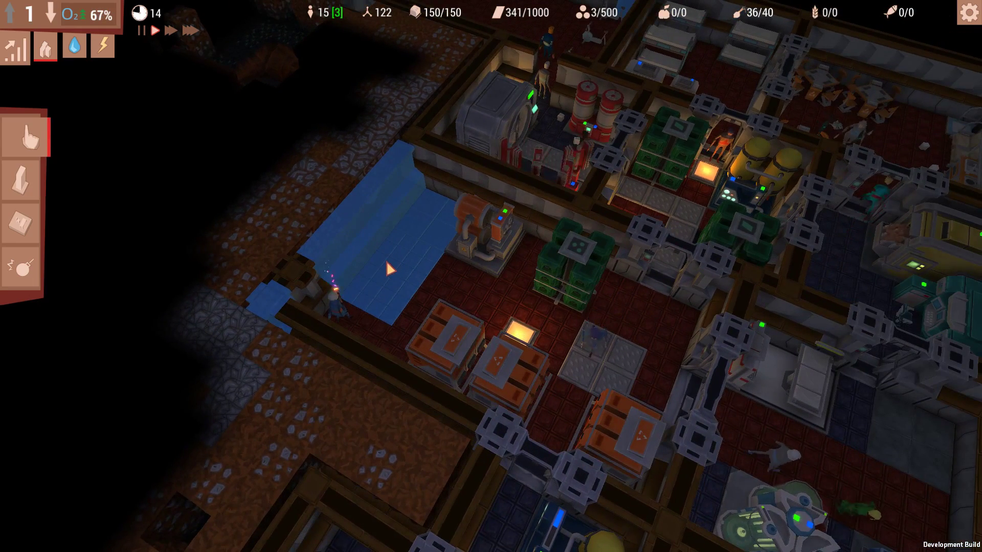
key("3")
right_click(360, 180)
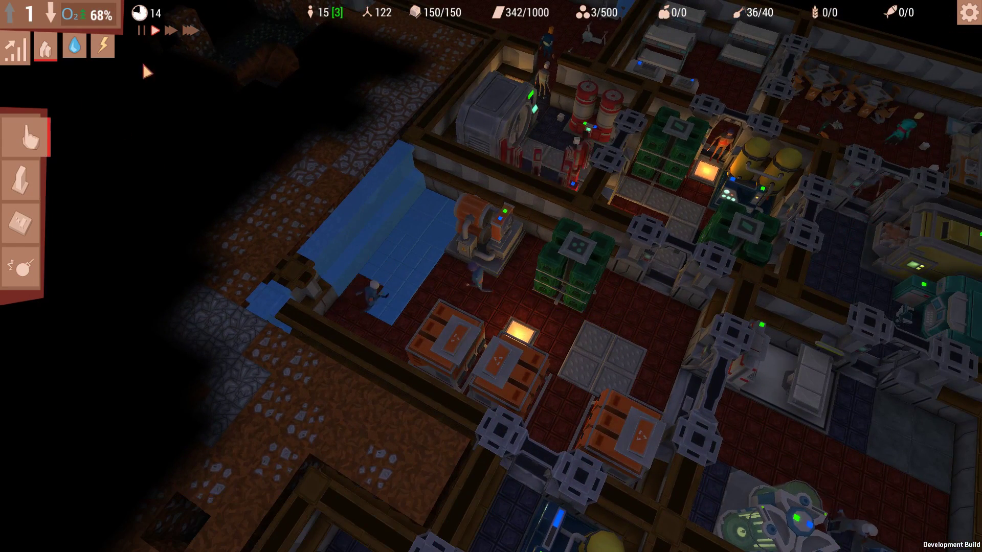
left_click(190, 30)
scroll(161, 41, "up", 2)
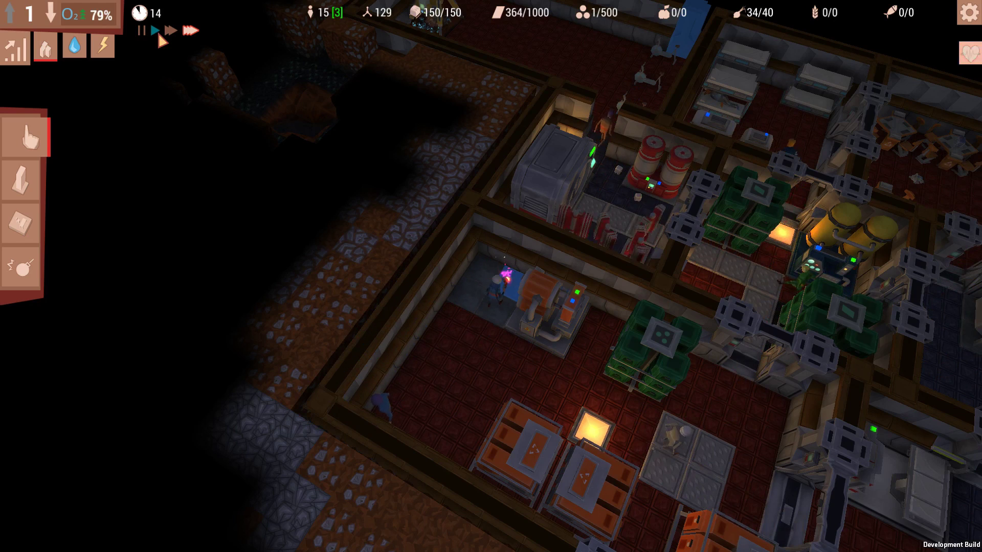
key("s")
Step: Read the latest event notification, then reopen the bunker's statistics
left_click(970, 54)
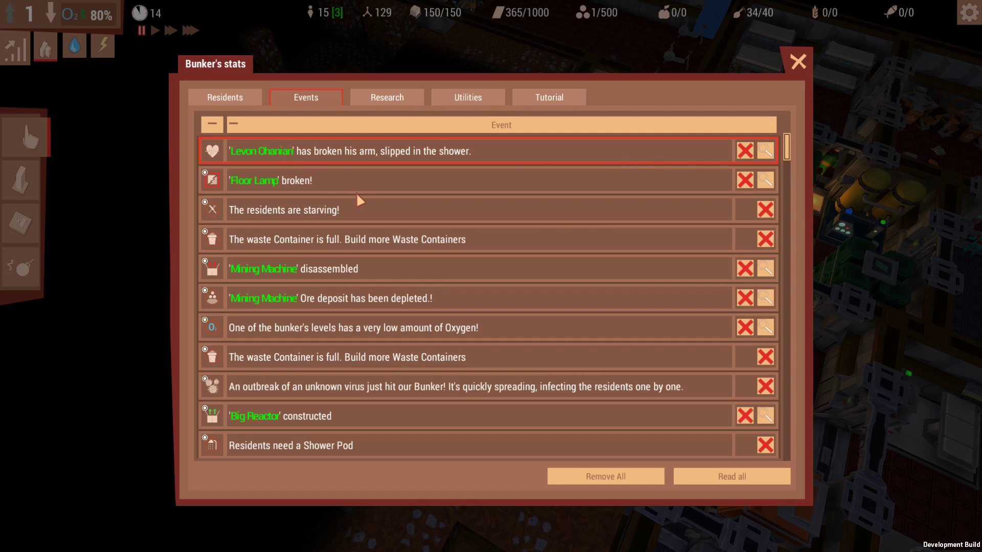
key("Escape")
scroll(450, 252, "up", 2)
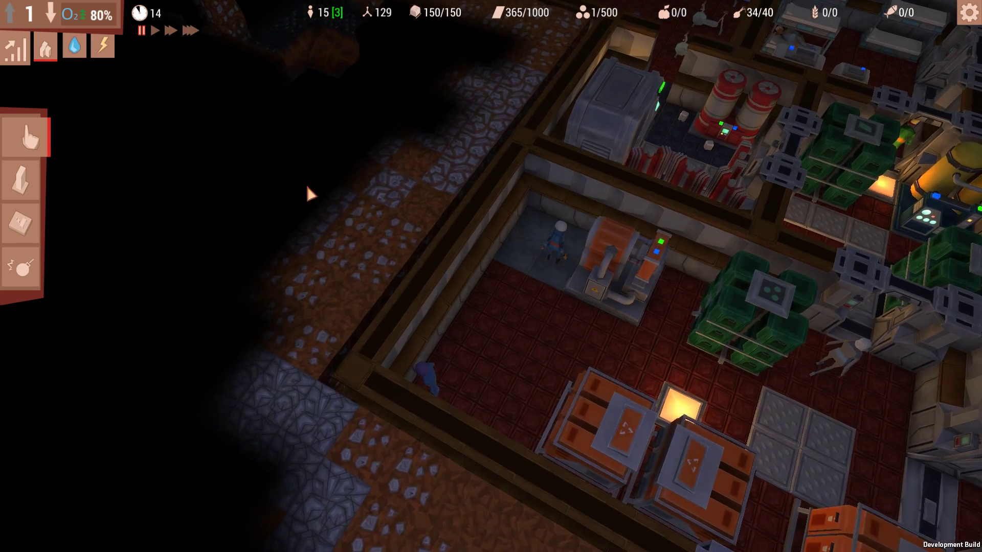
left_click(31, 225)
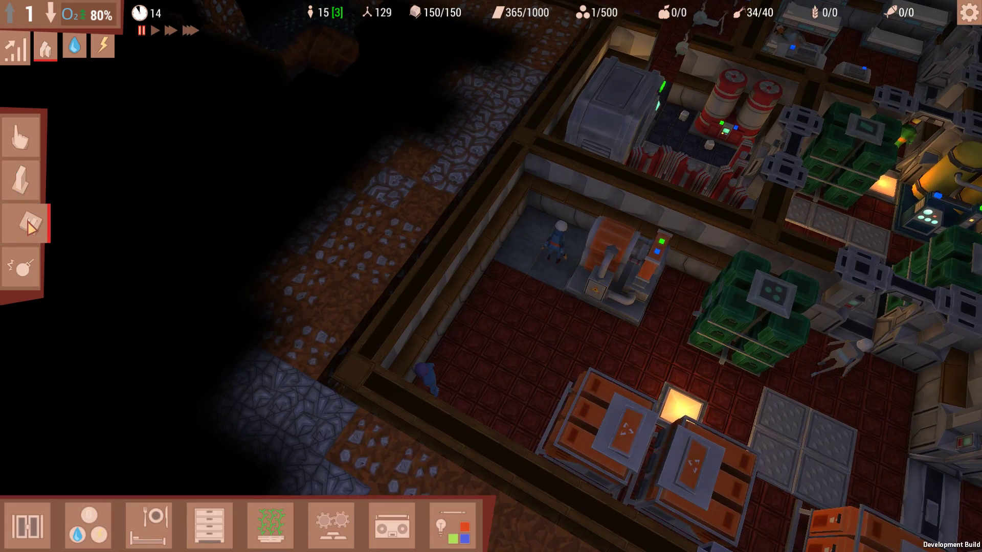
left_click(17, 54)
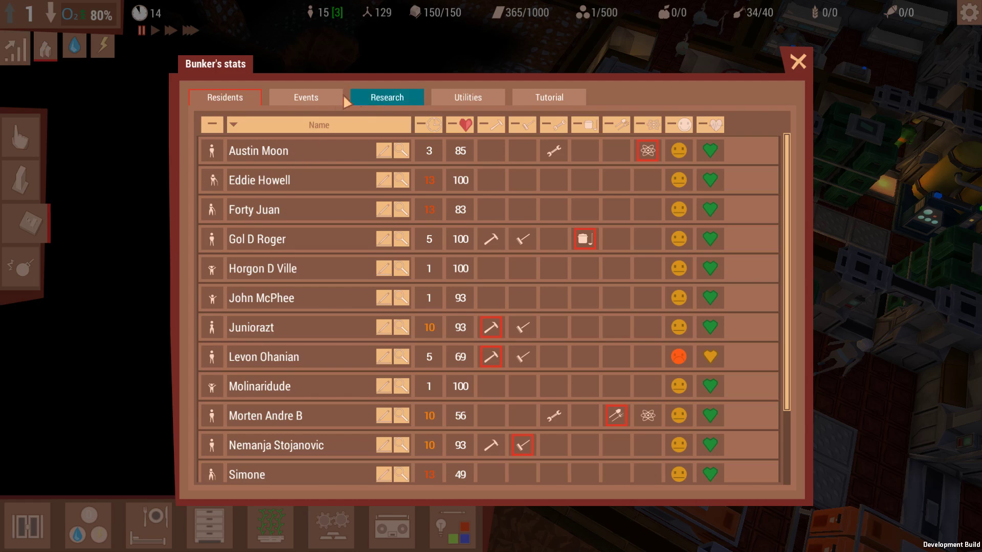
Step: Go through Events and Research to the Utilities overview of oxygen, power and water, then close it
left_click(342, 100)
left_click(387, 98)
left_click(470, 99)
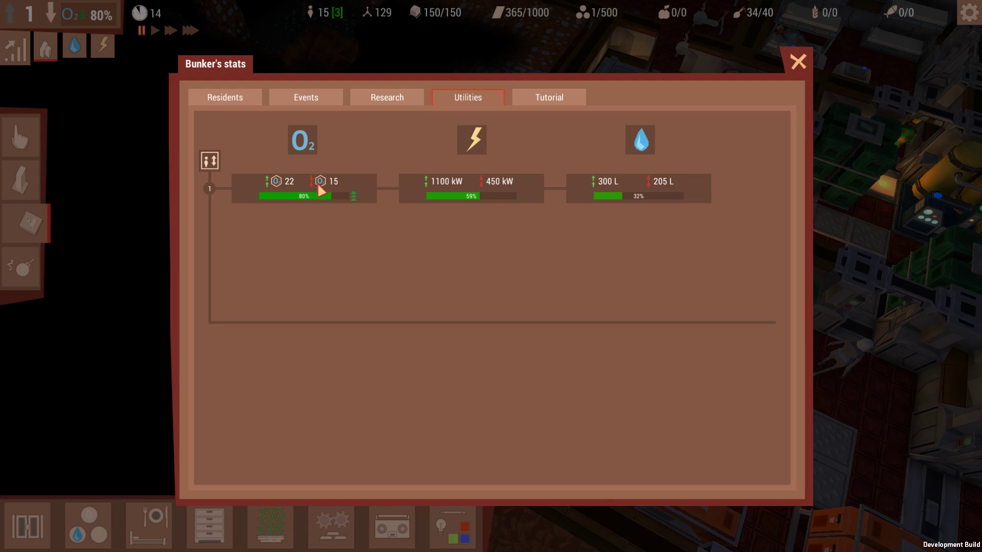
key("Escape")
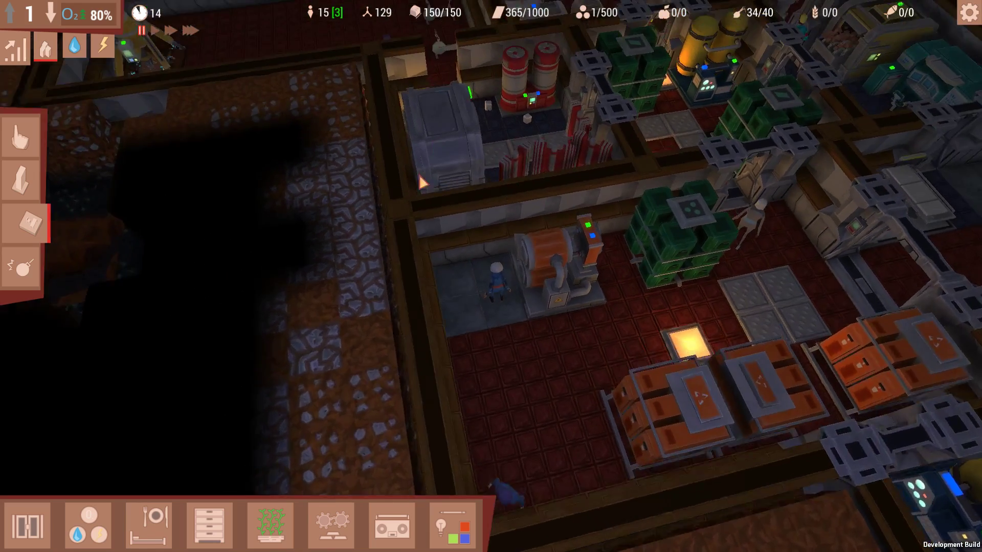
scroll(531, 208, "down", 2)
scroll(531, 185, "down", 2)
scroll(526, 192, "down", 2)
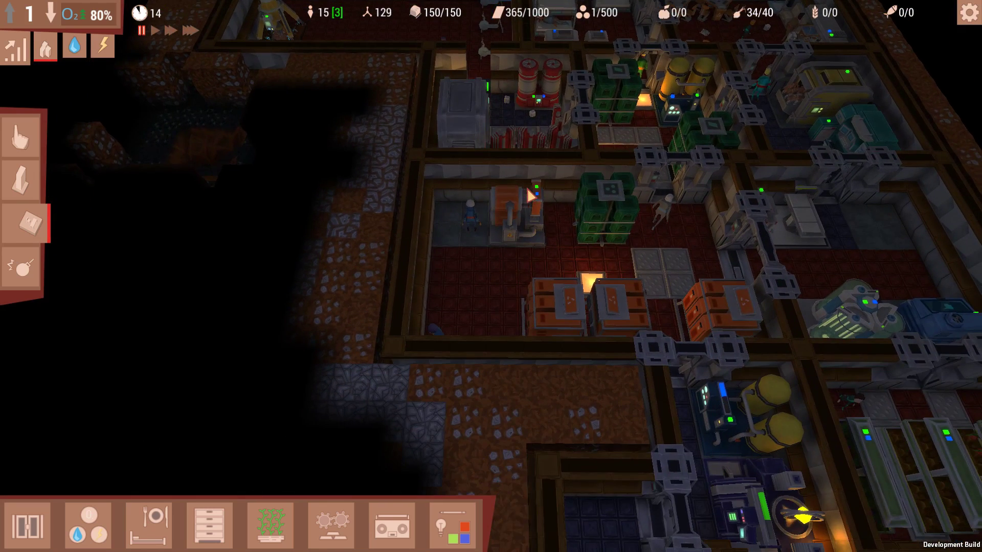
scroll(530, 195, "up", 2)
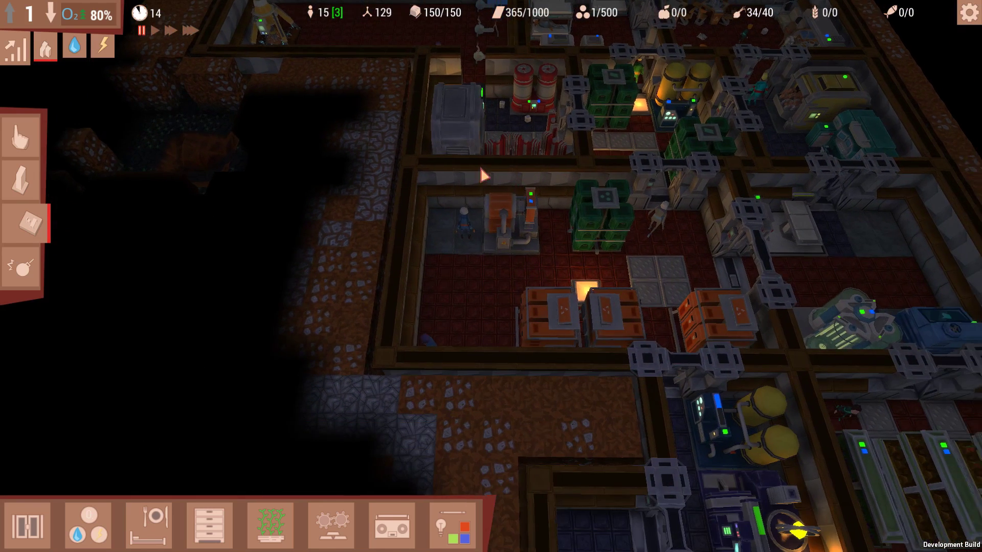
Step: Choose the Garbage Recycler from the production buildings list
mouse_move(525, 185)
left_mouse_down()
mouse_move(335, 173)
mouse_move(407, 208)
left_mouse_up()
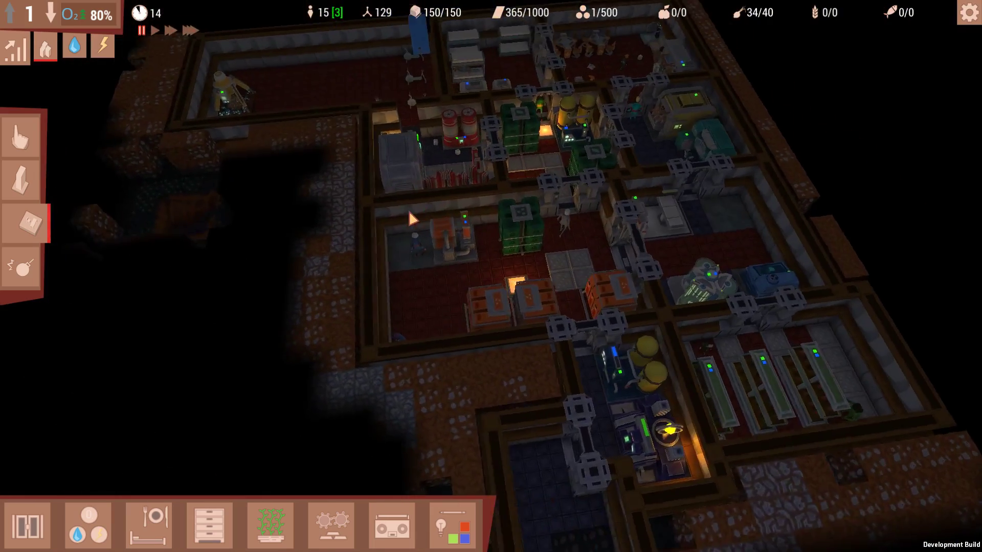
scroll(407, 207, "up", 2)
scroll(508, 265, "up", 3)
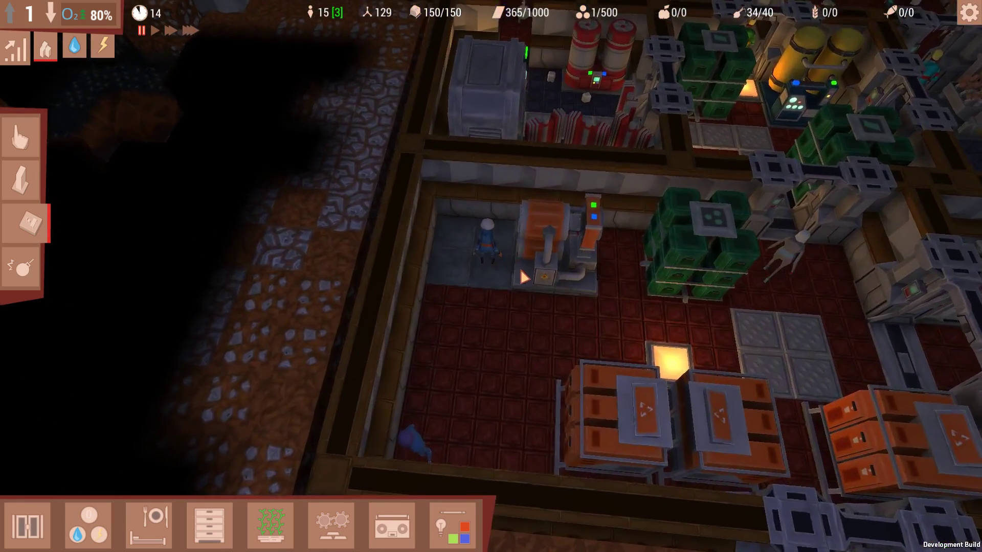
scroll(555, 355, "up", 2)
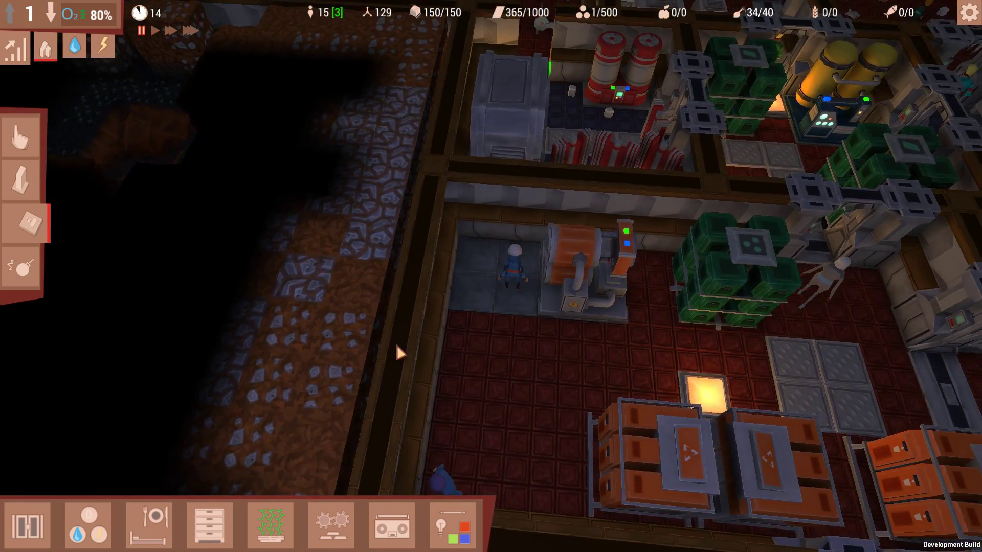
left_click(343, 523)
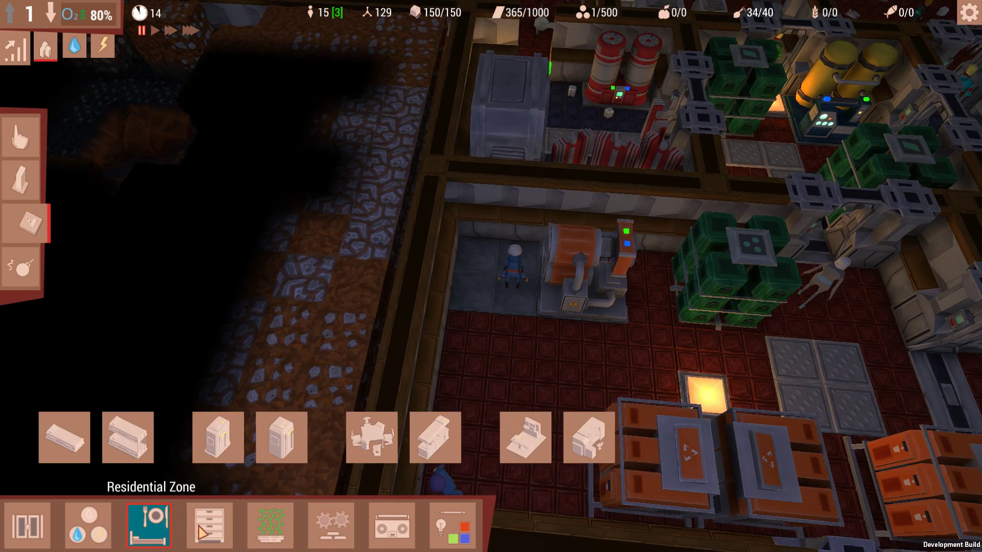
left_click(270, 525)
mouse_move(330, 527)
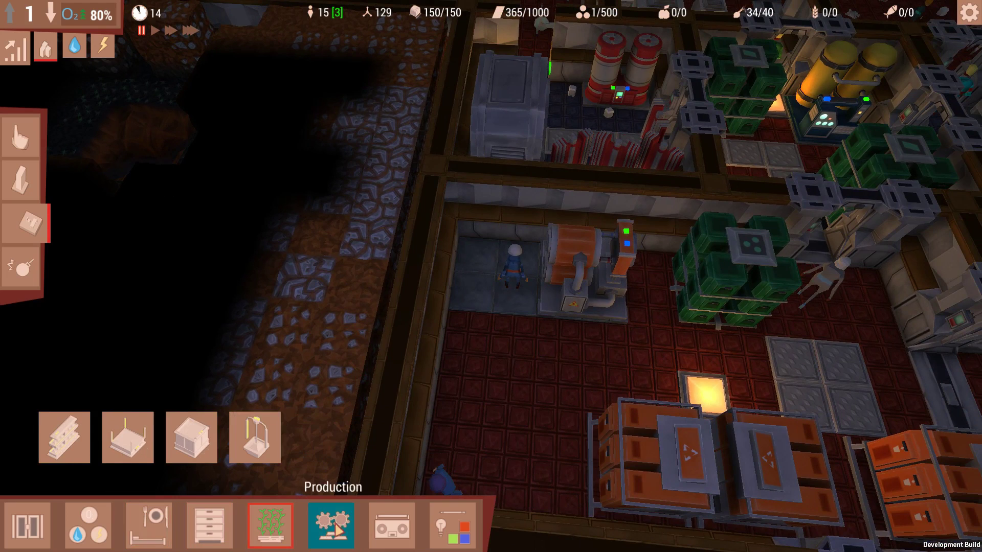
left_click(226, 451)
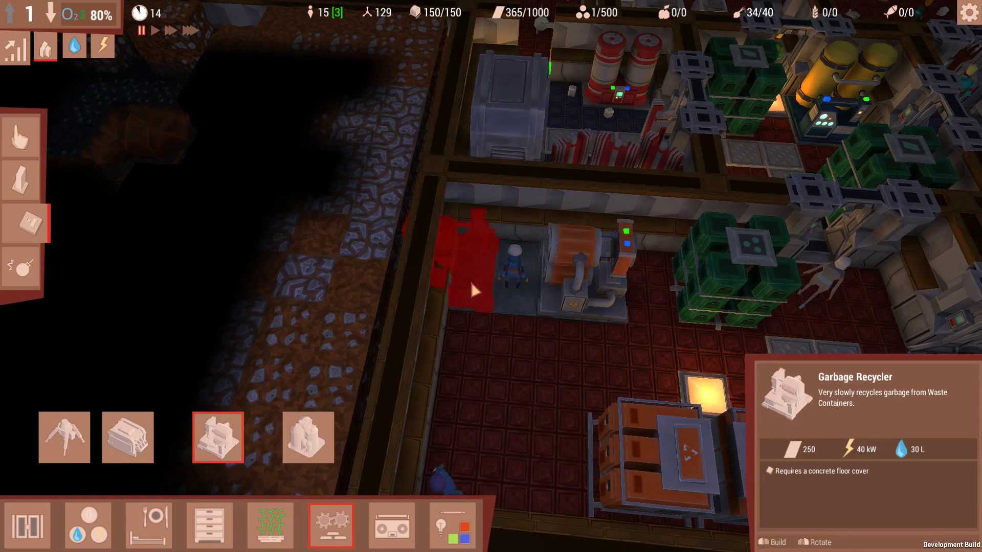
Step: Place the Garbage Recycler in the room's corner and briefly run at fastest speed
key("e")
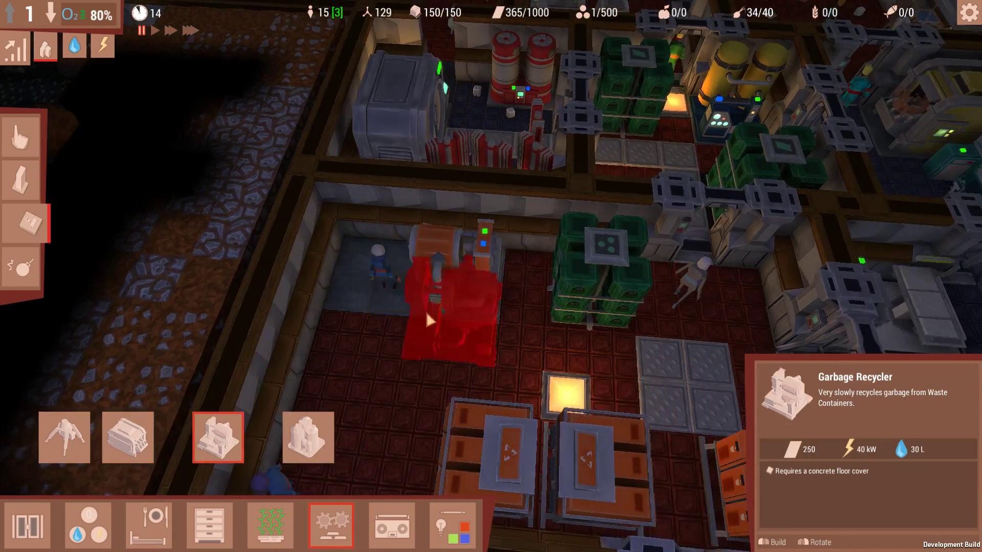
key("e")
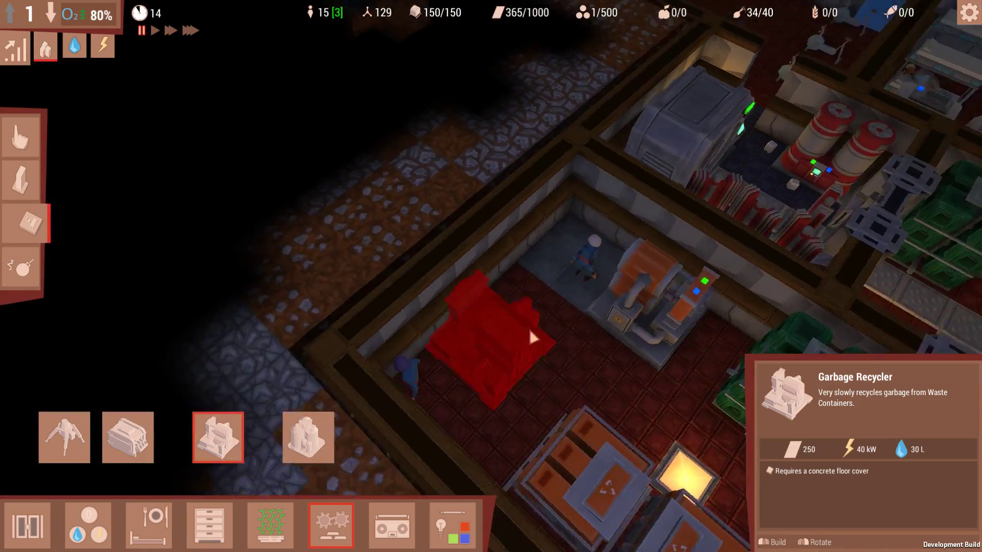
left_click(560, 244)
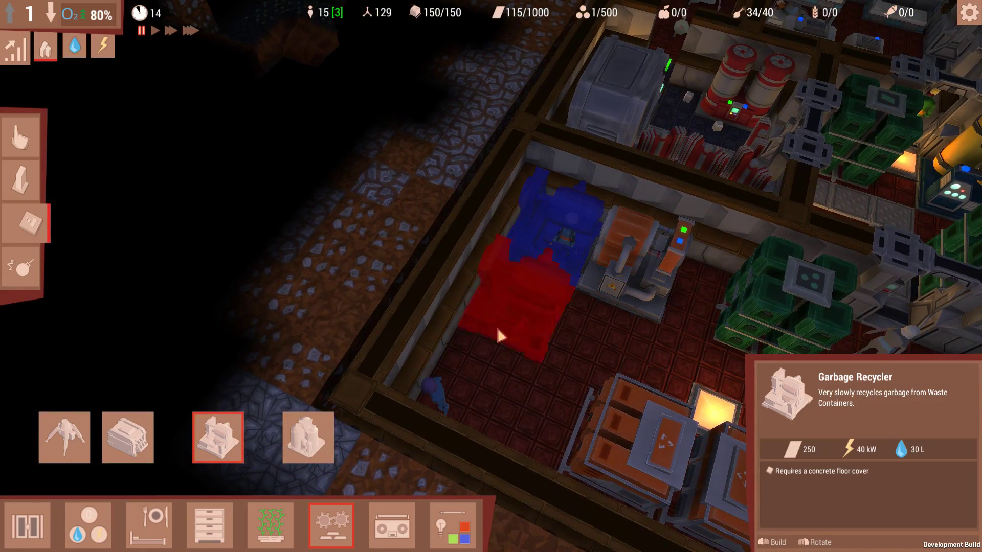
right_click(405, 369)
left_click(192, 32)
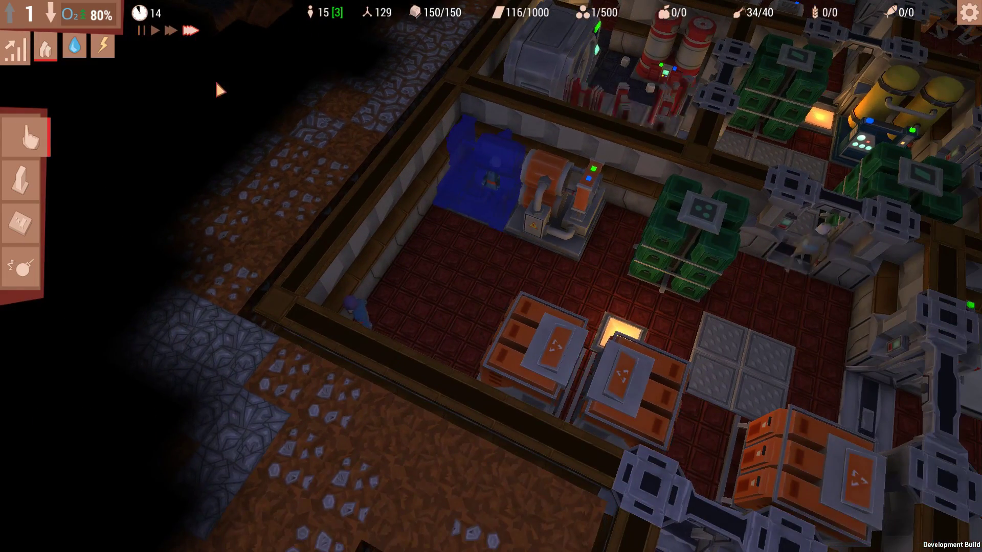
scroll(231, 116, "up", 1)
left_click(163, 37)
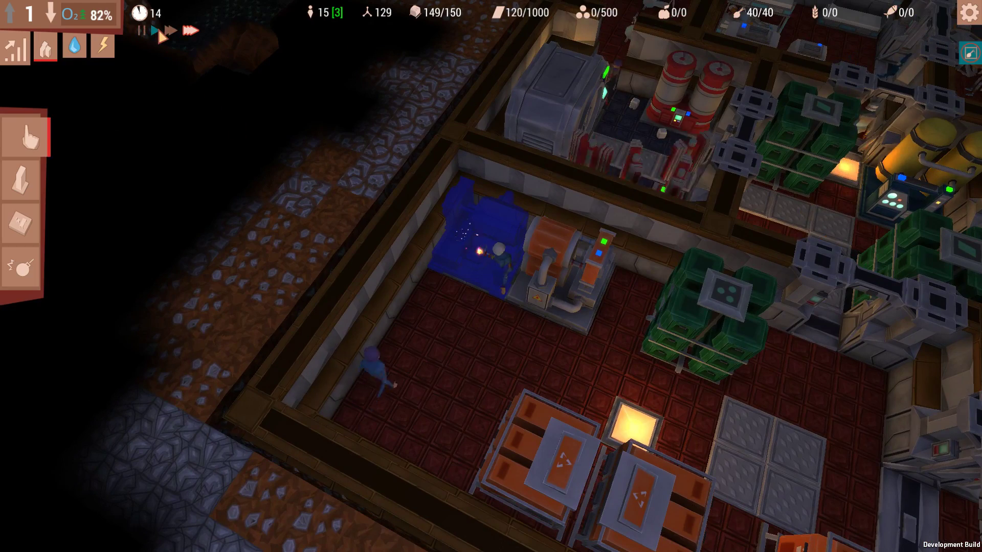
key("d")
key("d")
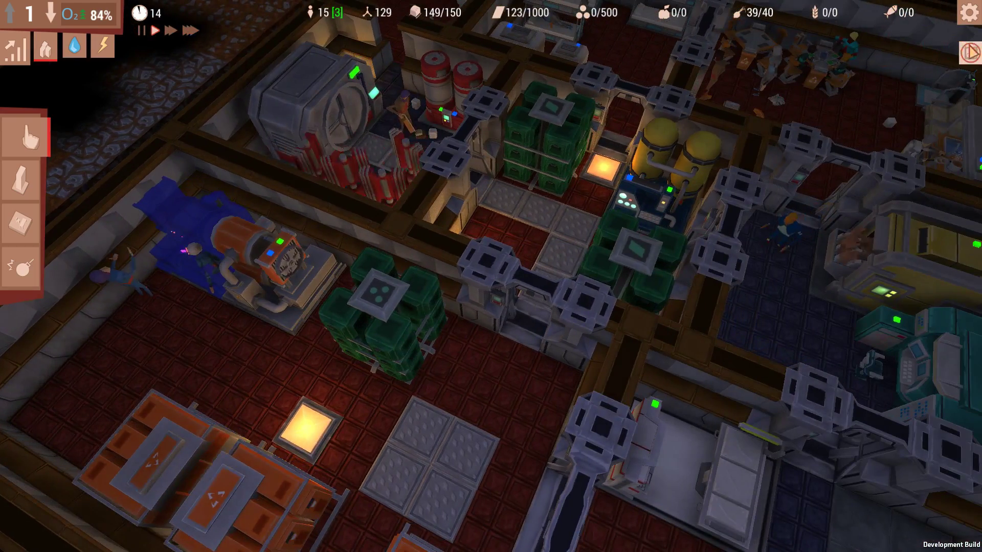
left_click(968, 52)
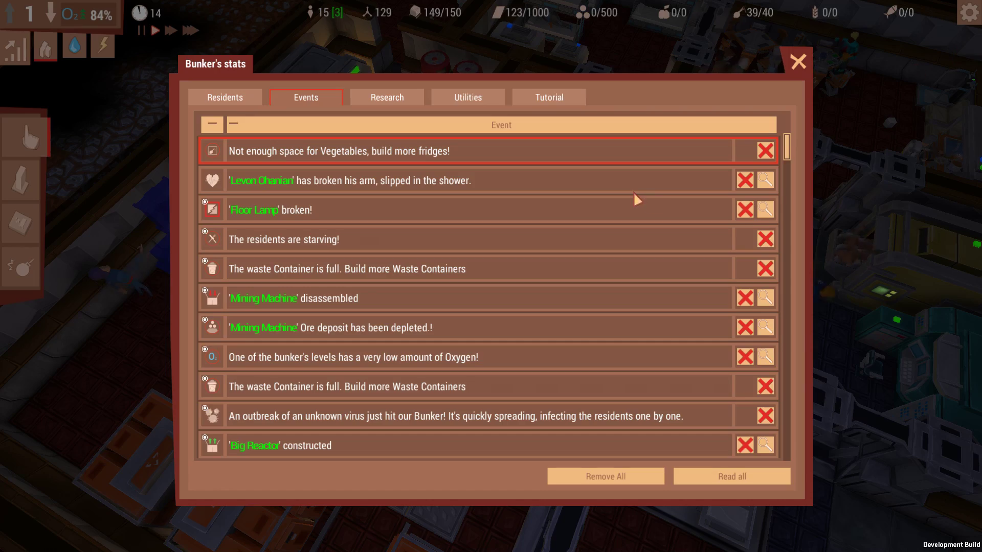
key("Escape")
key("s")
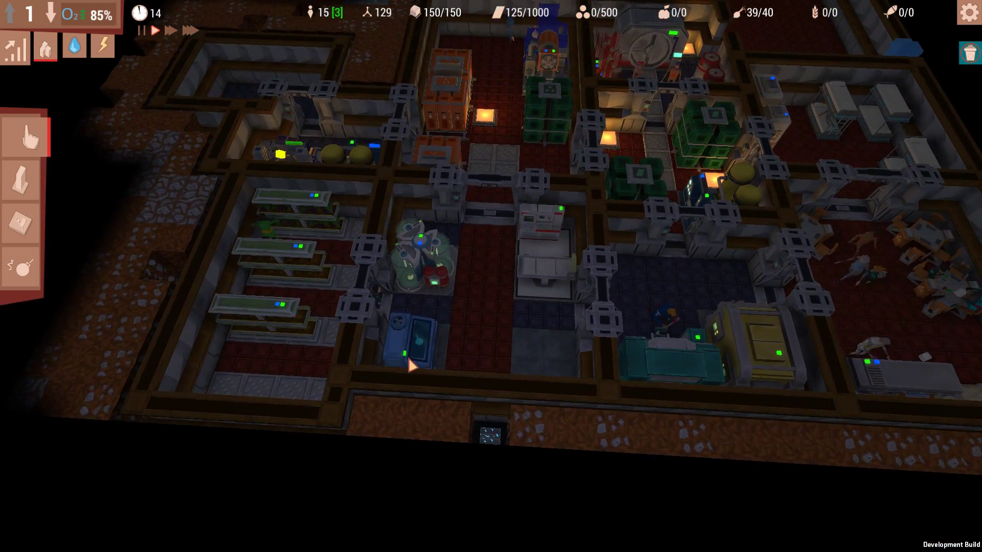
left_click(414, 345)
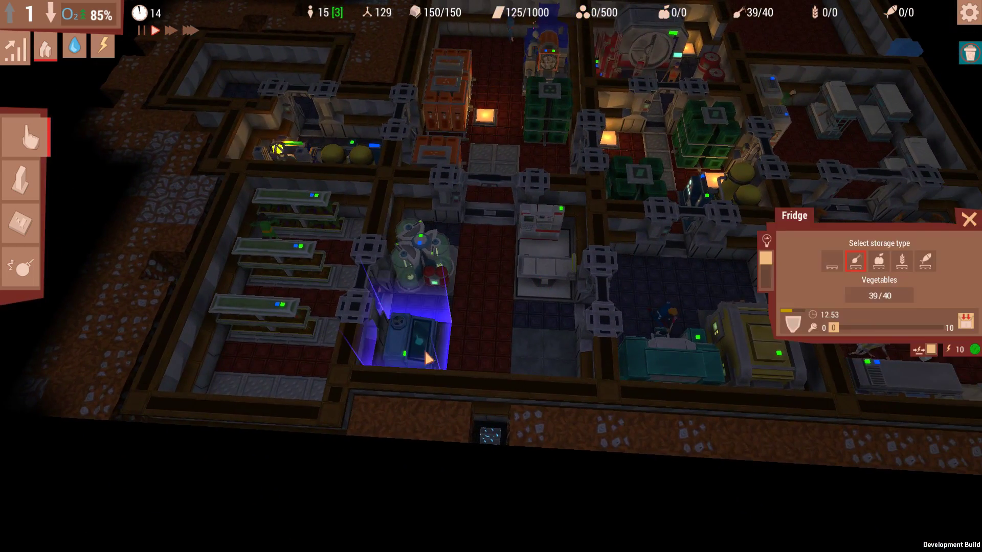
left_click(493, 345)
scroll(492, 338, "up", 3)
scroll(494, 338, "down", 3)
key("q")
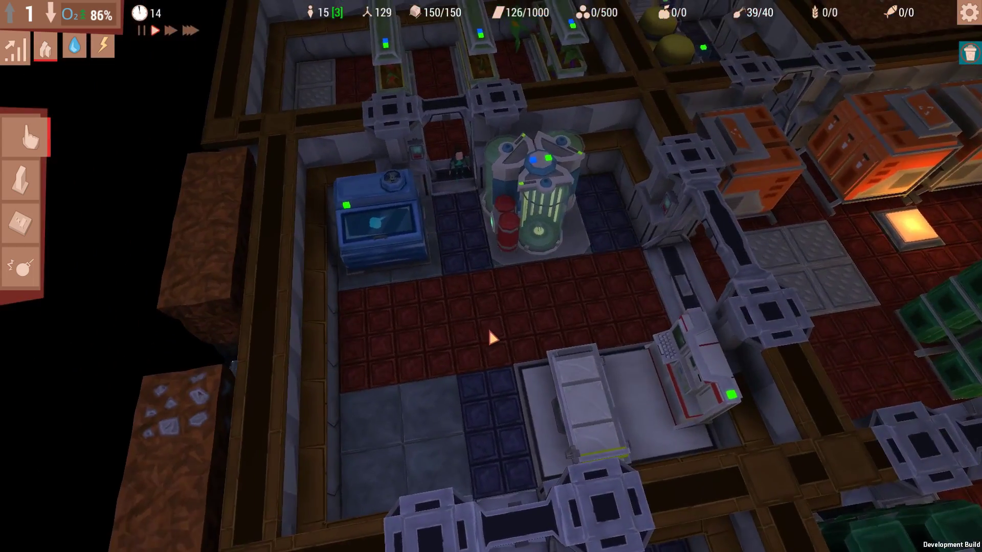
key("e")
scroll(507, 400, "up", 3)
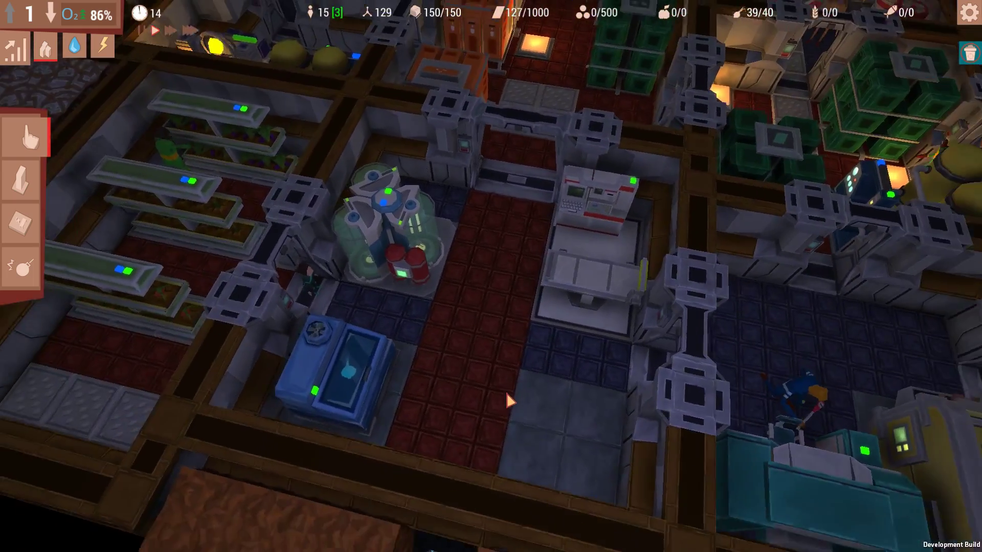
scroll(502, 391, "down", 2)
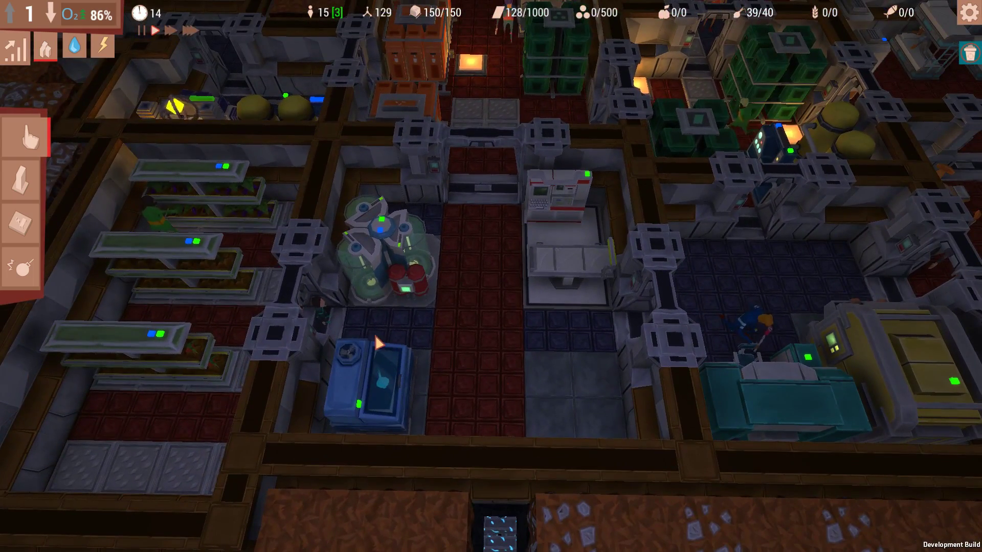
key("a")
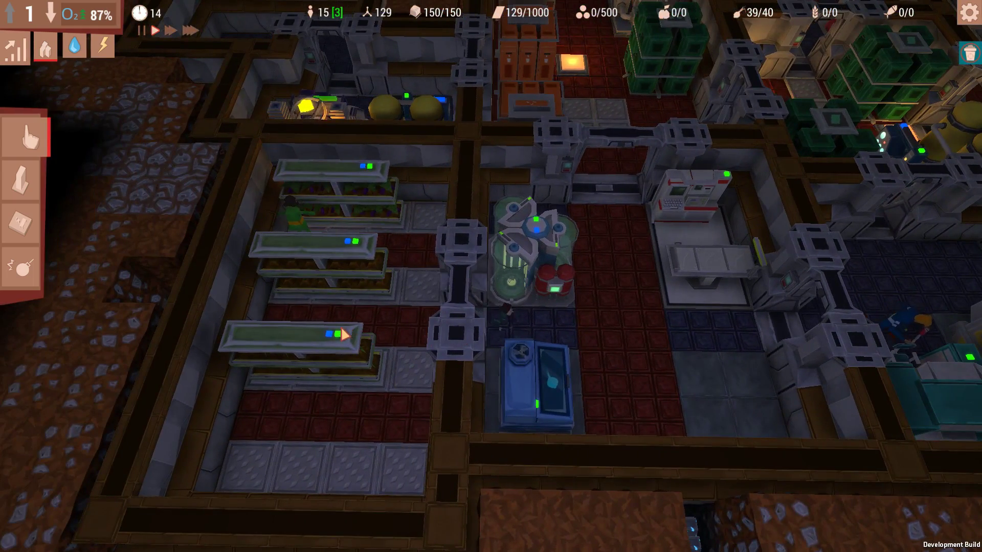
key("d")
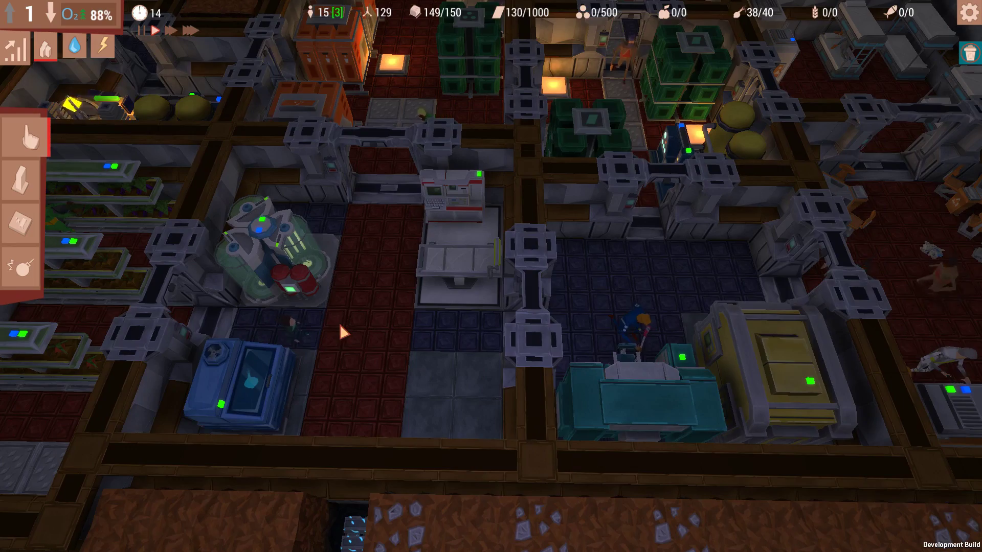
key("a")
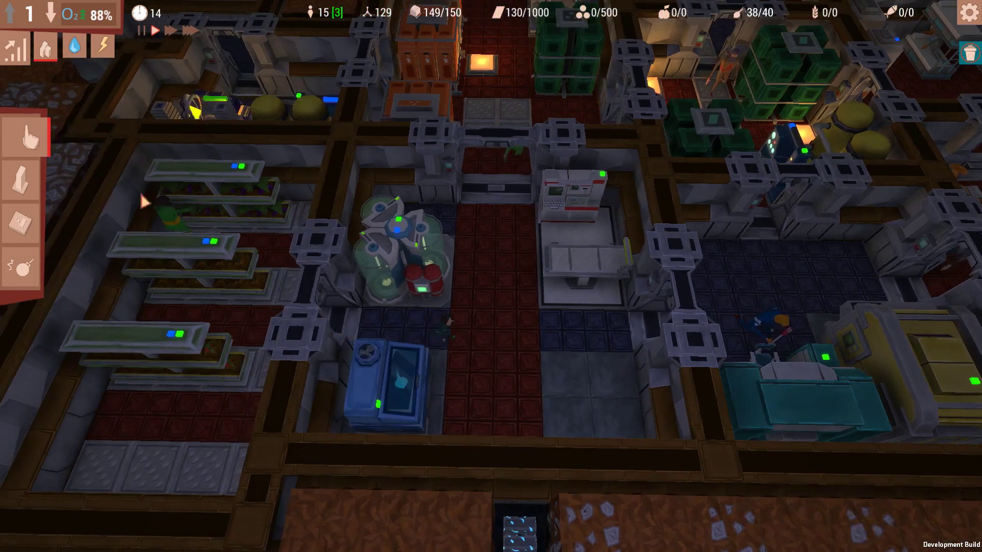
key("w")
scroll(183, 123, "up", 2)
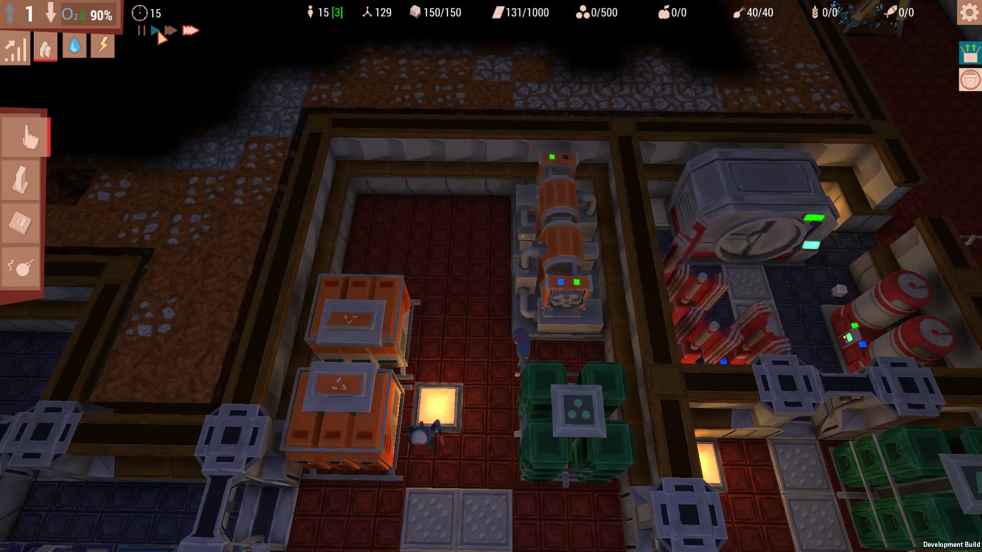
key("s")
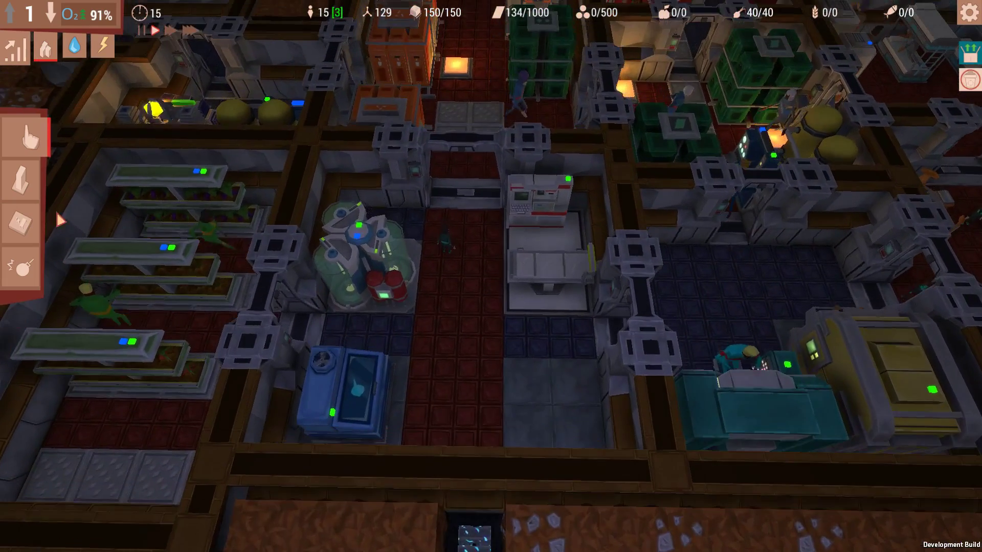
Step: Pick a Fridge from the storage buildings and pan around for a spot
left_click(18, 221)
left_click(223, 518)
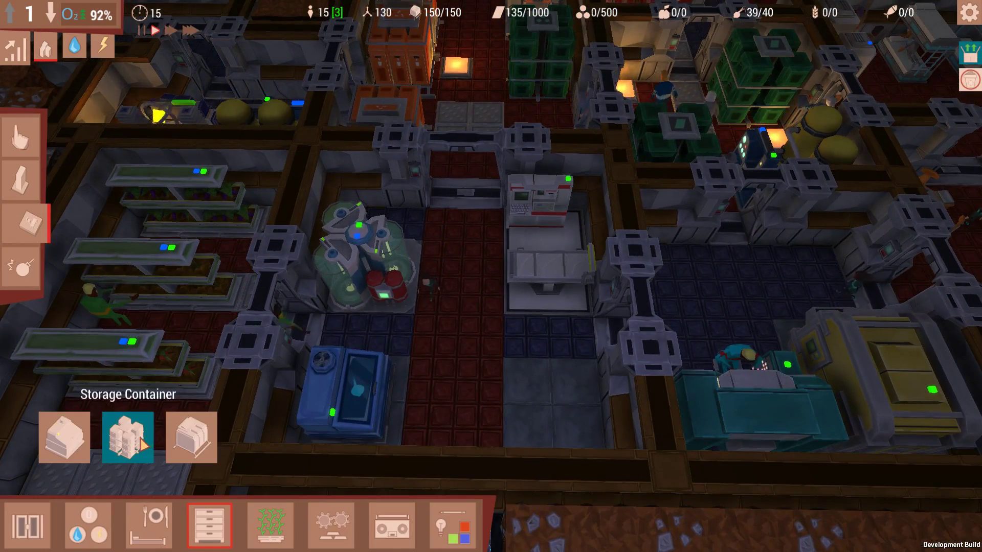
left_click(64, 437)
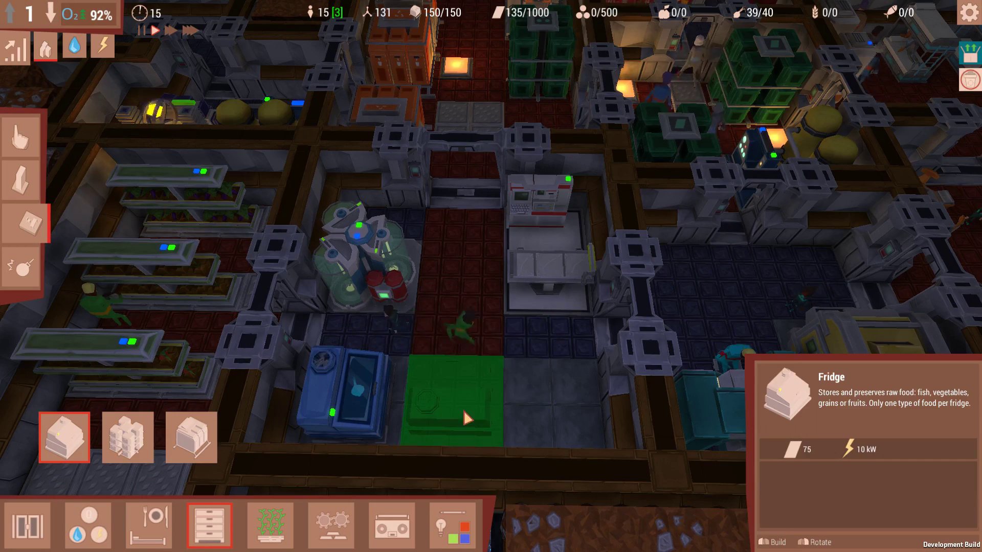
key("d")
key("a")
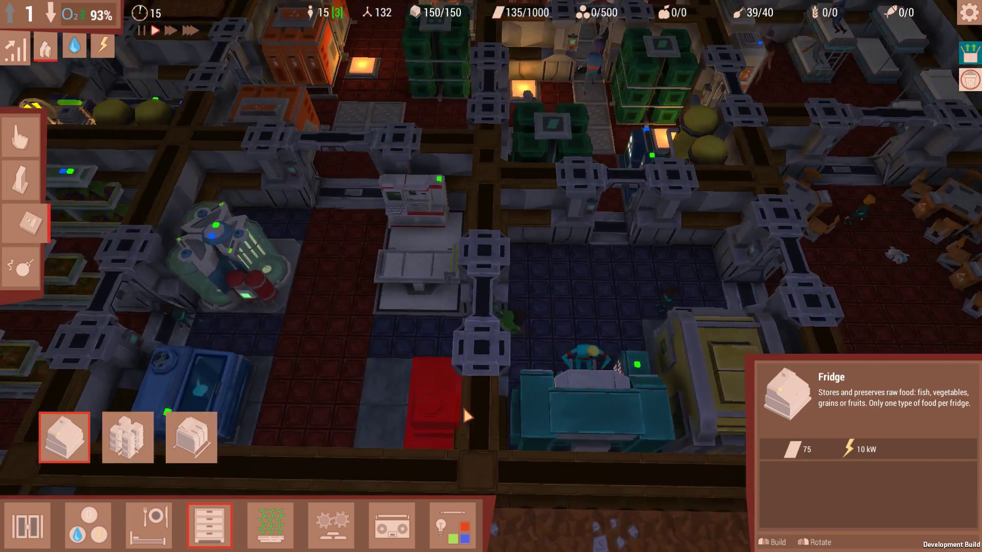
key("s")
key("w")
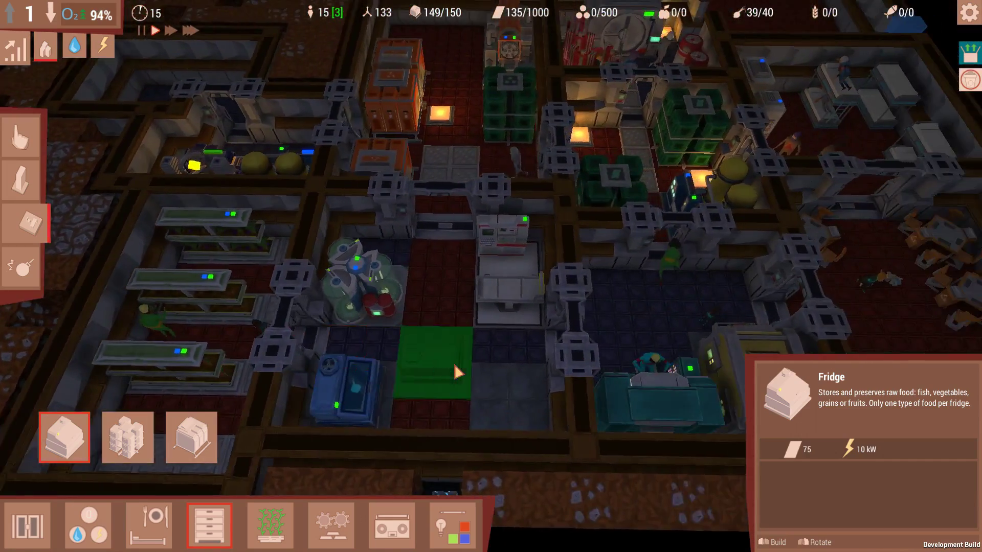
Step: Rotate the Fridge placement a few times, then cancel placing it
key("r")
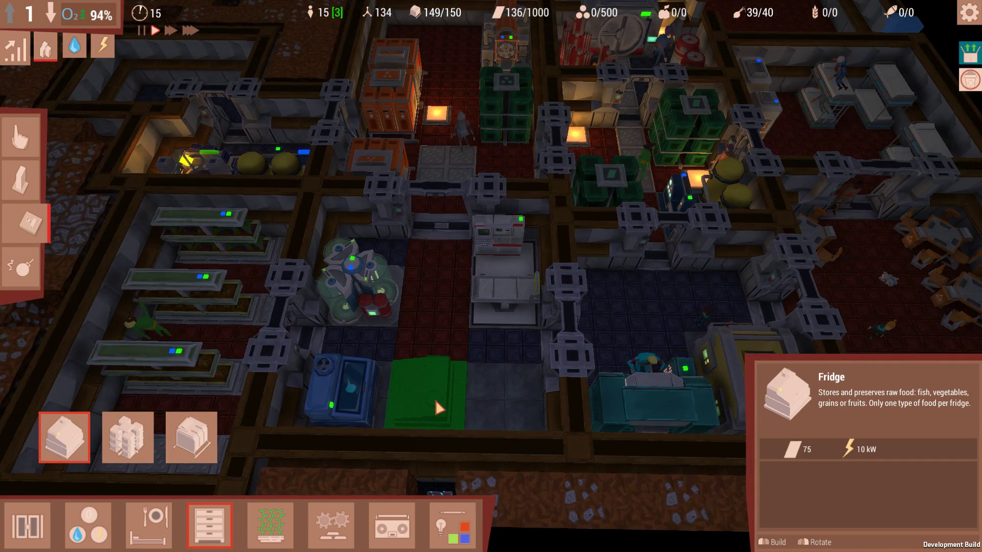
key("r")
key("r")
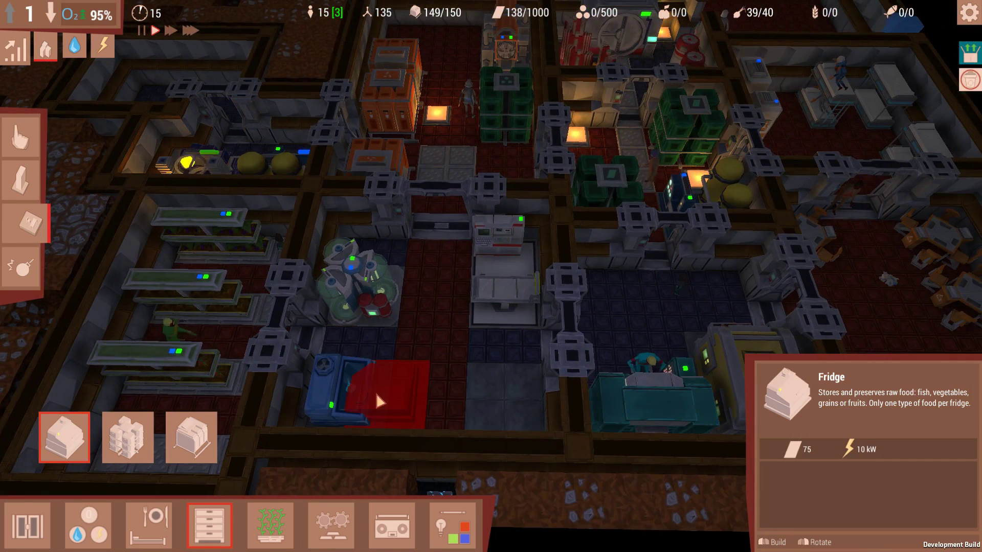
key("r")
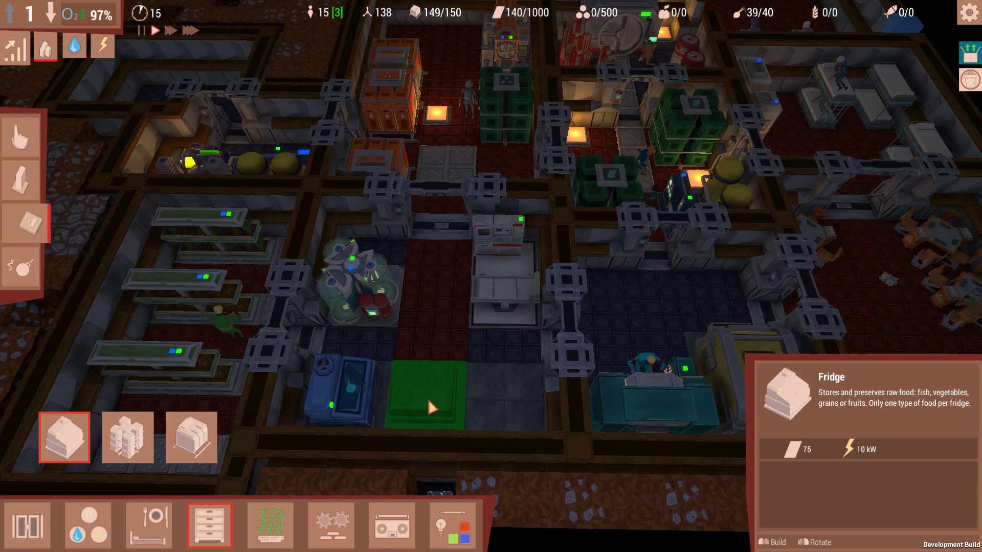
right_click(427, 401)
Step: Pan to the southern rooms and bring up the Garbage Recycler's status
key("w")
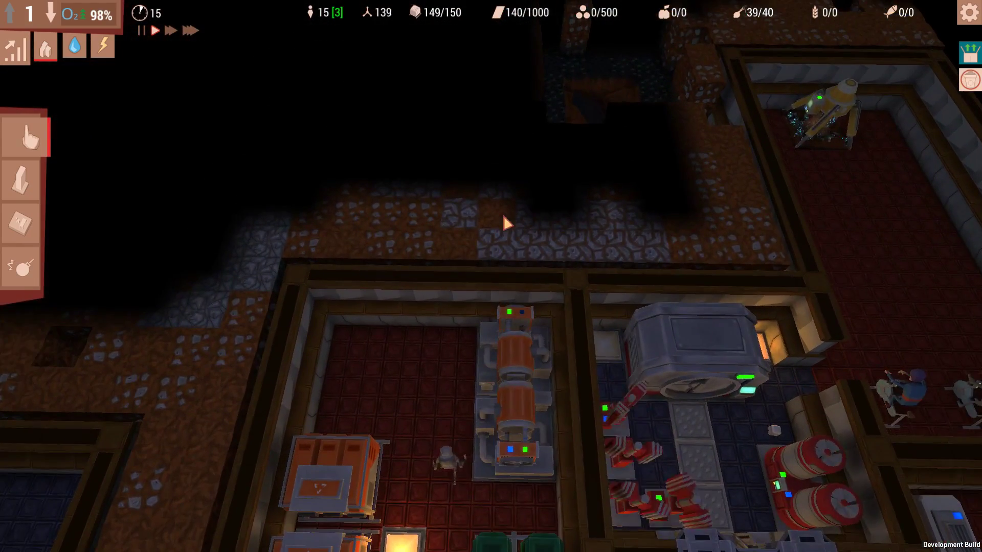
key("s")
left_click(543, 233)
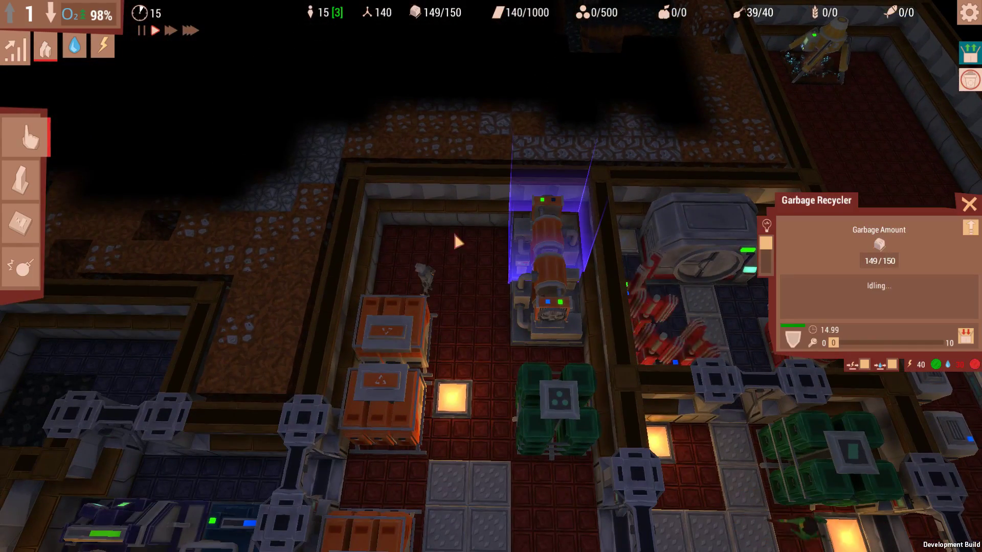
Step: Check the Water Pump and Garbage Recycler status panels and dismiss them
right_click(193, 229)
key("e")
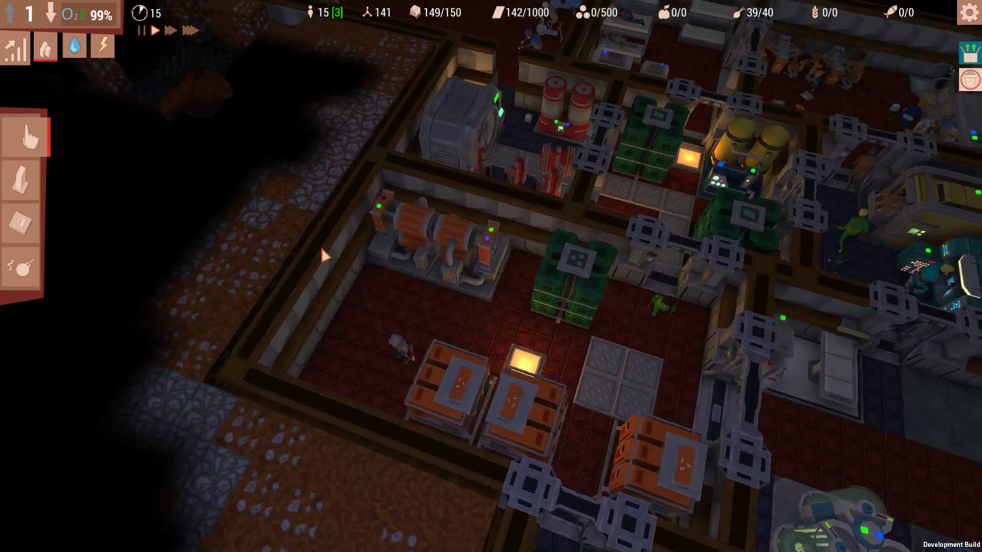
key("e")
left_click(597, 285)
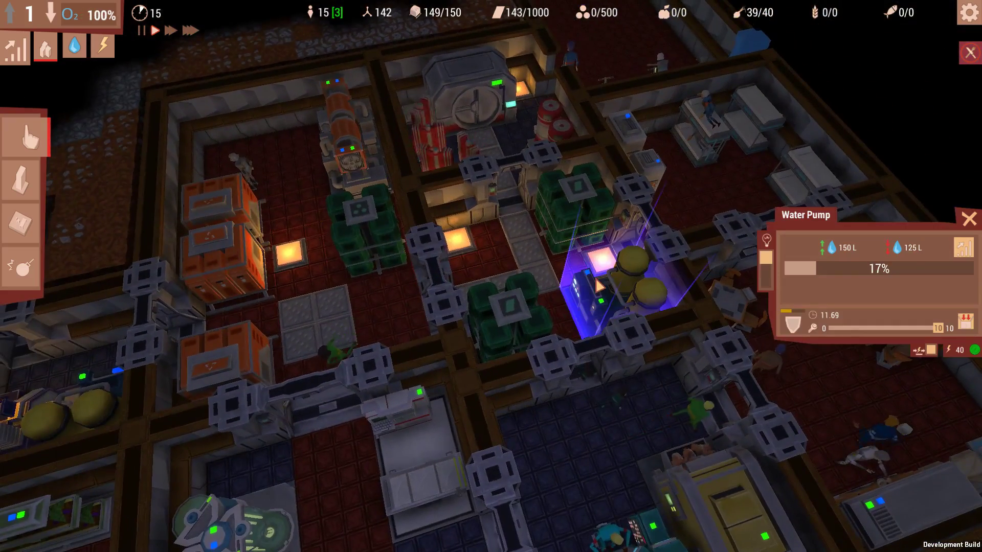
key("a")
key("e")
left_click(448, 244)
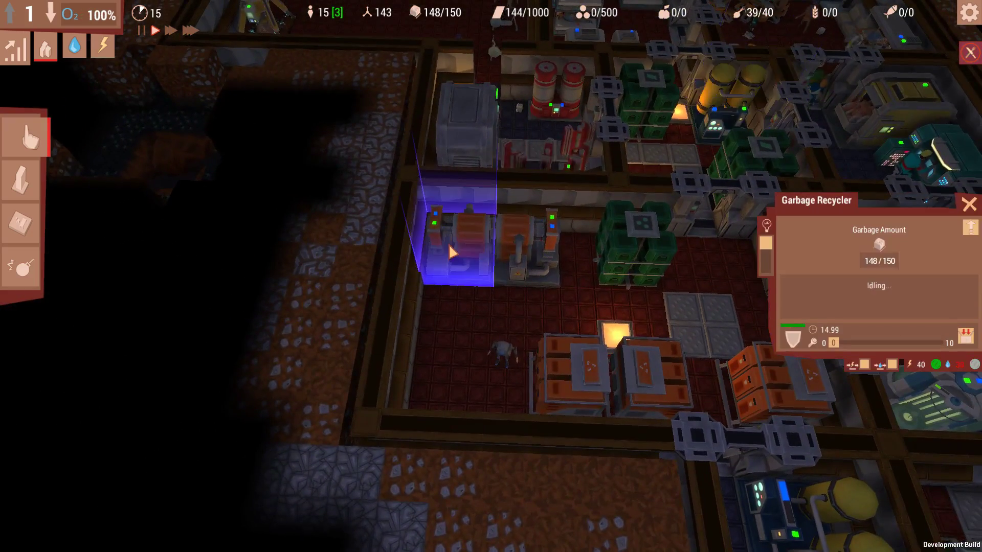
right_click(365, 208)
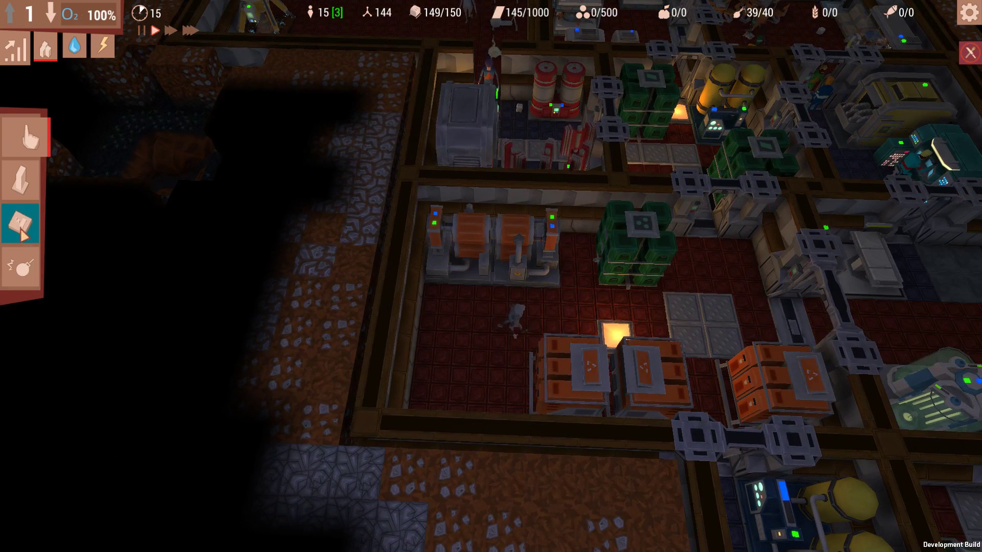
Step: Switch on the power network overlay so the electric lines show across the base
left_click(119, 46)
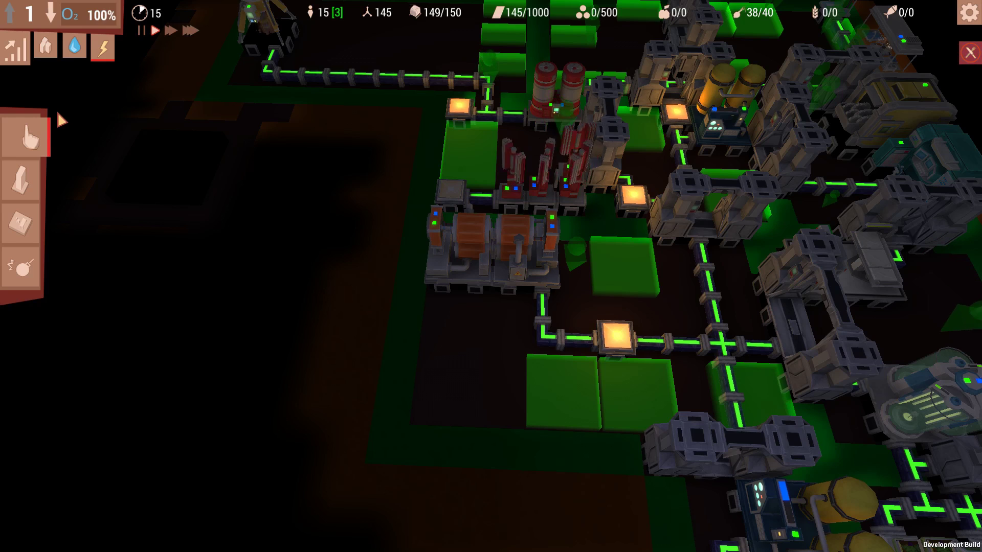
Step: Switch the overlay from the power network to the water pipe network
left_click(27, 224)
left_click(138, 520)
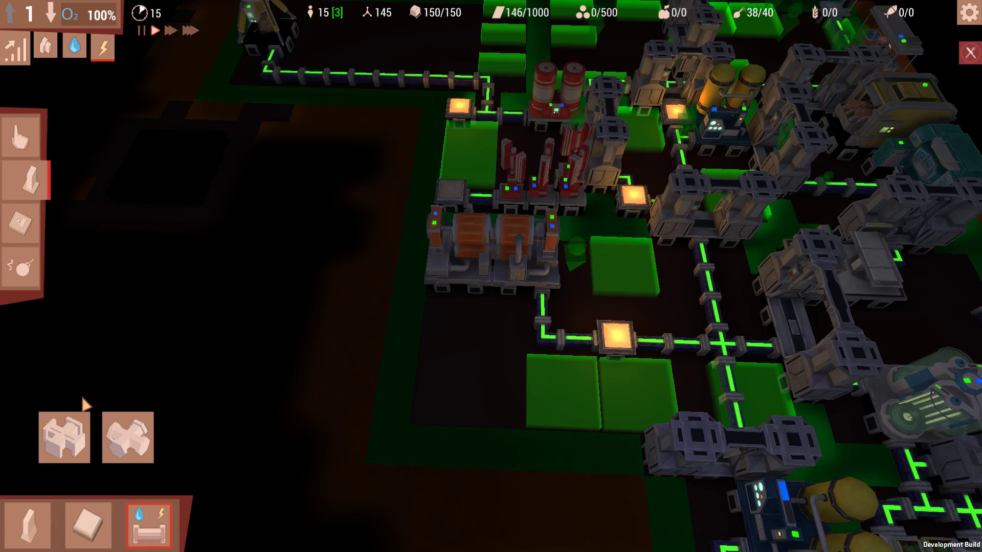
left_click(71, 56)
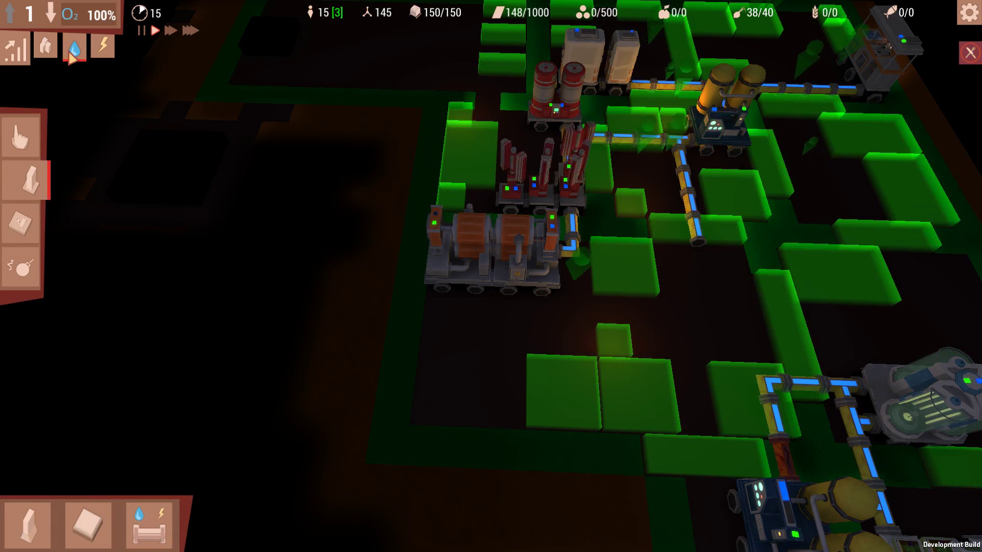
key("Escape")
key("Escape")
Step: Browse the Life Support building choices, close them and look around the base
left_click(18, 224)
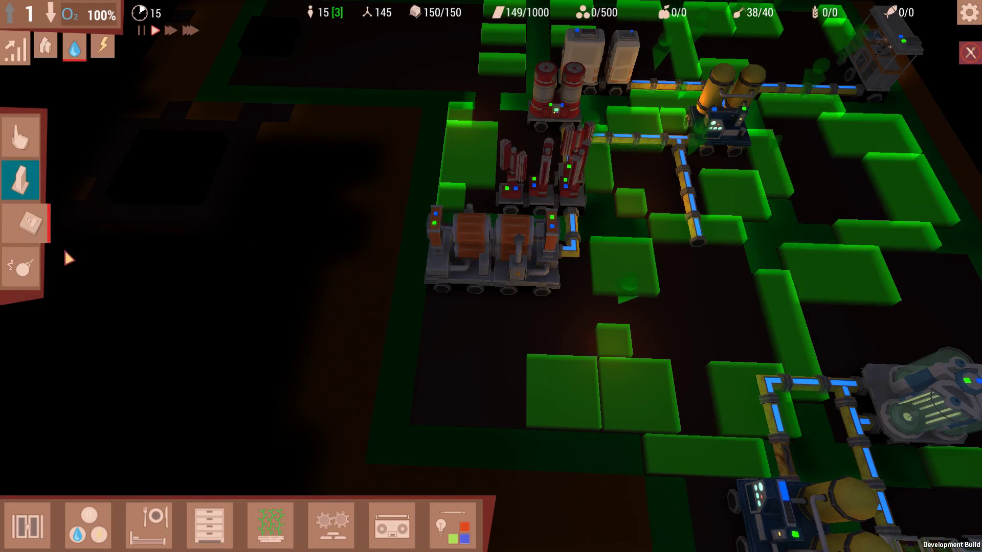
left_click(88, 527)
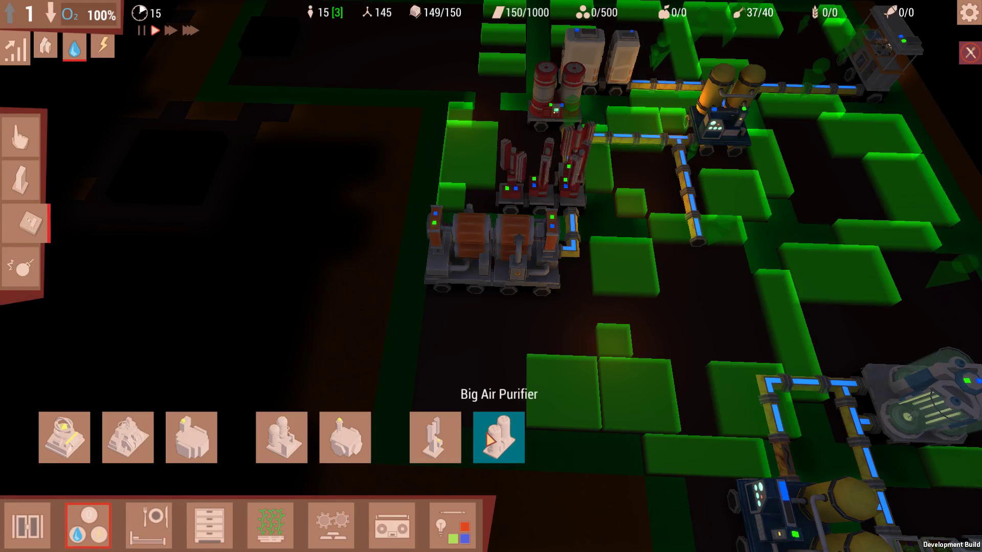
key("Escape")
key("Escape")
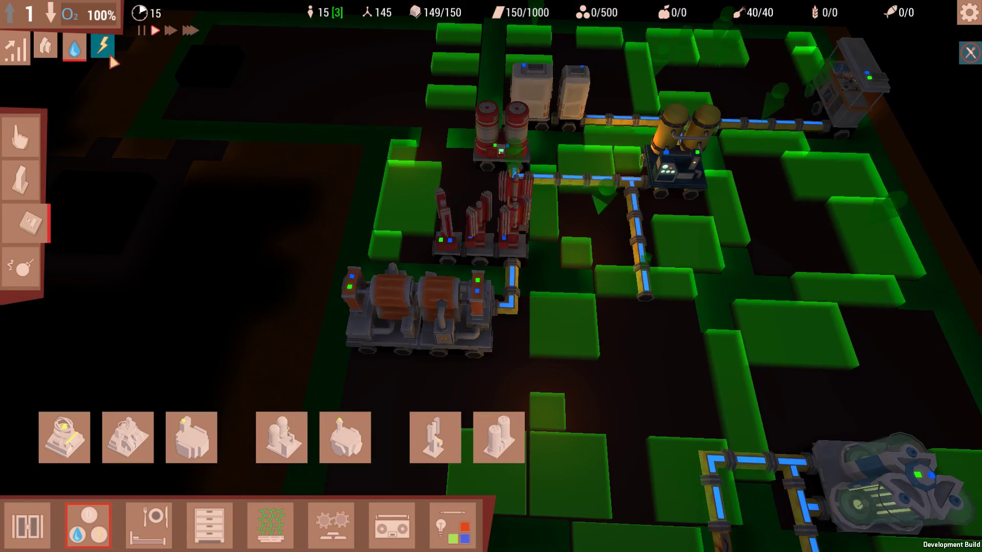
right_click(113, 62)
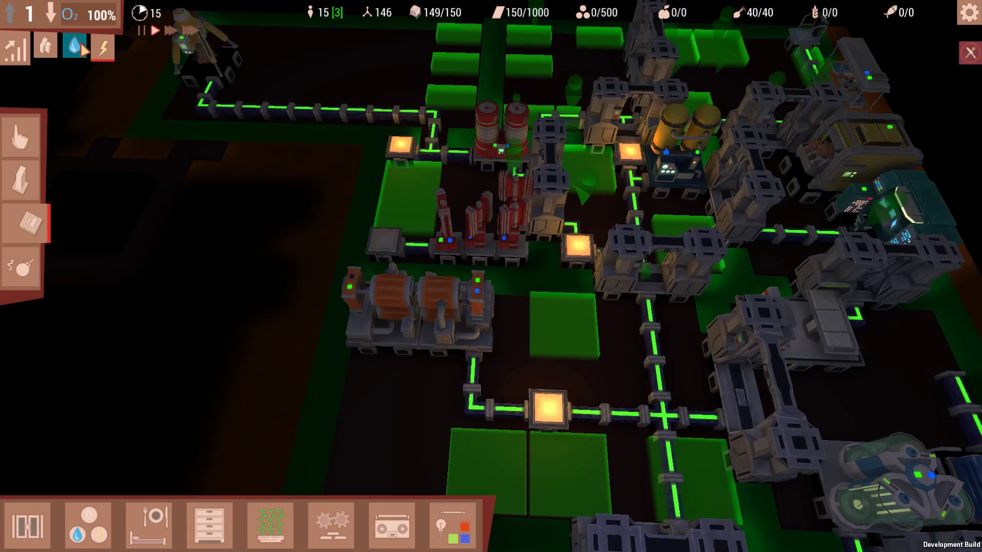
left_click_drag(113, 62, 328, 155)
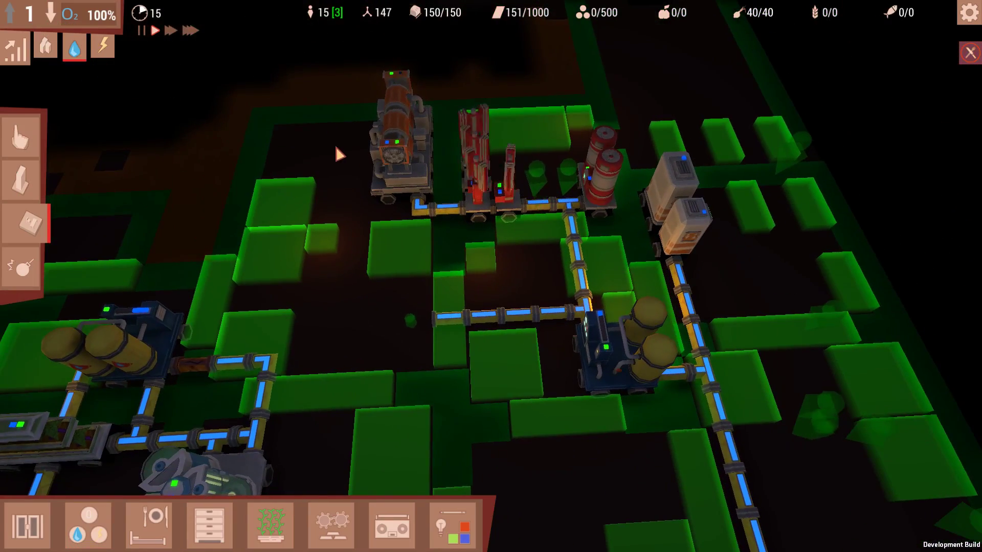
key("s")
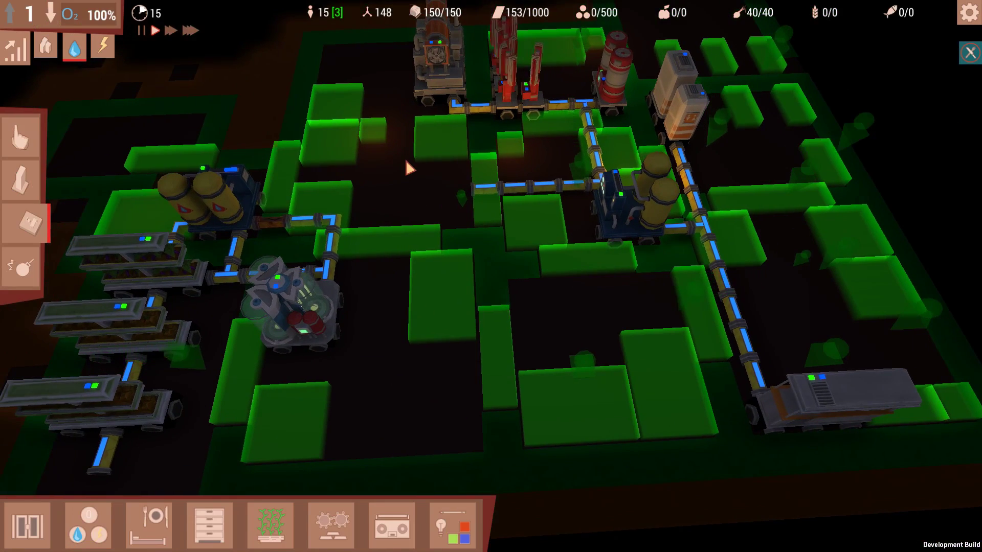
key("d")
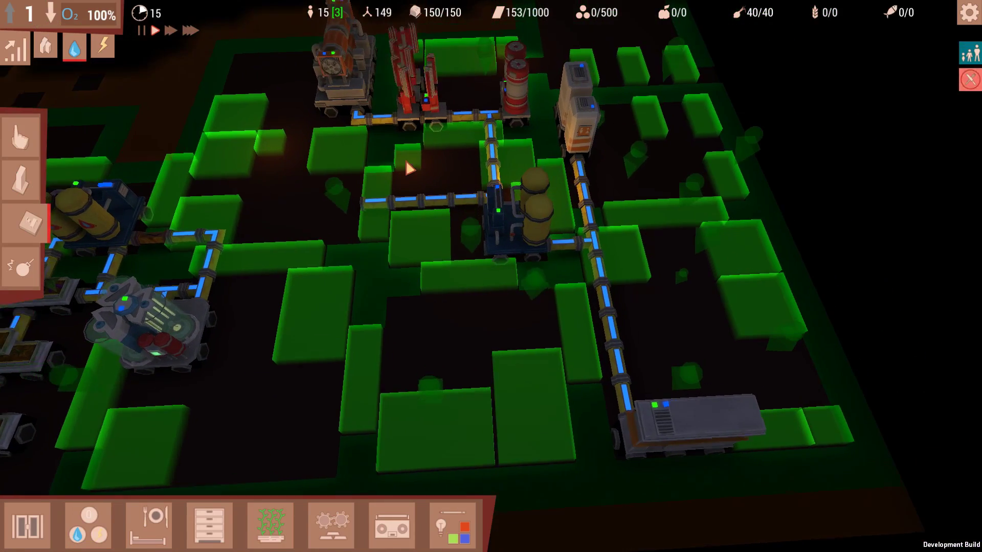
key("a")
scroll(406, 160, "up", 2)
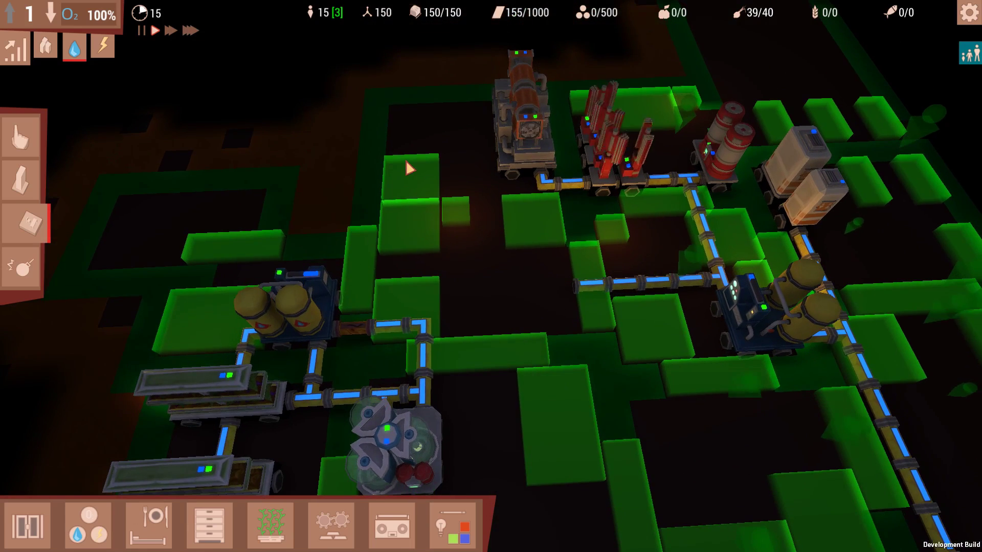
key("w")
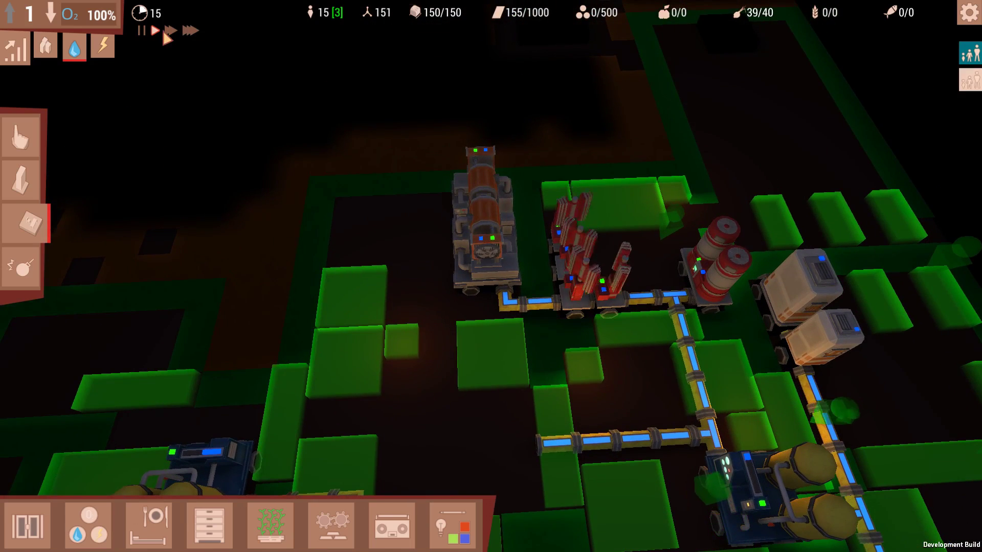
key("Escape")
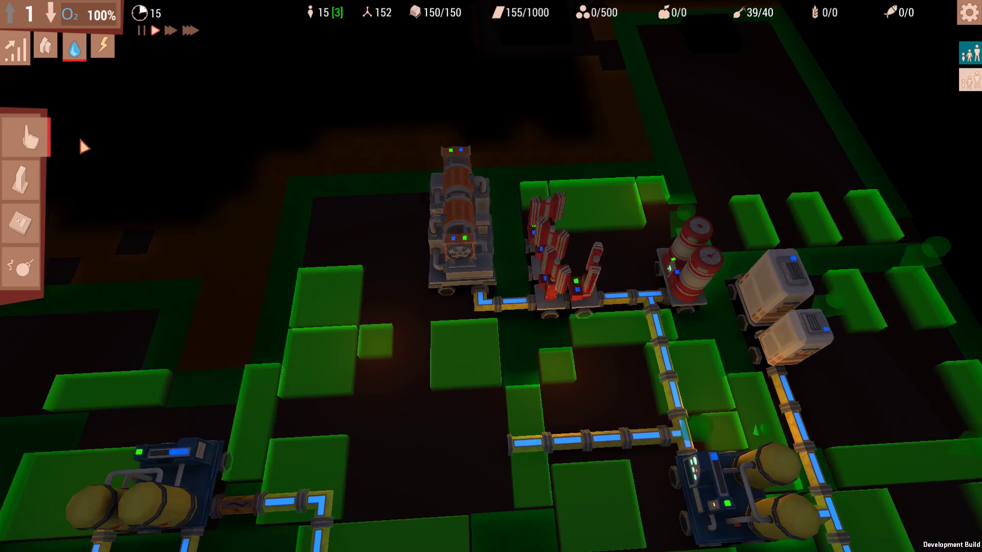
scroll(220, 107, "down", 2)
Step: Check the Air Purifier's oxygen output in its details panel
left_click(458, 290)
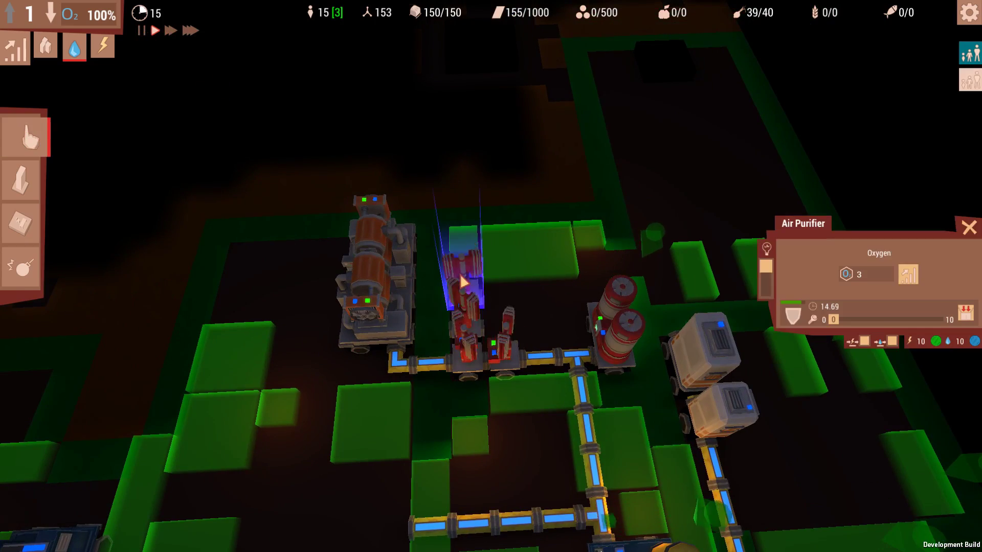
key("q")
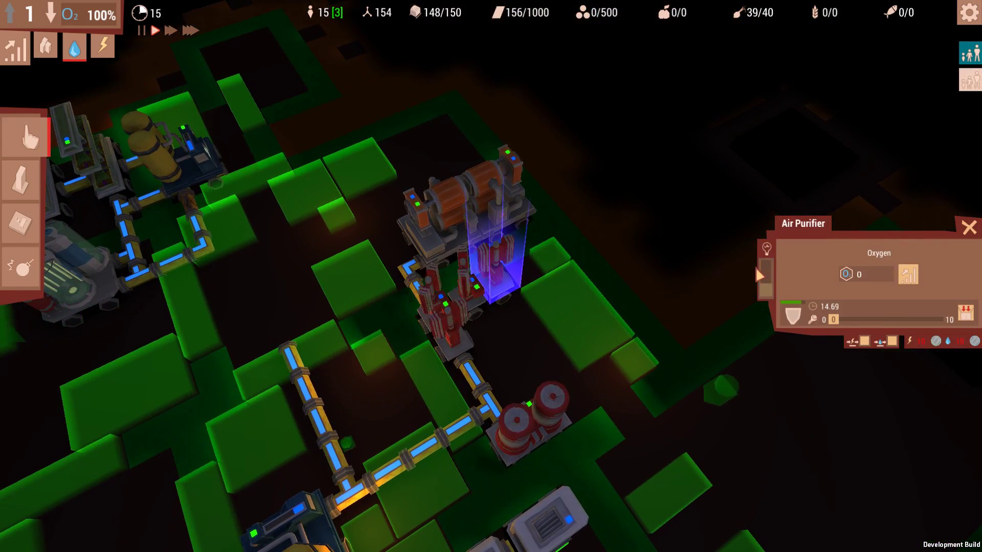
key("q")
key("Escape")
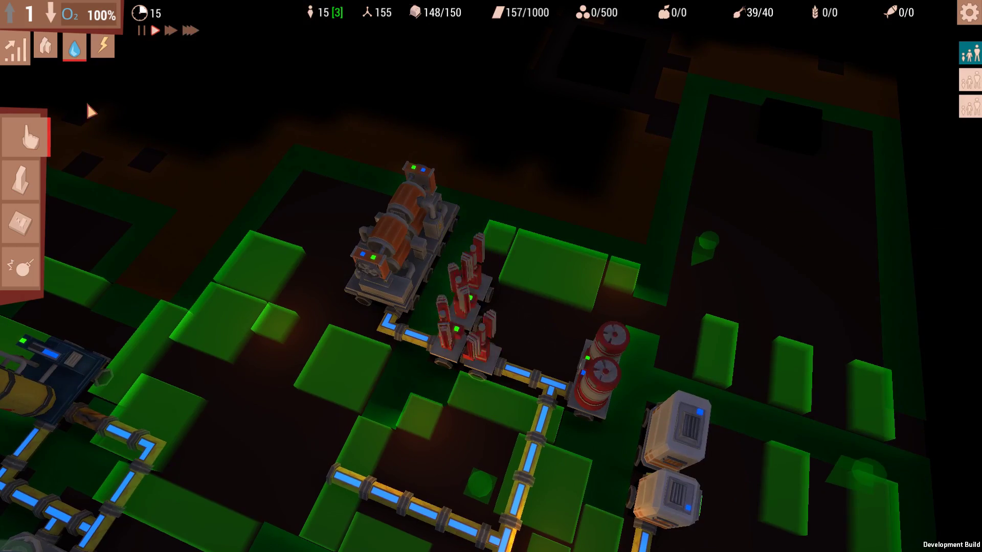
Step: Turn off the water network overlay and glance at the bunker's event log
left_click(82, 49)
scroll(82, 49, "down", 3)
key("s")
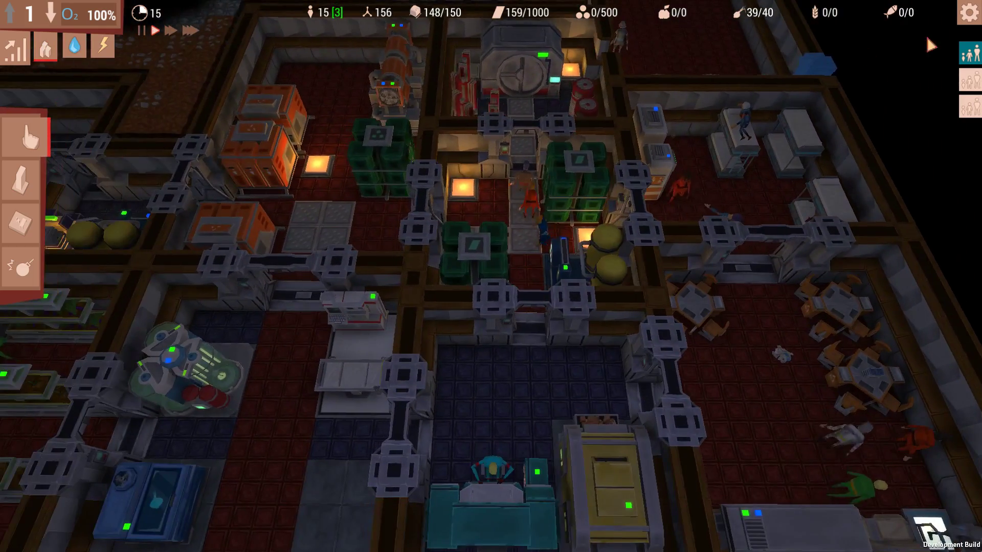
left_click(969, 54)
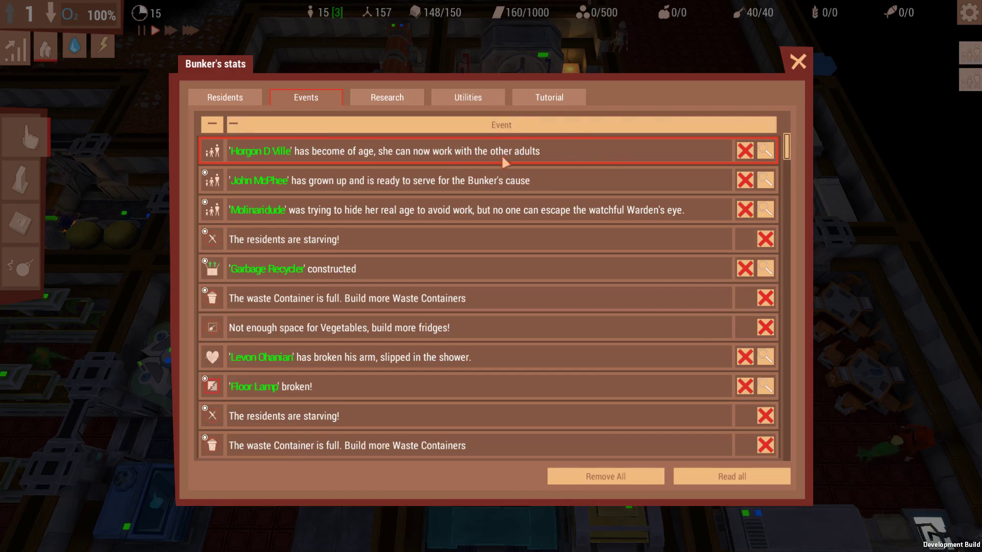
key("Escape")
Step: Review the residents list, sorted by the clock column smallest first
left_click(44, 60)
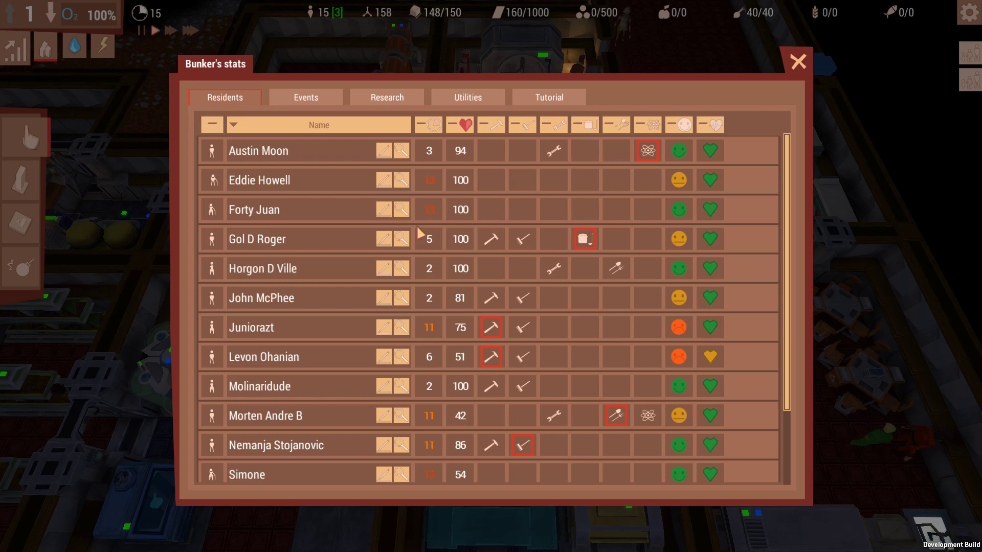
scroll(444, 224, "down", 3)
scroll(453, 220, "up", 3)
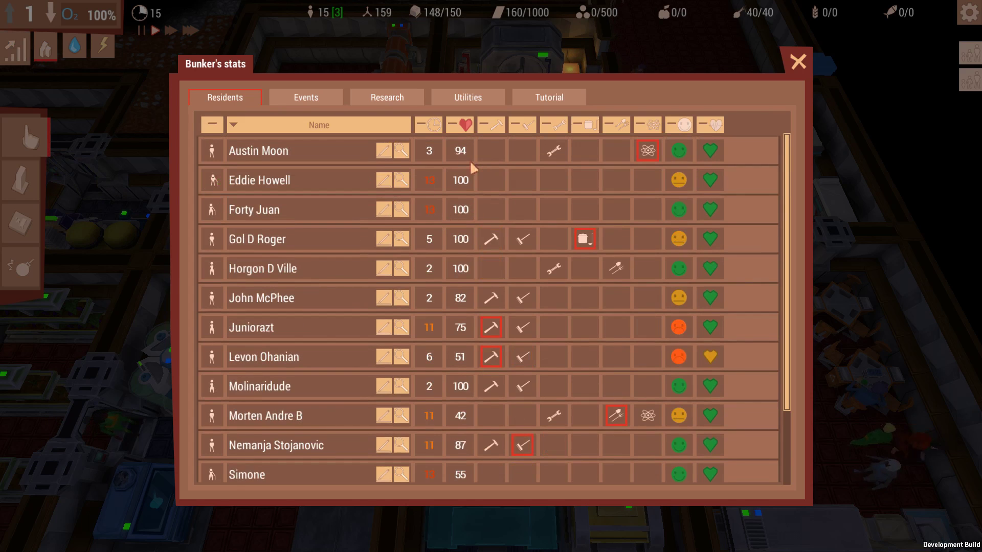
left_click(430, 124)
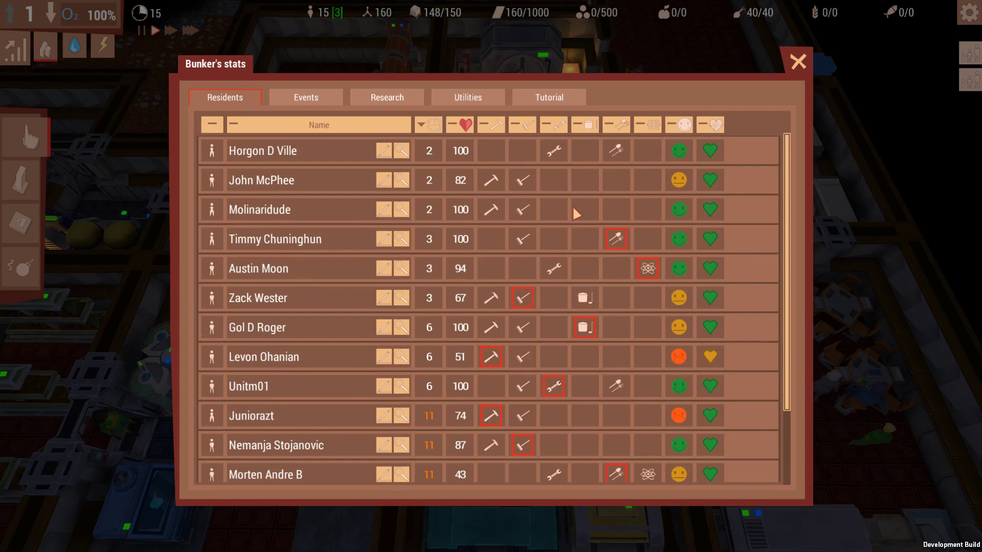
scroll(577, 214, "down", 3)
scroll(574, 212, "up", 3)
scroll(568, 176, "down", 3)
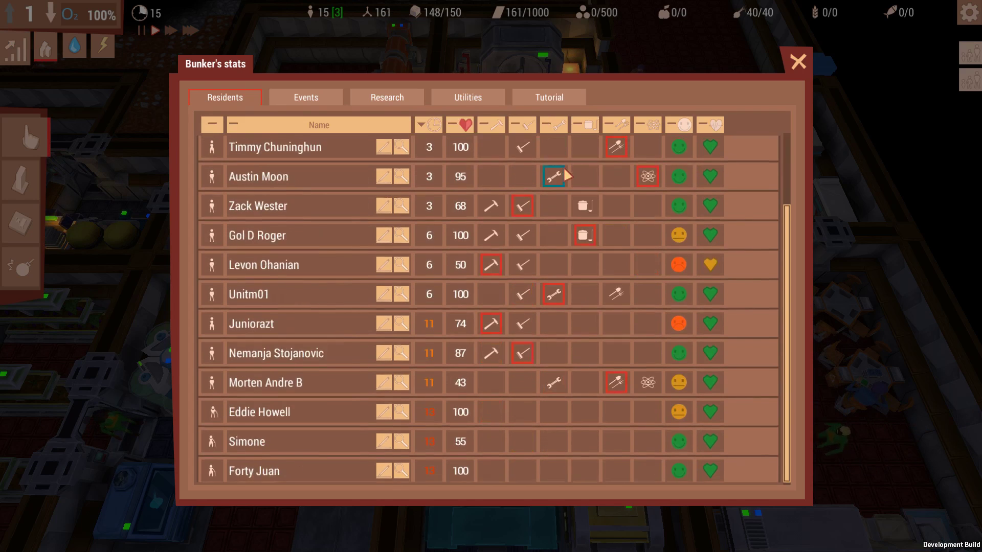
scroll(568, 176, "up", 3)
scroll(568, 216, "down", 3)
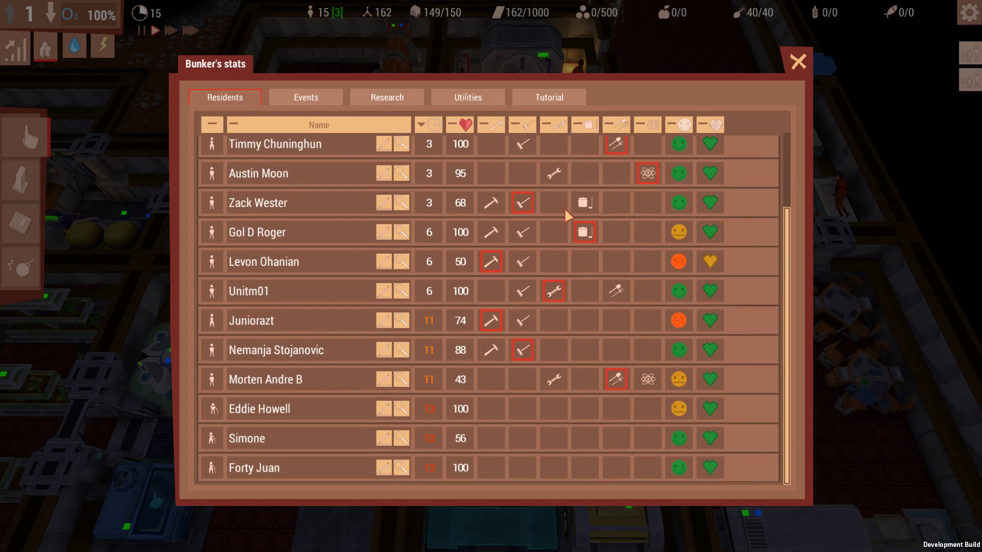
scroll(566, 215, "up", 3)
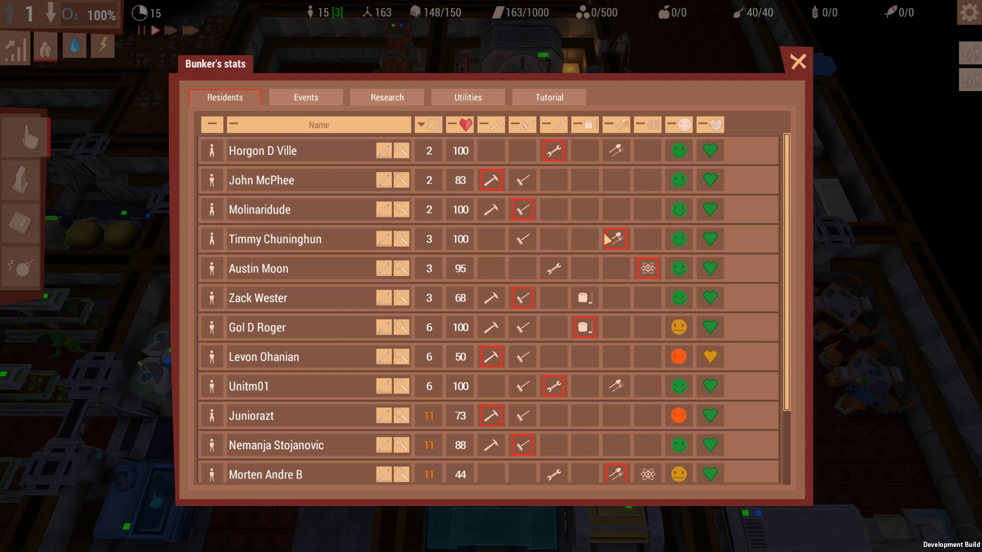
scroll(606, 239, "down", 3)
key("Escape")
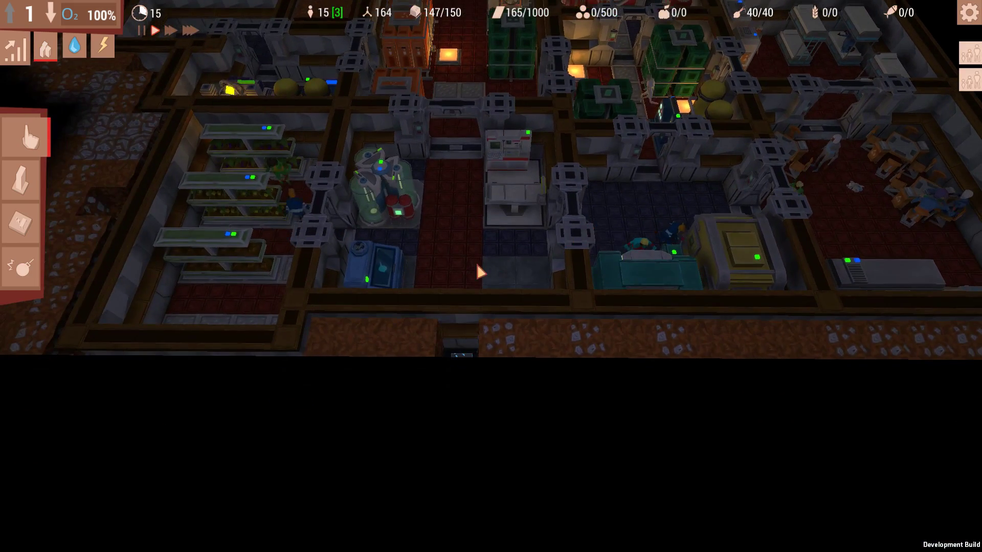
scroll(467, 271, "up", 2)
scroll(466, 272, "up", 2)
scroll(469, 268, "up", 2)
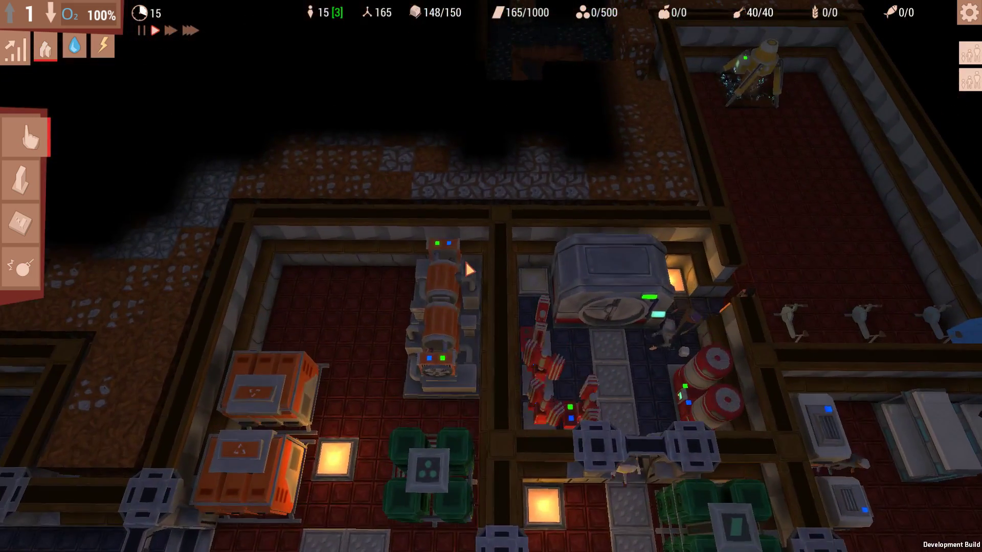
key("w")
key("d")
scroll(606, 154, "down", 2)
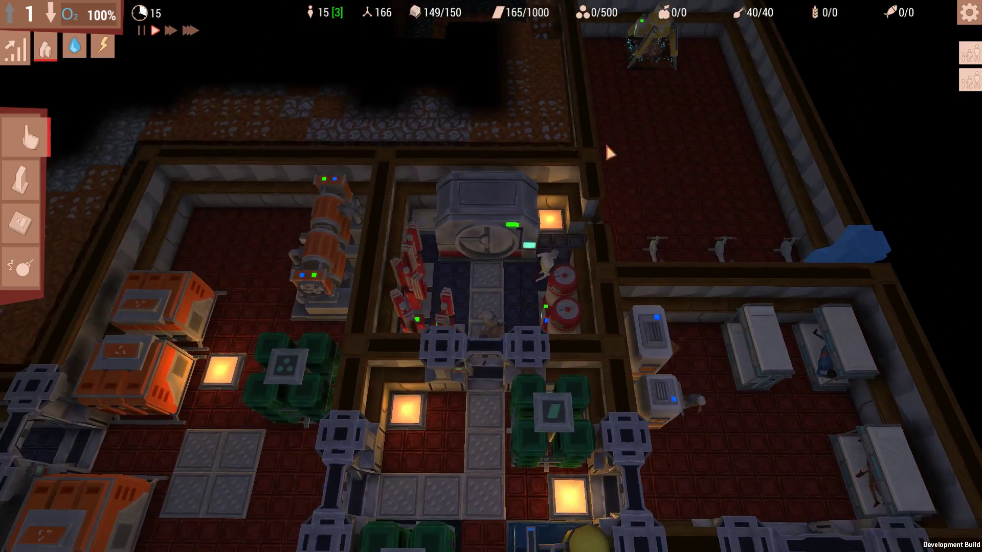
scroll(623, 226, "up", 2)
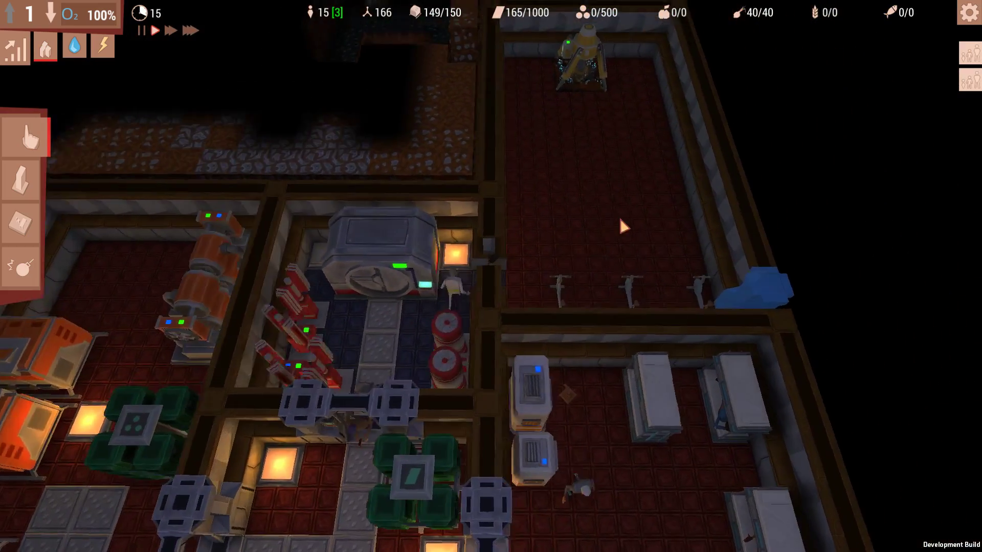
scroll(623, 226, "down", 2)
scroll(622, 225, "down", 1)
key("a")
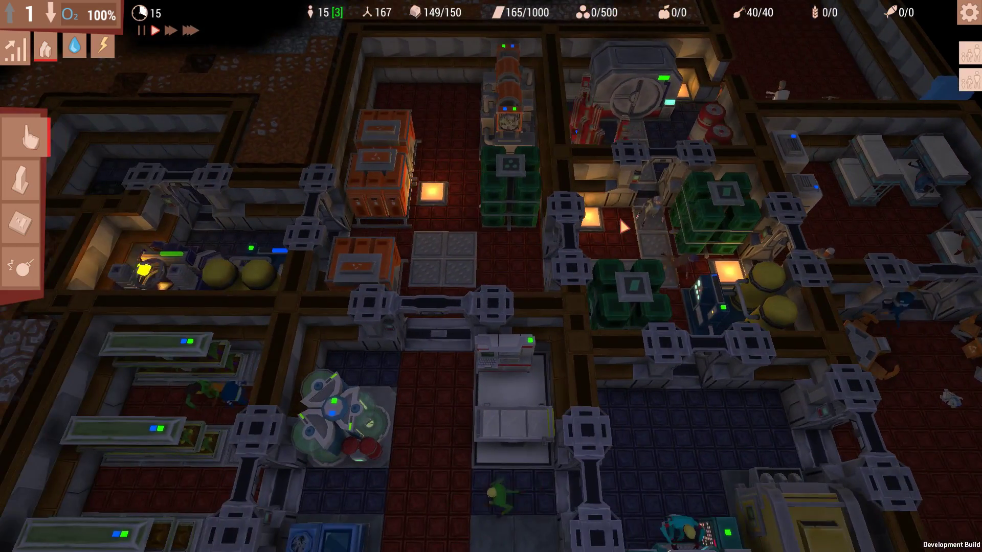
scroll(623, 226, "up", 3)
scroll(618, 214, "down", 2)
key("w")
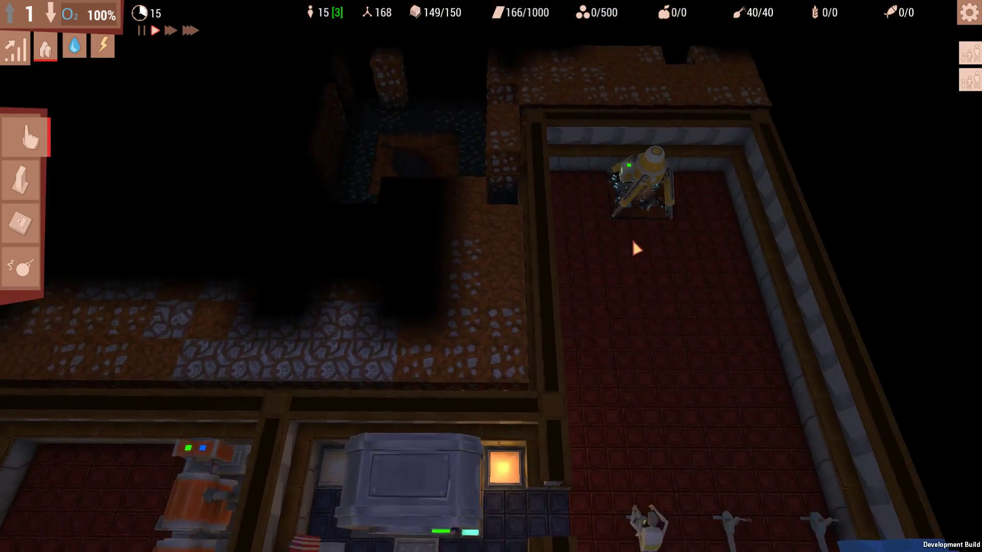
scroll(600, 265, "up", 2)
left_click(456, 394)
key("w")
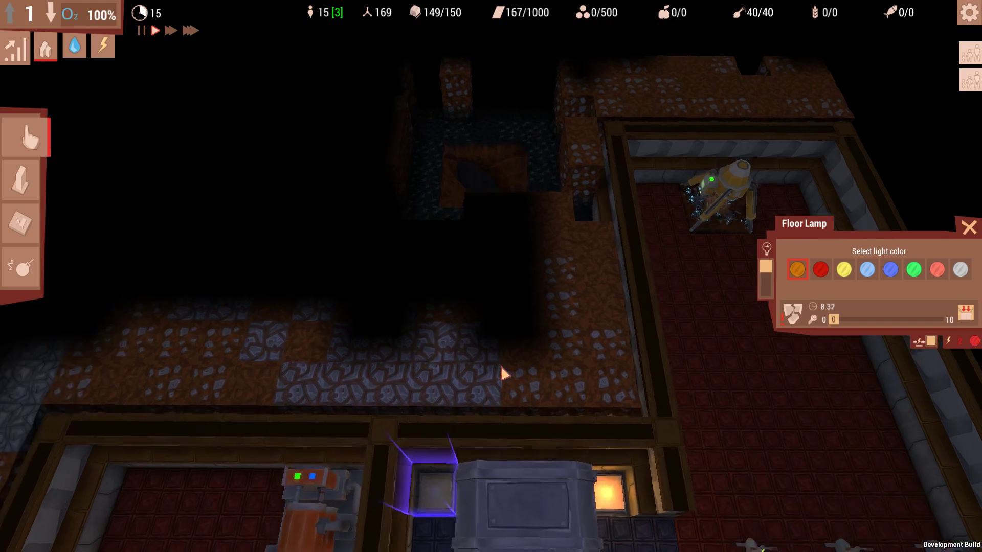
scroll(542, 331, "up", 2)
scroll(542, 332, "down", 2)
scroll(566, 285, "up", 2)
left_click(565, 280)
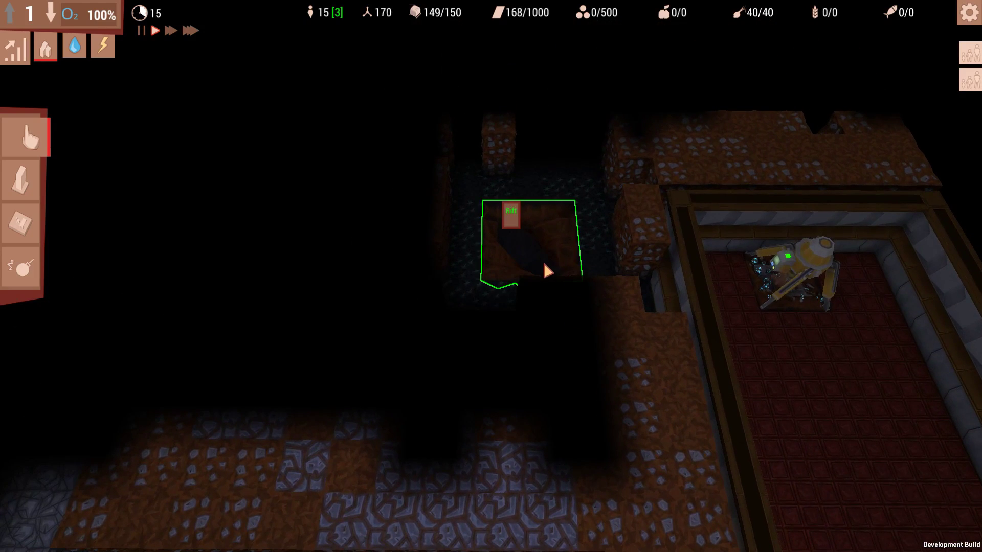
left_click(540, 265)
key("e")
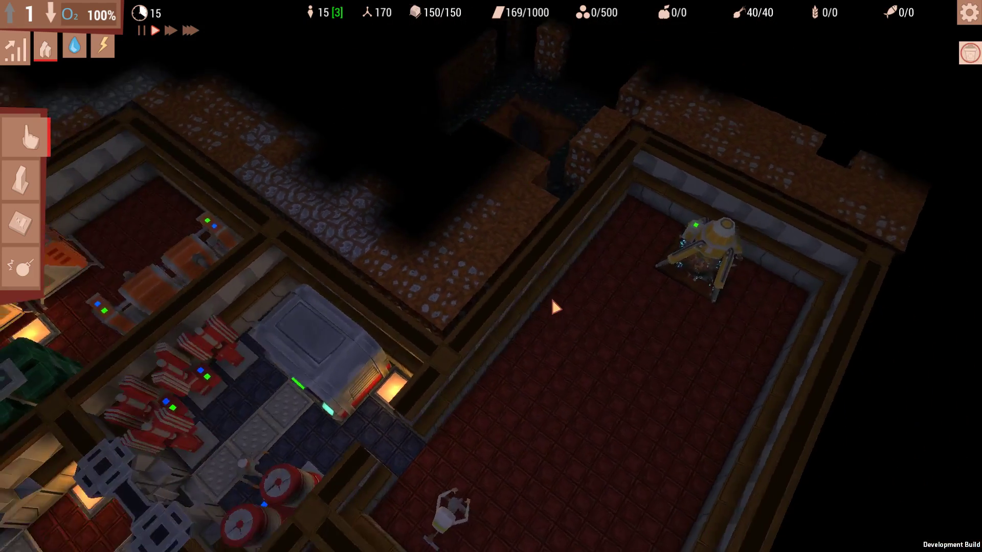
key("Escape")
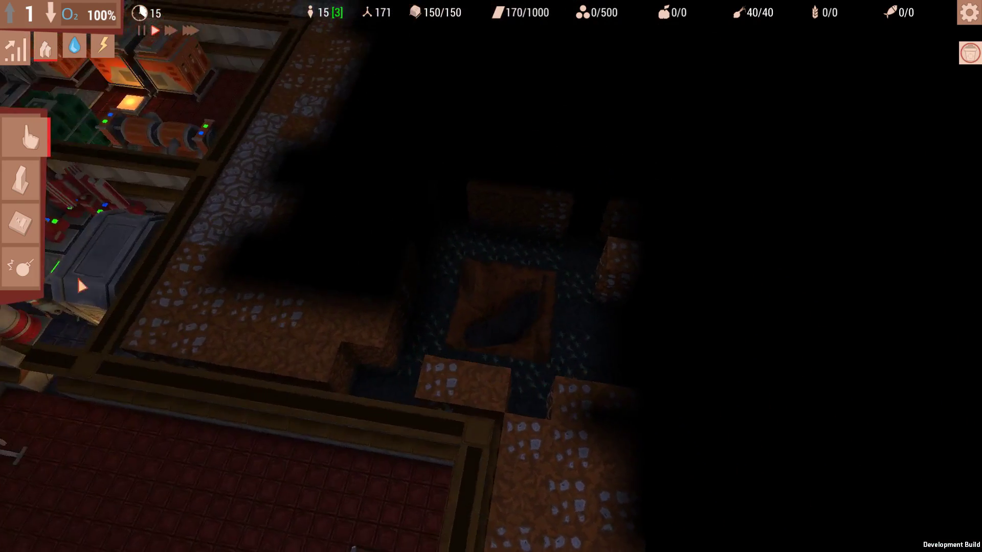
left_click(24, 222)
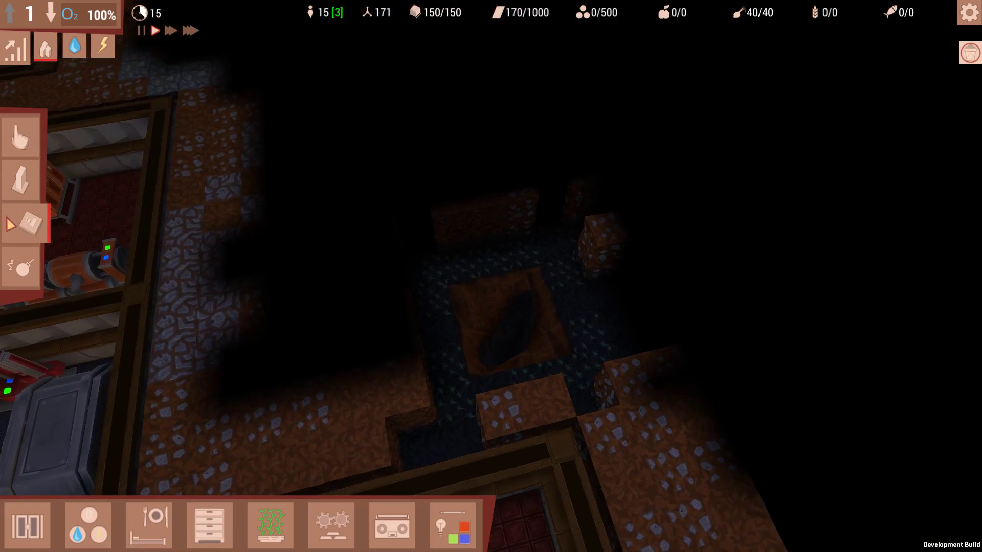
left_click(33, 527)
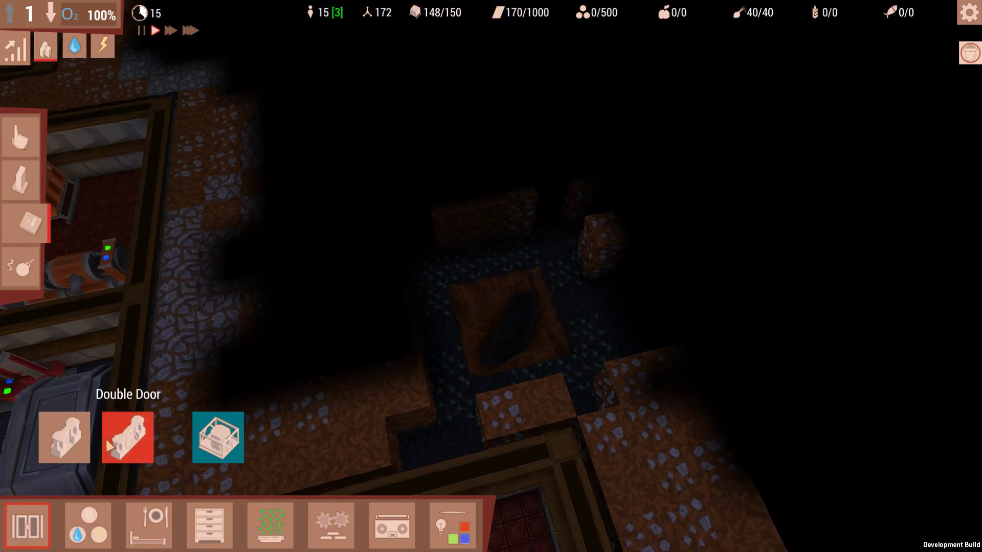
left_click(88, 449)
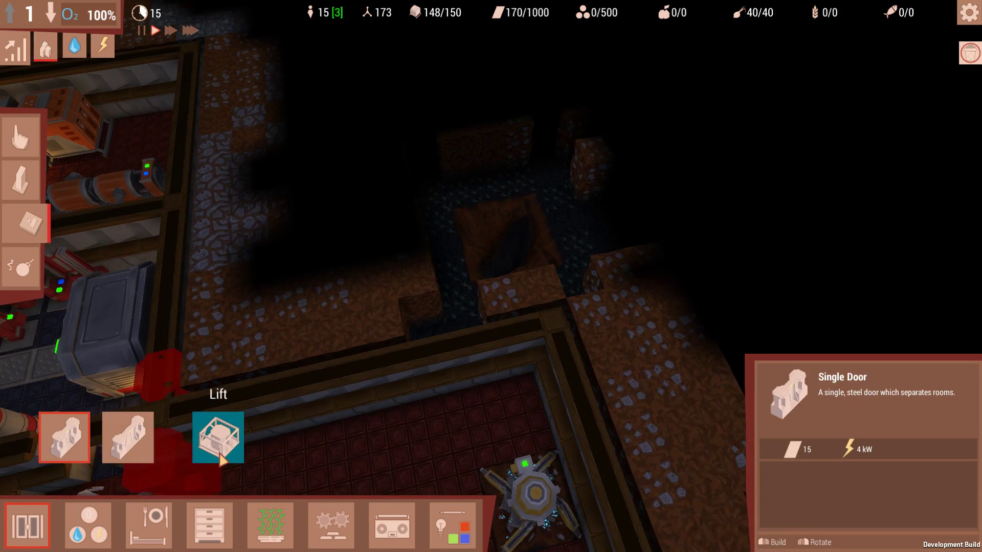
left_click(219, 437)
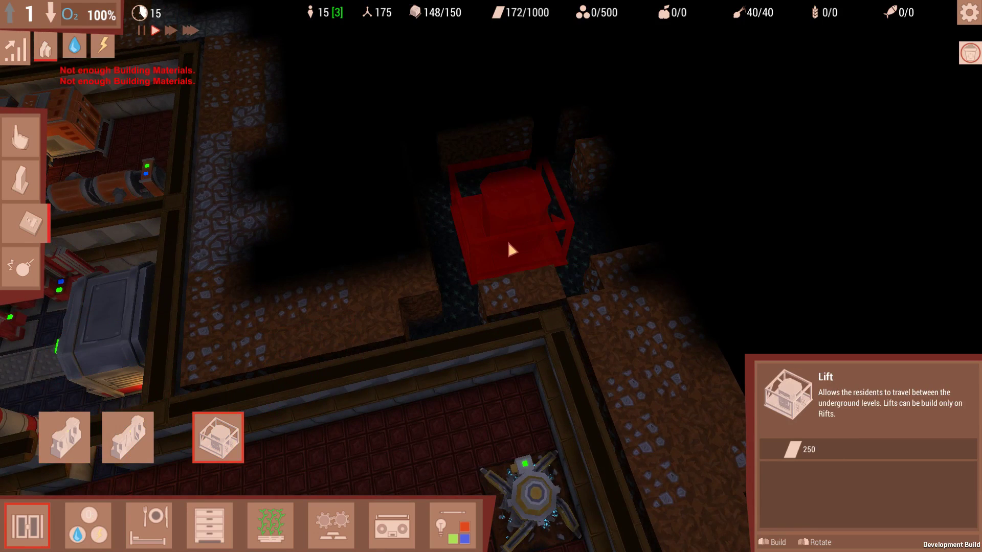
right_click(507, 243)
key("s")
key("a")
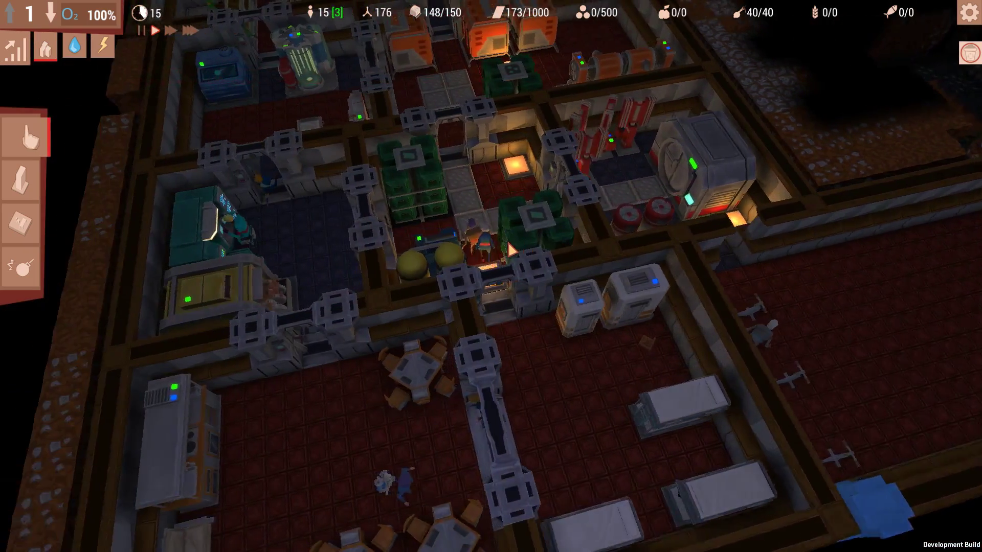
Step: Check the Refinery's production and the Mining Machine's progress panels
key("a")
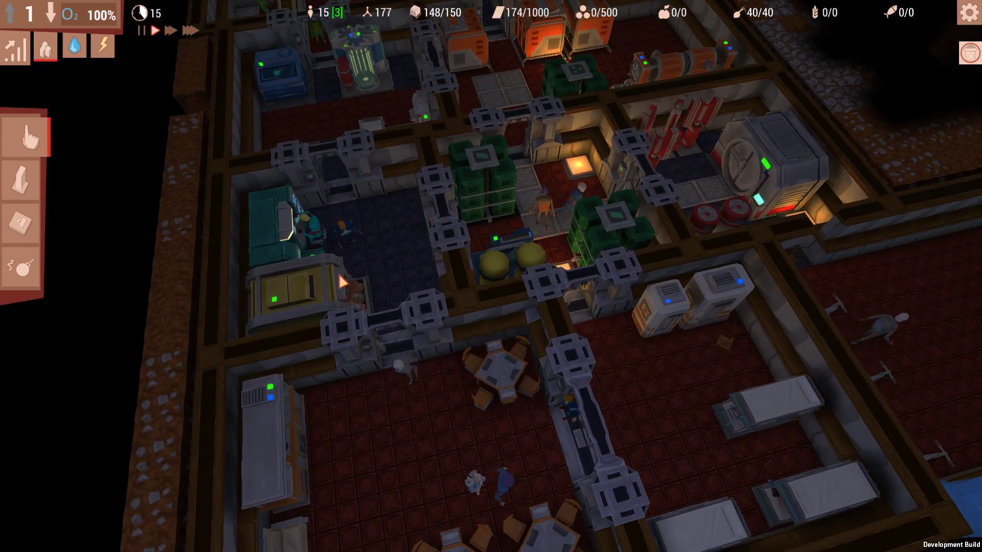
key("w")
left_click(322, 344)
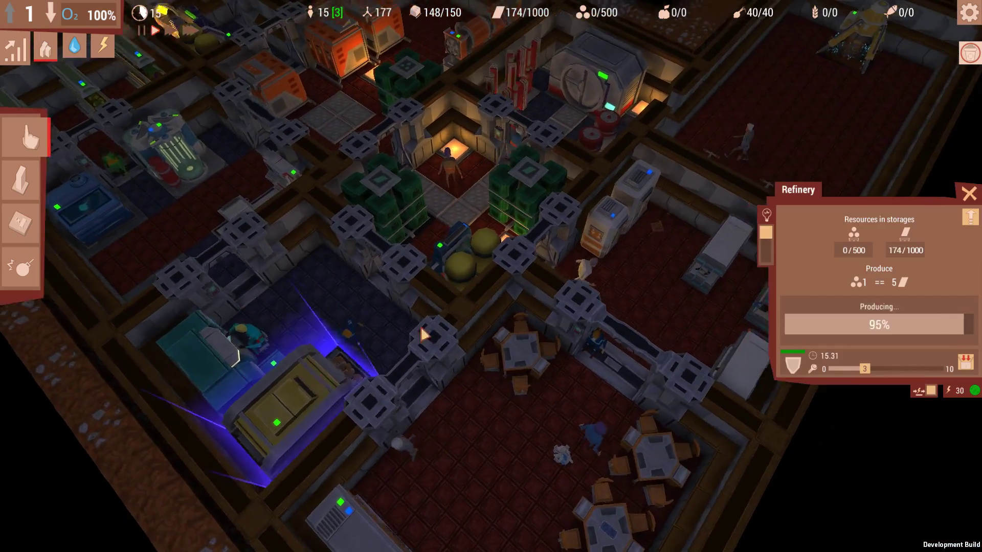
key("d")
left_click(782, 133)
key("s")
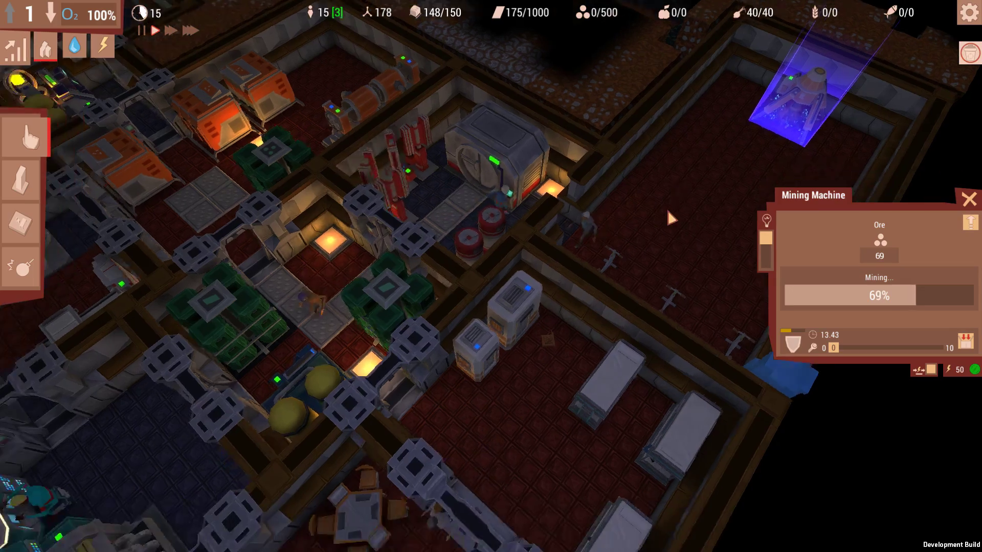
key("a")
left_click(450, 294)
Step: Paint Blue floor tiles over the back corner of the empty room at the rock edge
key("d")
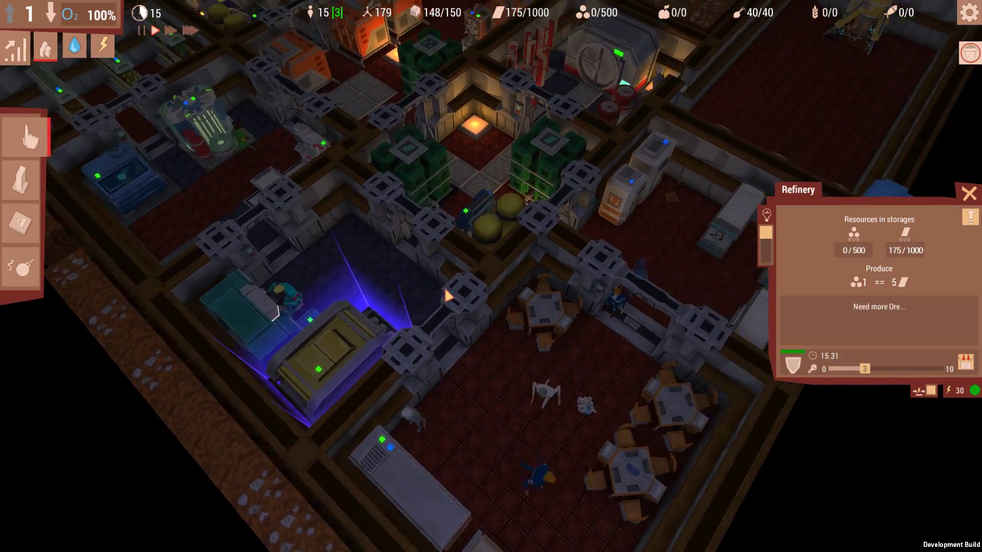
key("w")
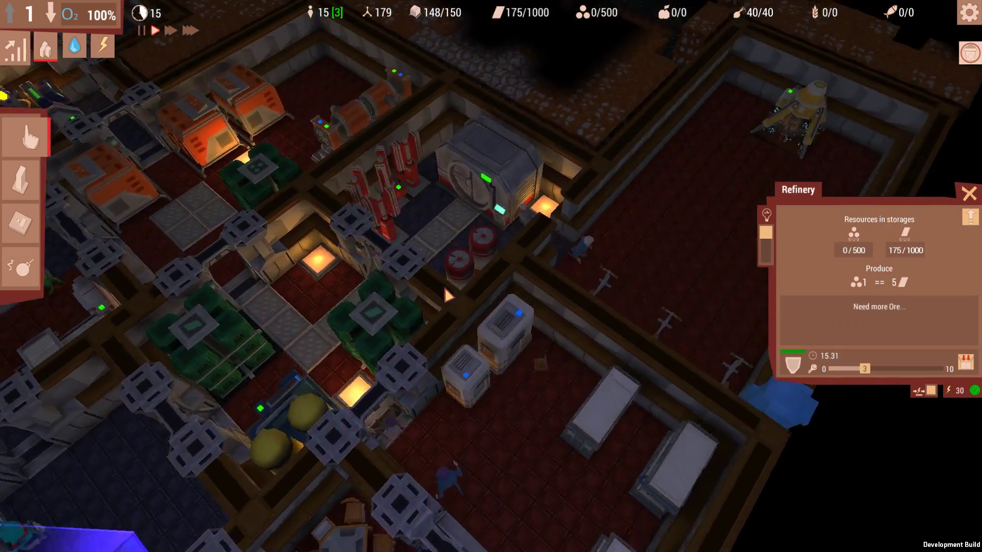
key("Escape")
key("a")
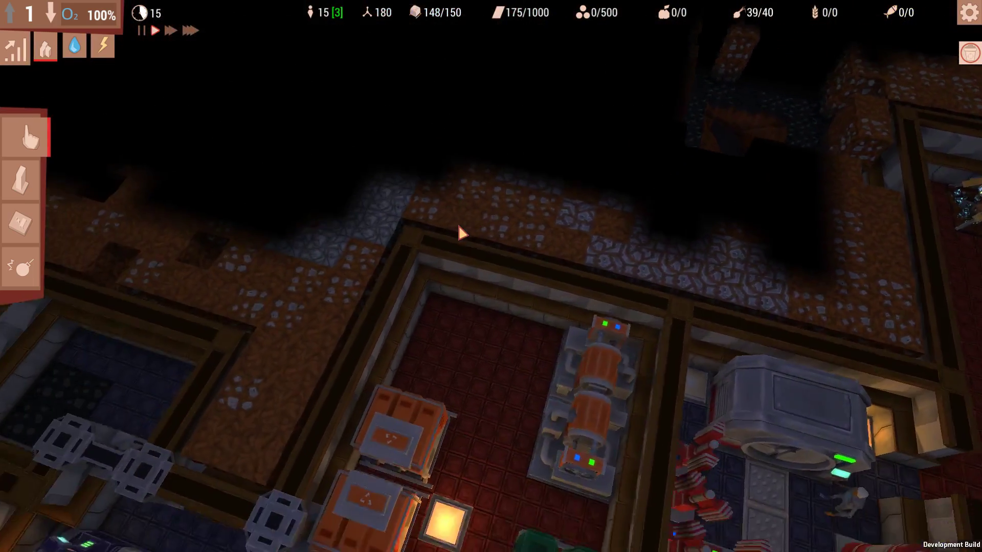
key("s")
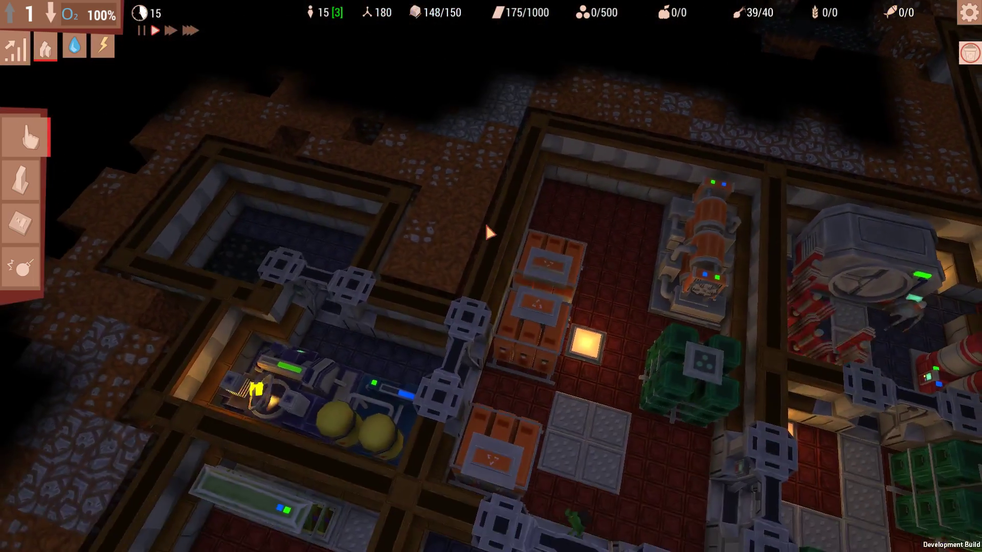
key("a")
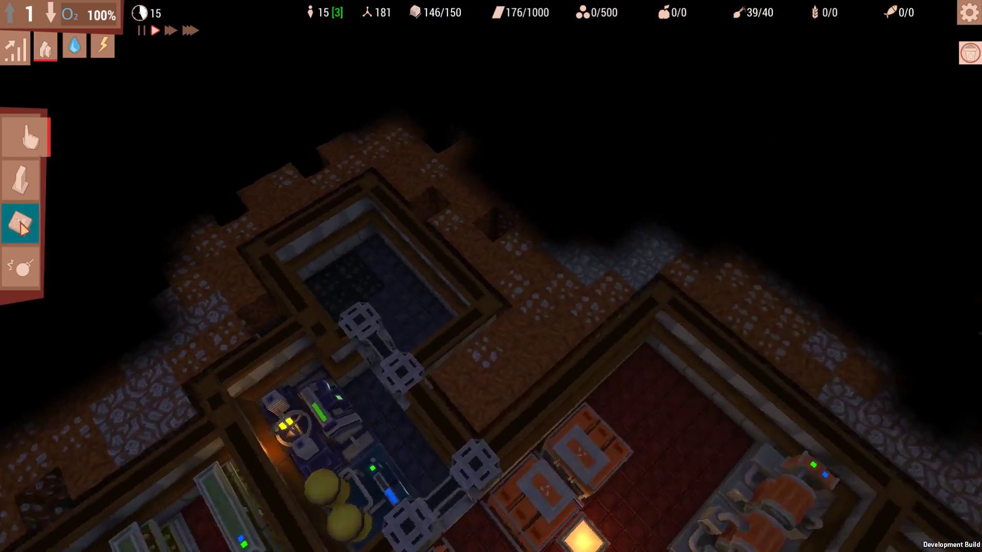
left_click(21, 223)
left_click(24, 180)
left_click(88, 525)
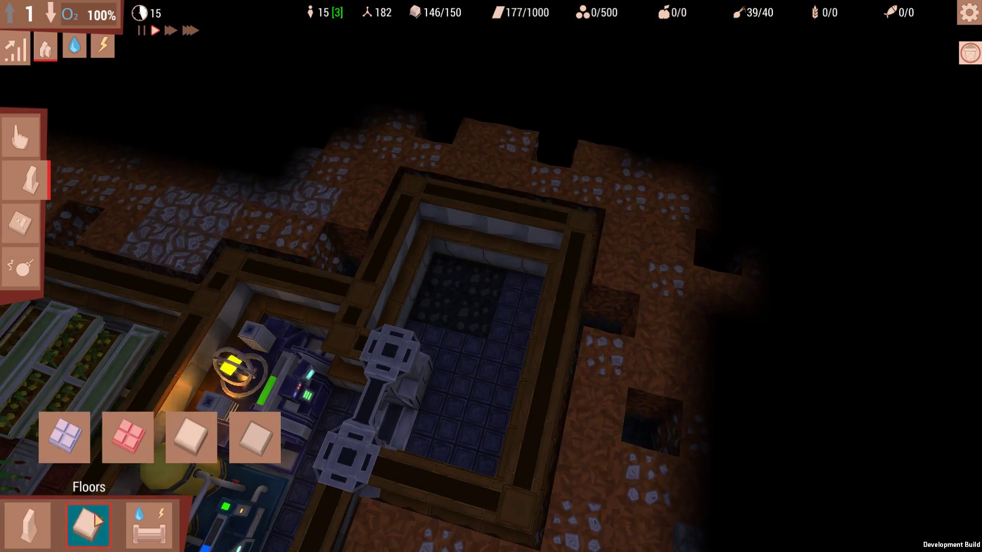
left_click(64, 437)
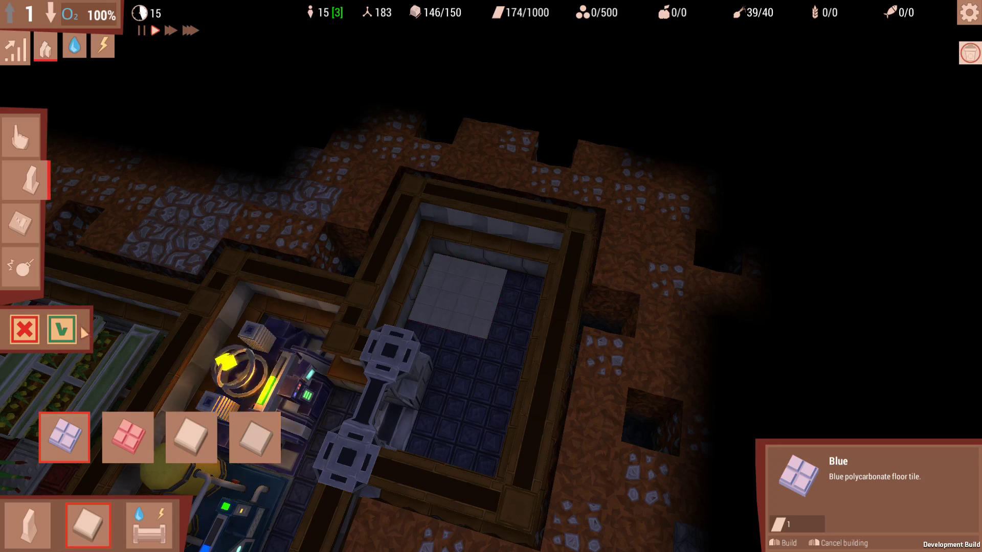
scroll(574, 333, "down", 3)
right_click(568, 334)
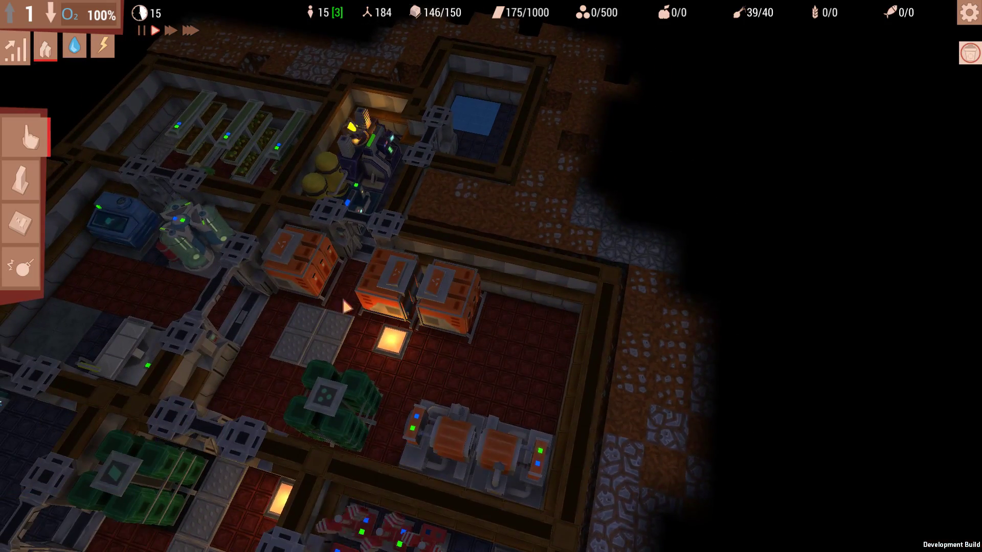
Step: Glance at the incubator and the bunker statistics, then pan toward the rift
left_click(180, 227)
right_click(445, 204)
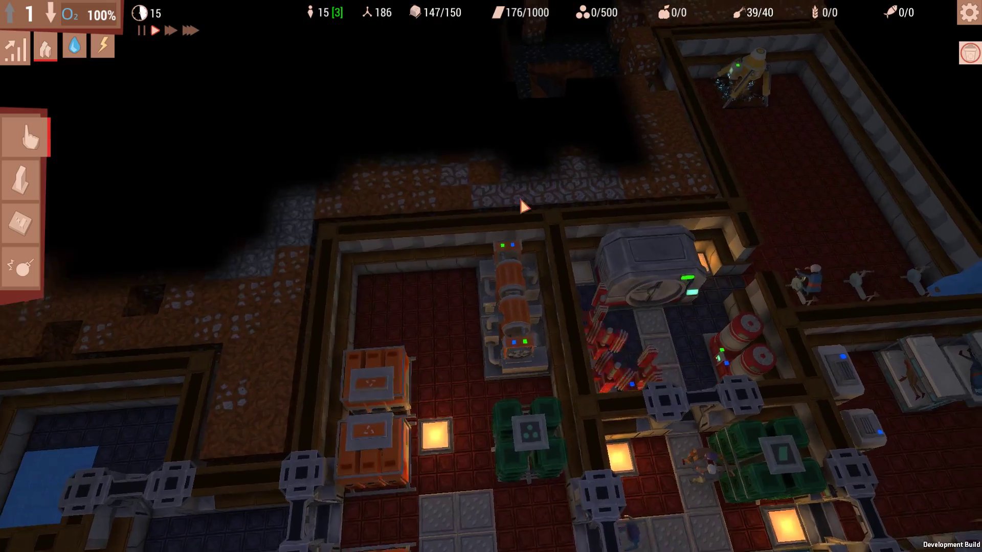
key("w")
key("d")
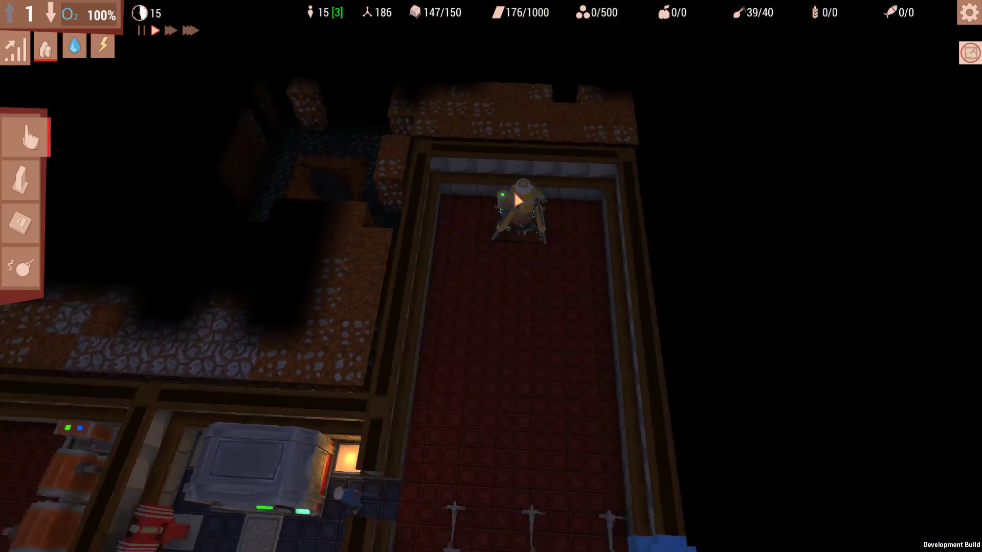
left_click(969, 56)
key("Escape")
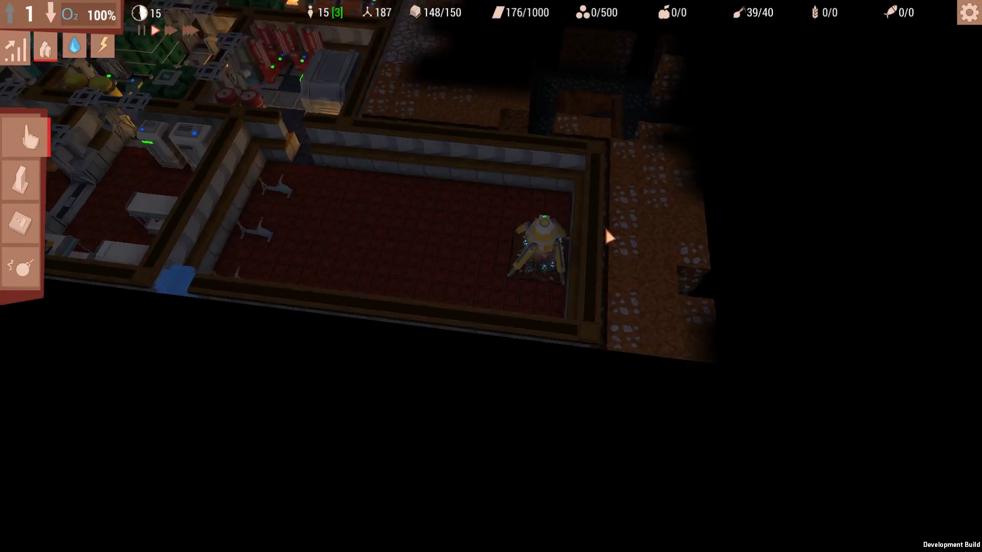
key("w")
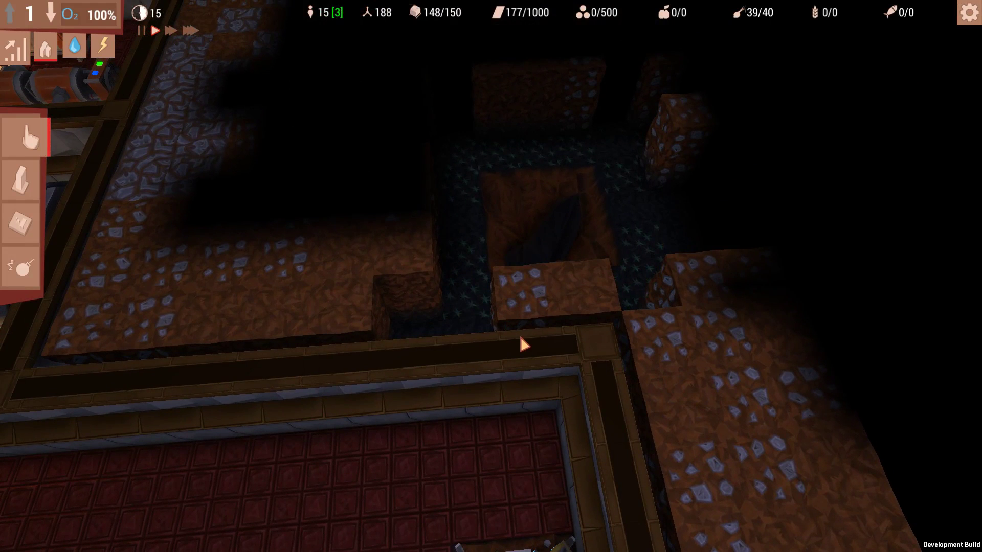
Step: Mark one wall block of the mining-machine room beside the rift for demolition and confirm
left_click(39, 246)
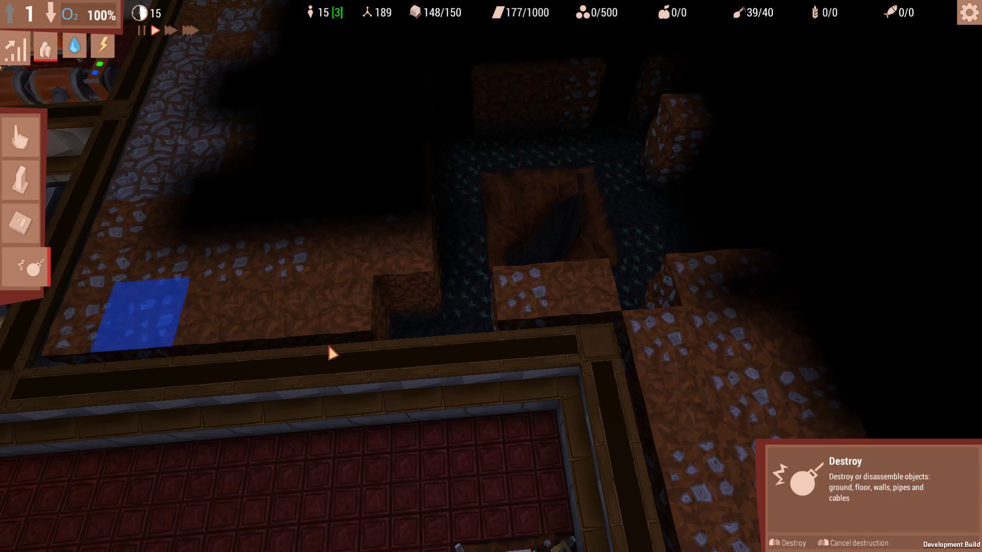
left_click(473, 369)
left_click(61, 329)
key("q")
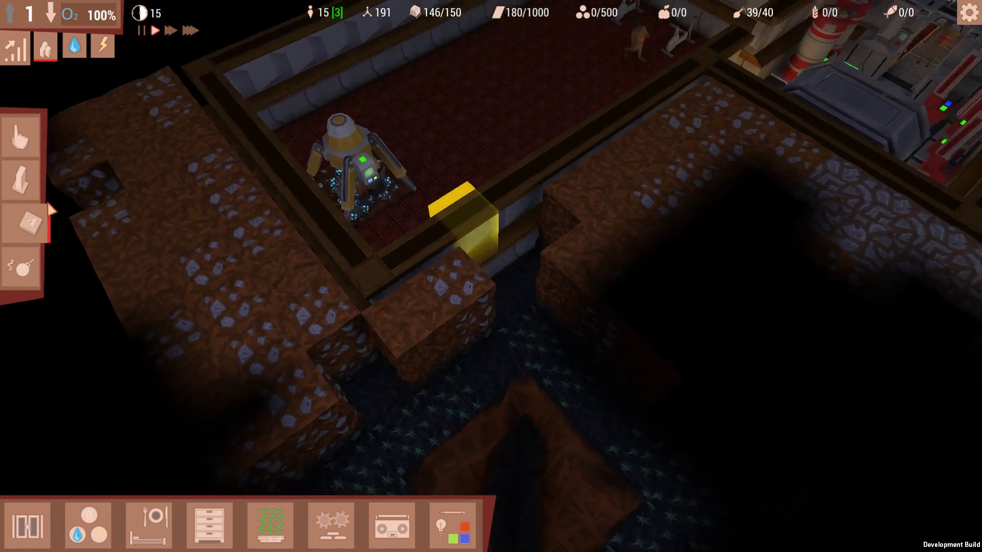
Step: Select the Blue floor tile from the Floors building choices
left_click(26, 192)
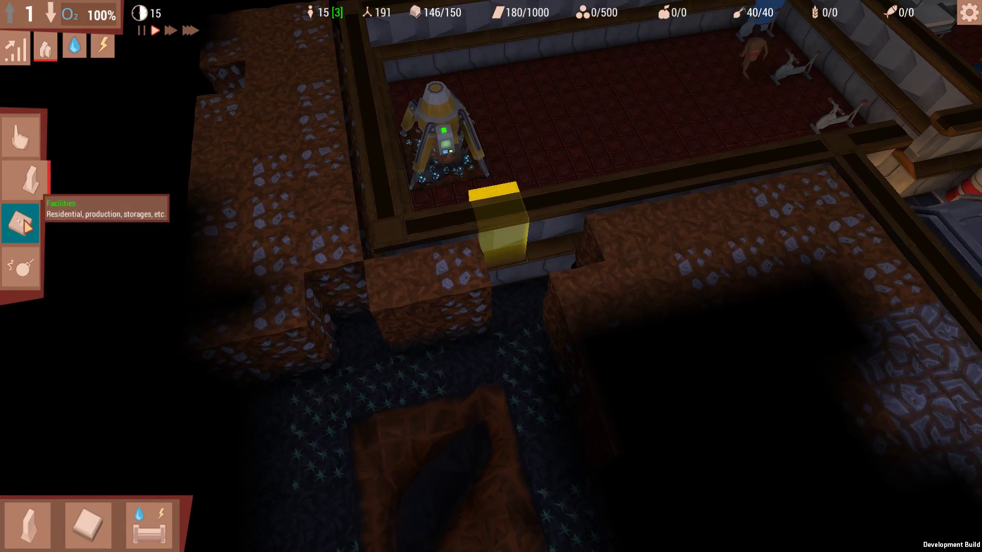
left_click(21, 222)
left_click(27, 181)
left_click(89, 525)
left_click(63, 438)
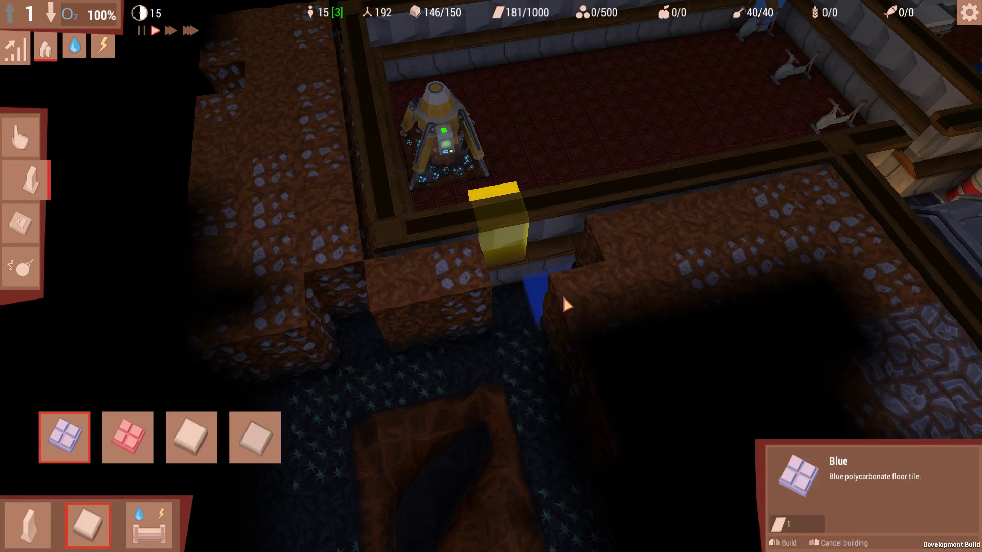
Step: Lay blue floor along the corridor and around the rift, then remove the misplaced tiles
key("s")
left_click_drag(540, 357, 548, 419)
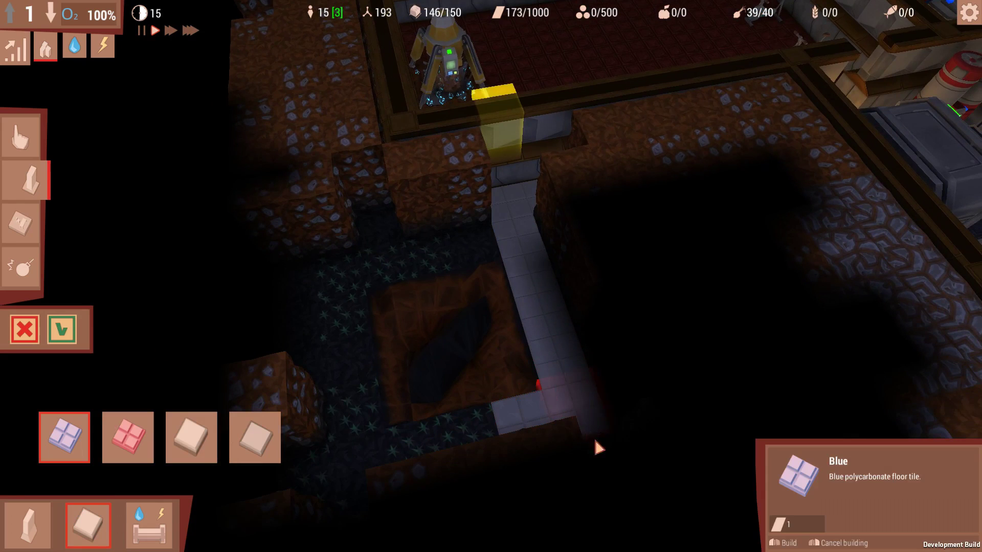
mouse_move(598, 448)
left_mouse_down()
mouse_move(376, 426)
mouse_move(324, 333)
mouse_move(475, 264)
left_mouse_up()
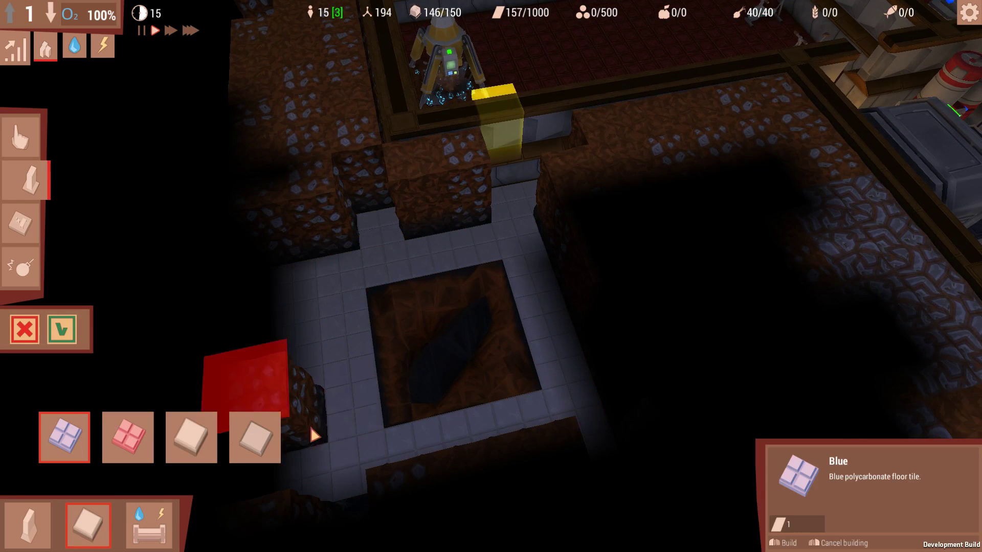
key("a")
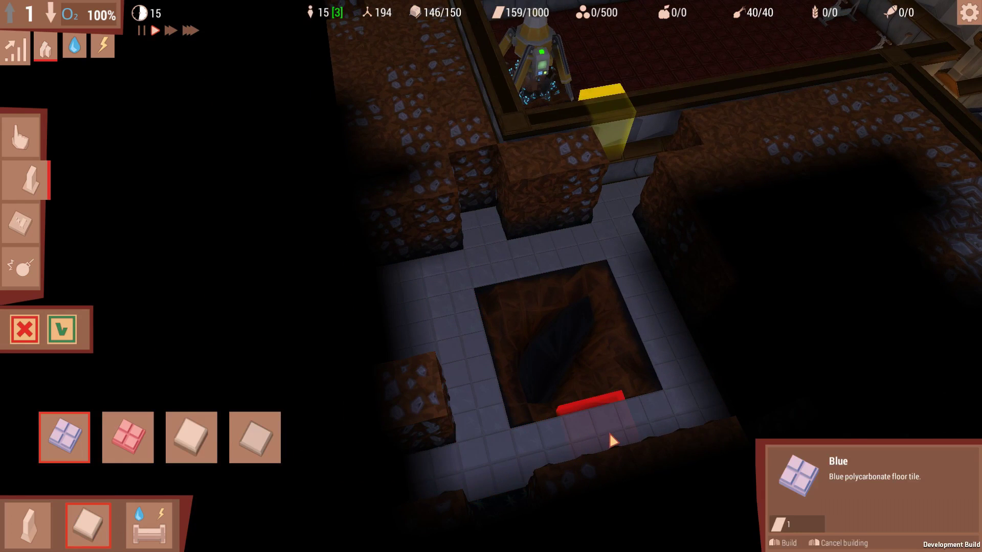
key("q")
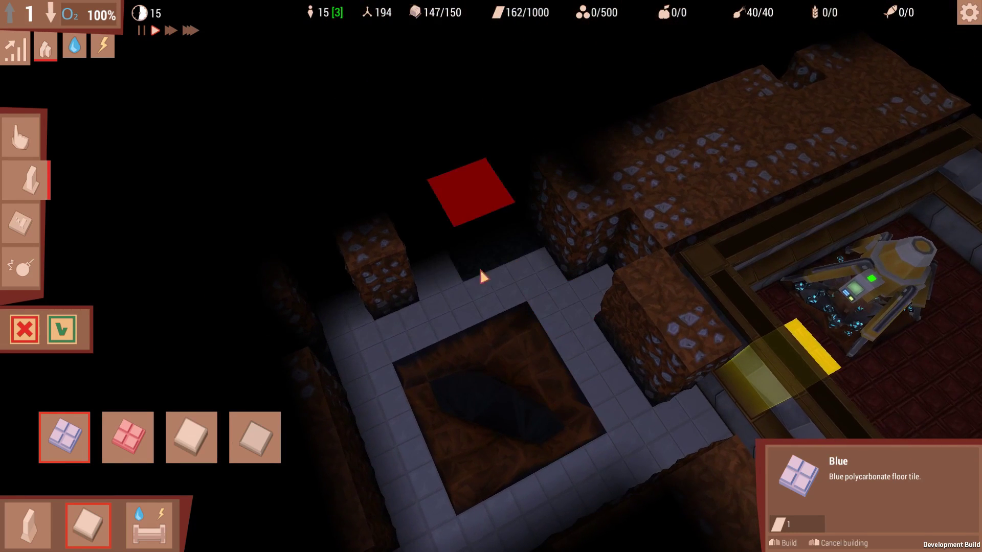
left_click_drag(597, 303, 375, 400)
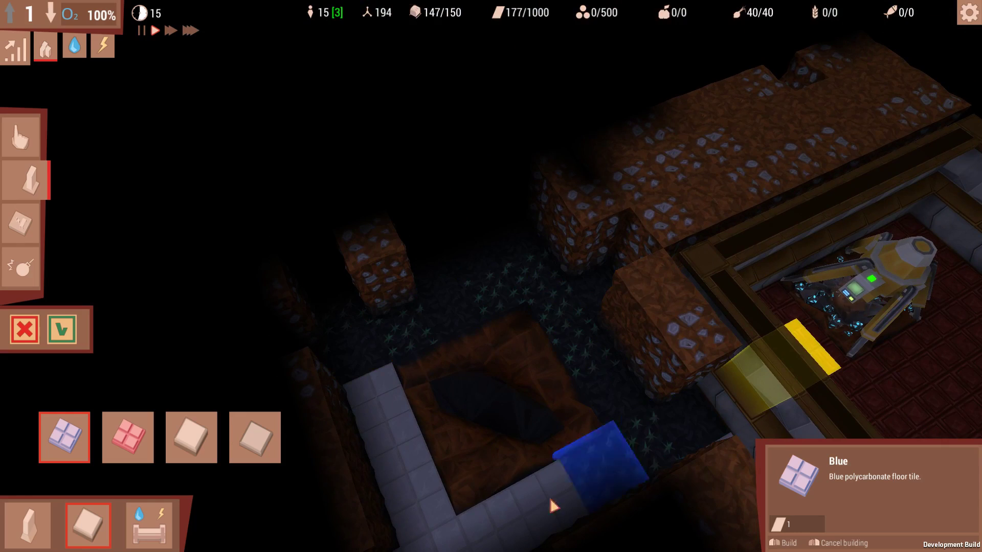
Step: Place blue floor tiles at the room's doorway and along the pit's edges in a U shape
key("q")
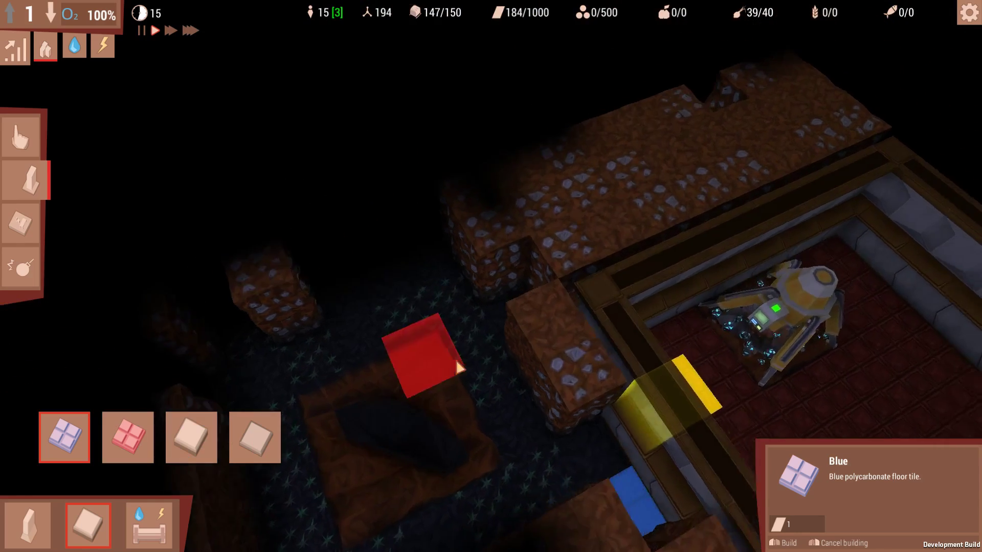
key("q")
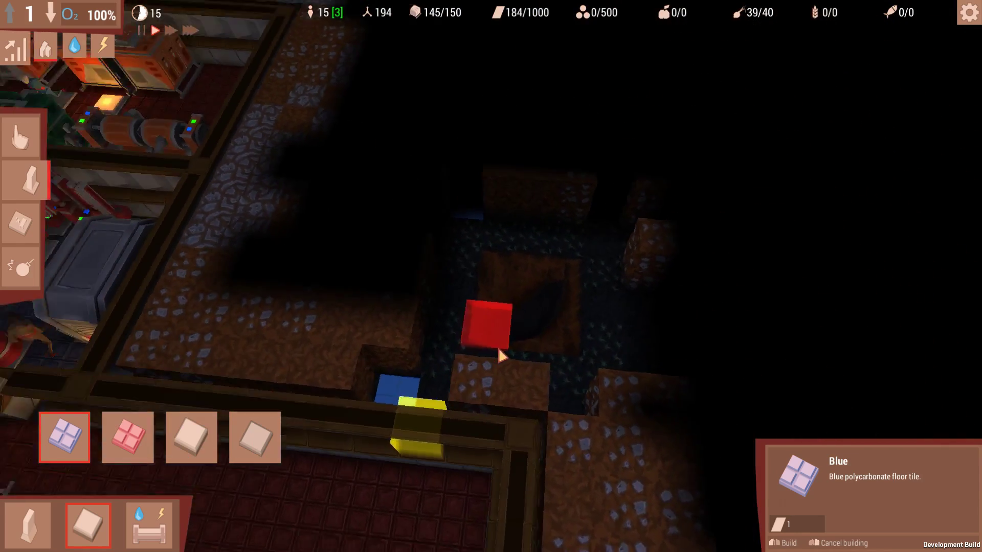
key("q")
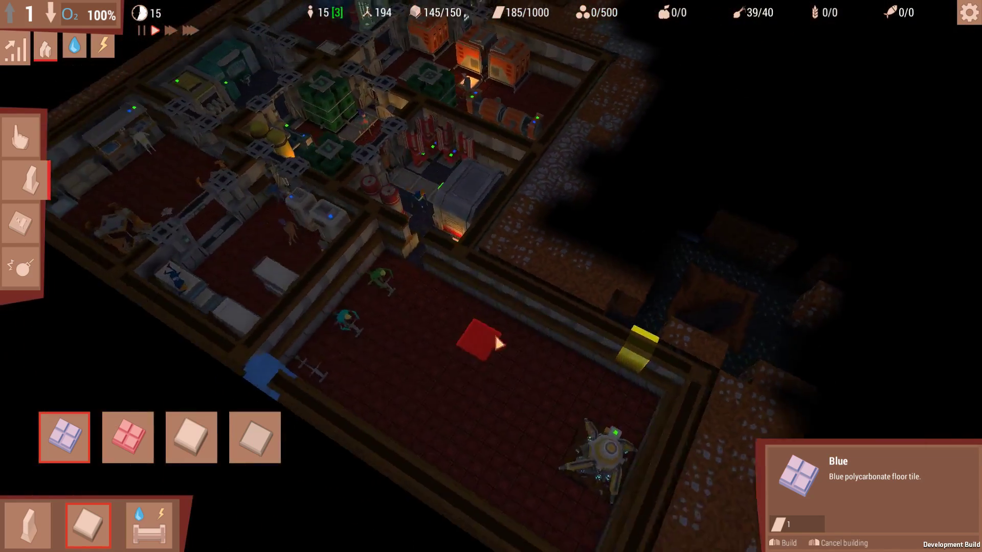
key("q")
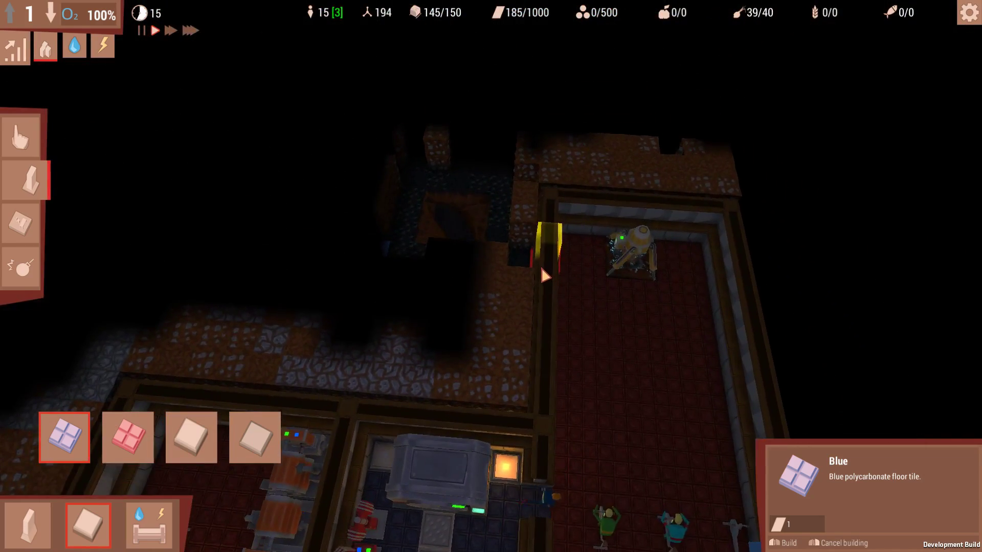
key("q")
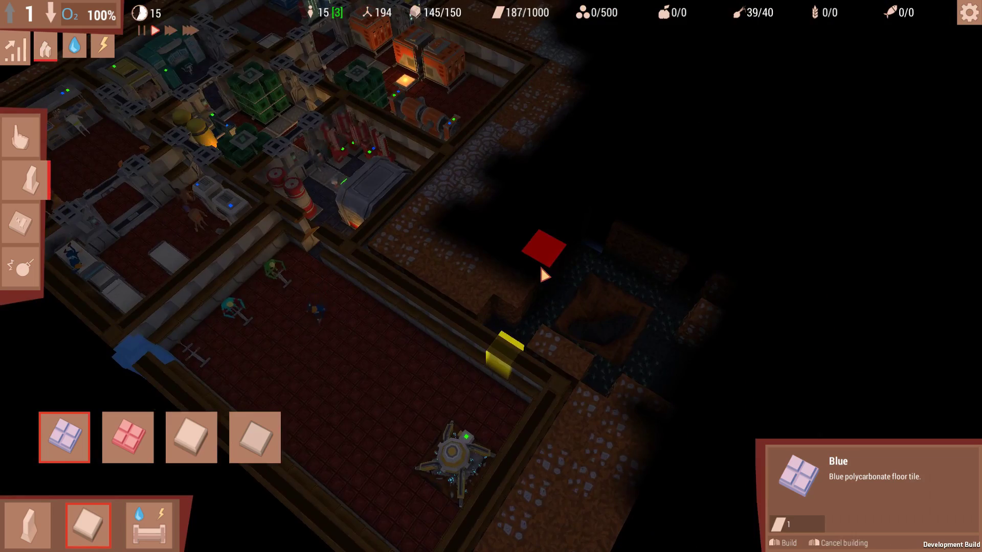
key("q")
key("q")
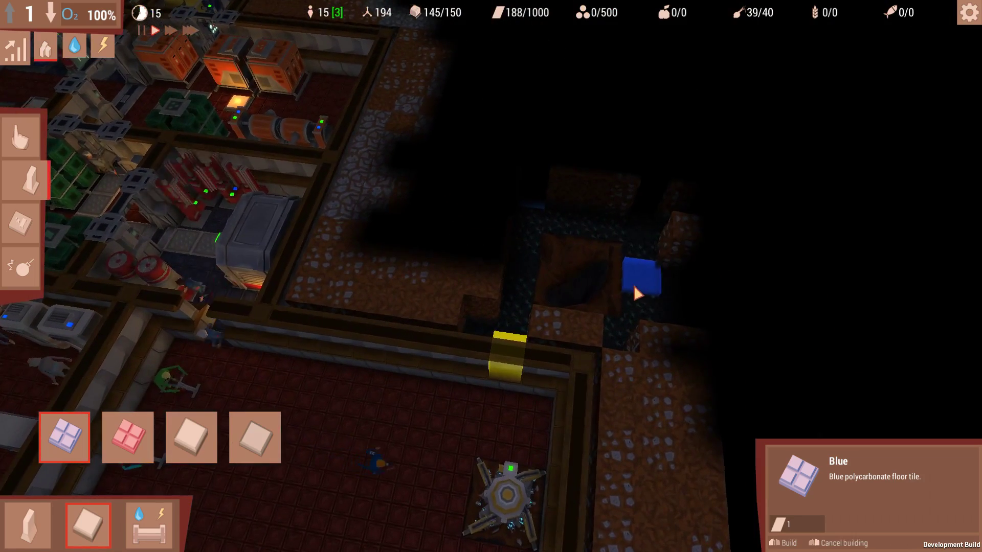
key("q")
key("q")
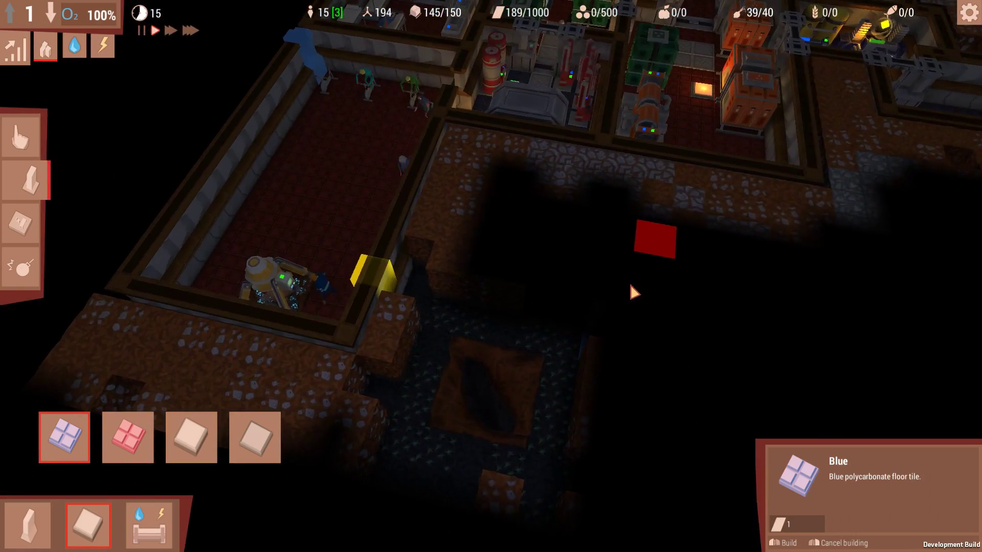
key("q")
key("q")
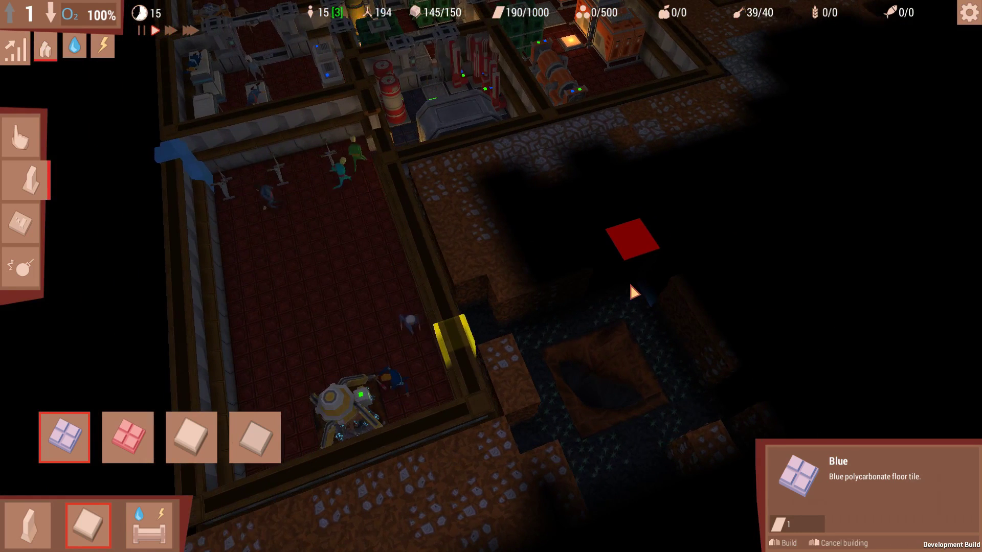
left_click(475, 345)
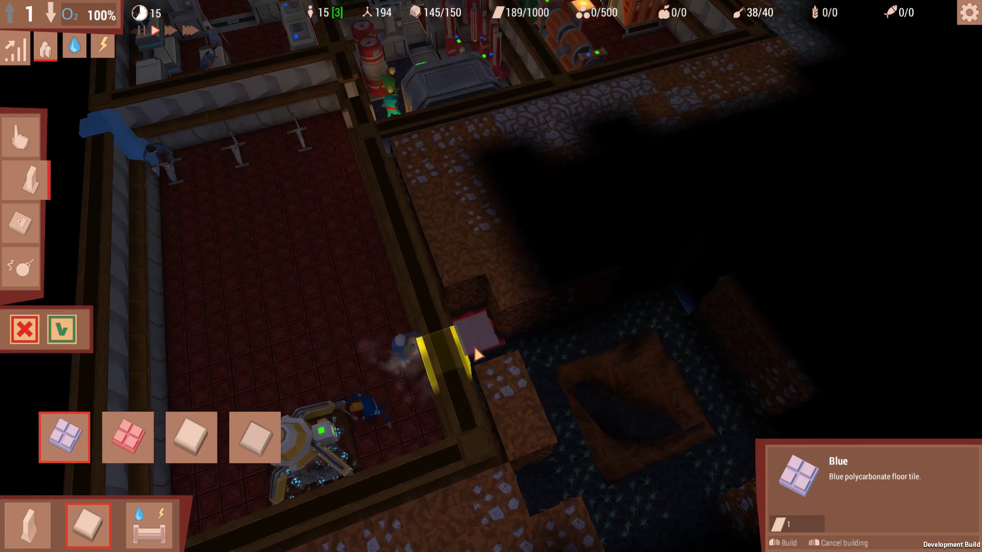
left_click(586, 347)
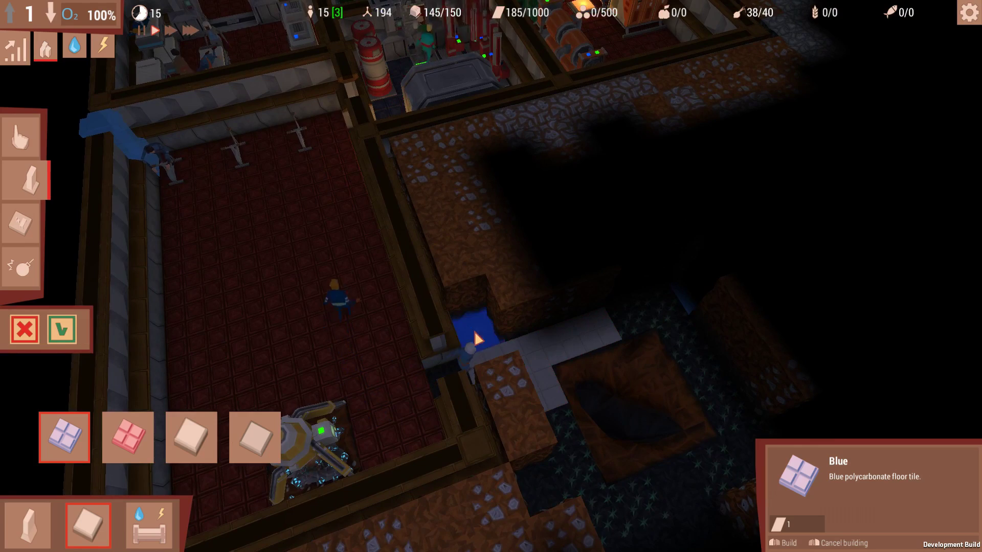
key("d")
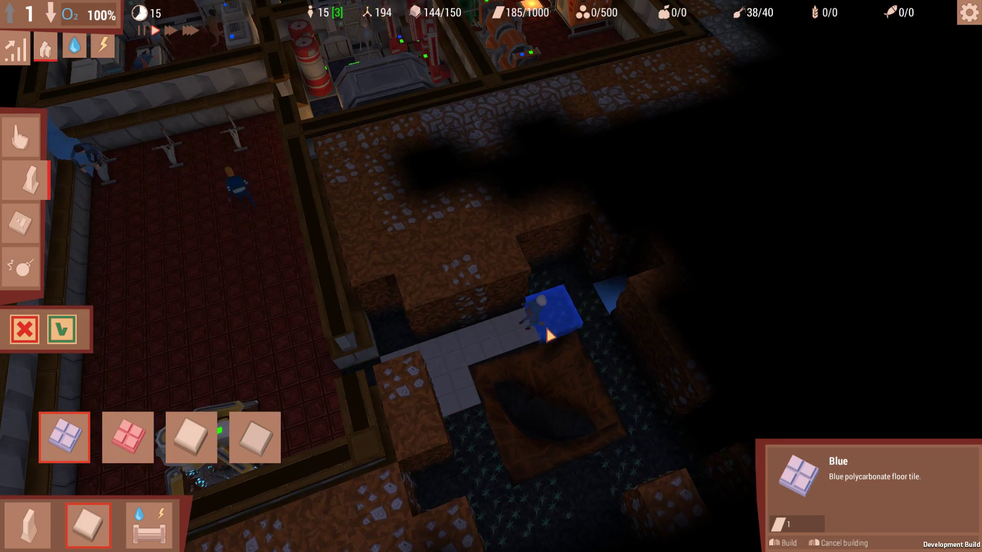
scroll(614, 377, "up", 3)
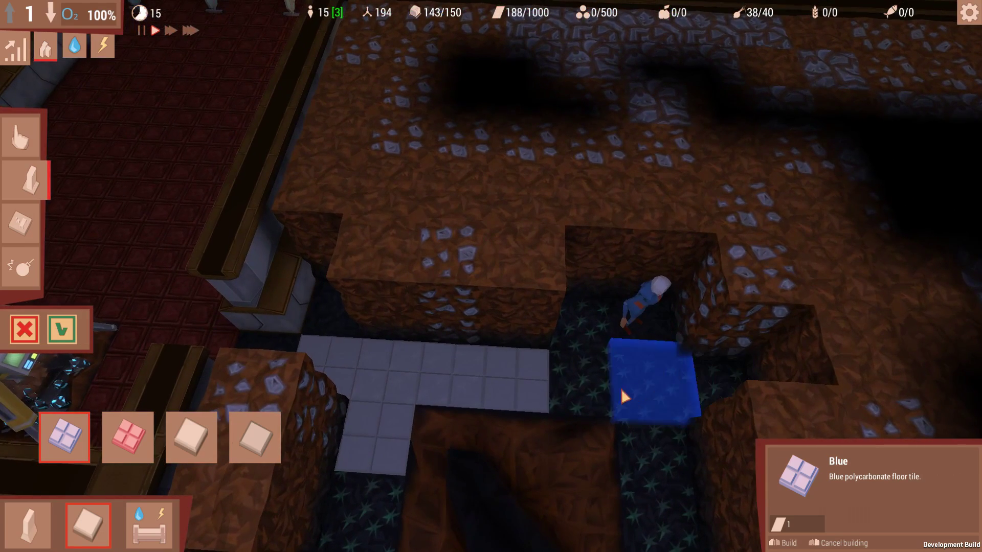
scroll(606, 379, "down", 2)
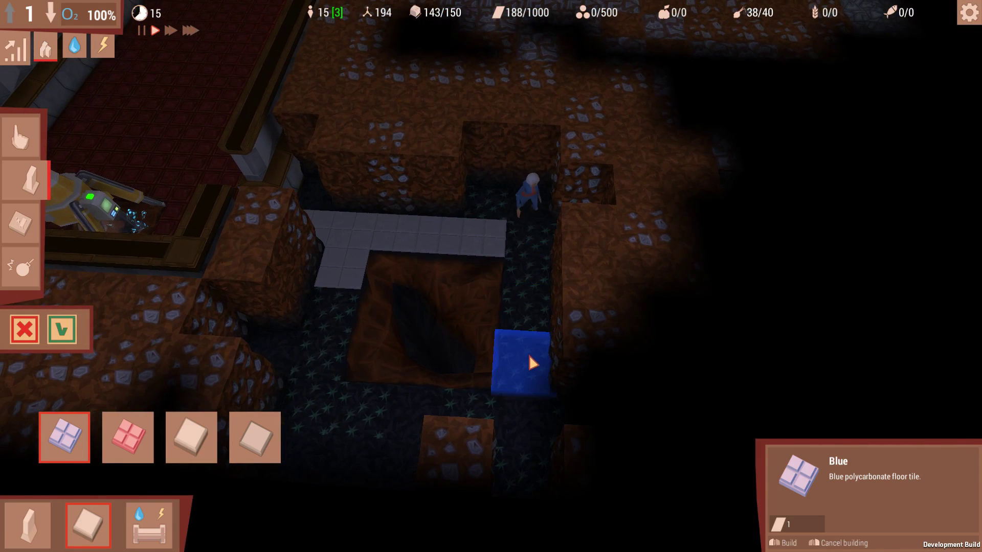
left_click_drag(531, 363, 530, 246)
left_click_drag(318, 350, 308, 325)
Step: Confirm the floor, then mark the rock blocks above, right and left of the blue floor for demolition and confirm
key("w")
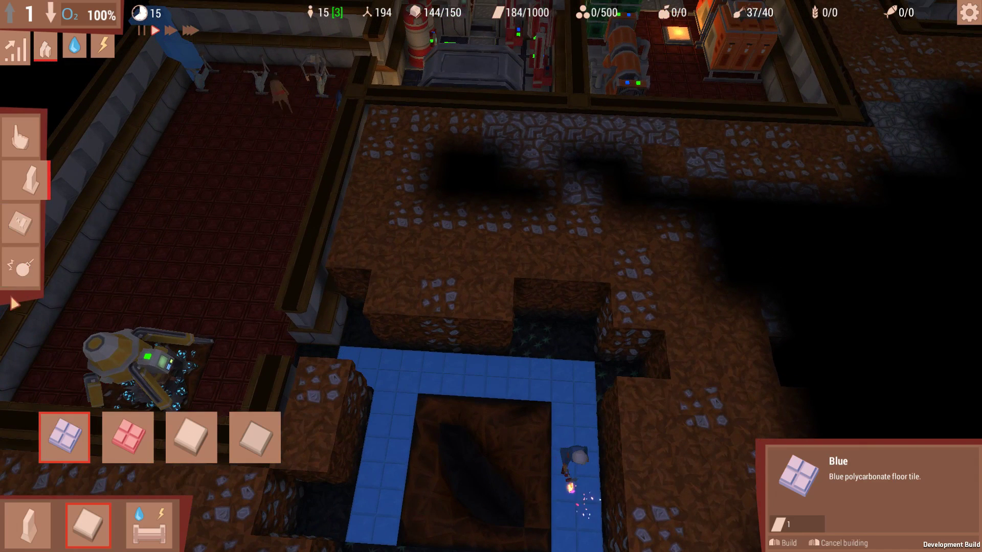
left_click(22, 266)
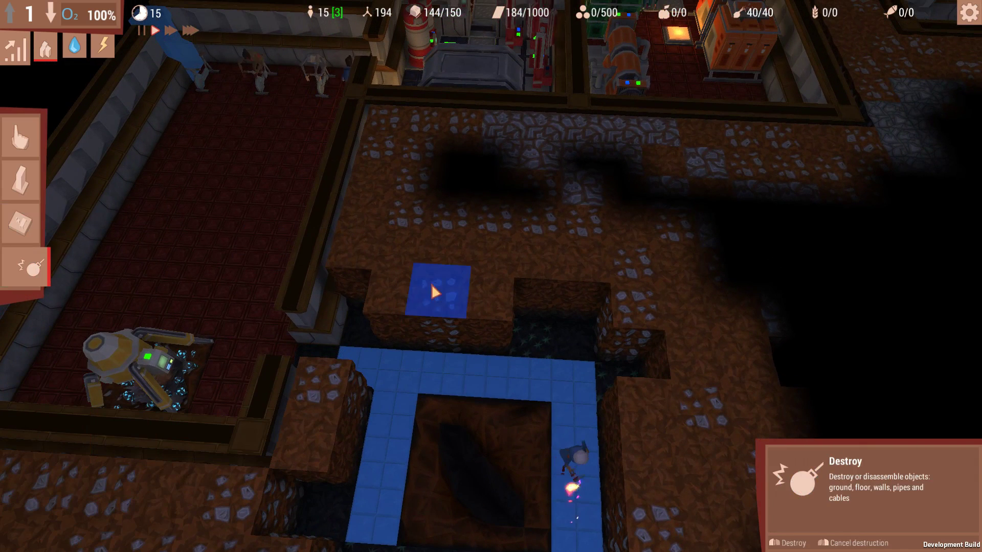
left_click(387, 305)
left_click(436, 305)
left_click(481, 311)
left_click(630, 323)
key("s")
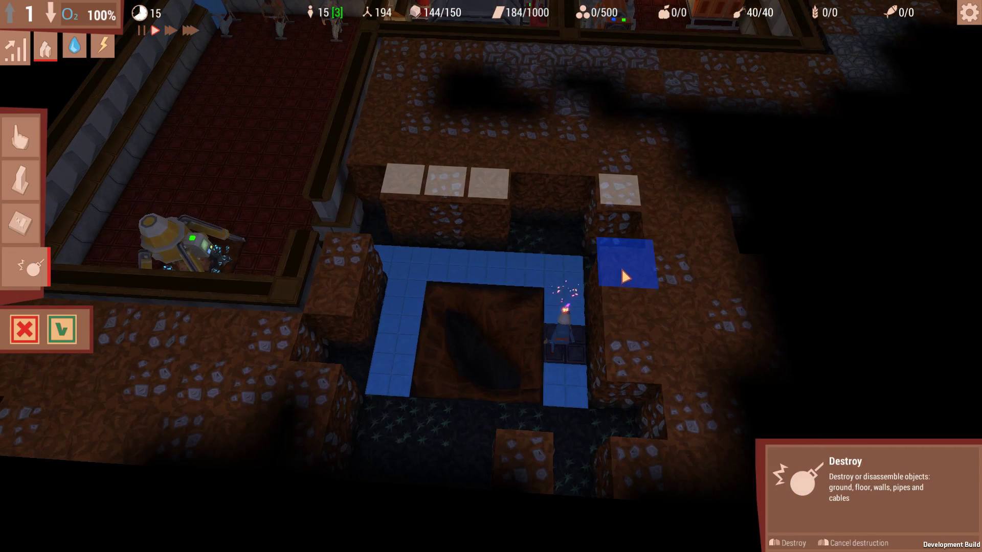
left_click(622, 268)
left_click(629, 311)
left_click(630, 353)
left_click(337, 289)
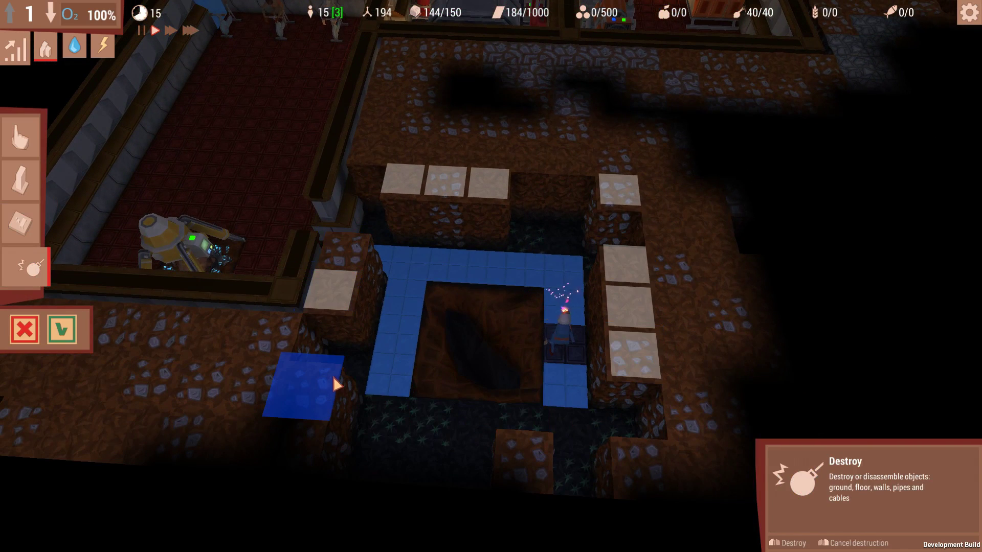
left_click(335, 387)
key("a")
left_click(61, 329)
Step: Select the wall building tool
left_click(21, 180)
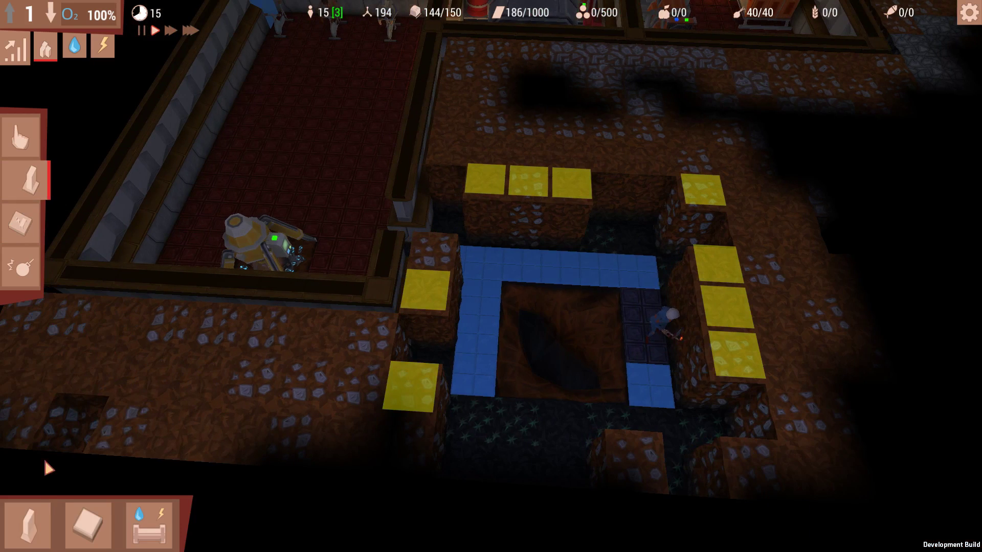
left_click(65, 437)
Step: Plan walls along the top and bottom edges of the blue floor and confirm them
key("w")
left_click_drag(460, 307, 705, 354)
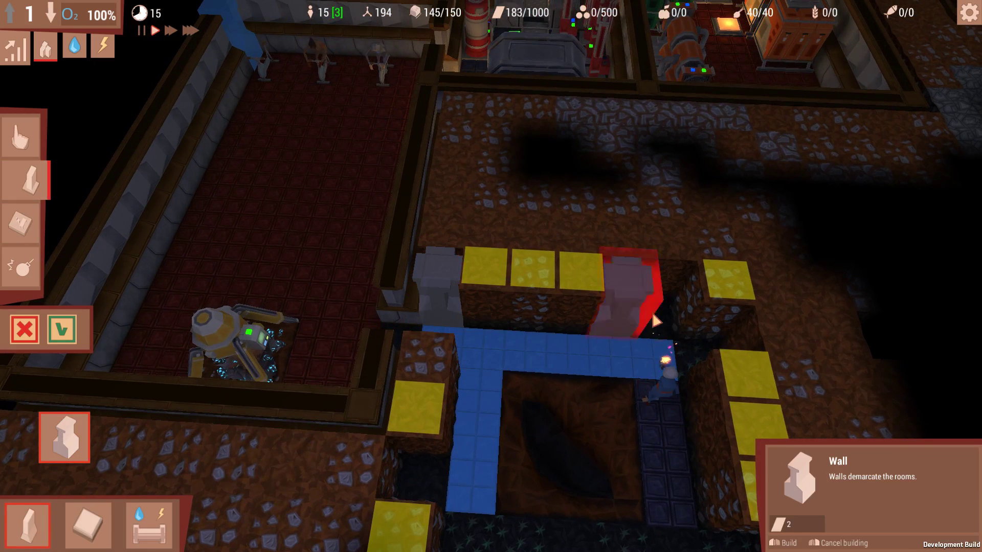
key("s")
left_click(706, 384)
left_click_drag(658, 390, 484, 378)
key("e")
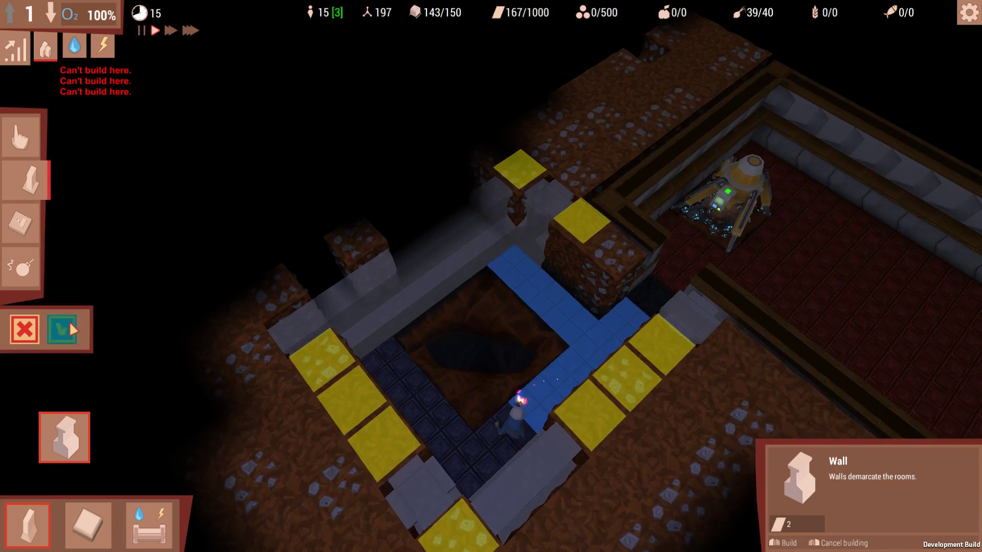
left_click(68, 328)
key("Escape")
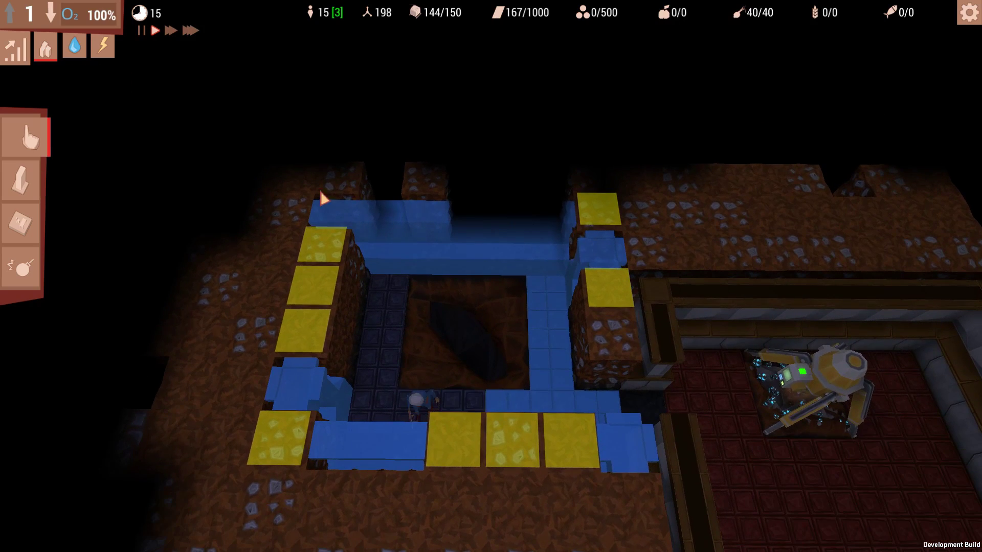
scroll(322, 197, "down", 3)
scroll(157, 37, "up", 3)
scroll(157, 37, "down", 1)
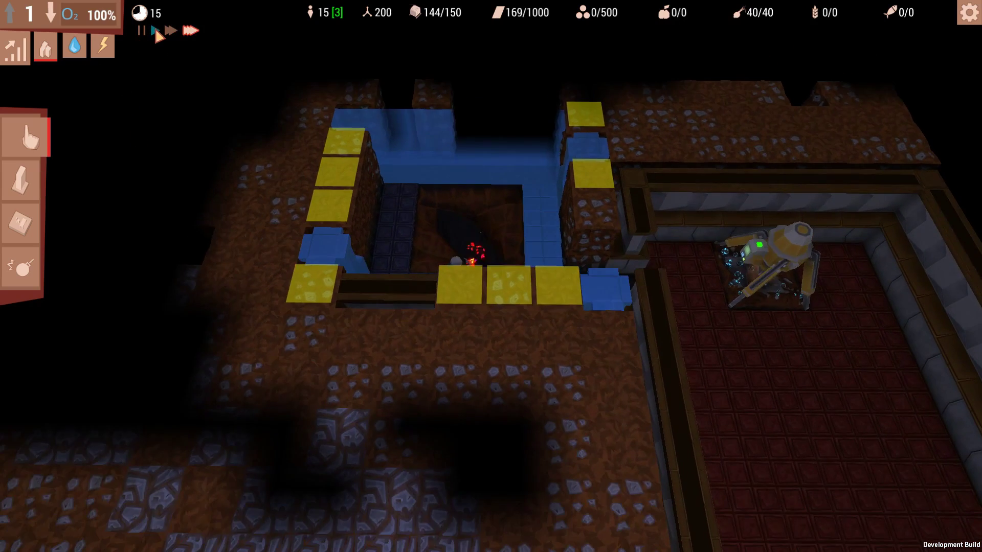
scroll(158, 36, "up", 1)
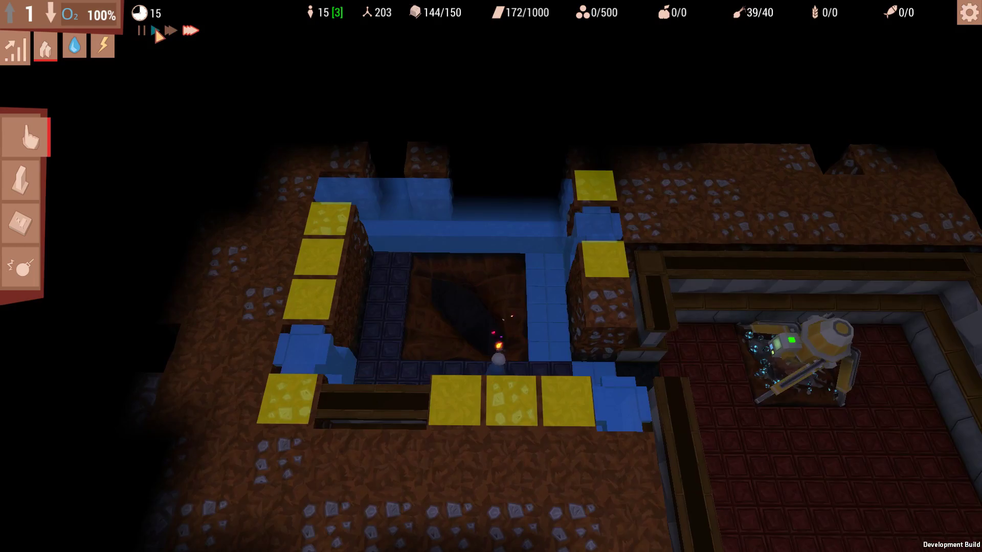
Step: Briefly pick the Blue floor tile again, then cancel and pan back over the base rooms
key("q")
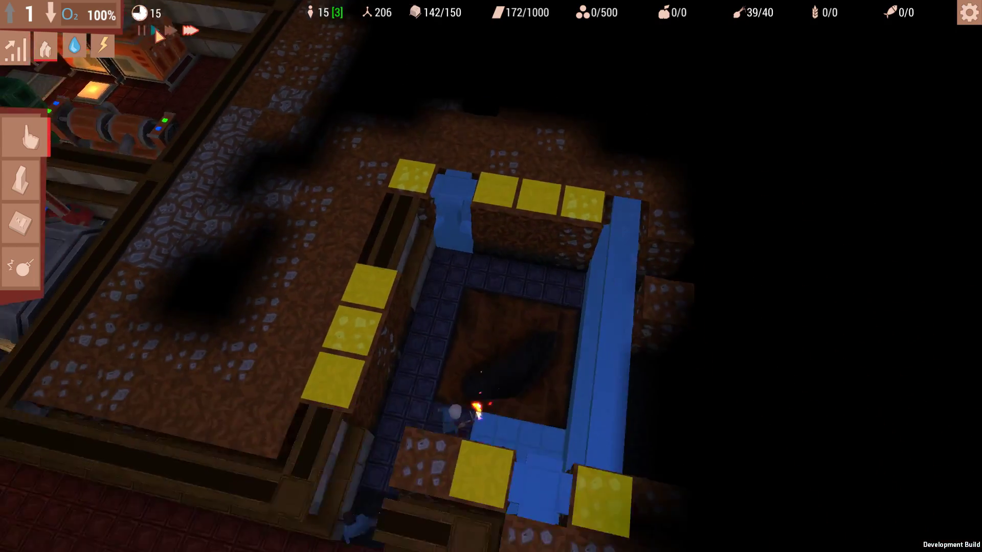
key("q")
key("s")
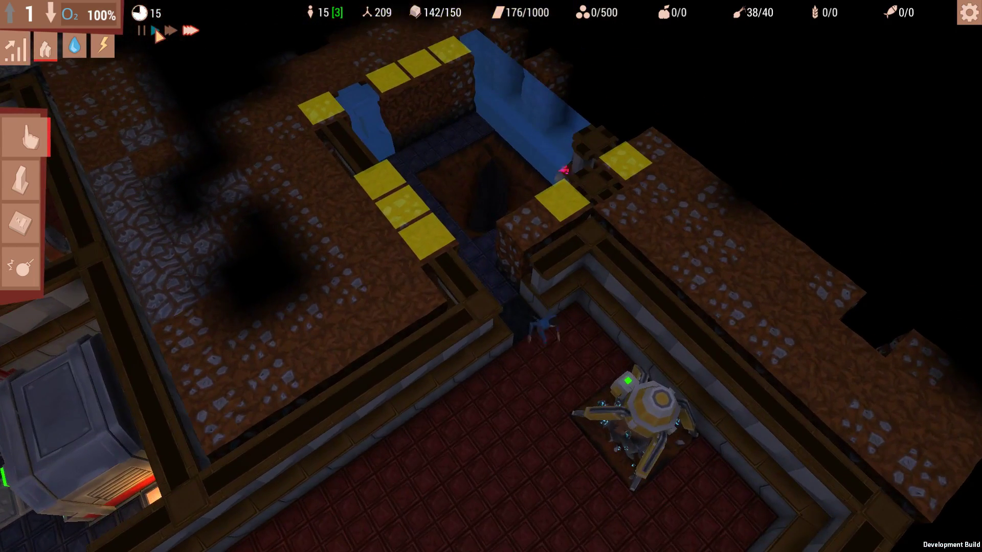
left_click(19, 224)
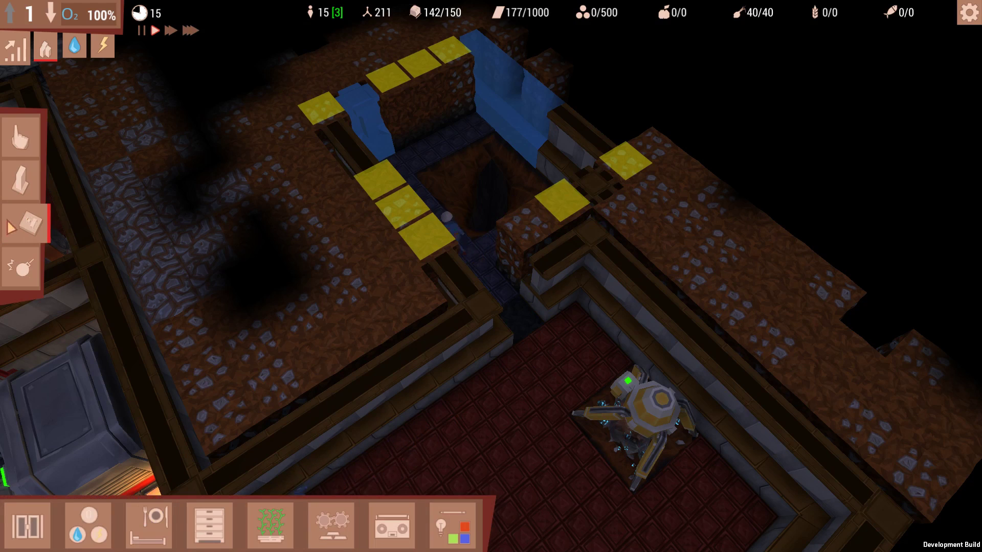
left_click(21, 170)
left_click(88, 525)
left_click(64, 437)
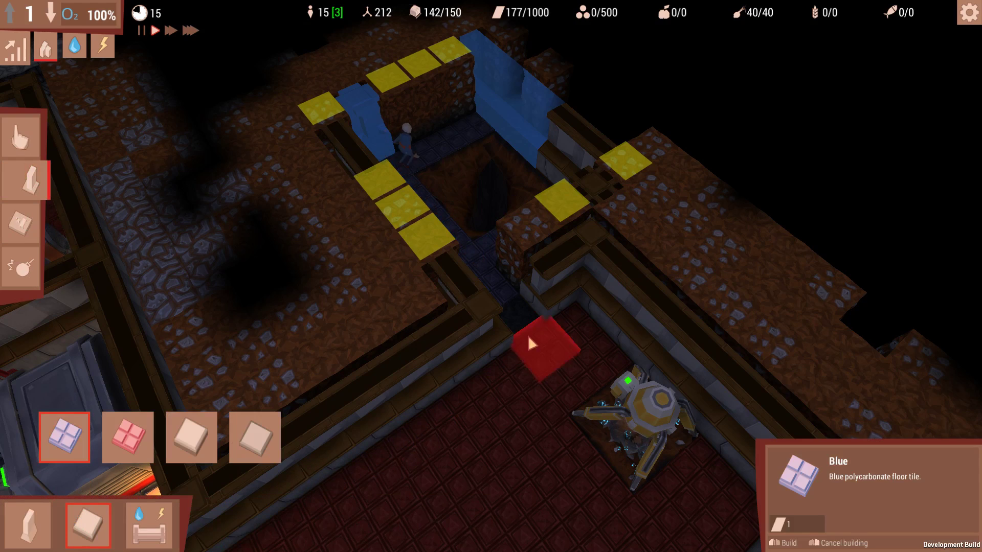
key("s")
key("a")
key("Escape")
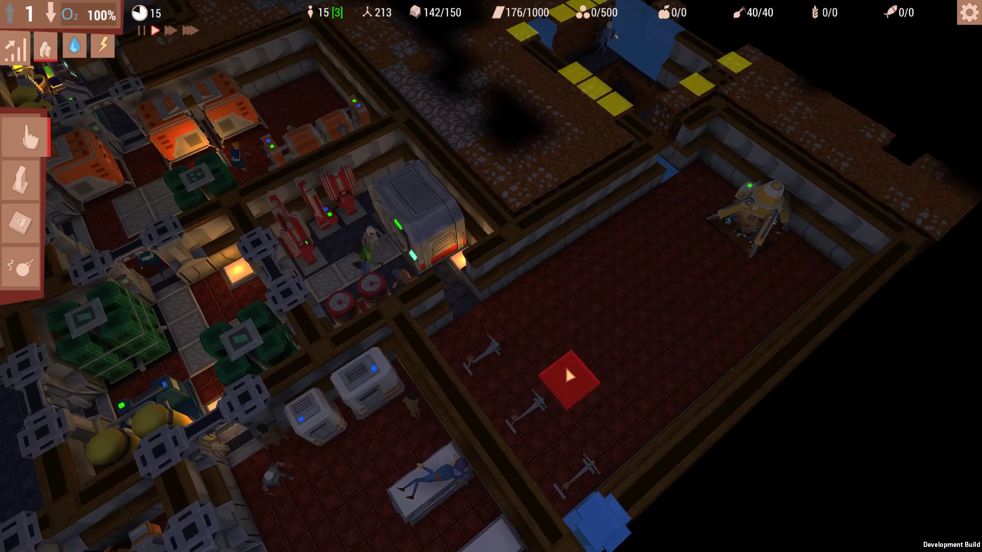
key("s")
key("a")
Step: Check the Toilet Cabin's details showing it unoccupied, then close them
left_click(613, 295)
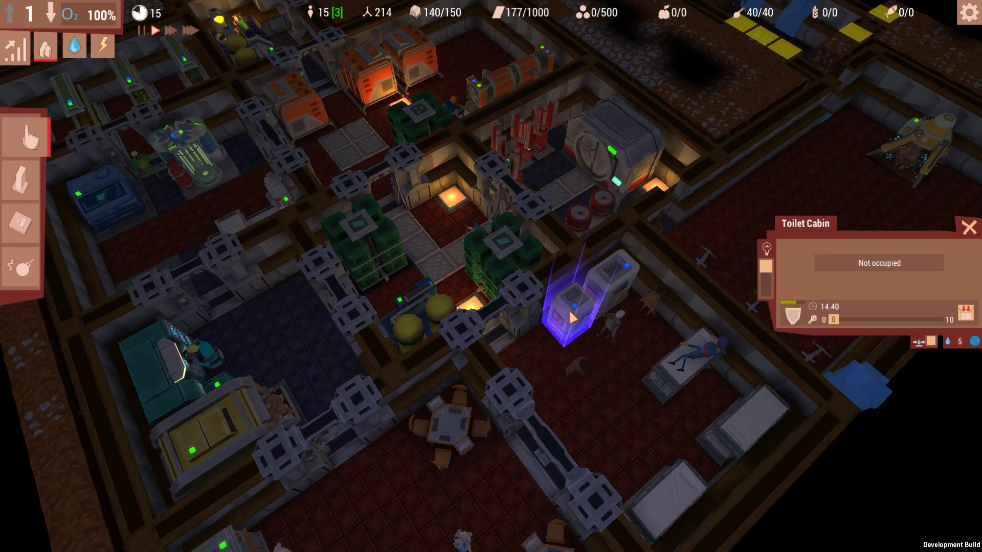
key("Escape")
key("s")
key("a")
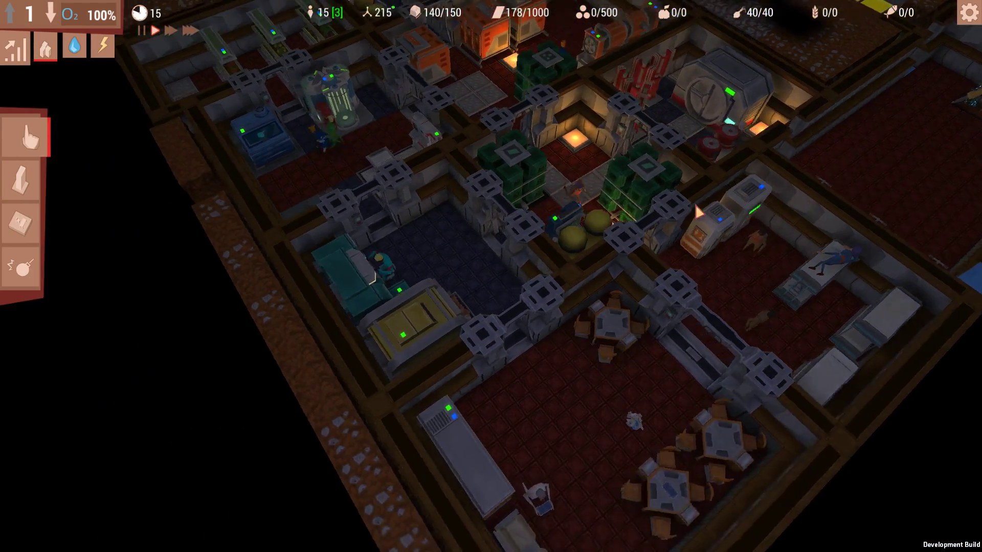
Step: Check Austin Moon's condition and the residents list, then close every panel
left_click(406, 300)
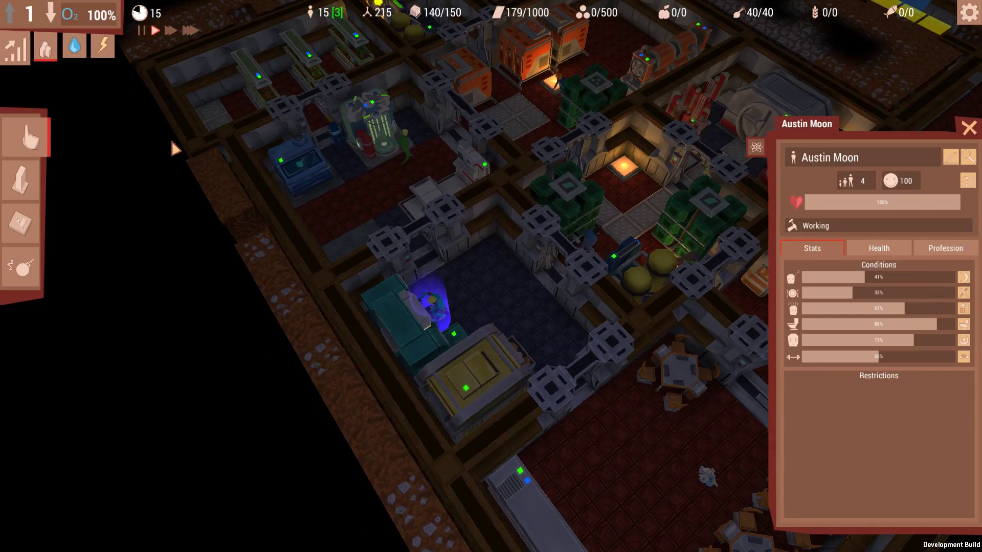
left_click(16, 48)
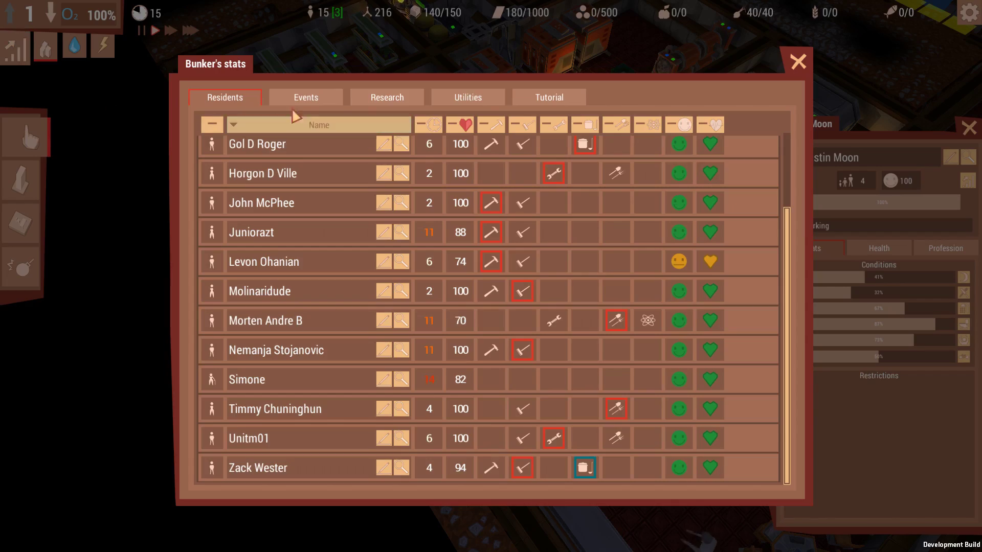
left_click(388, 98)
key("Escape")
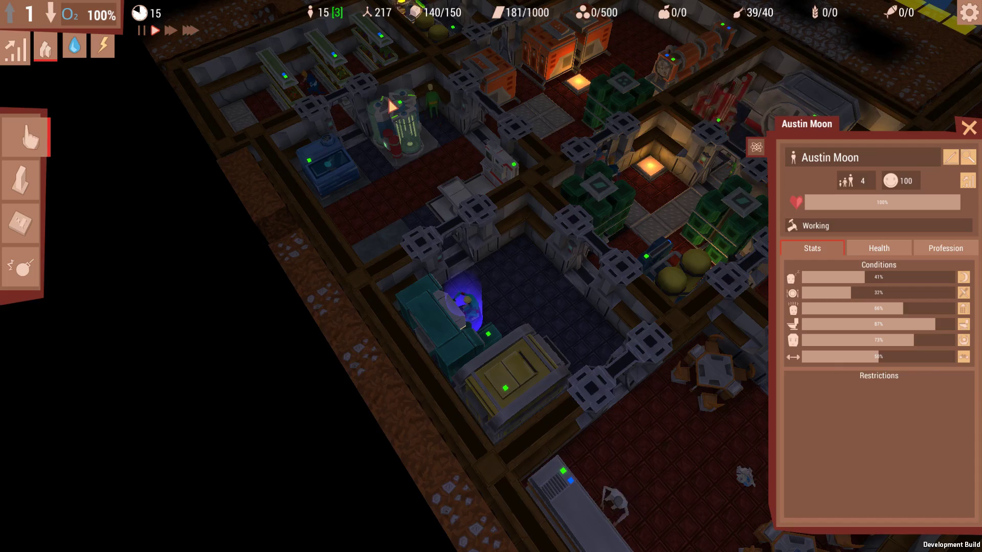
scroll(307, 259, "up", 3)
key("Escape")
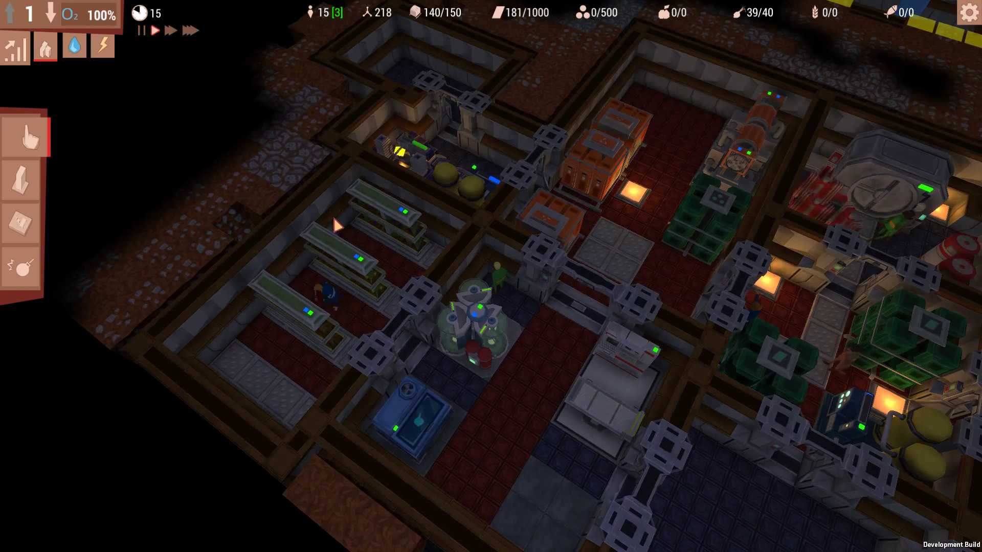
Step: Check the incubator's embryo progress and the big reactor's power output
left_click(453, 316)
key("w")
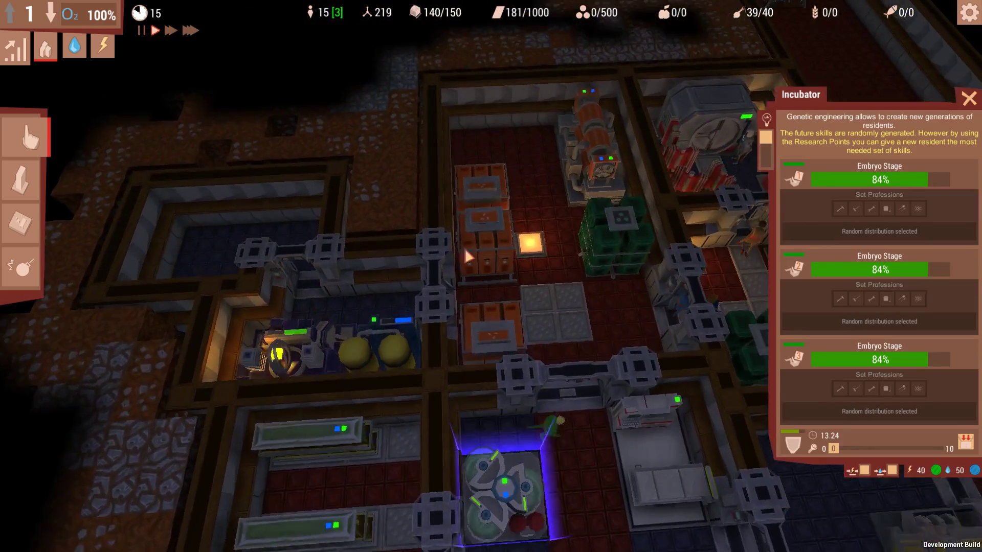
key("Escape")
scroll(447, 323, "up", 1)
left_click(448, 324)
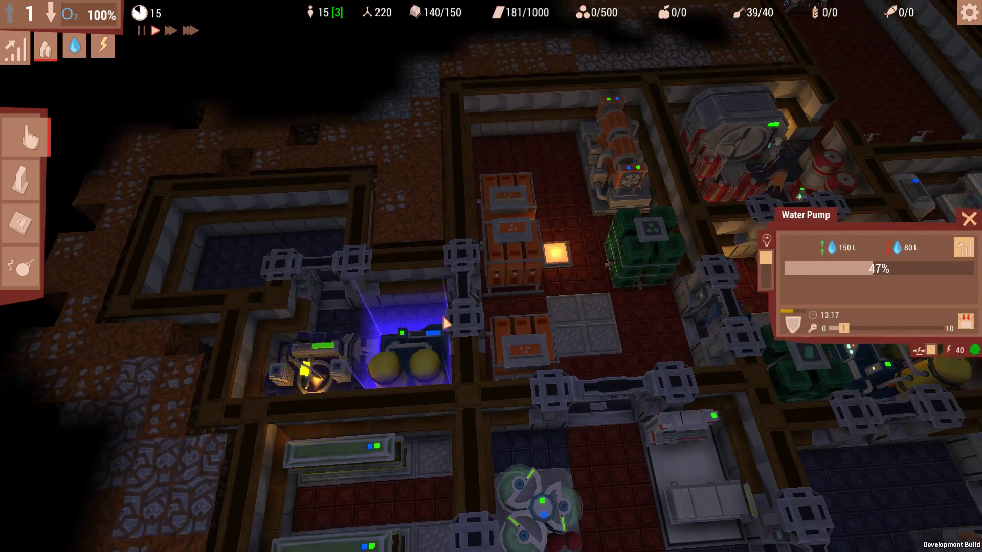
key("d")
left_click(651, 148)
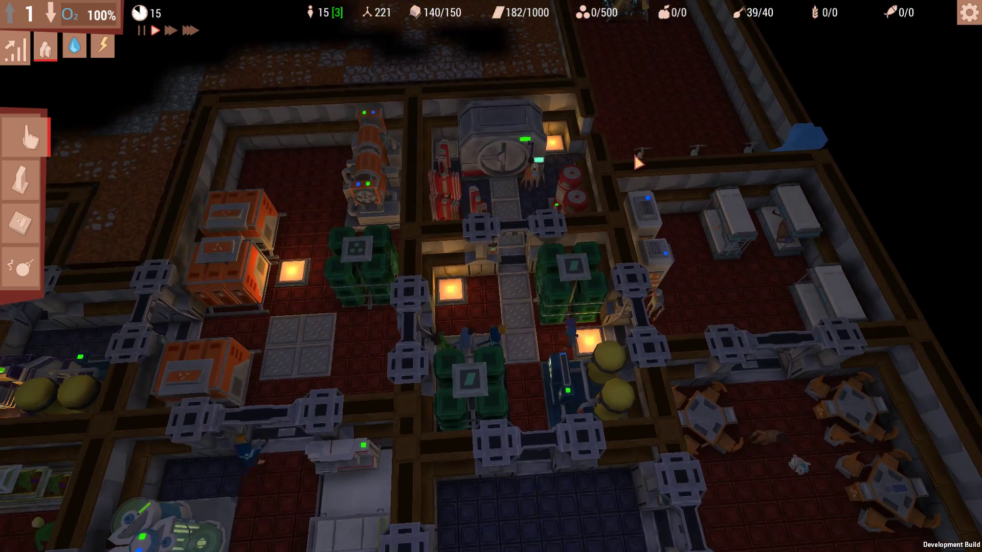
Step: Check the garbage recycler's status and shift the view toward the unfinished room
key("w")
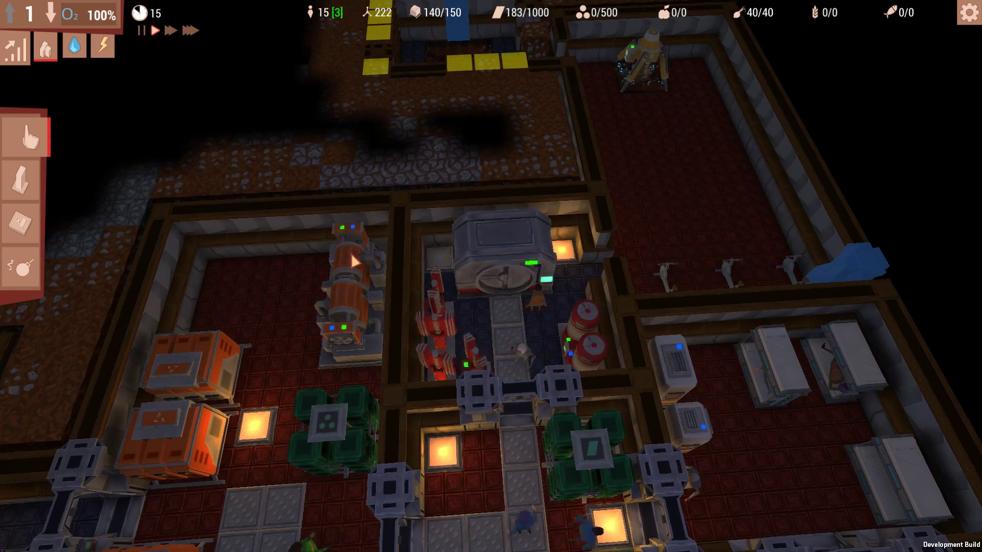
key("a")
left_click(468, 270)
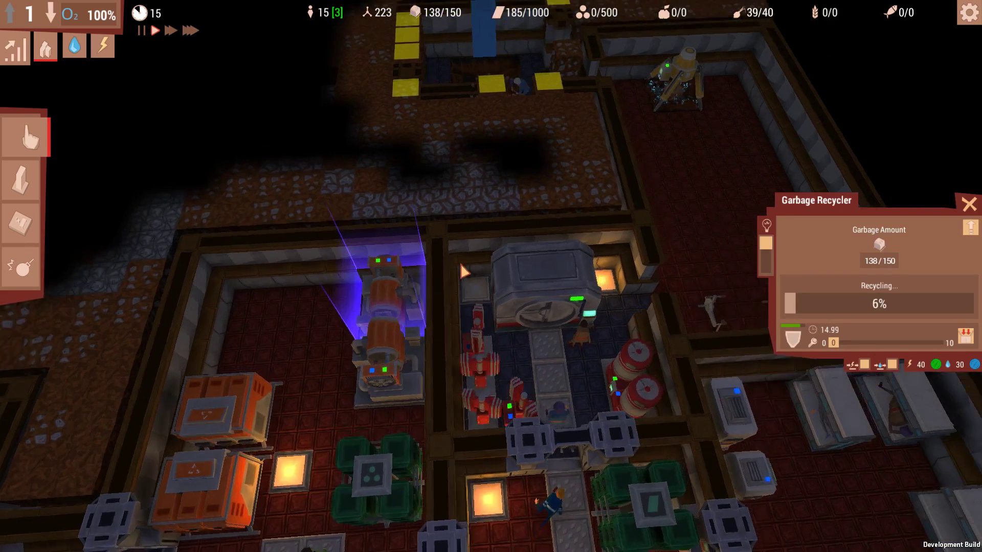
left_click_drag(467, 270, 348, 416)
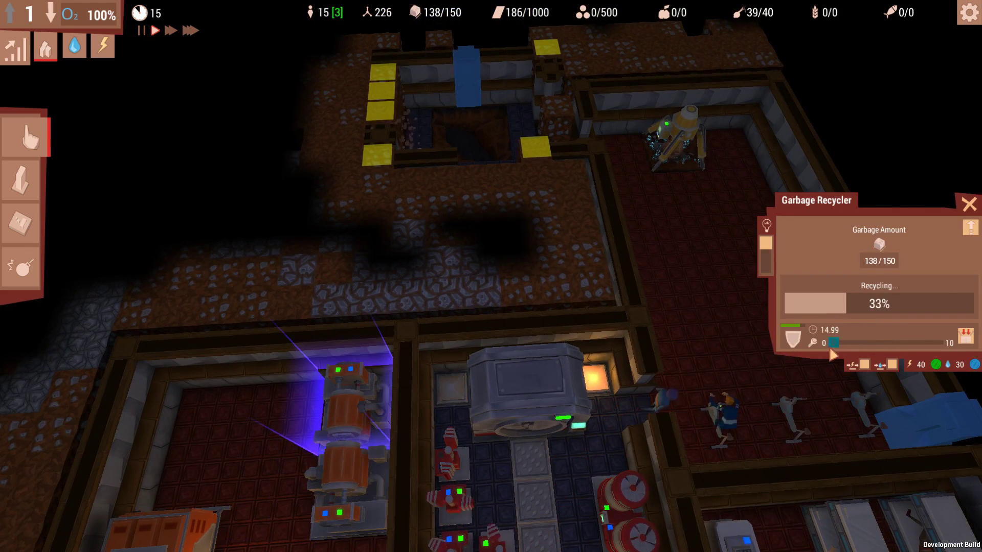
Step: Plan walls around the lift room's edges, left side and bottom, and confirm them
key("Escape")
scroll(460, 245, "up", 3)
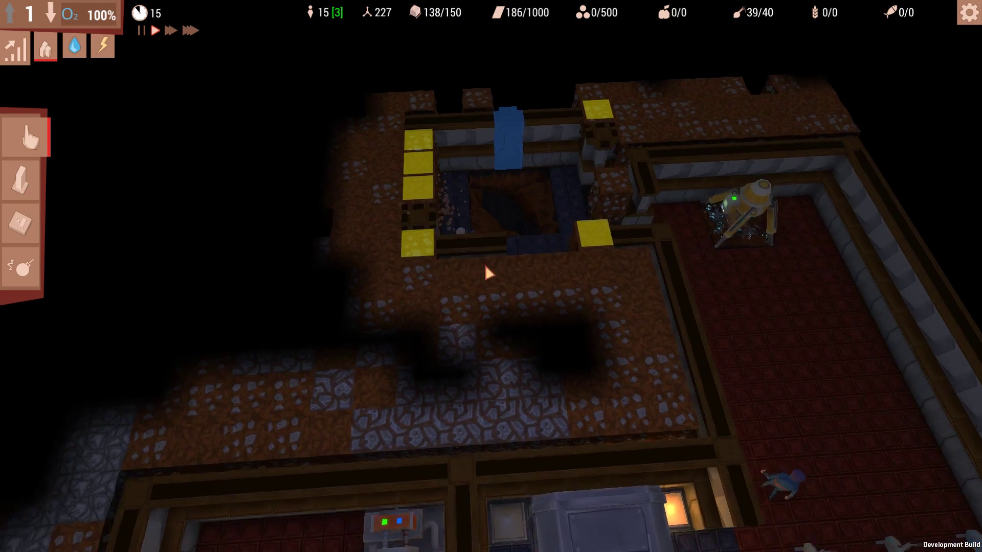
key("Escape")
key("Escape")
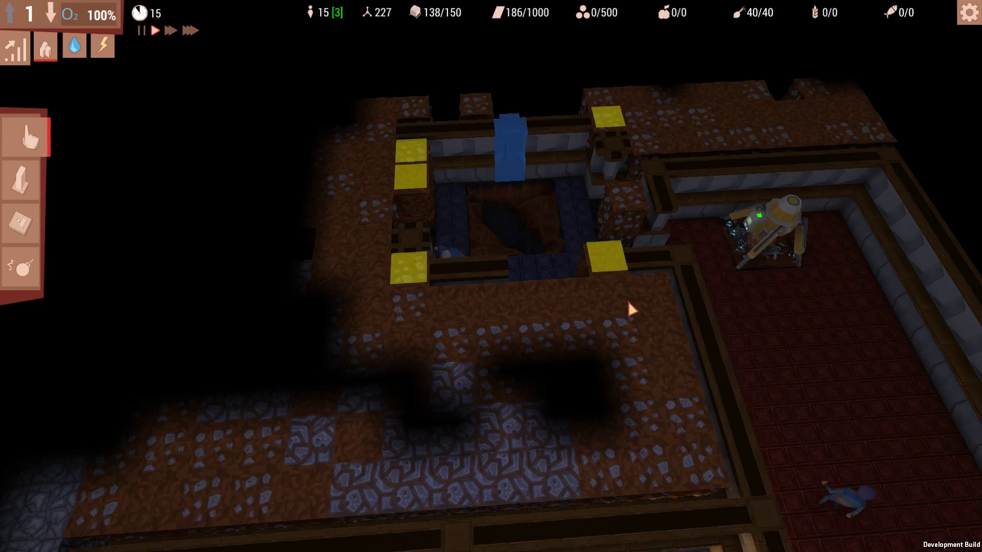
key("e")
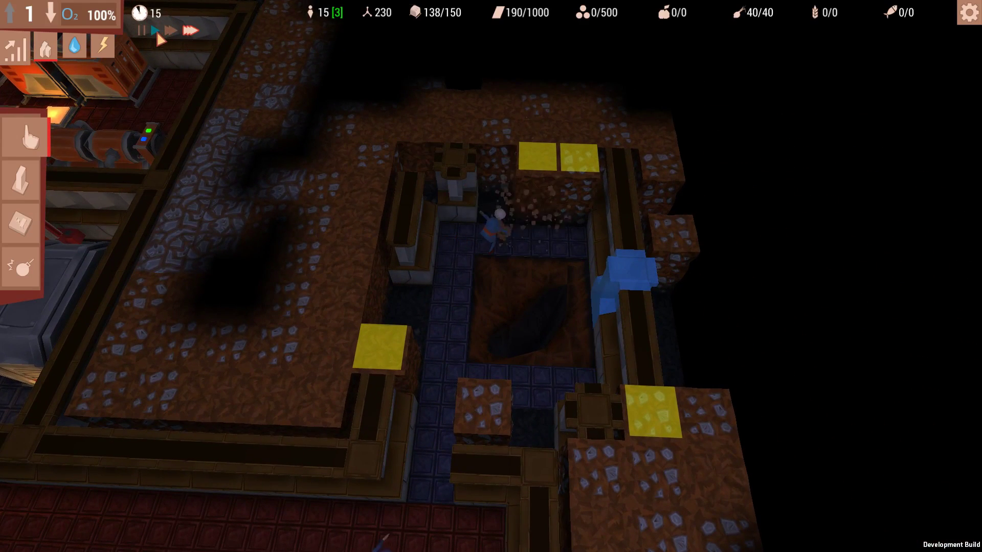
left_click(21, 181)
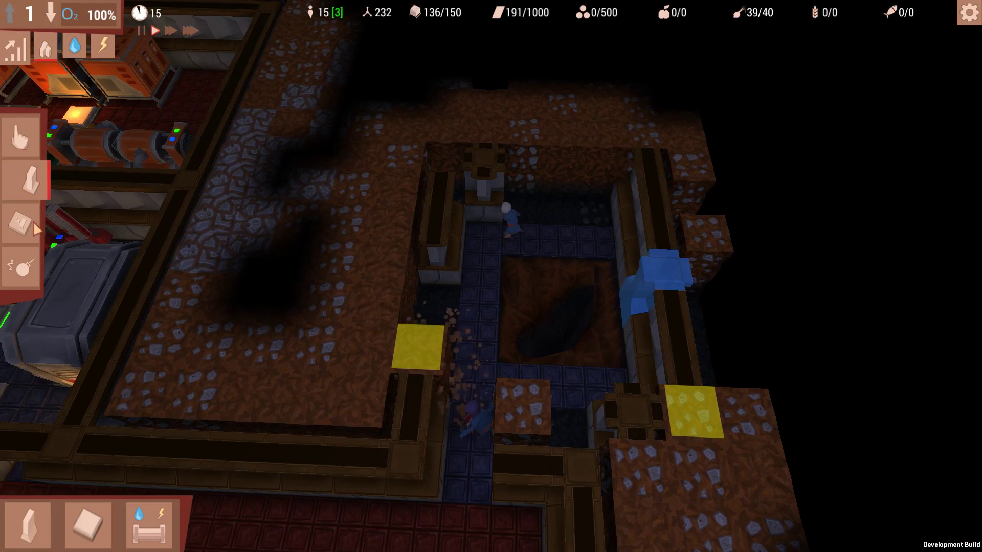
left_click(29, 525)
left_click(65, 437)
left_click(543, 220)
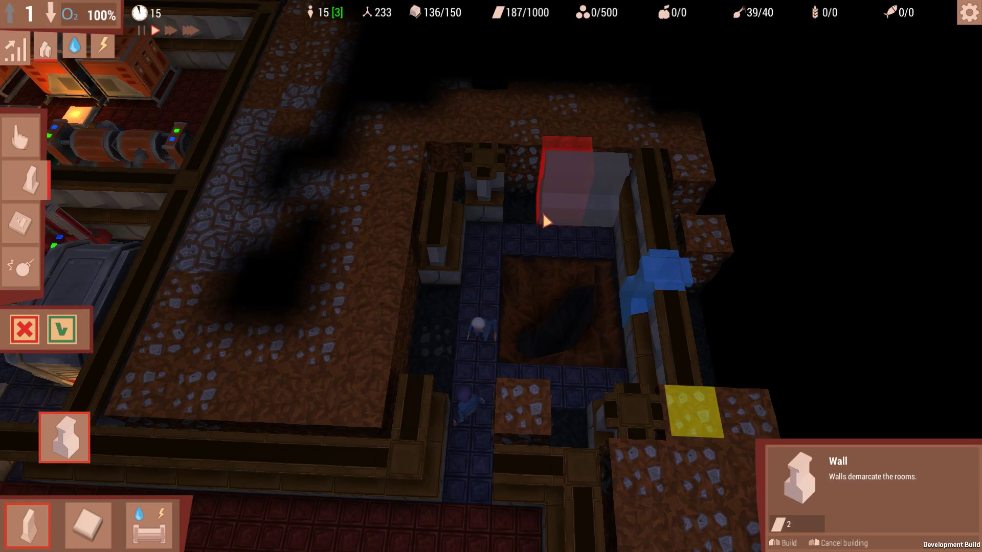
mouse_move(491, 216)
left_mouse_down()
mouse_move(438, 285)
mouse_move(436, 373)
mouse_move(569, 432)
mouse_move(609, 410)
left_mouse_up()
key("d")
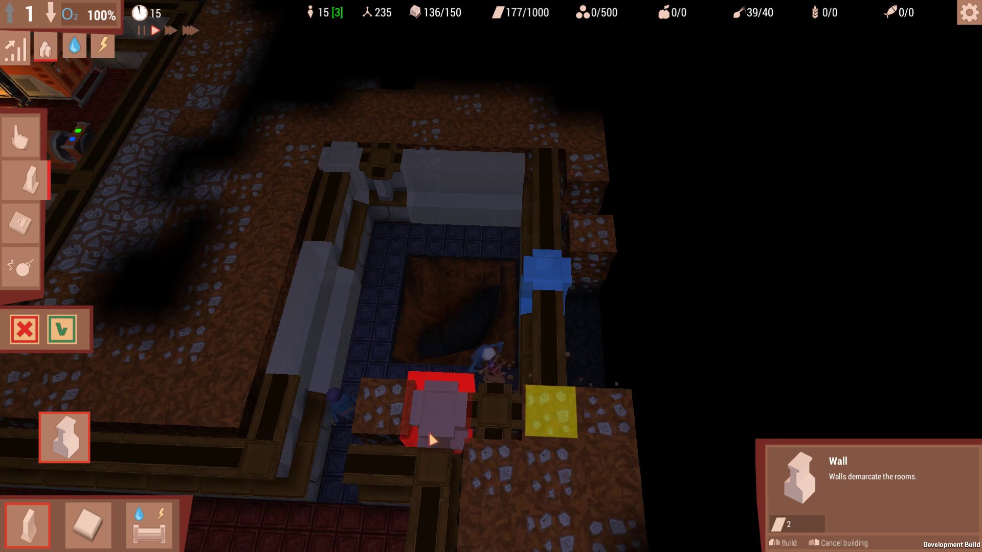
key("a")
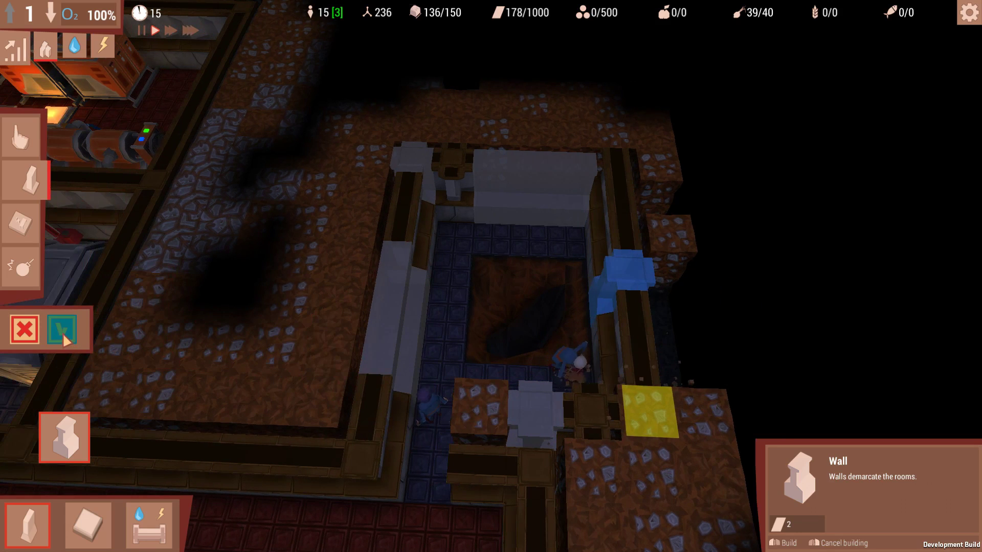
left_click(65, 338)
Step: Mark the ground tile at the room's lower edge for demolition and confirm it
left_click(23, 267)
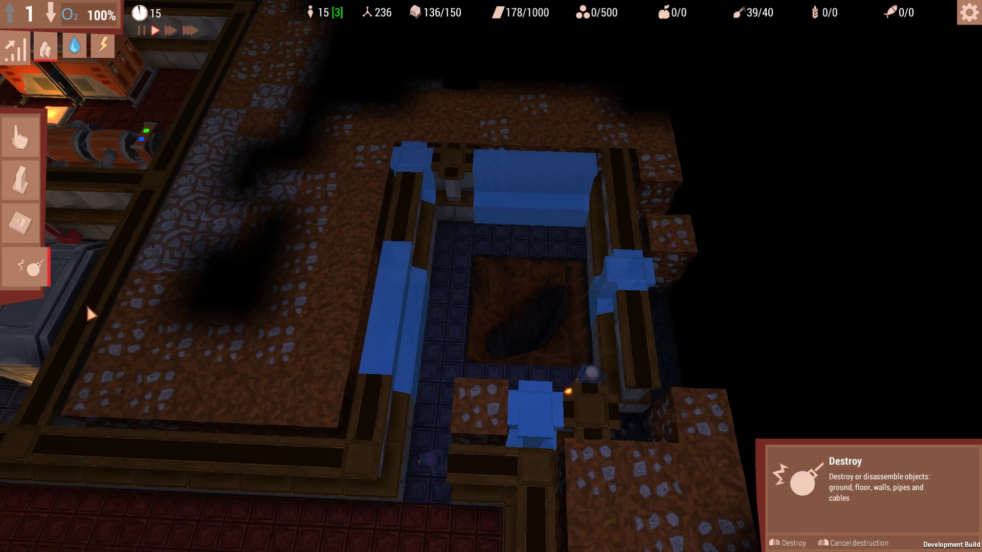
left_click(491, 414)
left_click(64, 331)
left_click(23, 180)
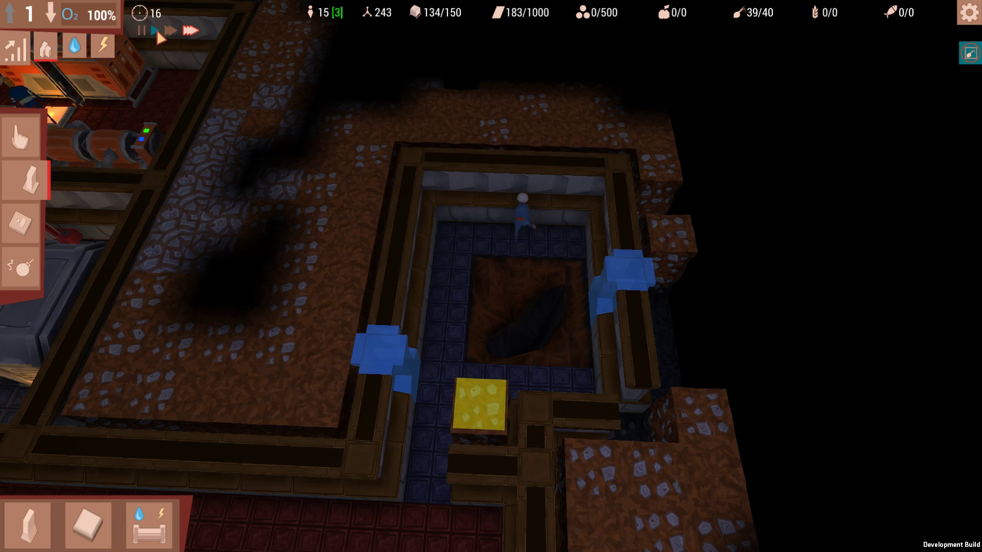
Step: Return the game to normal speed and glance through the bunker's event log
key("Down")
key("Left")
key("Up")
key("Right")
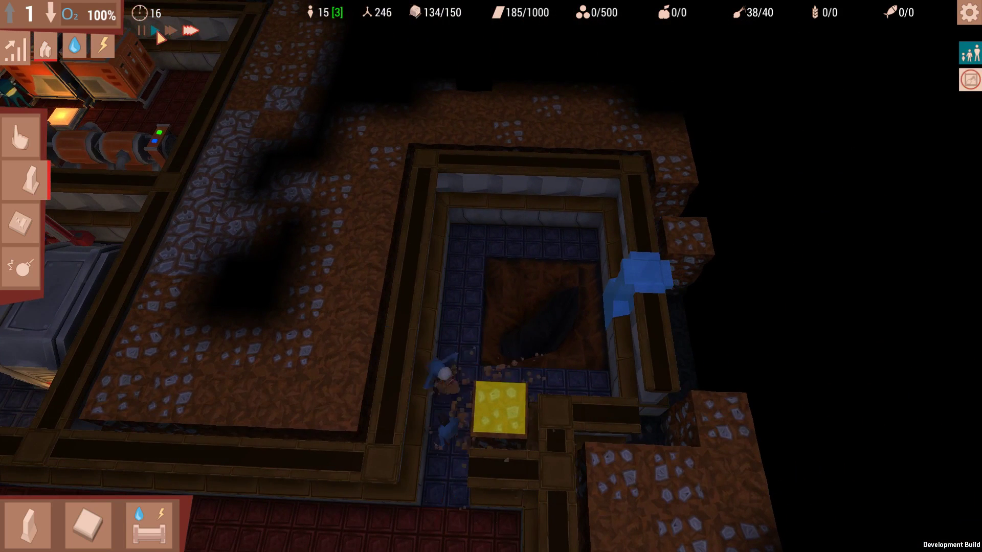
left_click(156, 32)
left_click(971, 56)
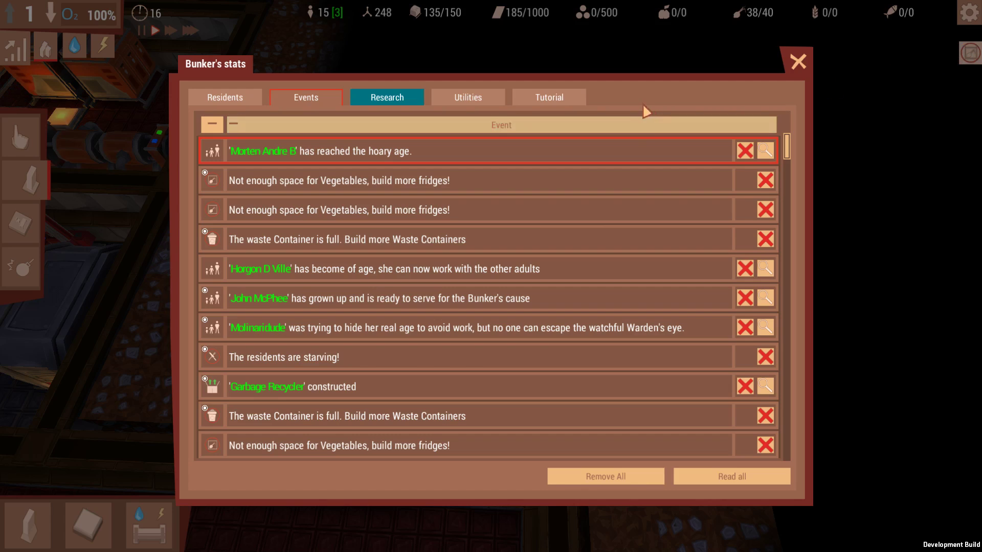
left_click(798, 63)
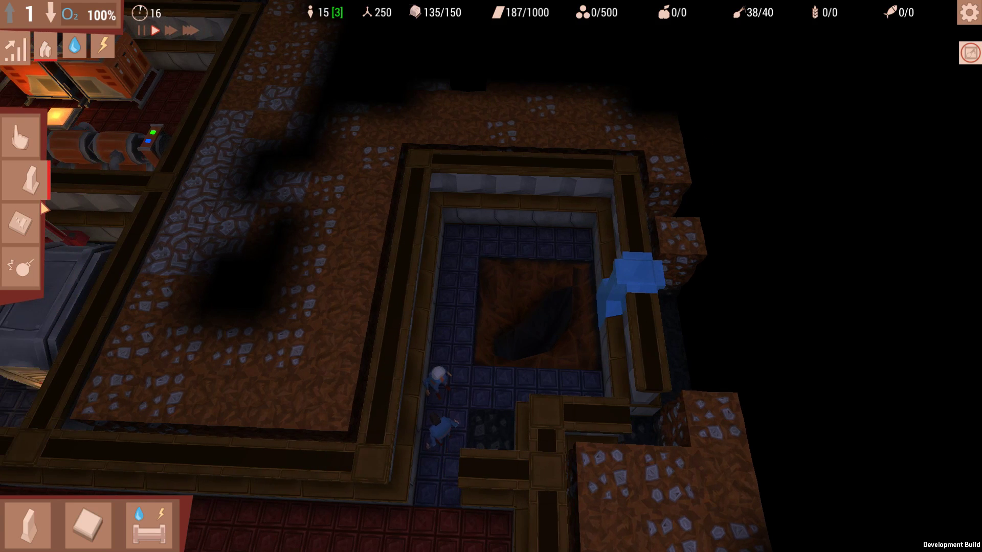
key("a")
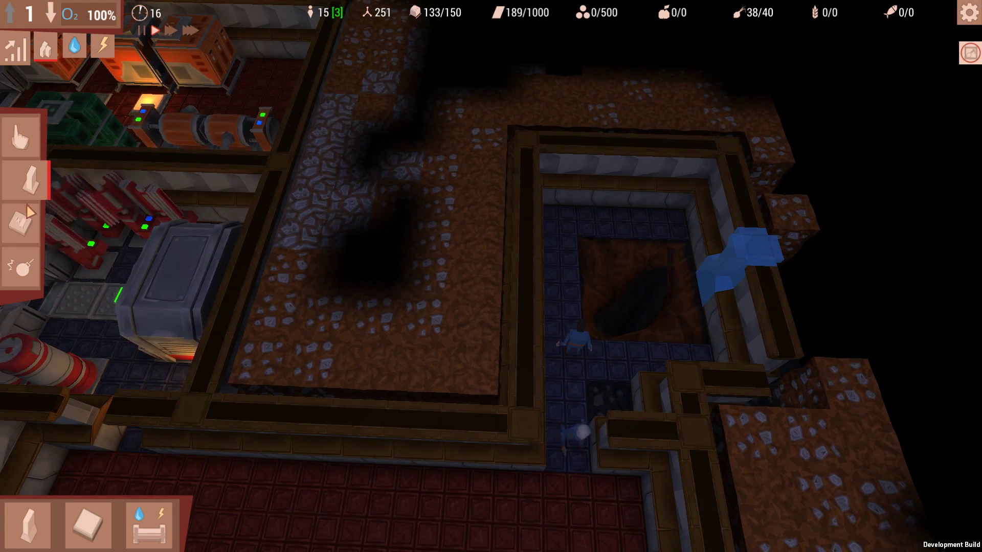
Step: Place a wall at the lift room's lower gap, confirm it and leave build mode
left_click(29, 525)
left_click(65, 438)
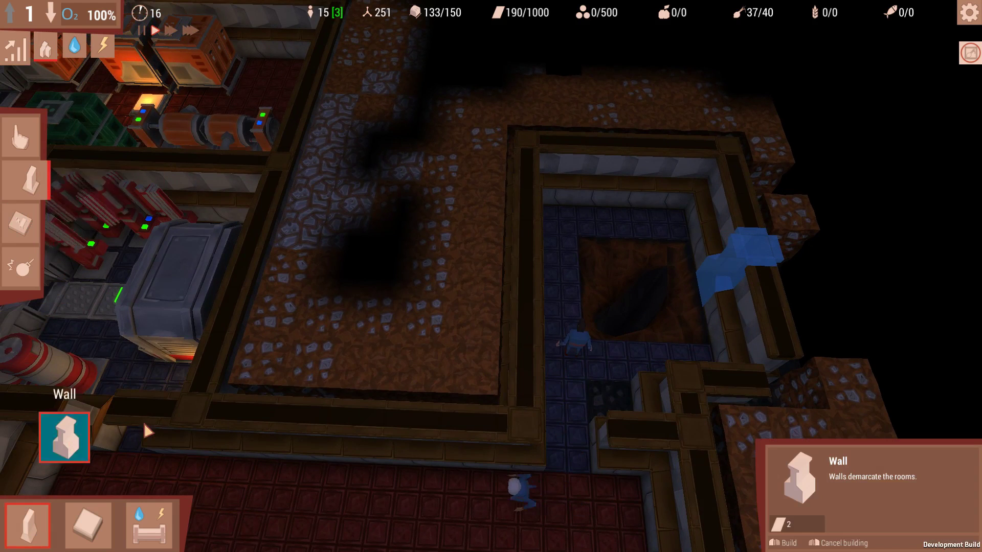
left_click(629, 414)
key("d")
left_click(69, 332)
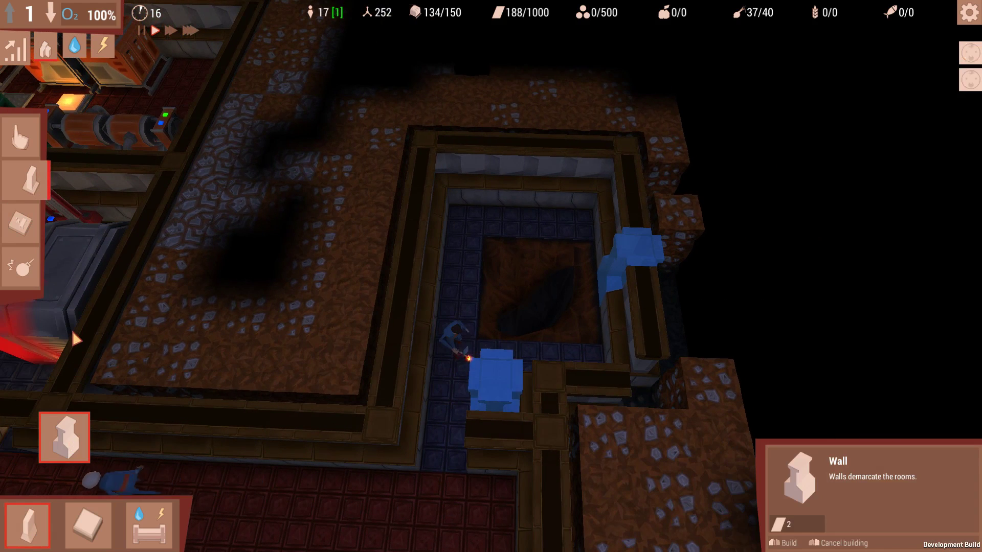
right_click(77, 338)
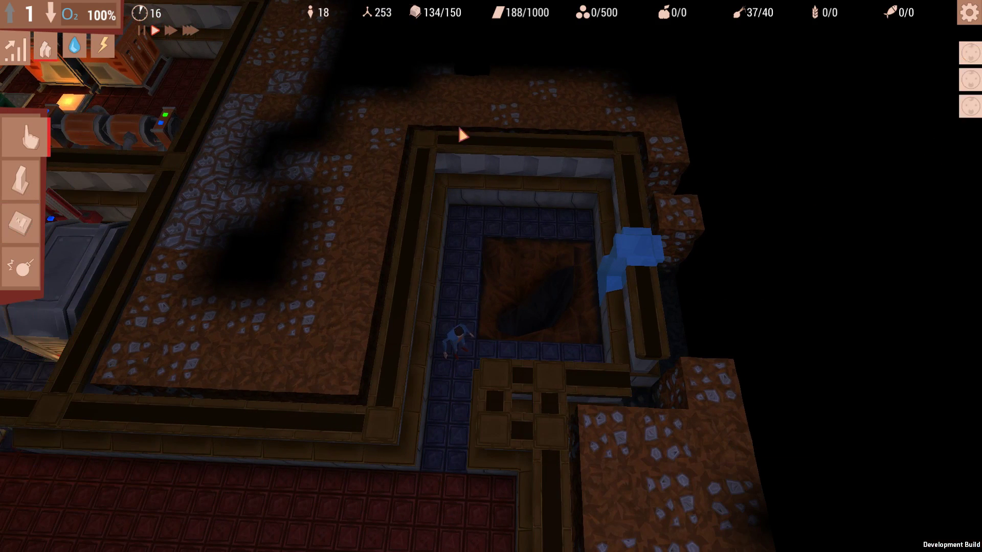
key("a")
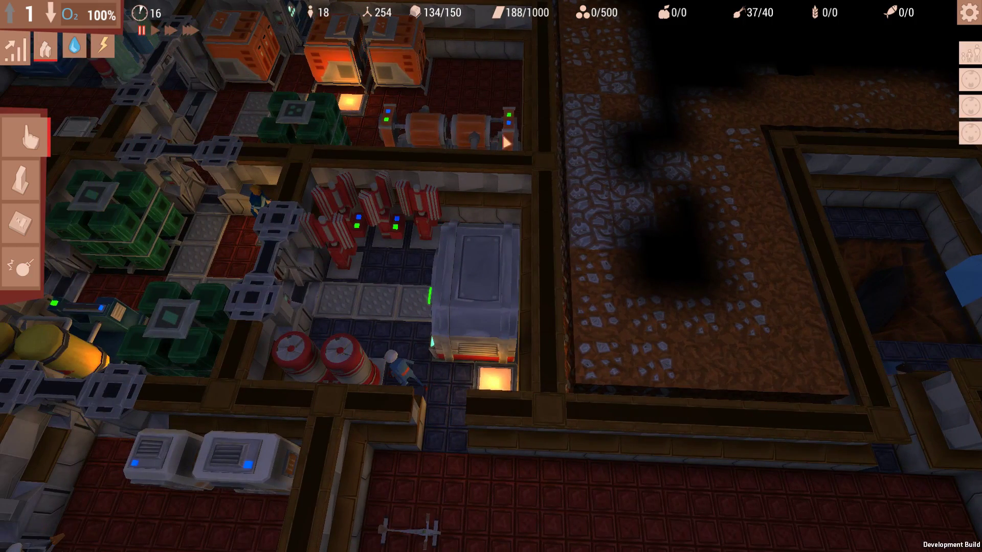
Step: In the residents list sorted by age, rename Vale Borja to Fazza
left_click(968, 62)
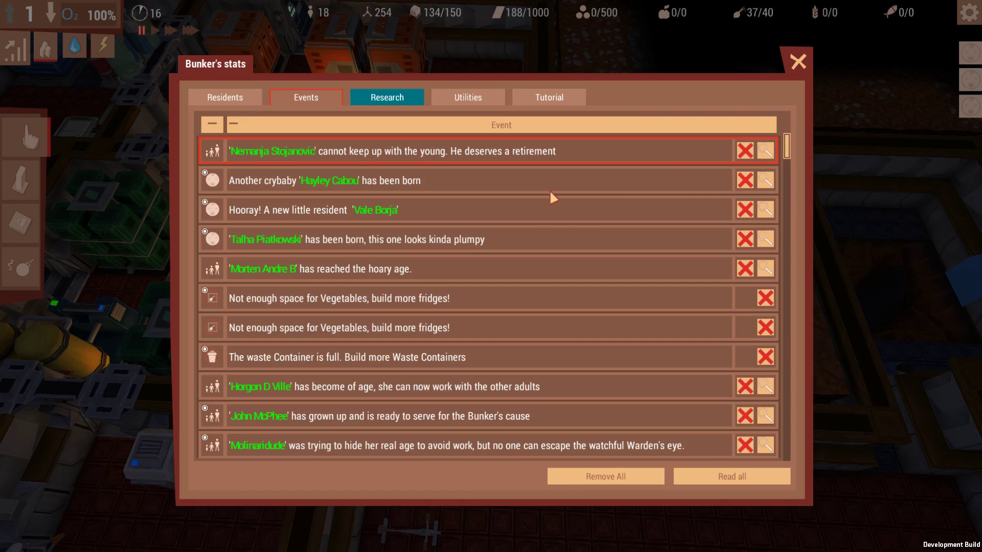
left_click(237, 144)
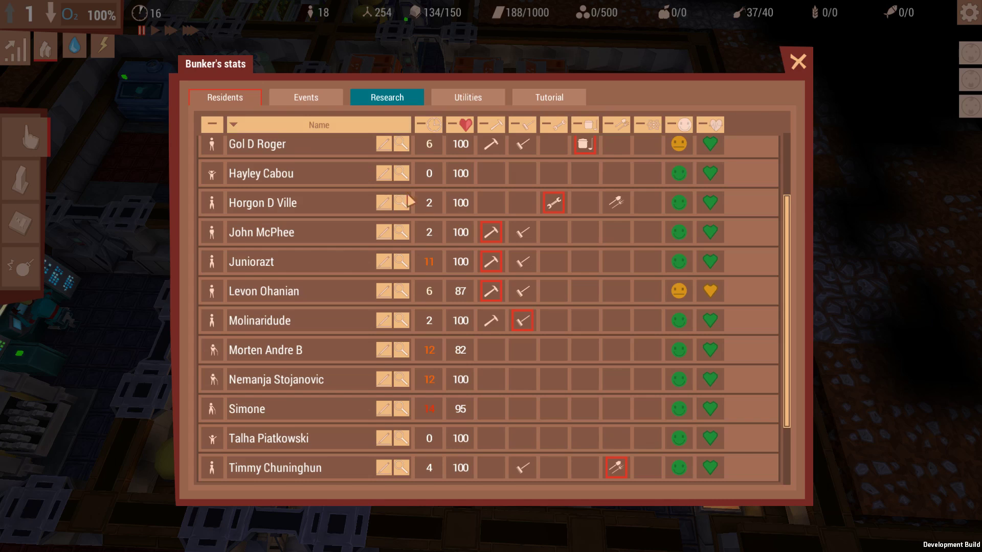
left_click(431, 131)
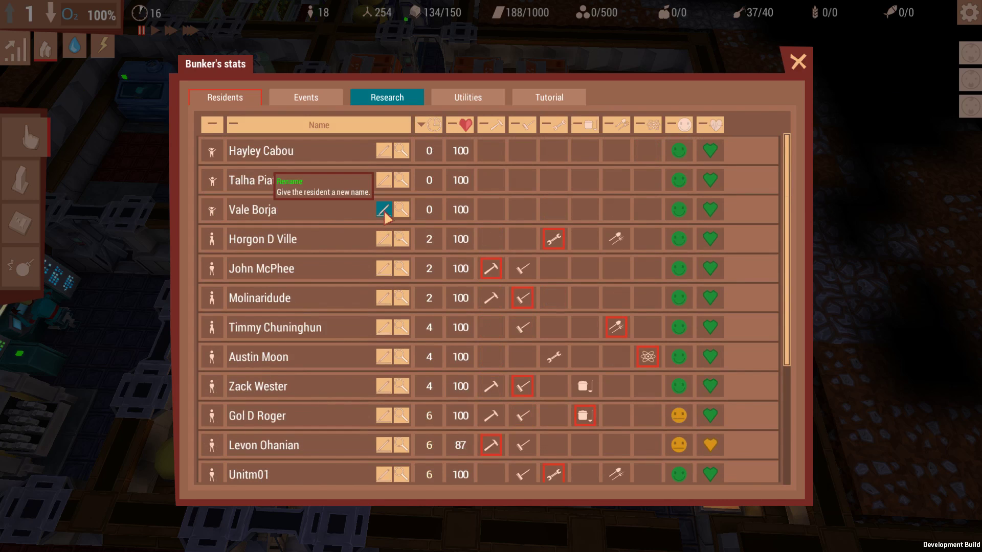
left_click(383, 210)
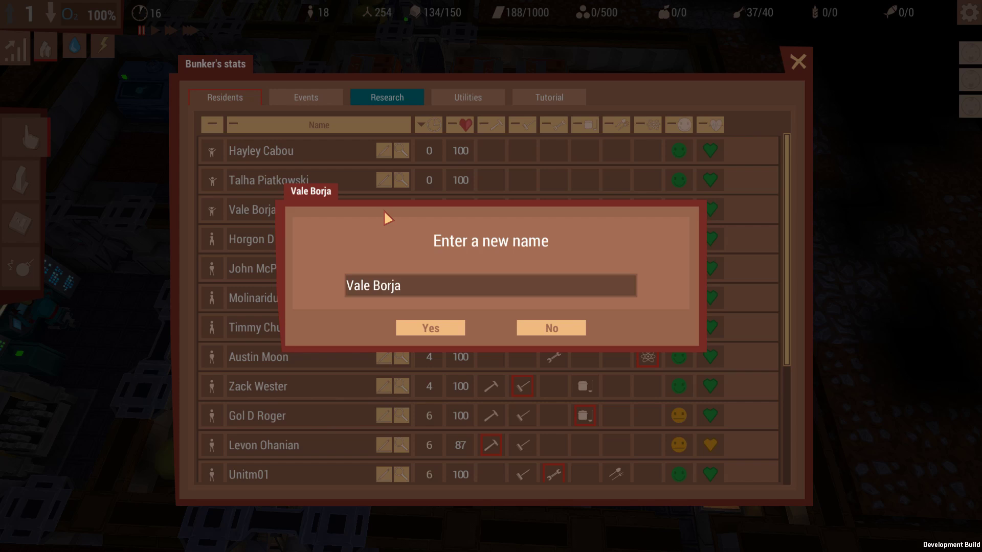
left_click(430, 284)
type("Faz")
type("za")
left_click(448, 329)
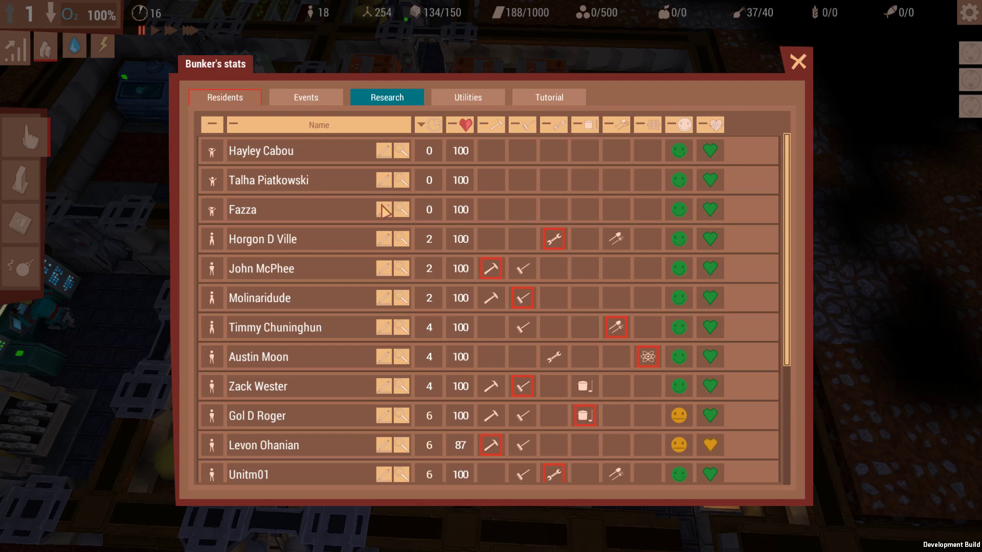
left_click(384, 180)
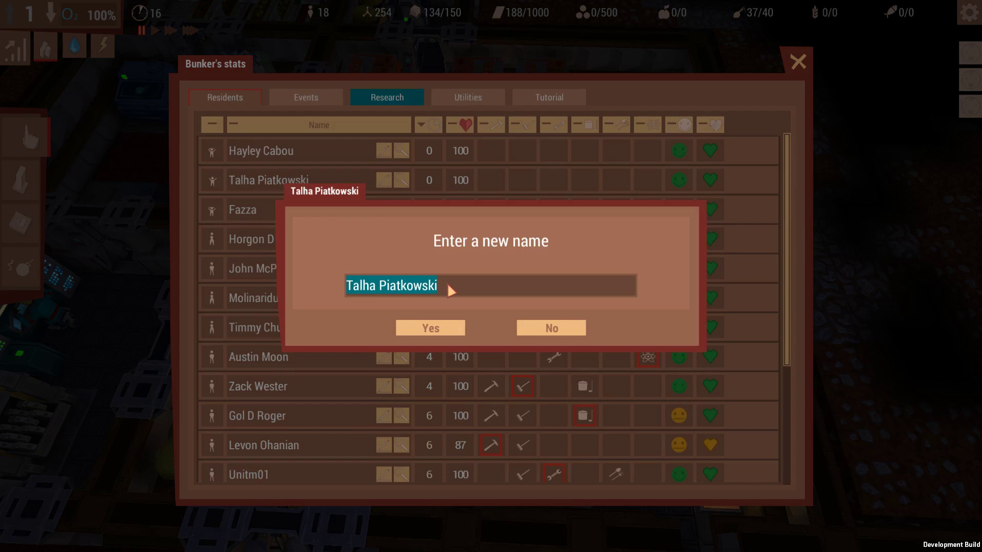
type("Nic")
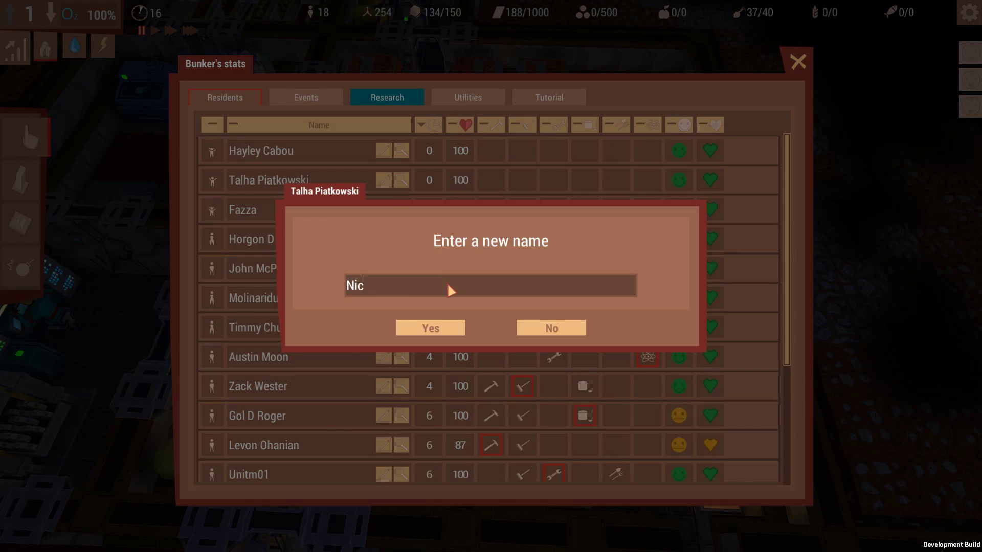
type("k")
left_click(448, 328)
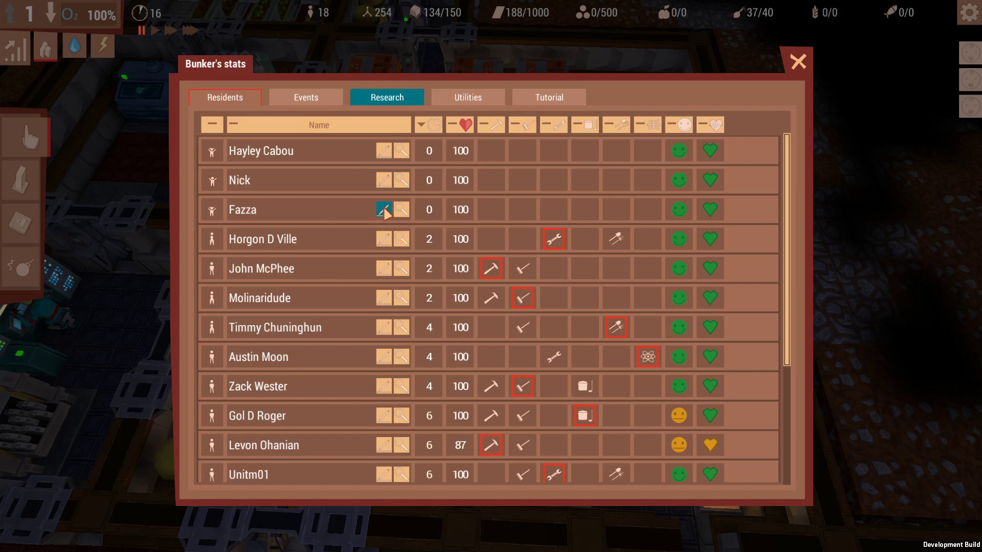
left_click(383, 210)
type("G")
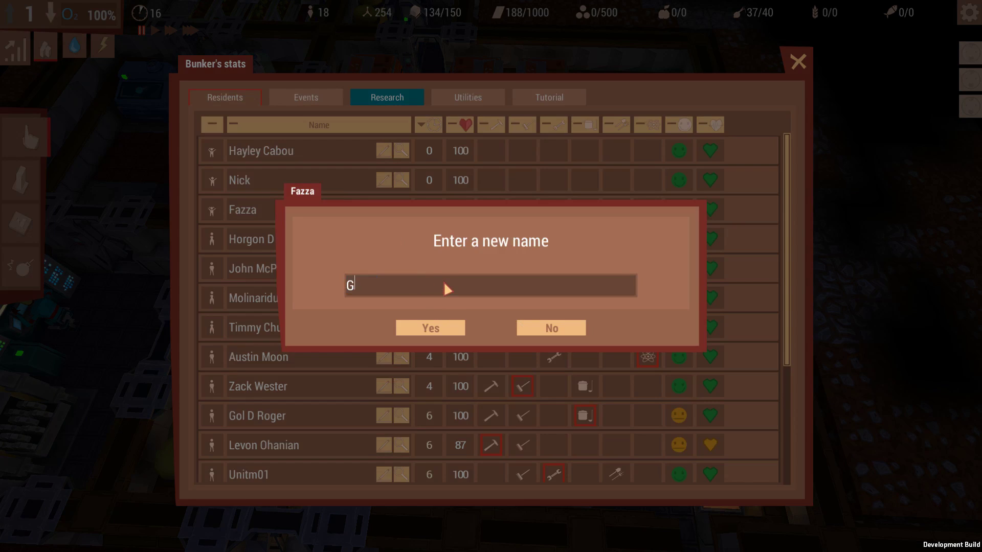
type("AAAAARRR")
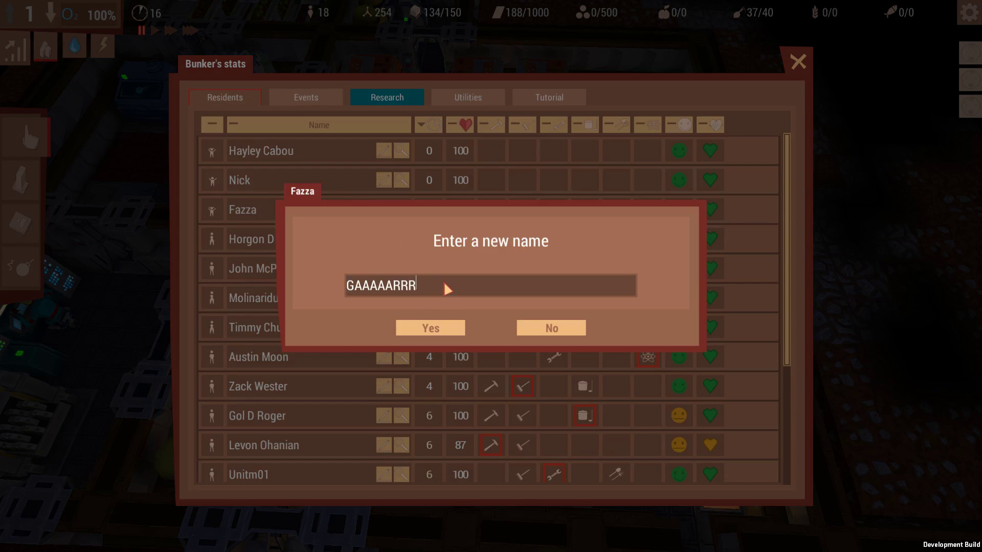
type("YYYY")
left_click(447, 328)
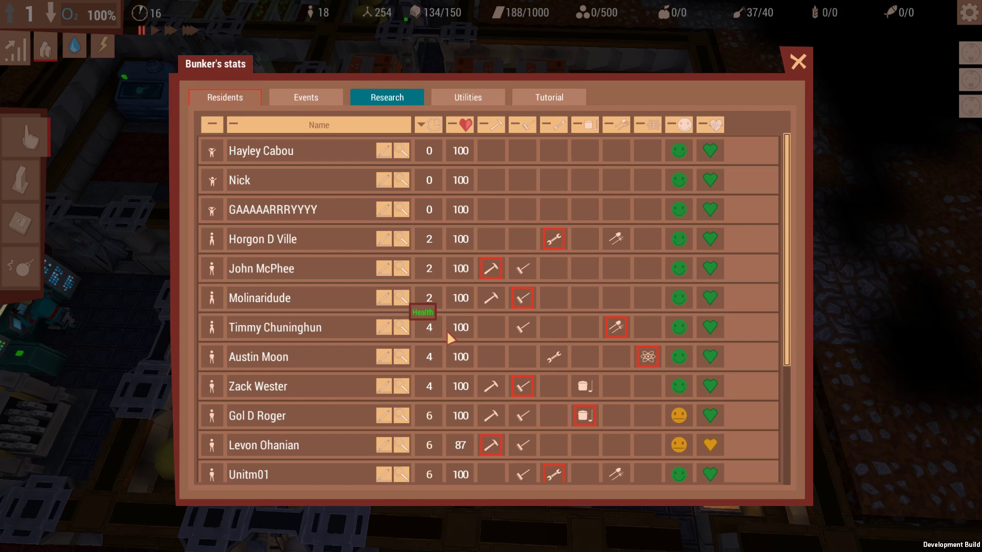
Step: Close the stats, pan to the lift room and mark two back wall blocks for demolition
key("Escape")
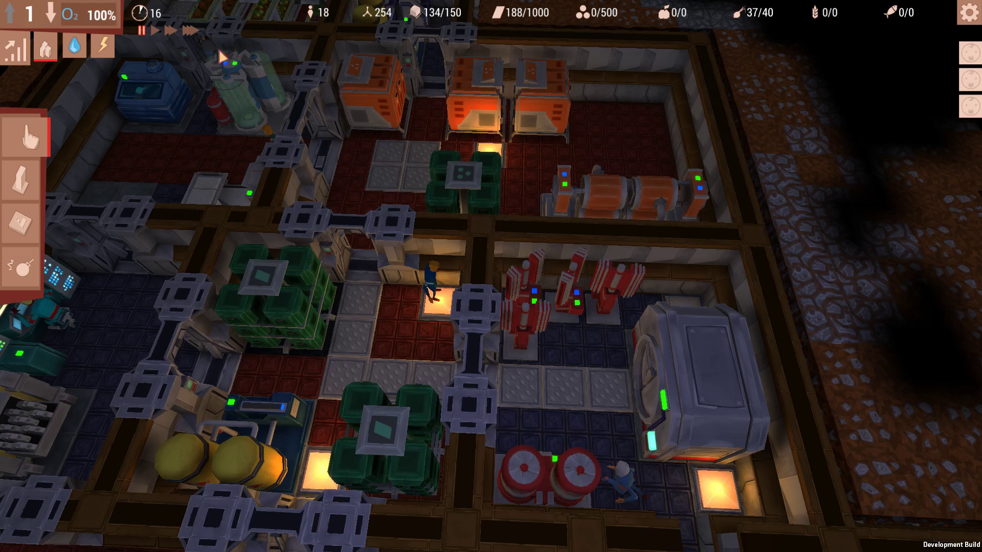
key("s")
key("d")
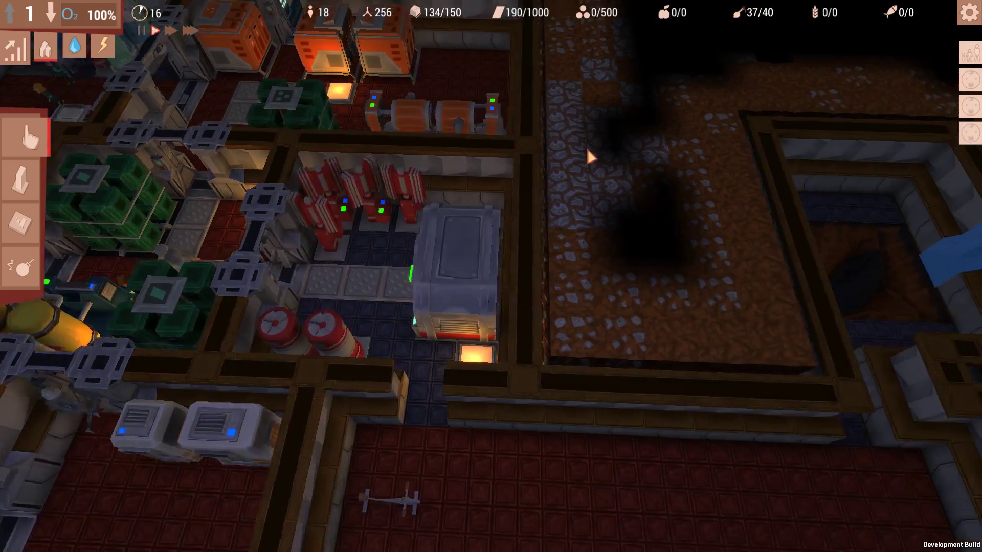
key("d")
key("d")
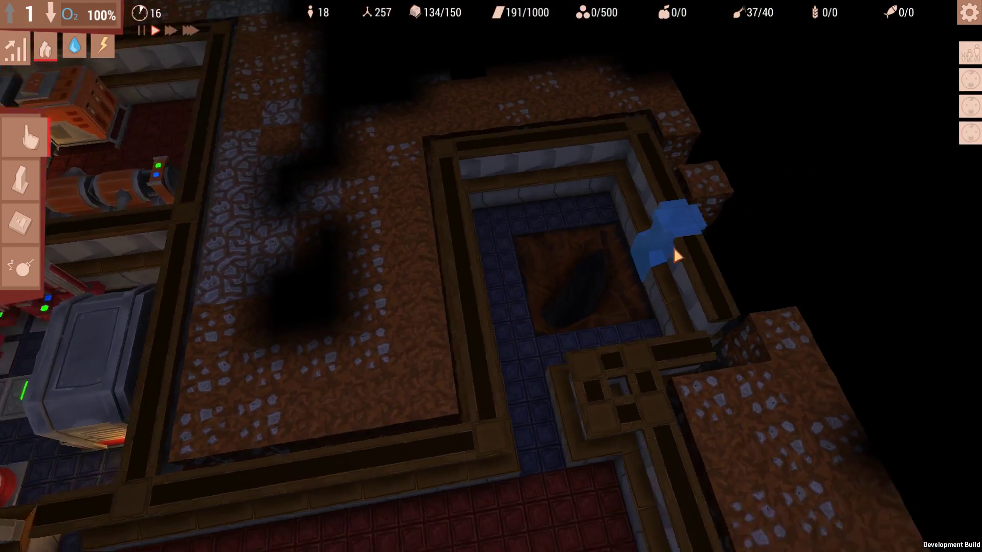
scroll(576, 284, "up", 3)
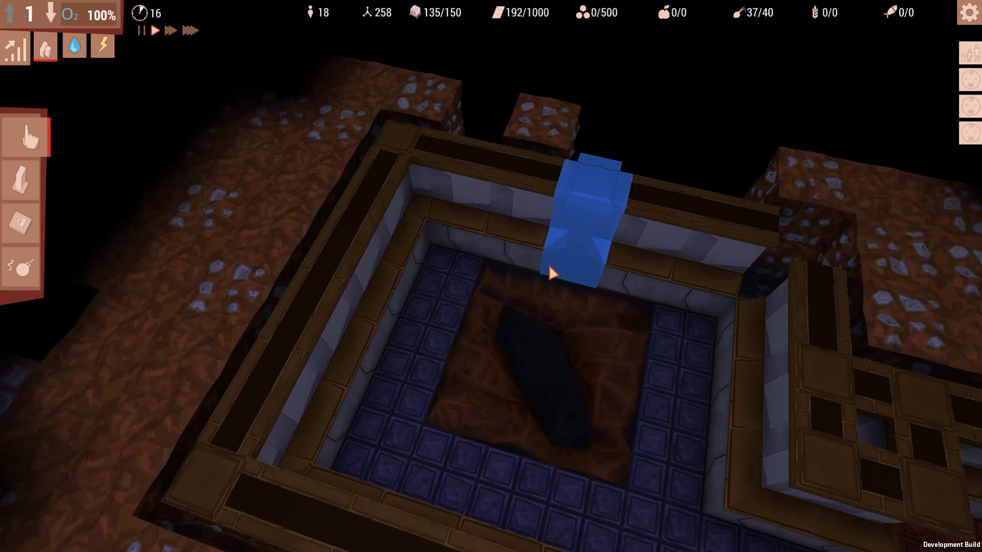
key("4")
scroll(551, 273, "down", 2)
left_click_drag(412, 328, 494, 336)
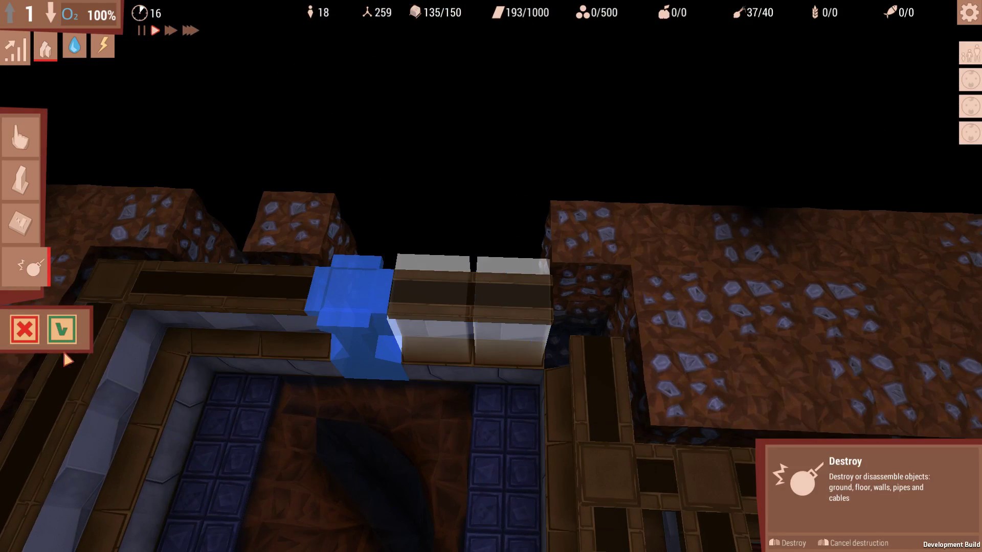
left_click(62, 331)
Step: With the game paused, mark three dirt blocks beside the wall for demolition and confirm
key("3")
scroll(642, 227, "down", 2)
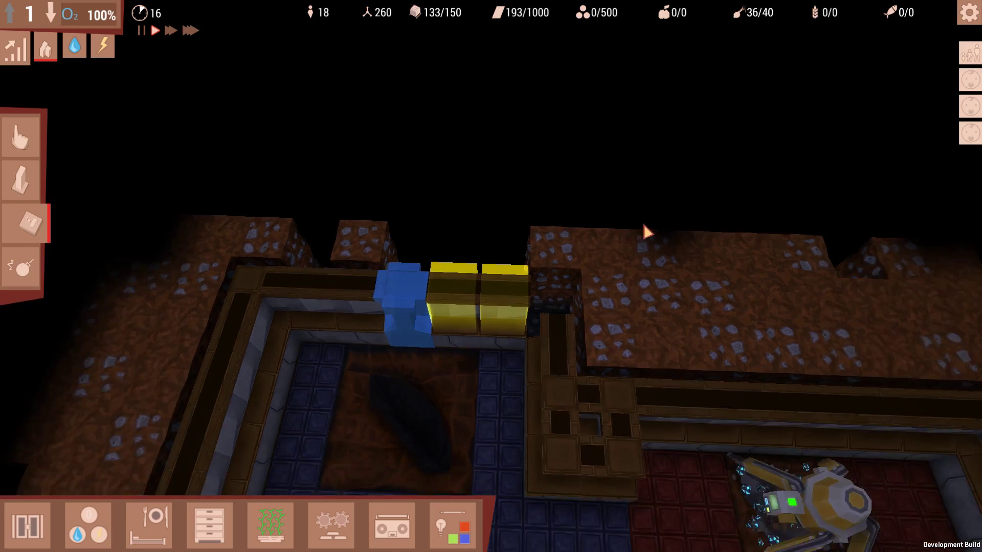
scroll(633, 228, "up", 2)
key("1")
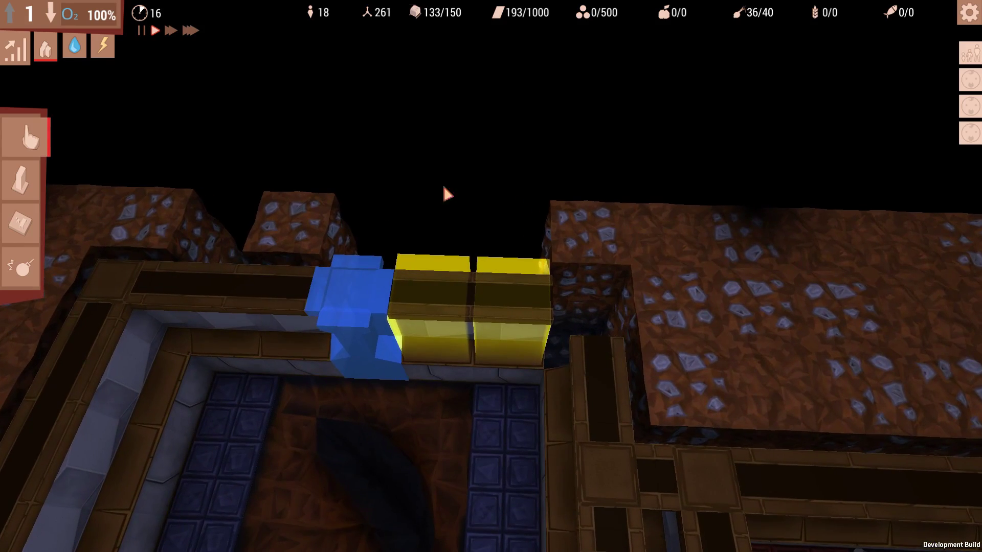
key("space")
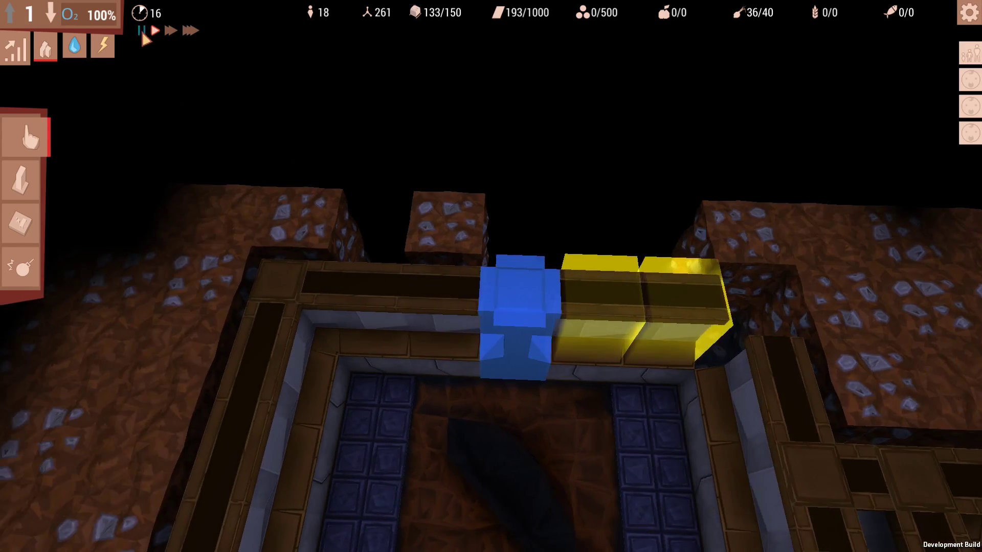
key("4")
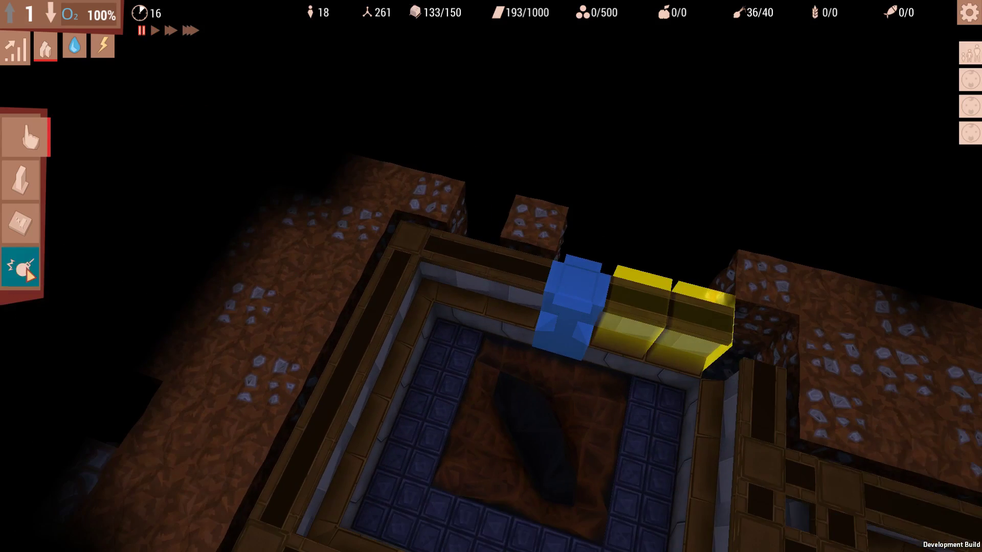
left_click(449, 198)
left_click(542, 217)
left_click(627, 288)
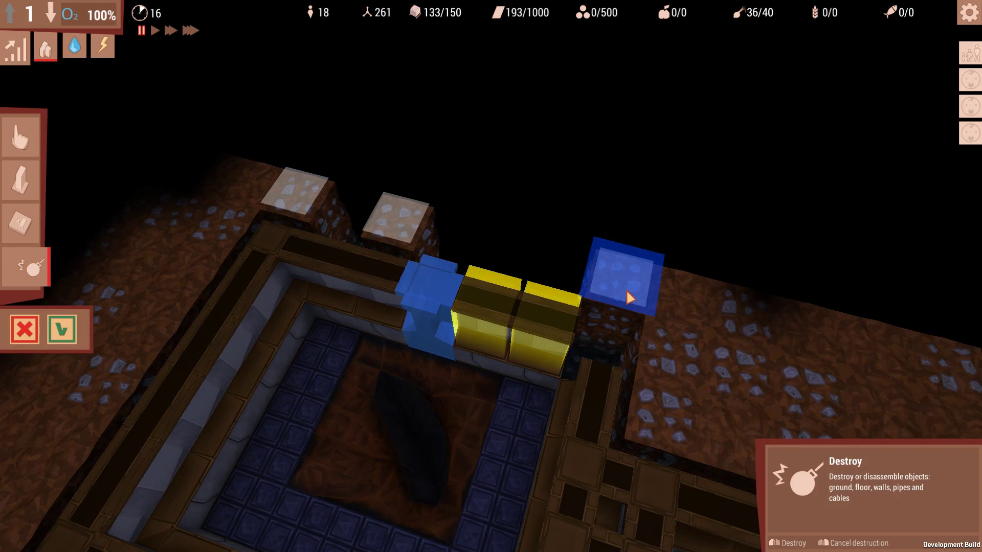
left_click(324, 275)
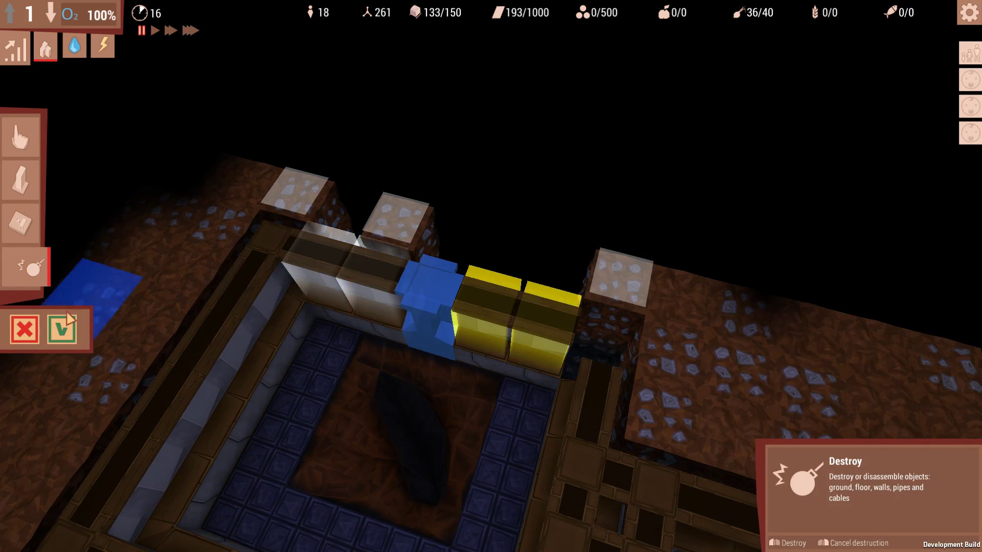
key("Return")
scroll(421, 276, "down", 3)
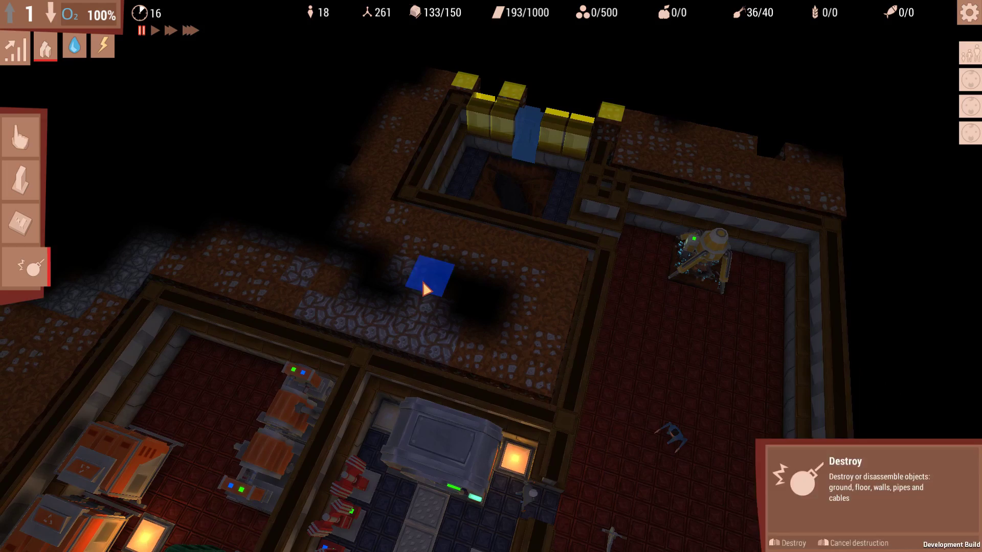
right_click(420, 279)
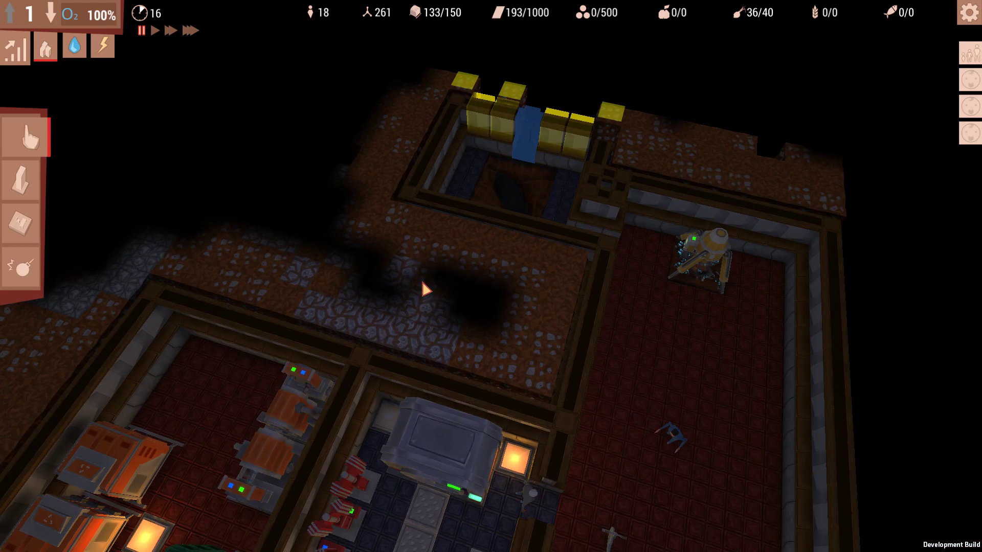
Step: Run the game at top speed and pan around the base while demolition proceeds
key("s")
left_click(190, 33)
key("s")
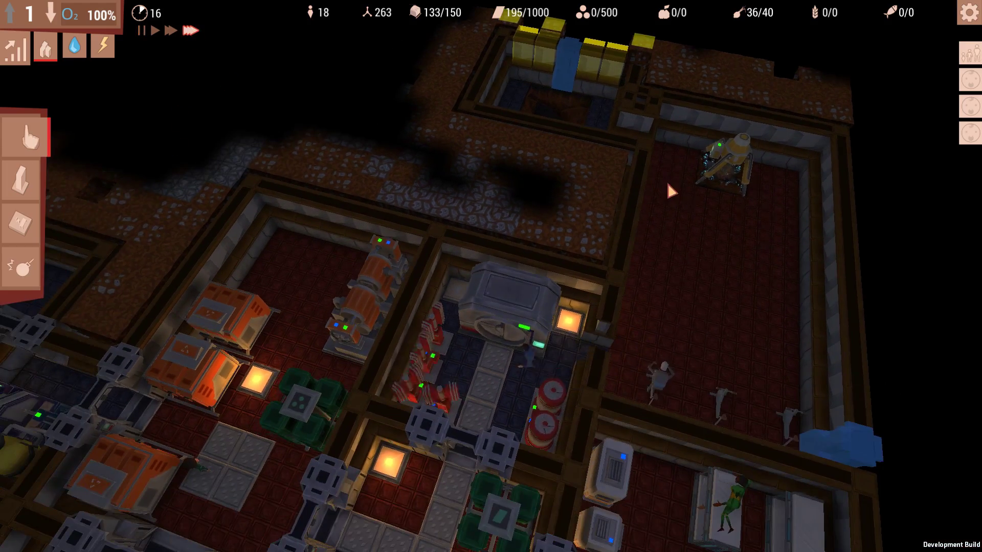
key("s")
key("s")
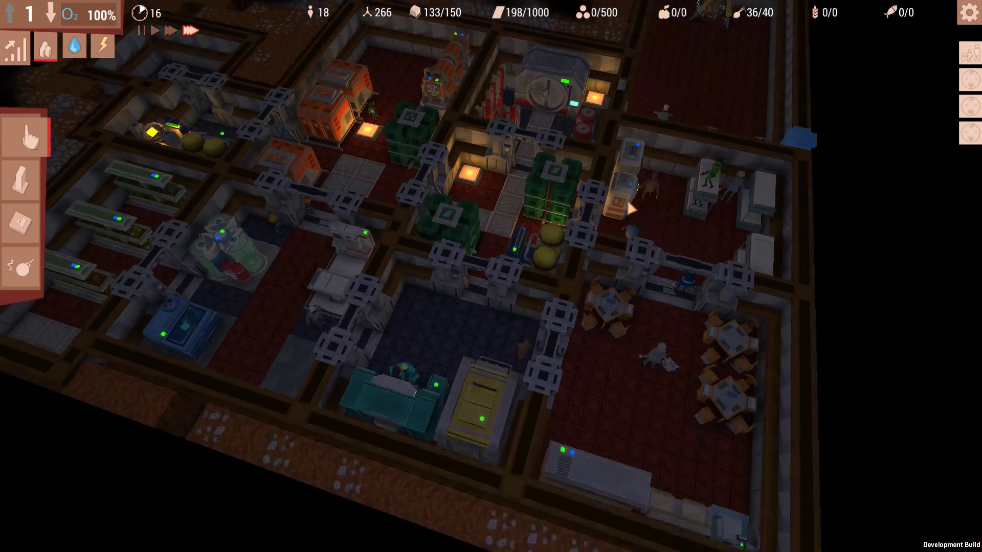
key("s")
key("w")
key("w")
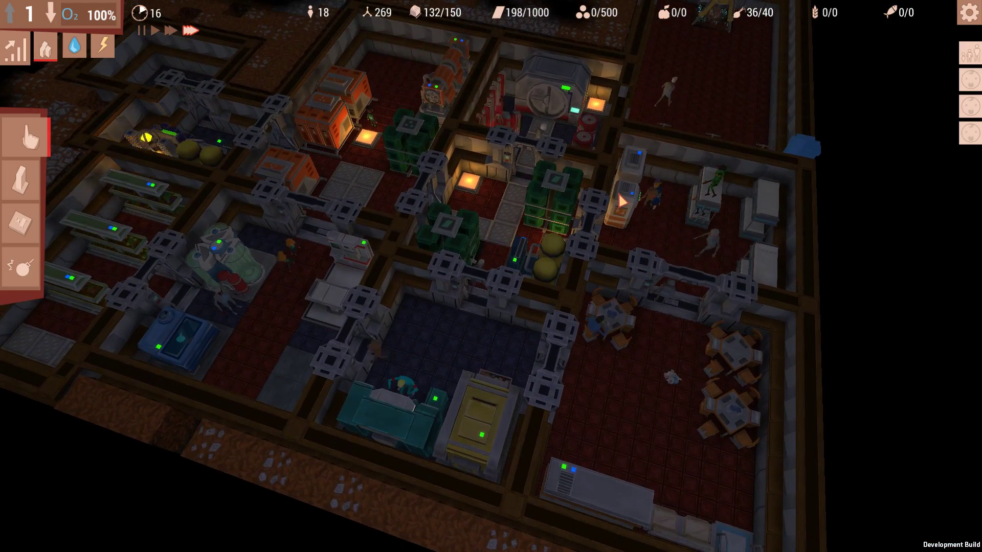
key("w")
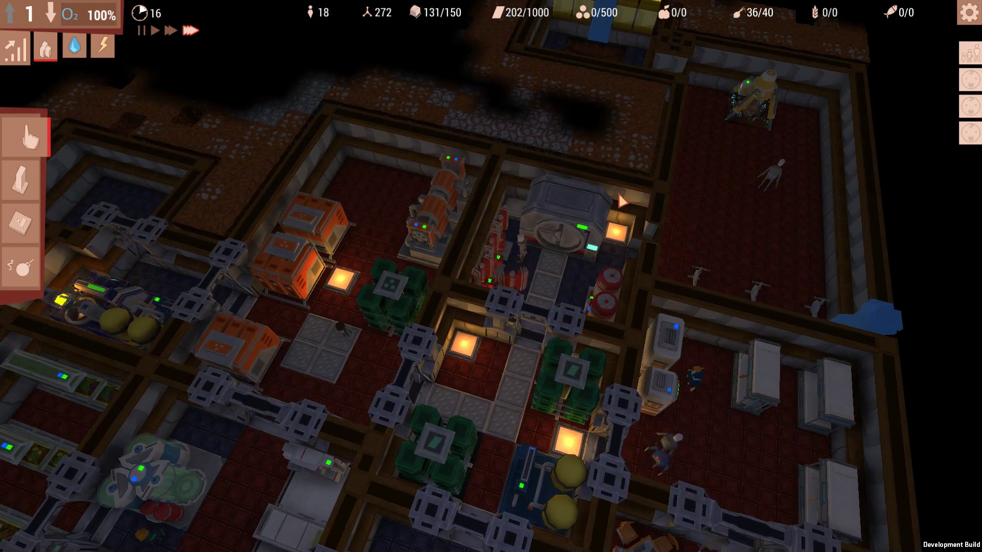
key("a")
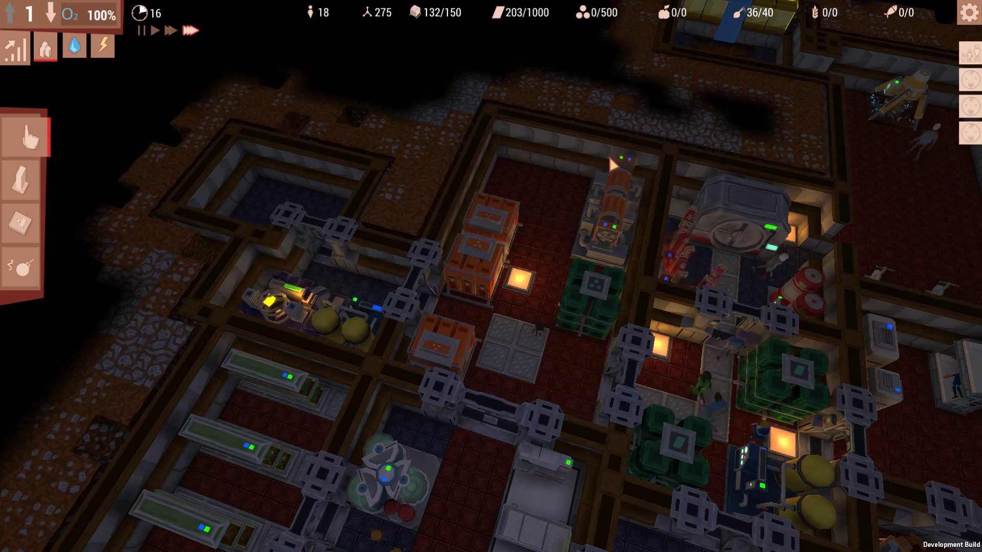
key("a")
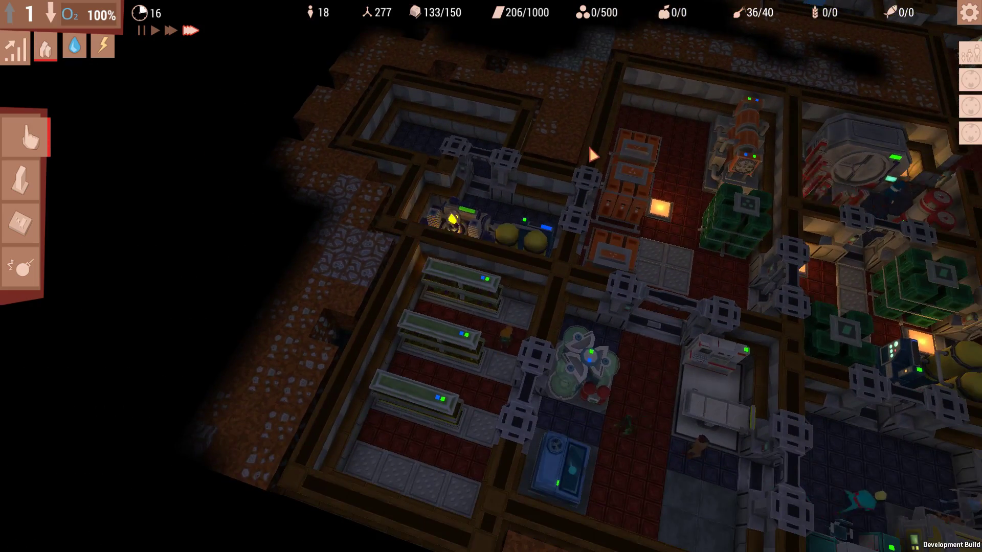
key("w")
scroll(587, 144, "up", 3)
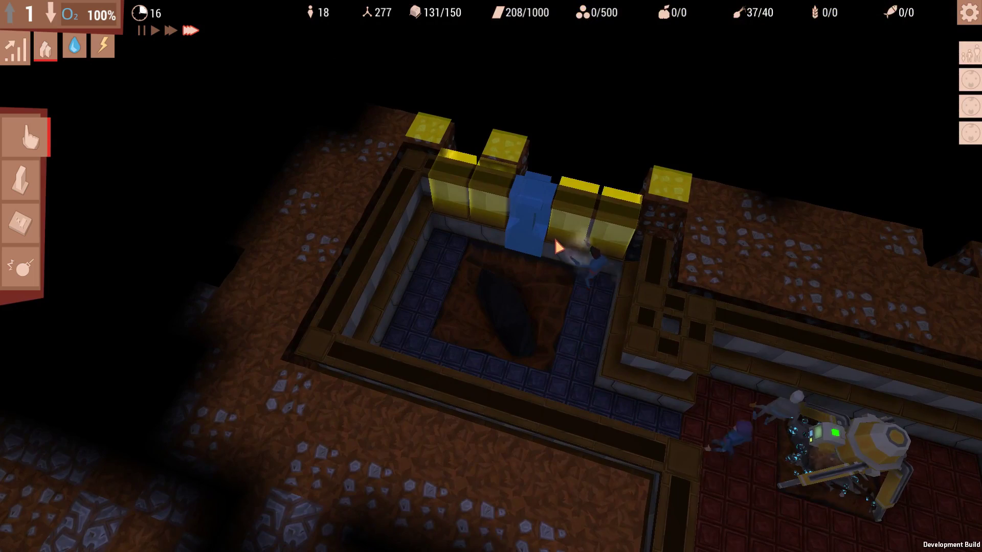
scroll(557, 247, "up", 2)
scroll(558, 246, "up", 2)
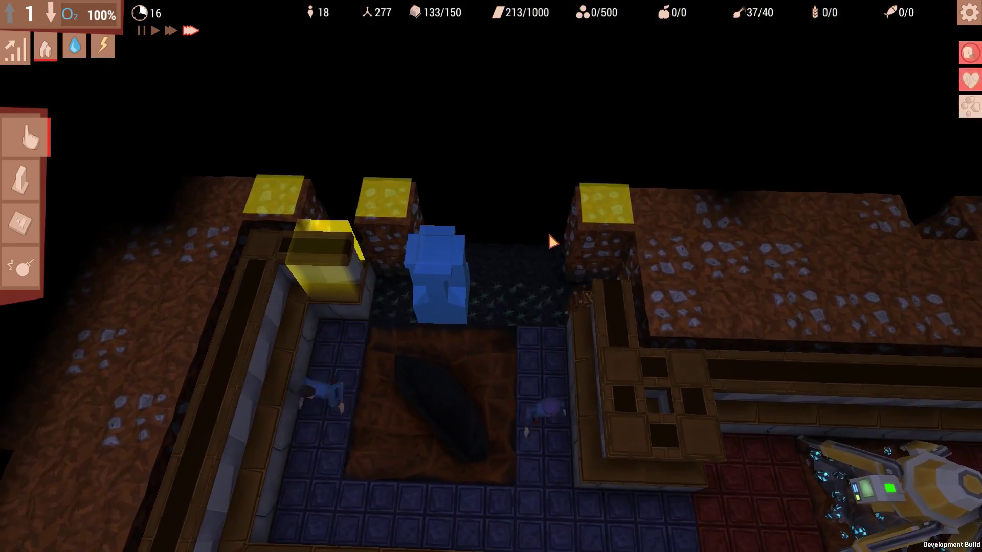
key("q")
key("e")
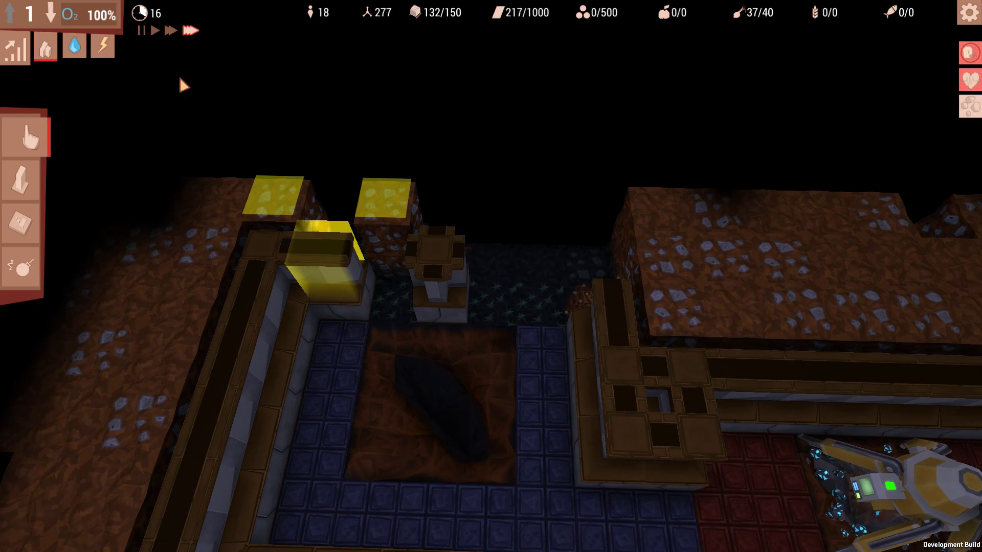
Step: Pause the game and mark the room's centre block for demolition
left_click(141, 31)
left_click(21, 266)
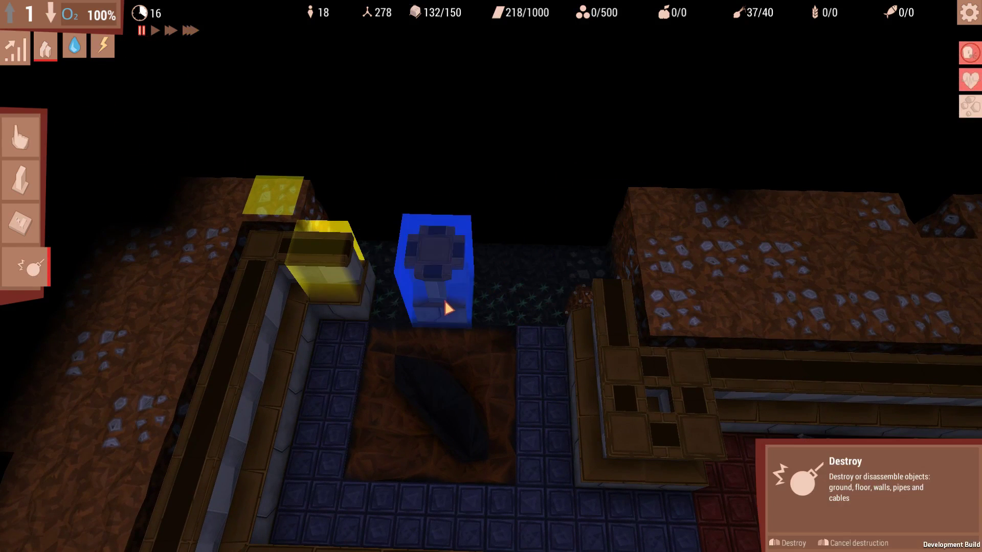
left_click(449, 305)
key("a")
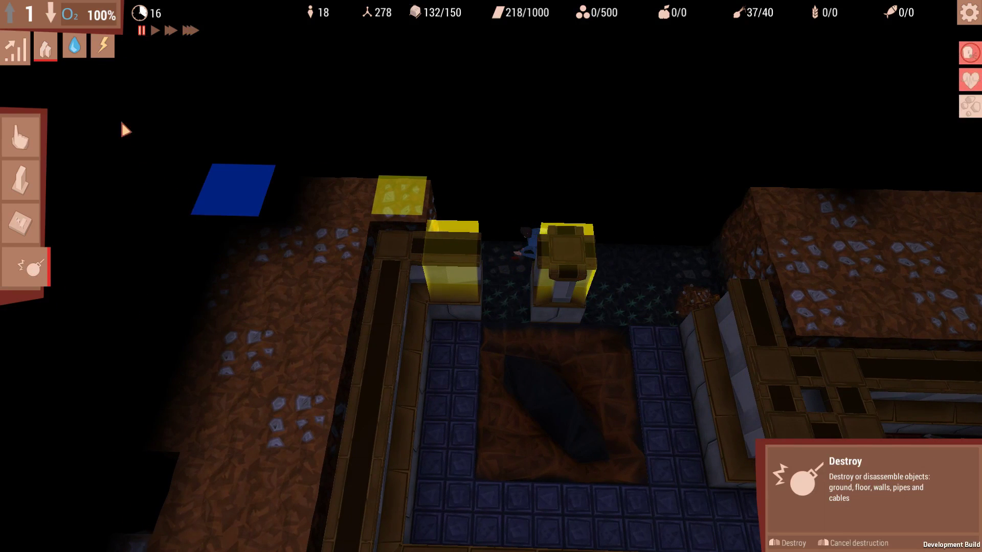
Step: Plan a basic wall row along the lift room's back edge and confirm the order
left_click(27, 238)
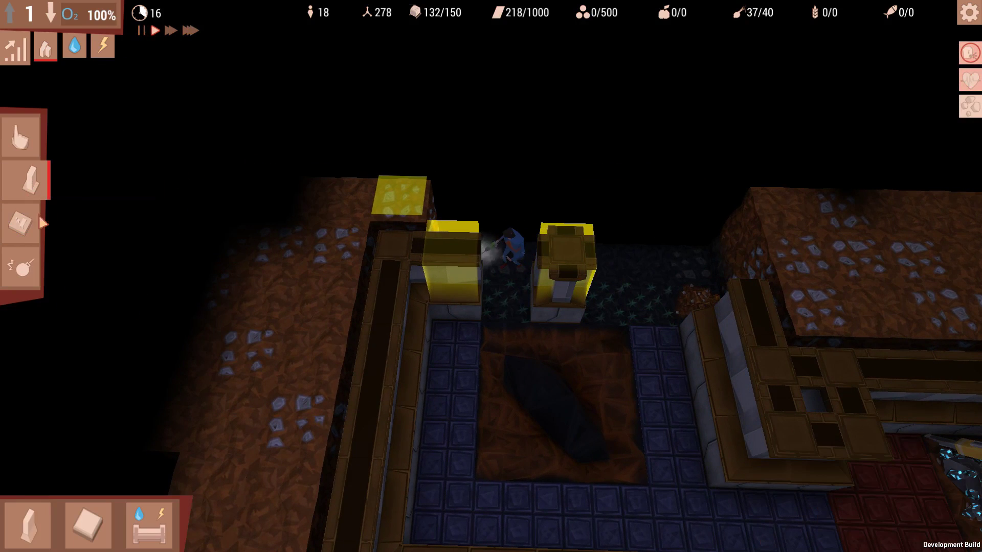
left_click(36, 524)
left_click(65, 438)
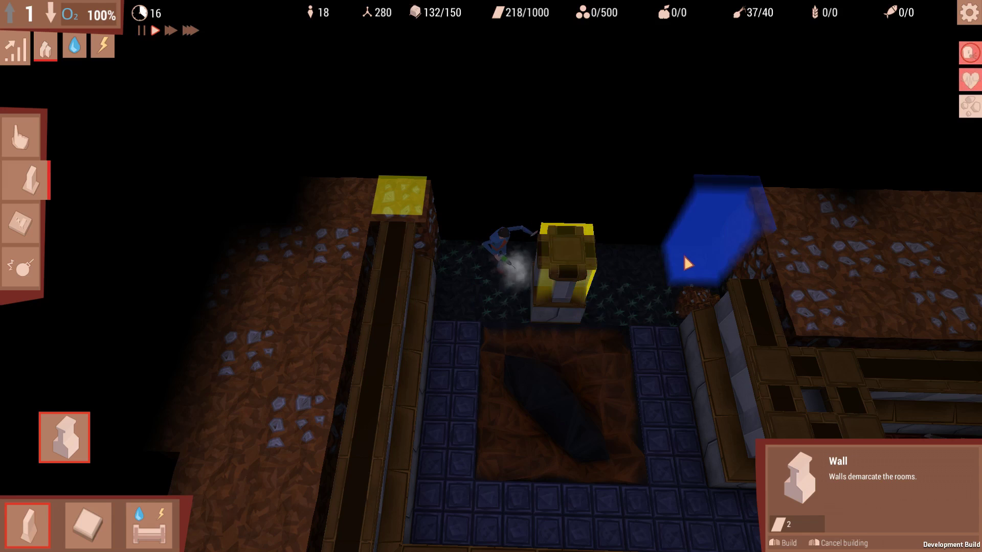
mouse_move(687, 263)
left_mouse_down()
mouse_move(469, 251)
mouse_move(713, 307)
left_mouse_up()
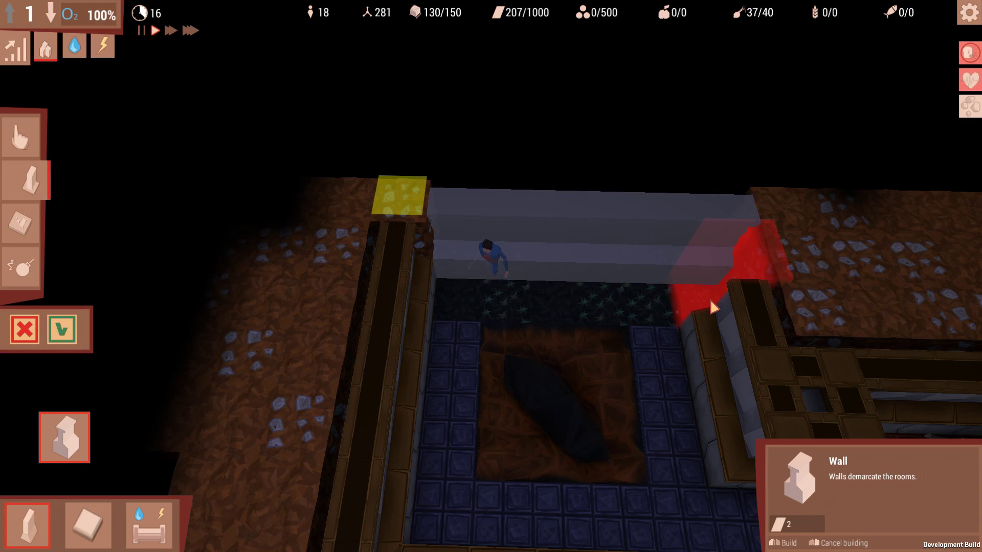
left_click(61, 329)
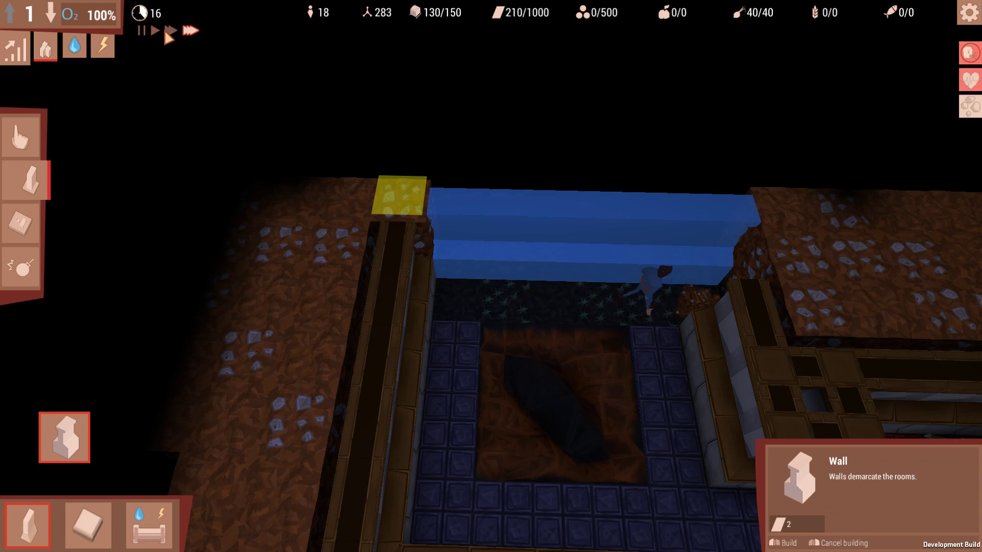
key("d")
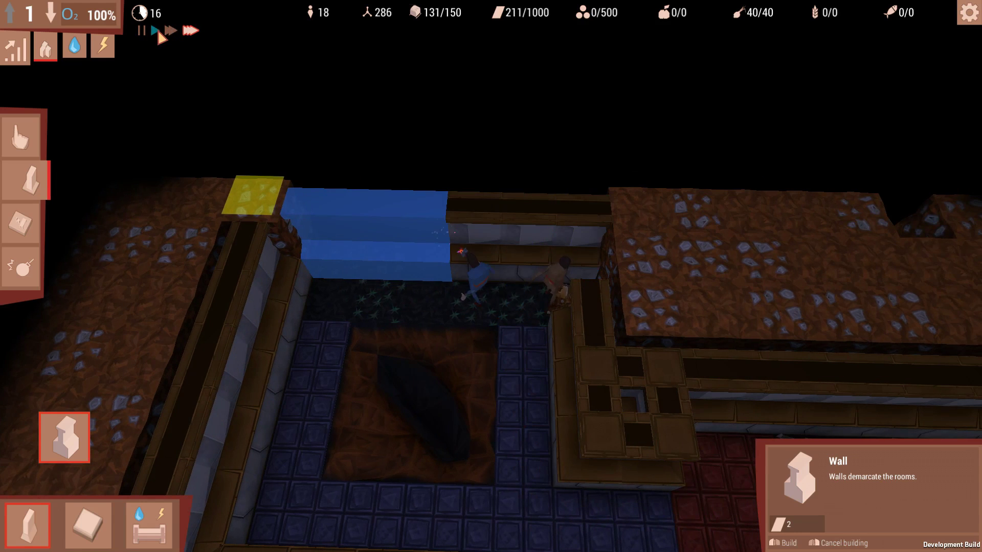
Step: At normal speed, plan wall pieces at the room's corner and confirm them
left_click(156, 26)
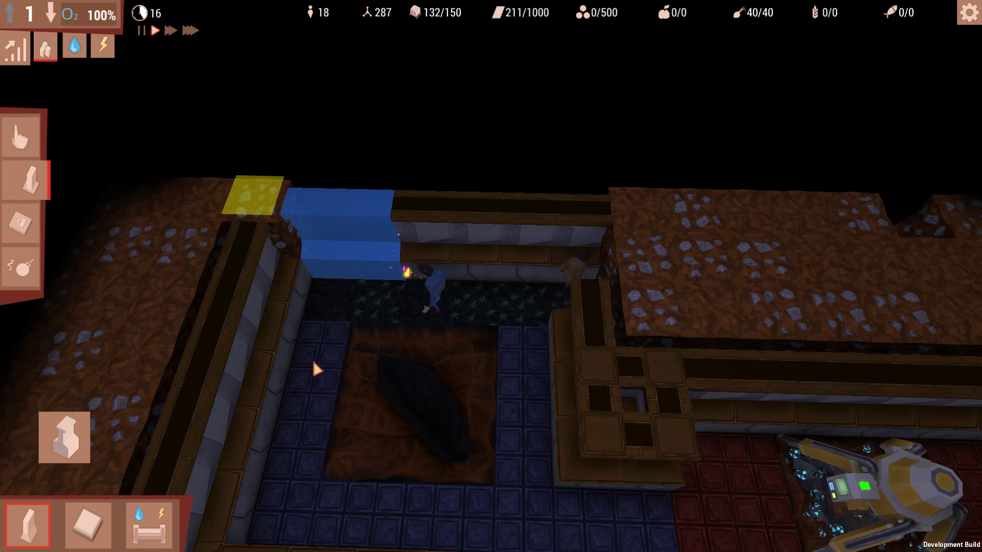
left_click(65, 437)
left_click(588, 307)
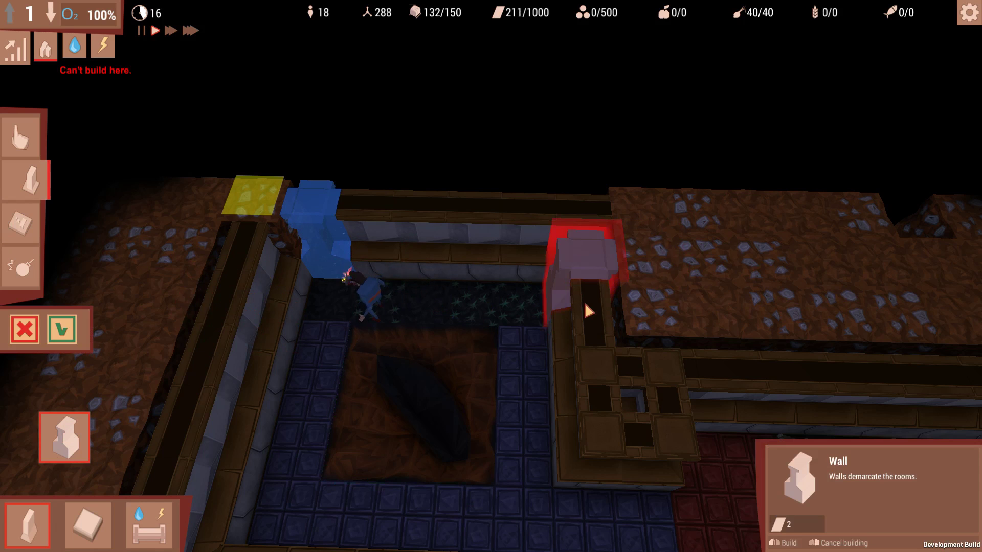
left_click(62, 332)
key("s")
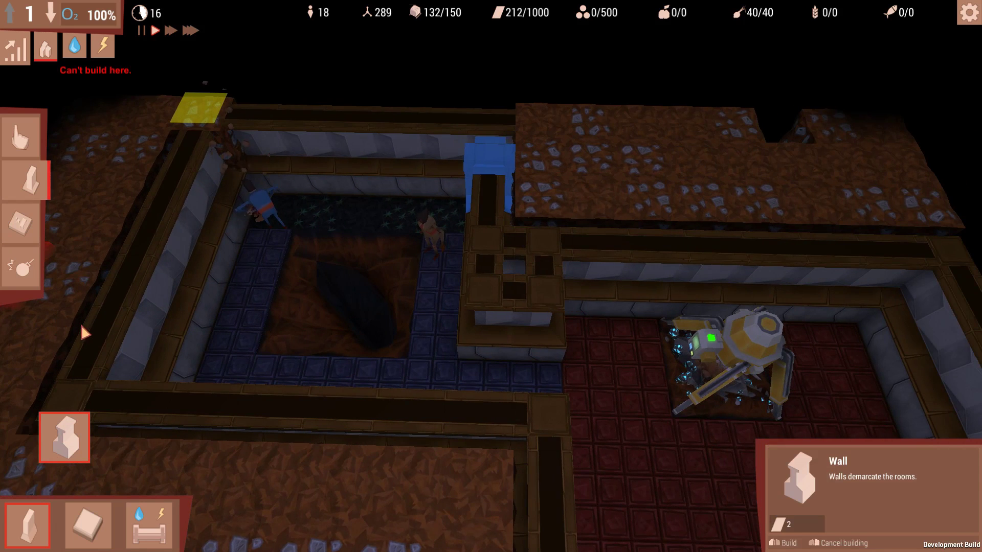
scroll(248, 333, "up", 2)
right_click(603, 406)
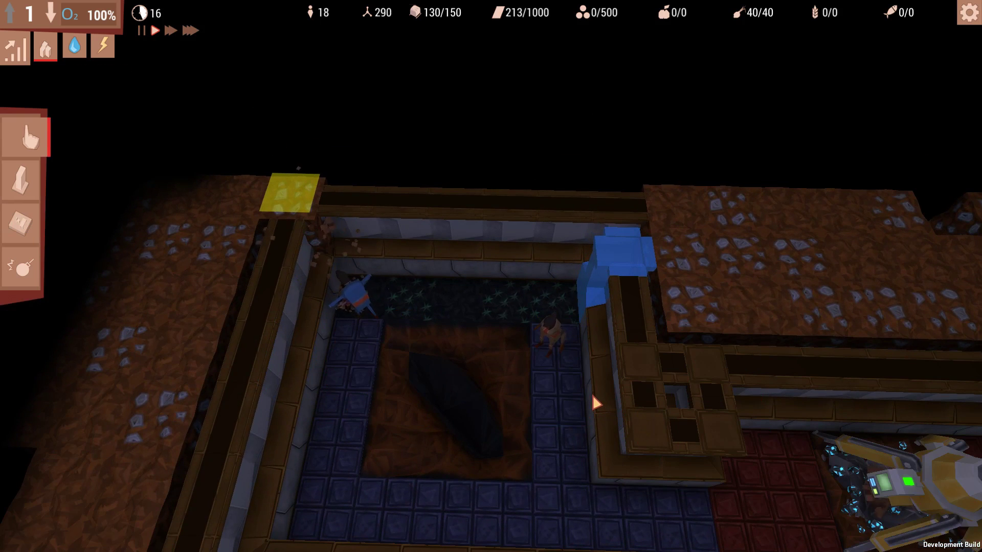
Step: Plan another wall at the opposite corner, then briefly speed up the simulation
key("e")
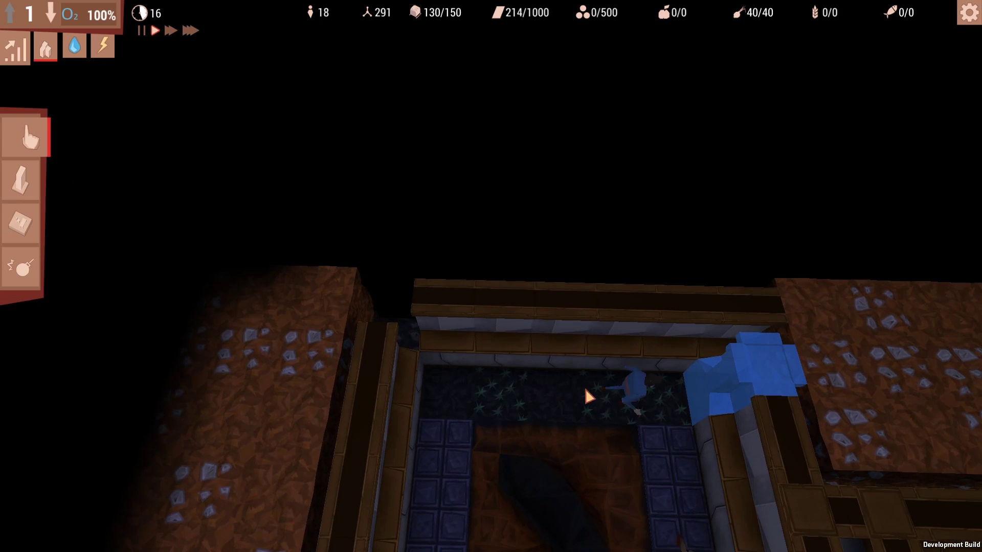
left_click(27, 192)
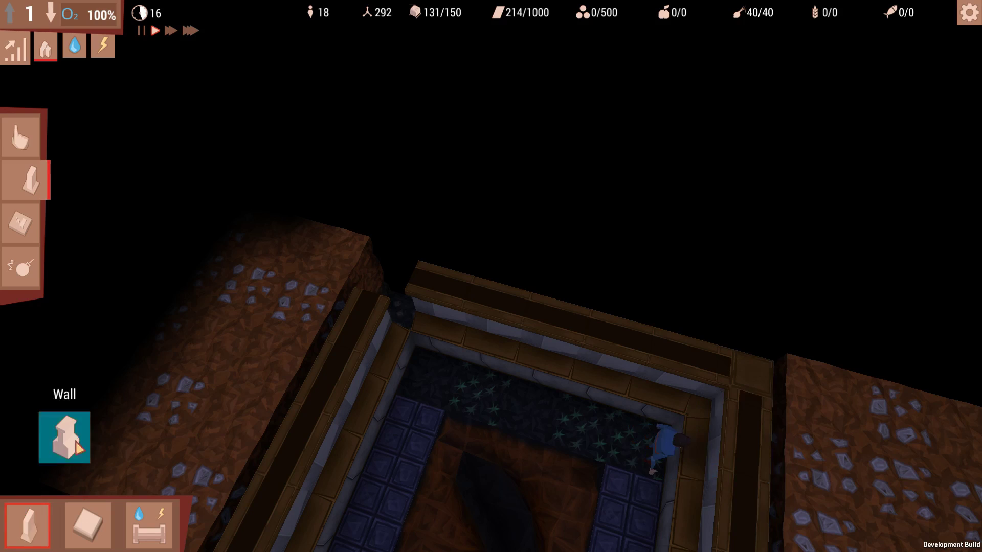
left_click(29, 525)
left_click(392, 265)
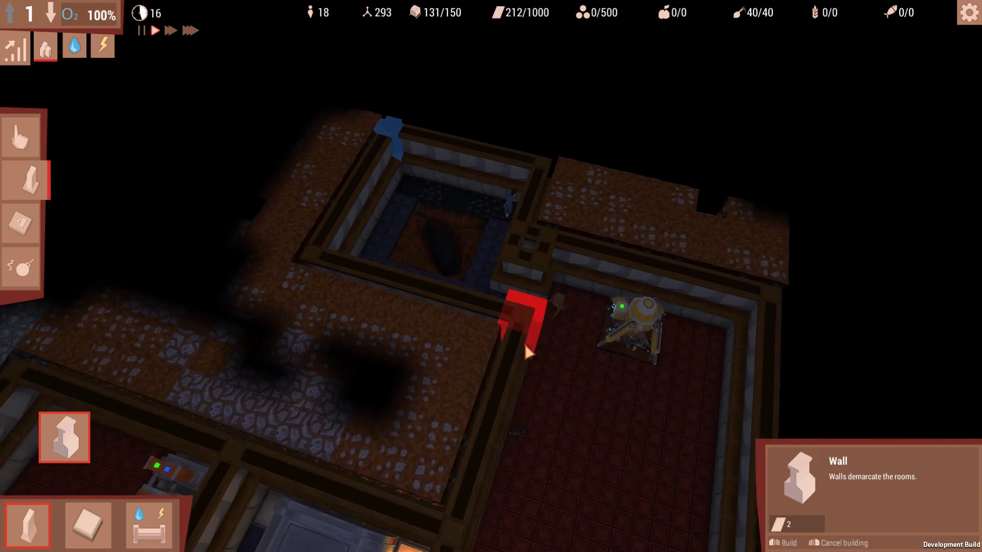
right_click(529, 330)
left_click(191, 30)
left_click(156, 30)
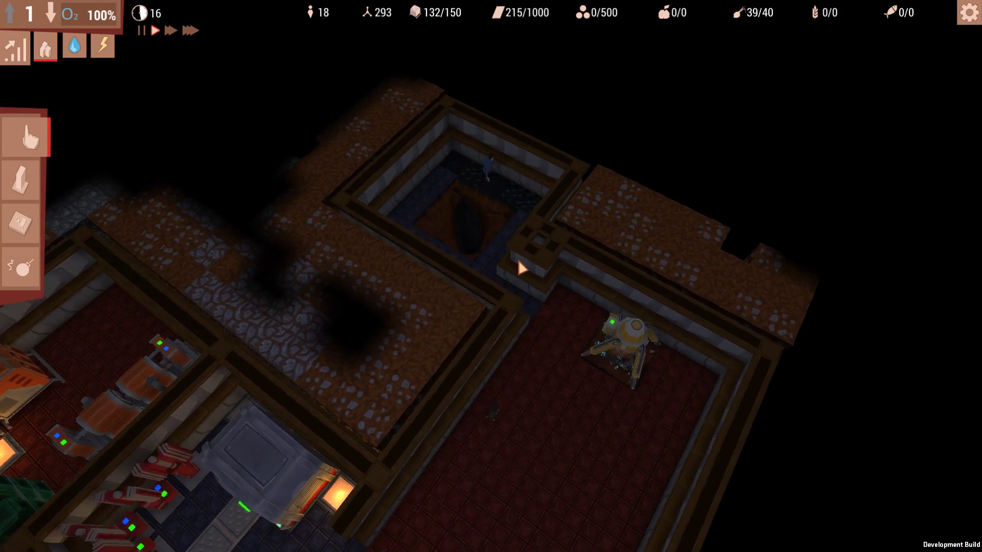
Step: Paint the lift room's remaining floor strip with blue polycarbonate tiles
left_click(12, 264)
left_click(20, 223)
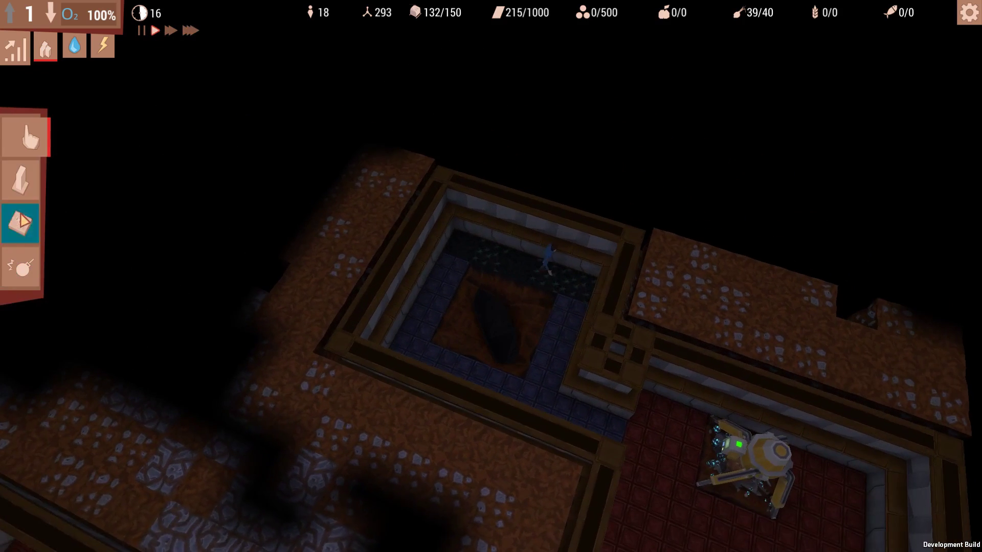
left_click(20, 181)
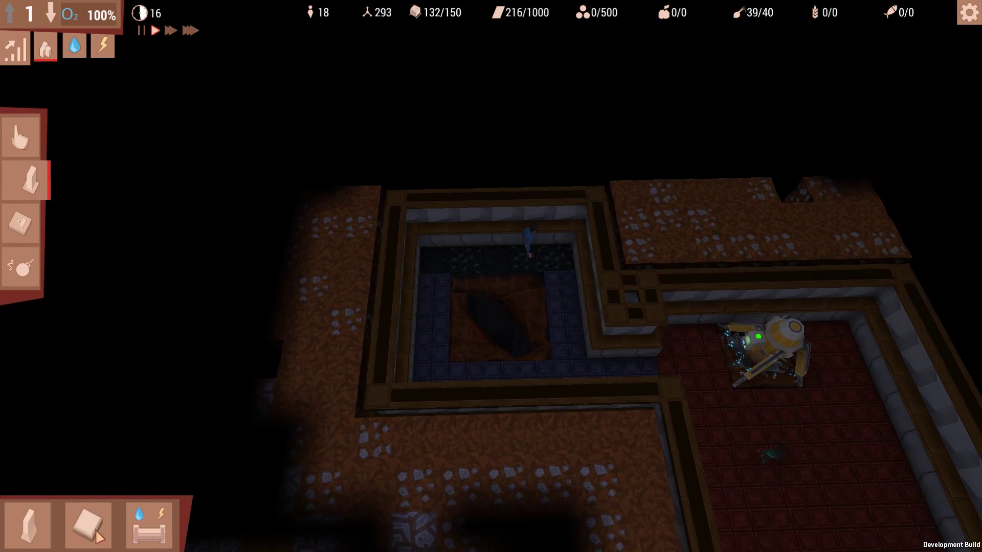
left_click(87, 525)
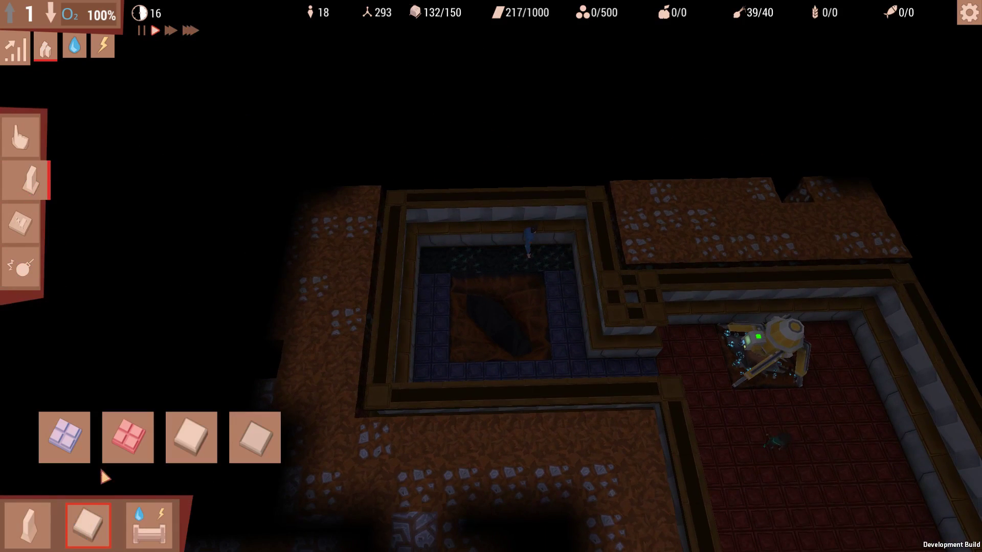
left_click(65, 437)
left_click(479, 272)
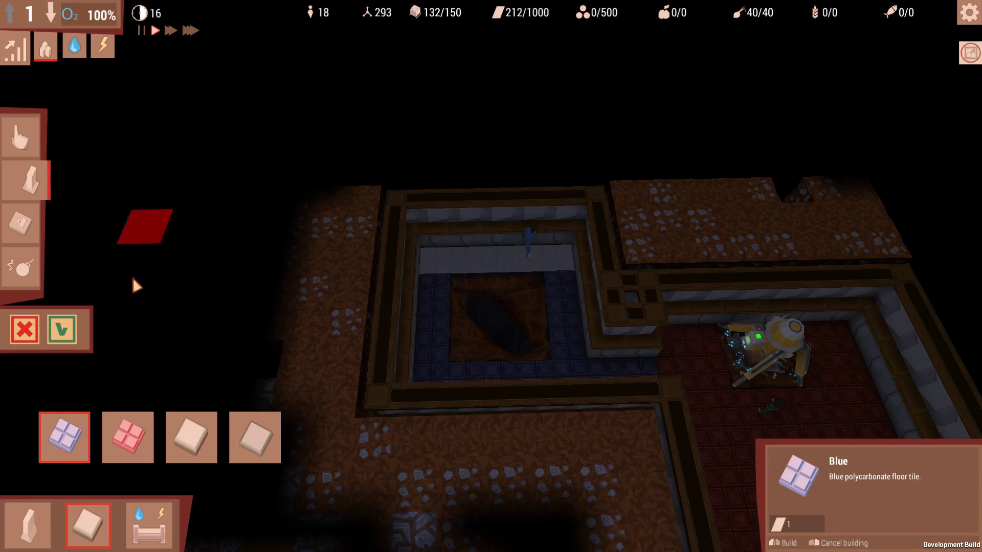
right_click(228, 309)
Step: Run at fastest speed and pan around the base while residents lay the tiles
key("a")
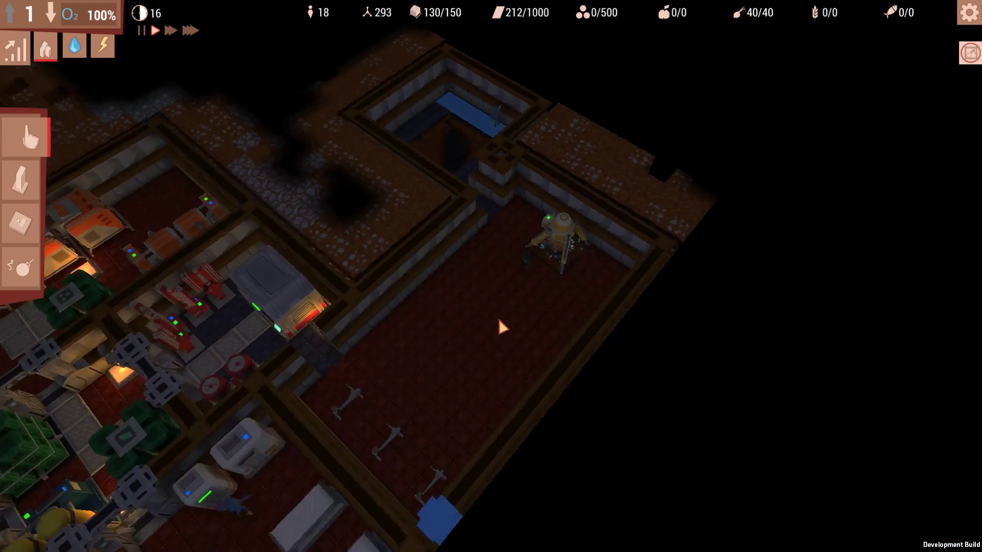
scroll(751, 189, "up", 2)
scroll(701, 222, "up", 3)
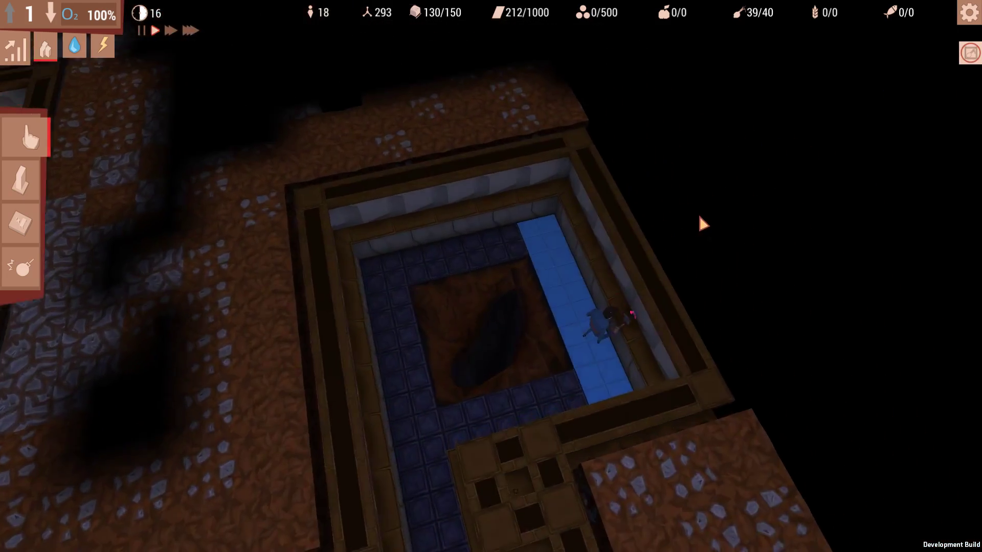
key("q")
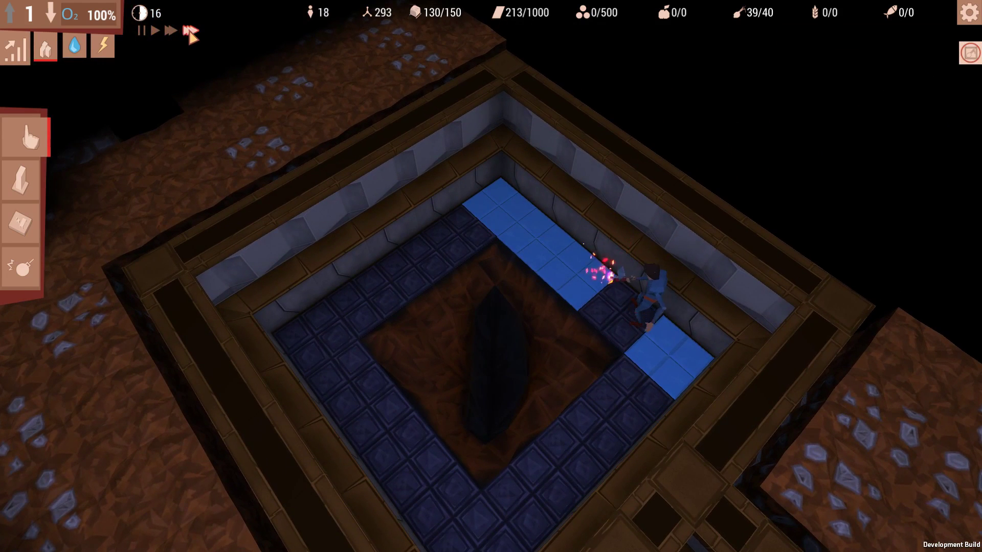
left_click(190, 33)
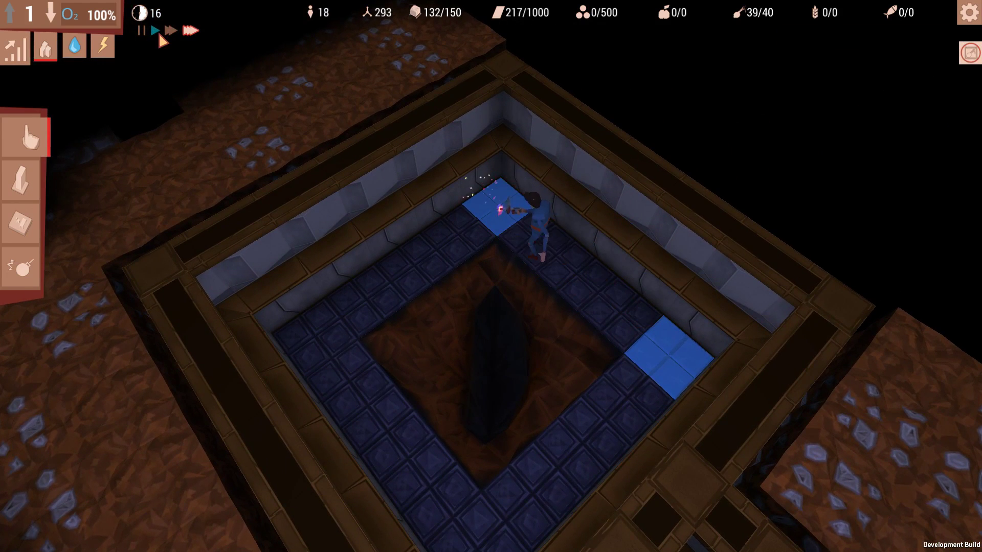
key("s")
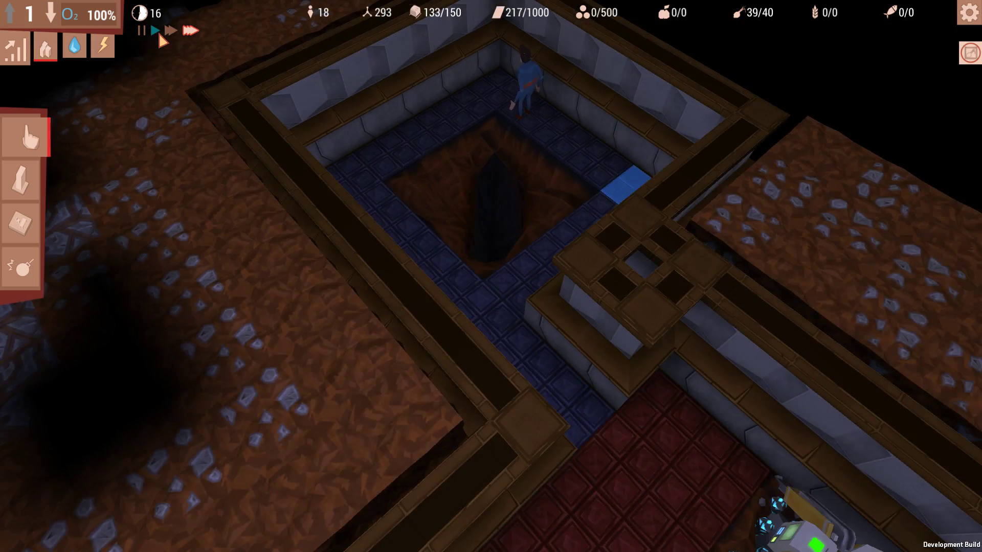
key("s")
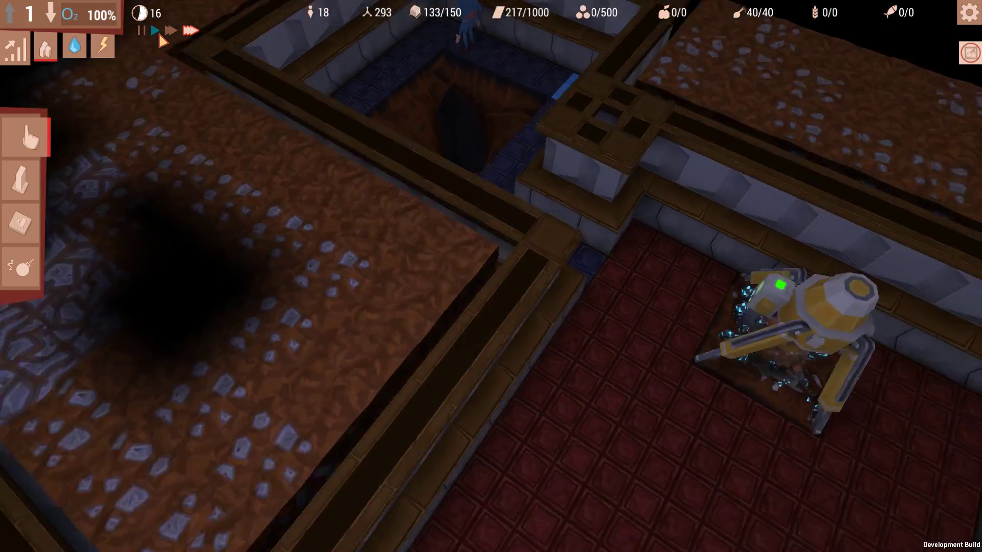
key("w")
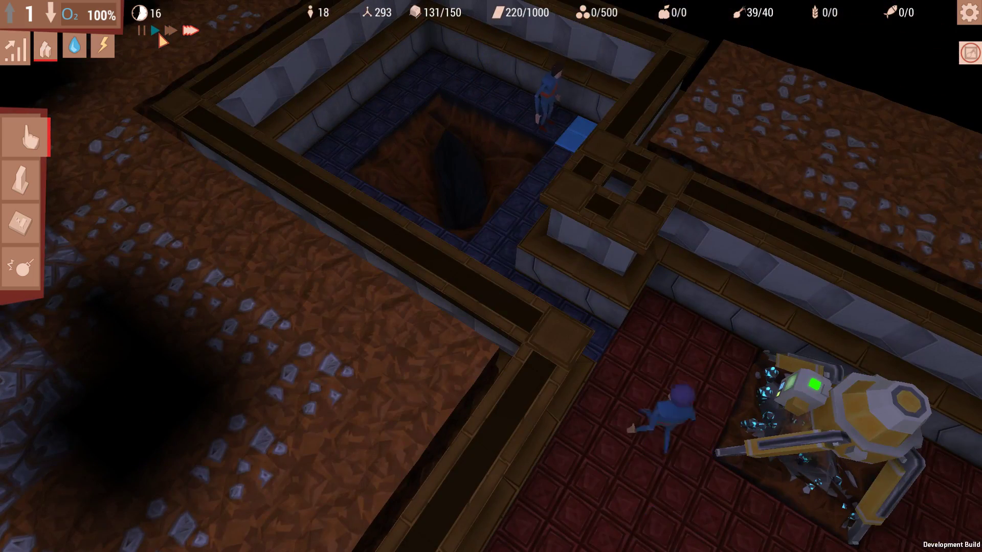
scroll(161, 40, "up", 2)
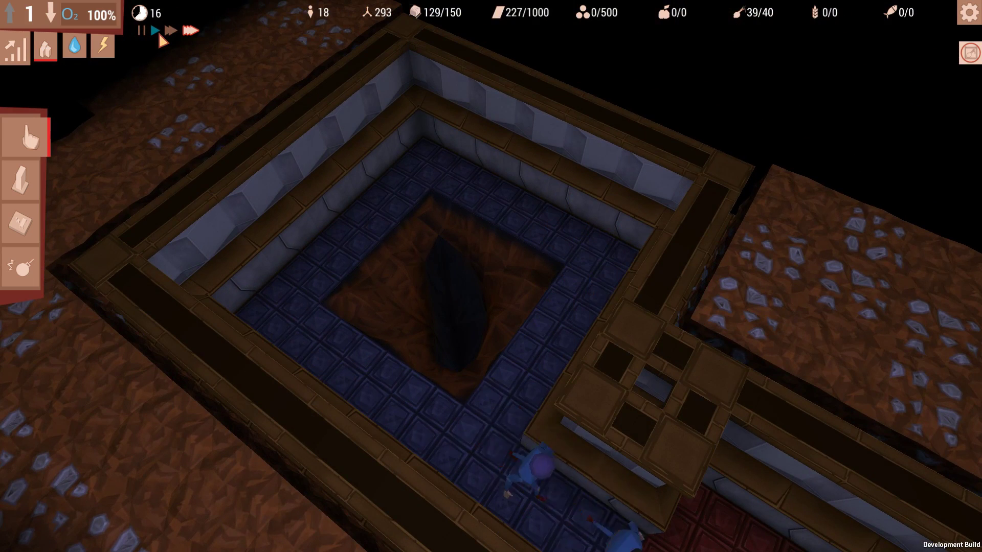
scroll(161, 40, "down", 2)
key("s")
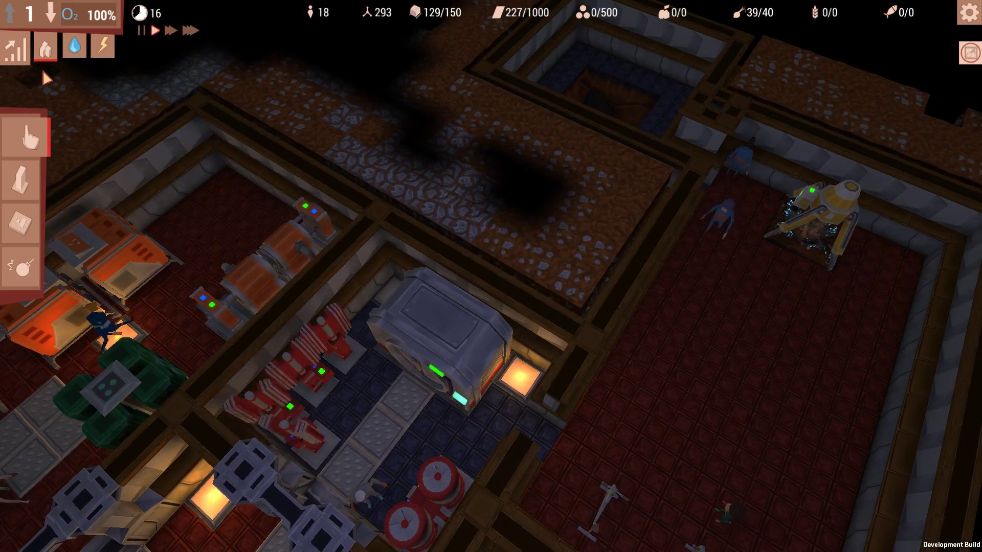
key("Page_Down")
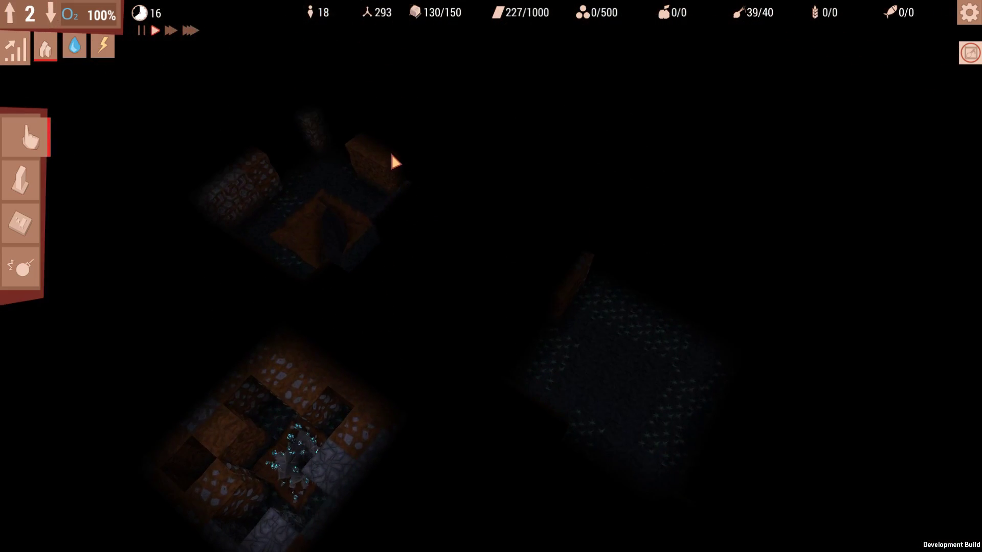
key("a")
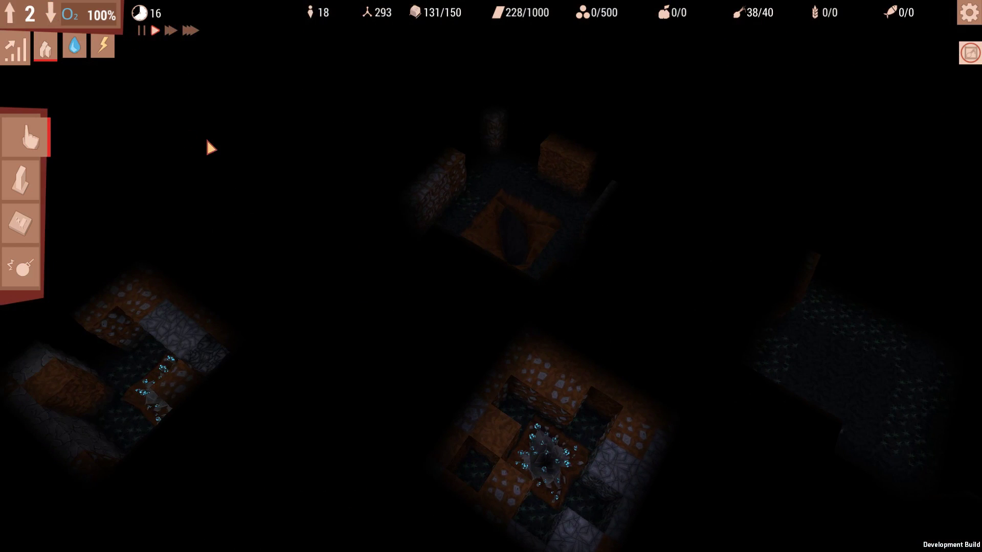
key("s")
key("w")
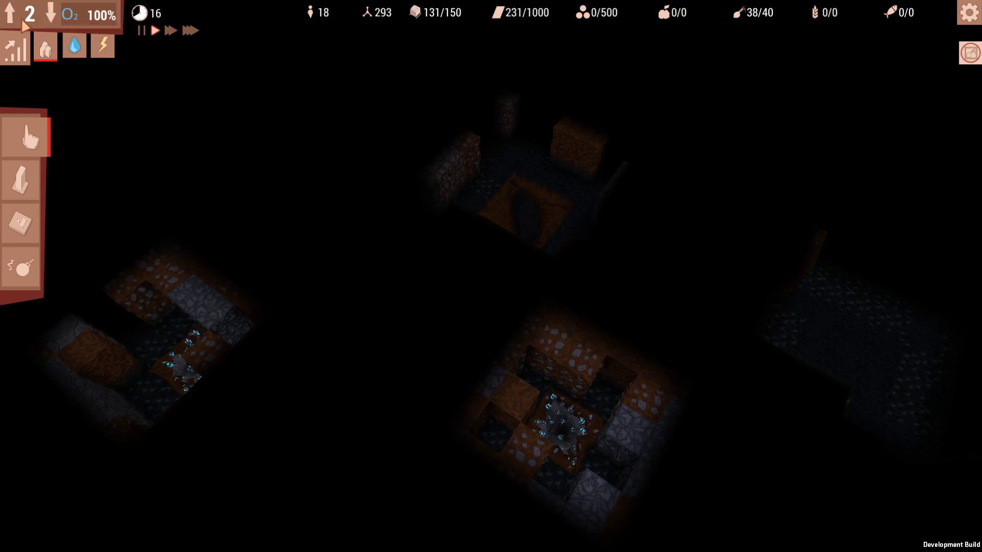
key("d")
key("s")
key("w")
key("a")
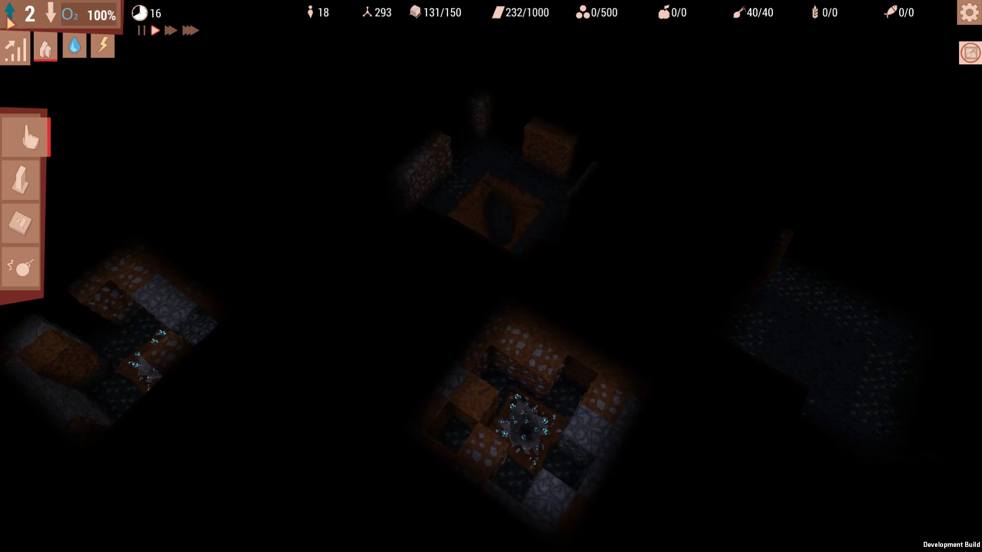
left_click(9, 20)
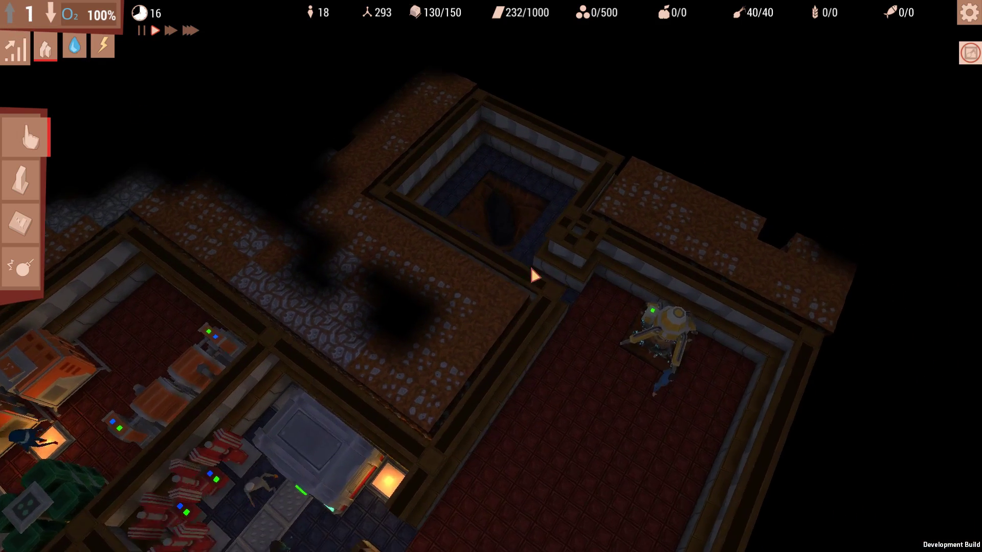
key("w")
key("a")
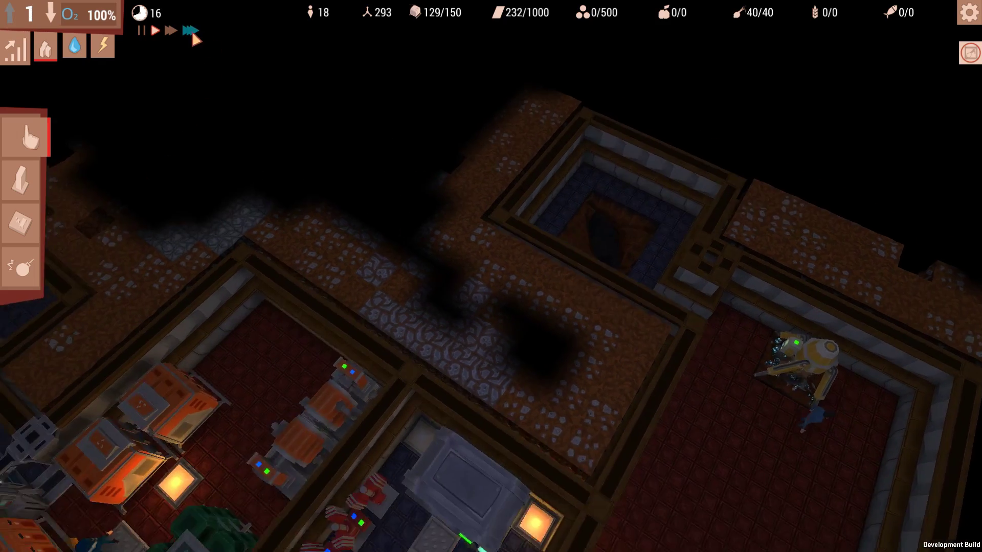
left_click(190, 30)
key("b")
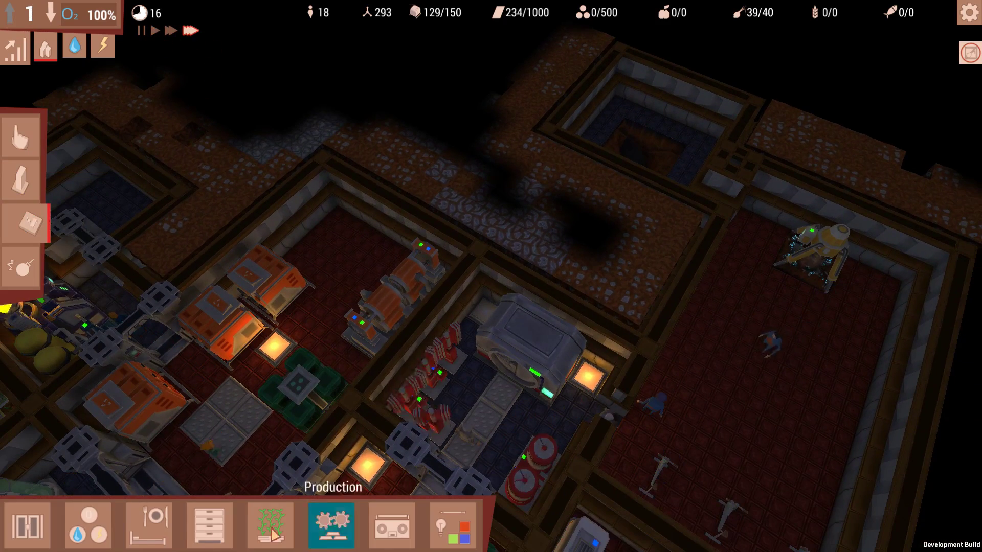
left_click(27, 525)
left_click(222, 437)
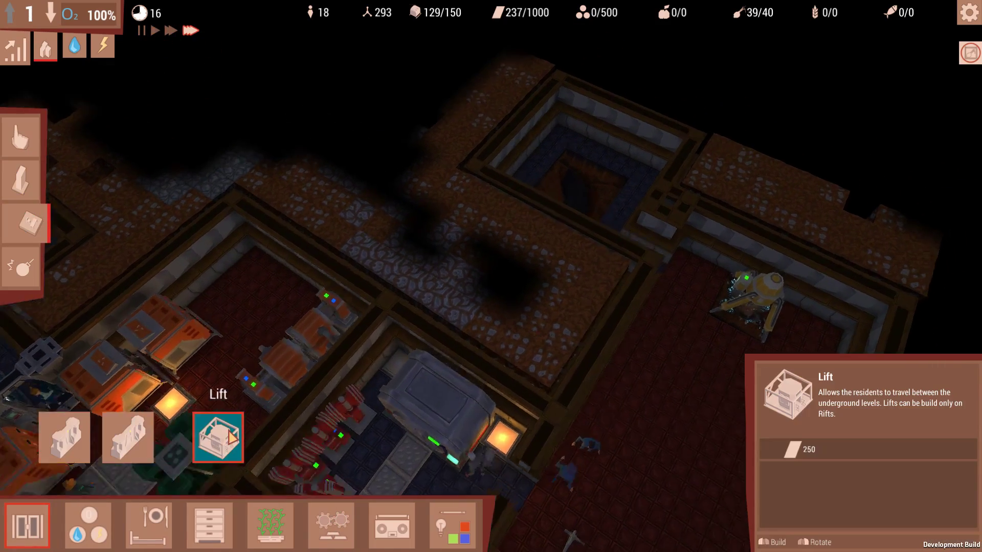
key("w")
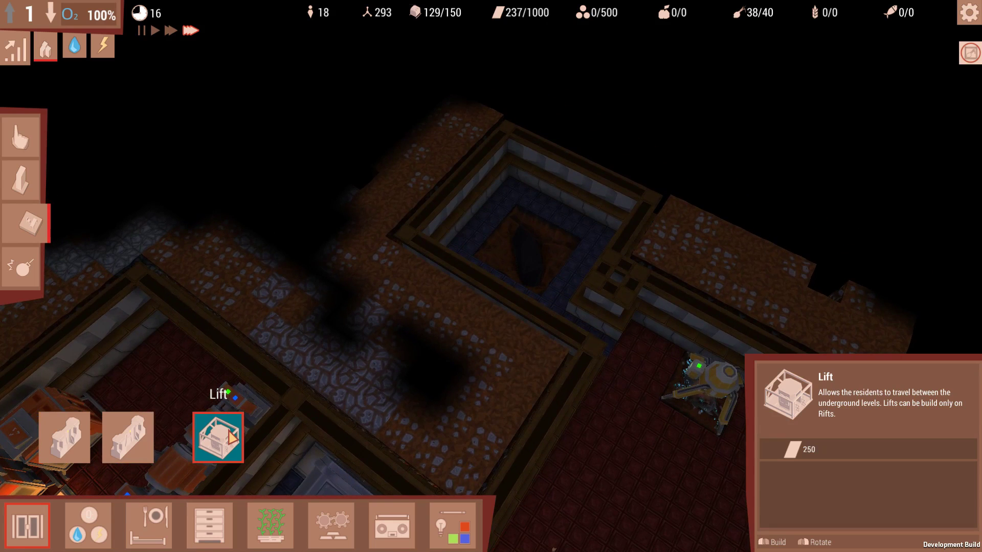
key("d")
scroll(427, 328, "up", 3)
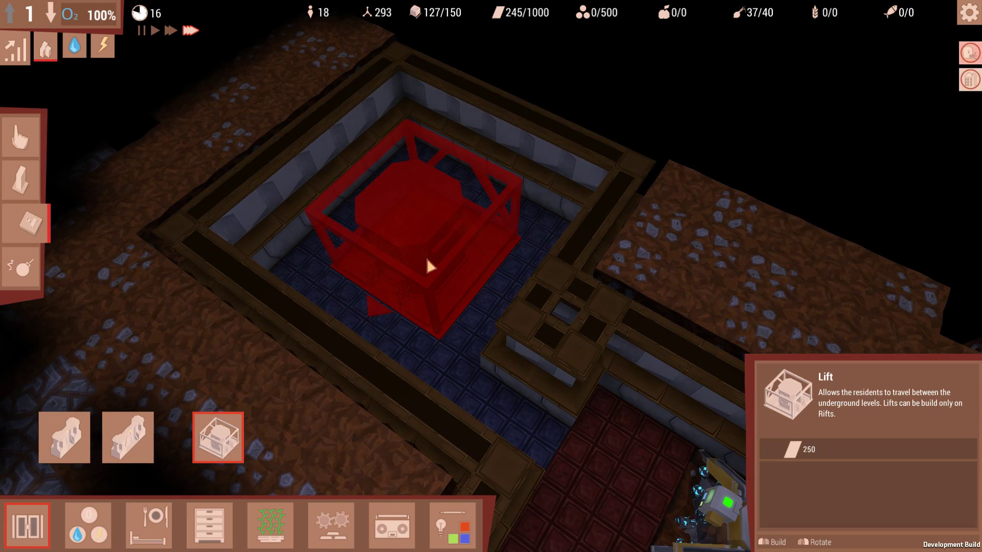
right_click(427, 259)
key("s")
scroll(445, 248, "down", 2)
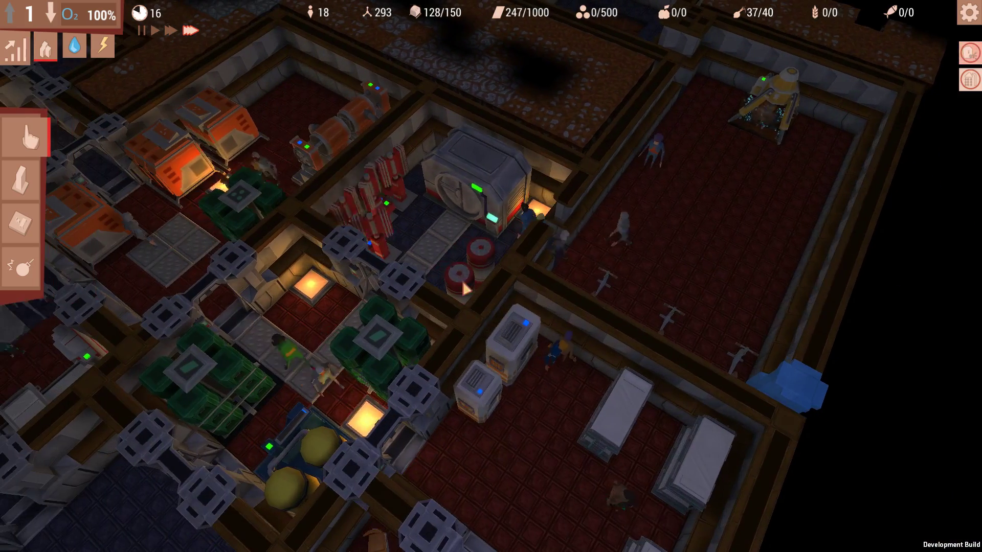
Step: Check the shower pod's status, then bring up the mining machine's details
left_click(506, 363)
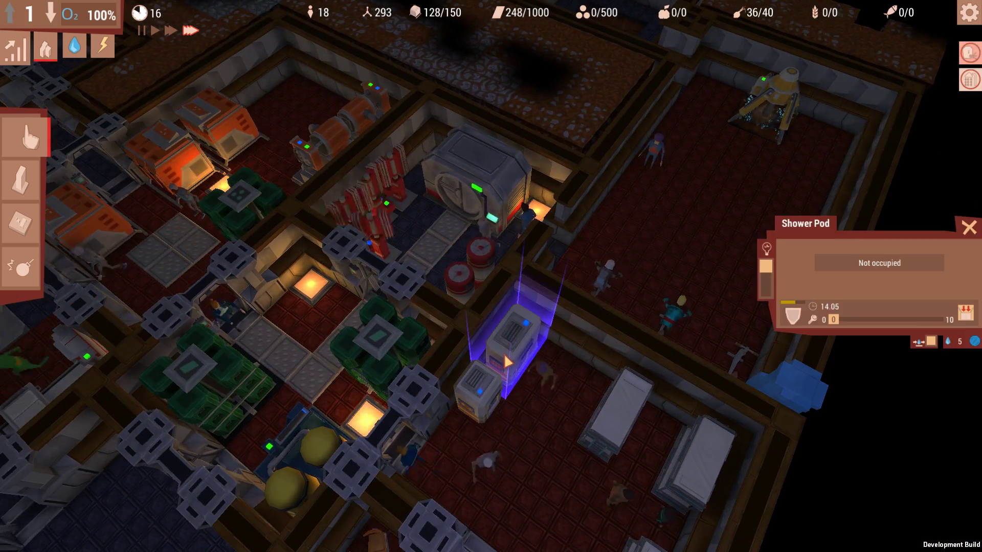
key("s")
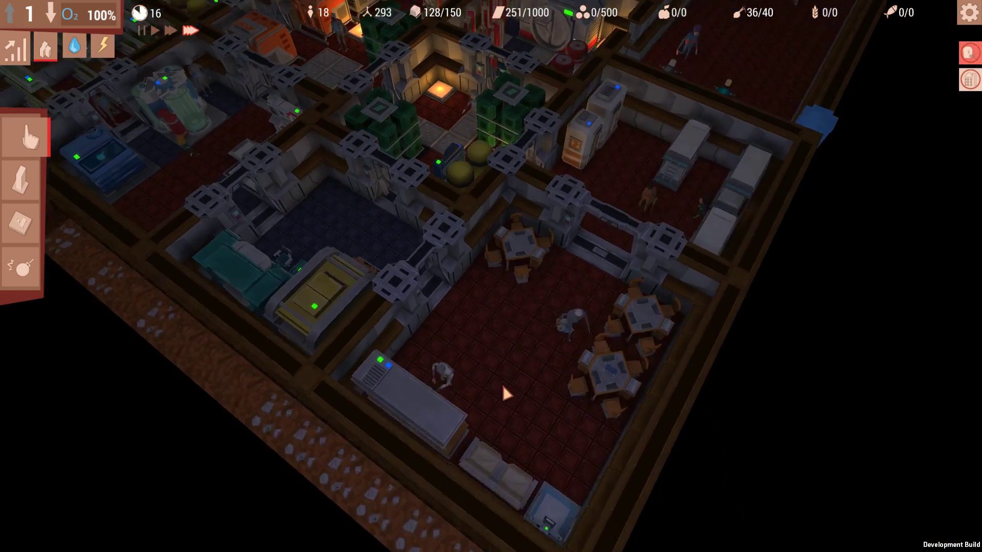
left_click(506, 384)
key("w")
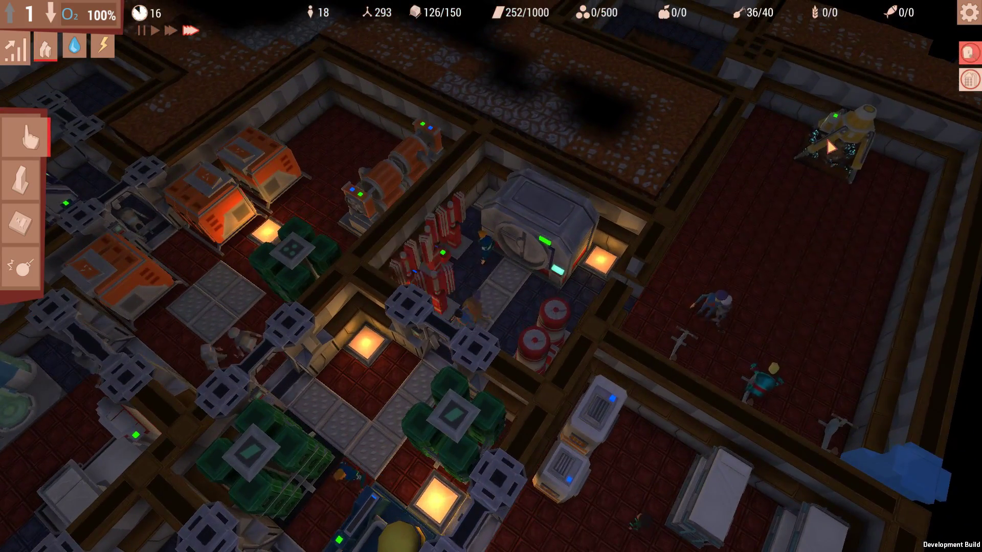
left_click(831, 148)
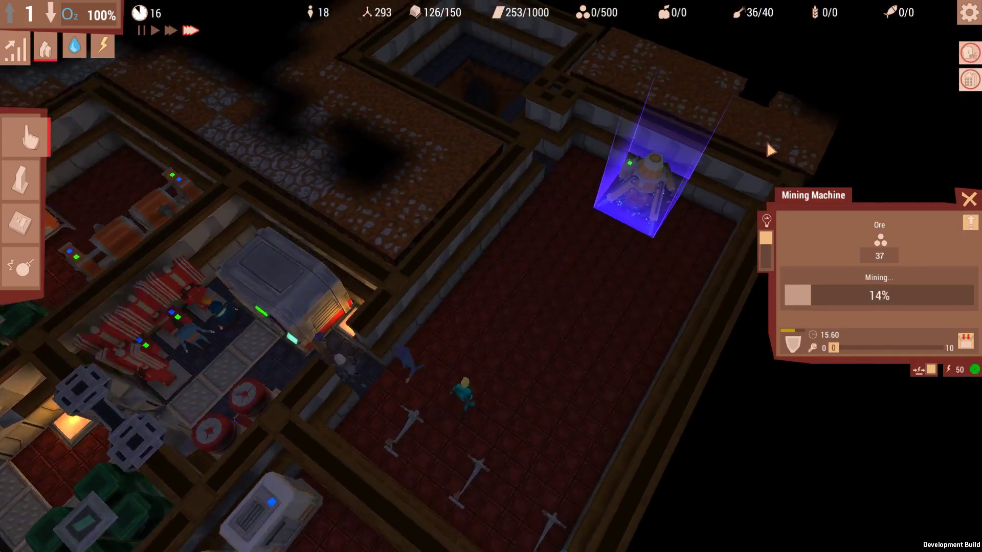
scroll(163, 36, "up", 2)
Step: Check the entrance and garbage recycler, then pan over to the empty rift room
key("d")
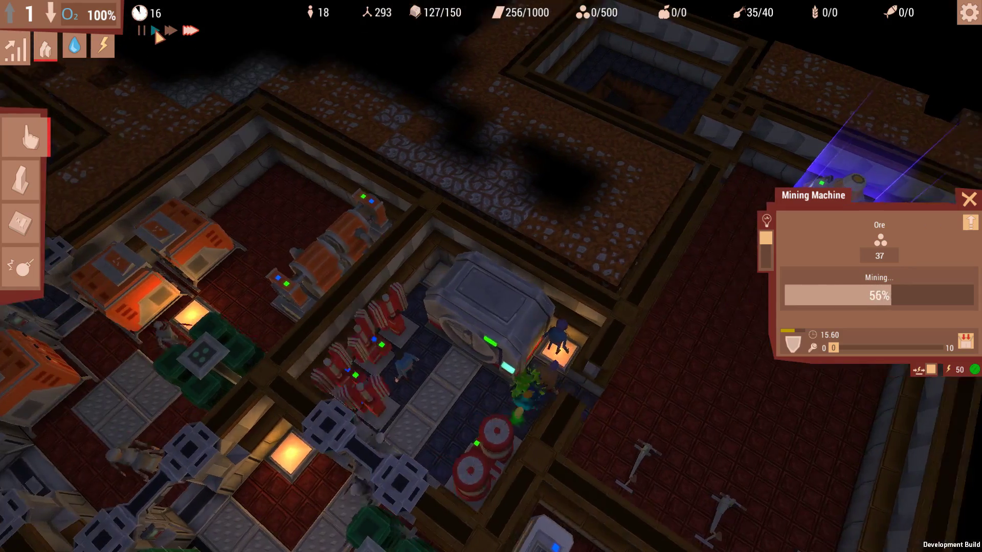
key("a")
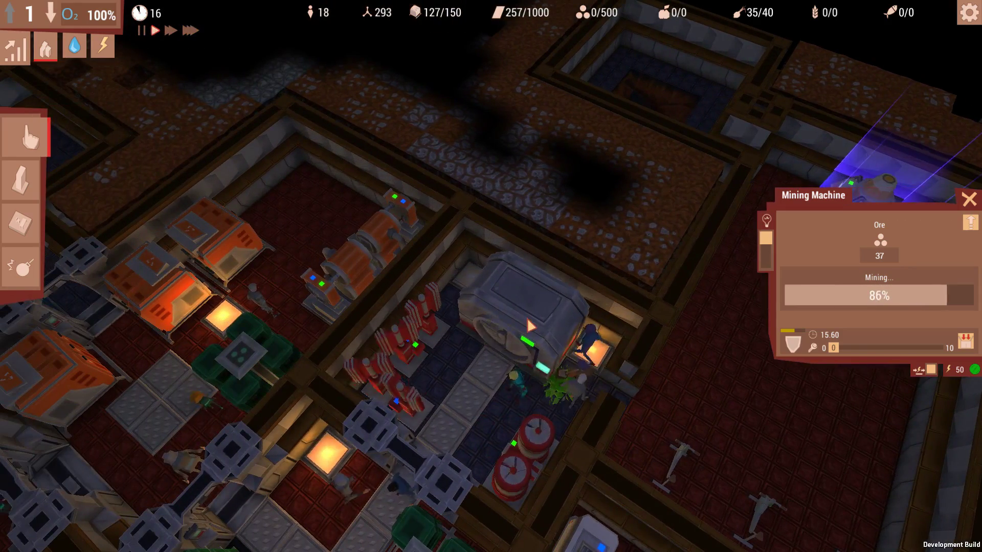
left_click(527, 329)
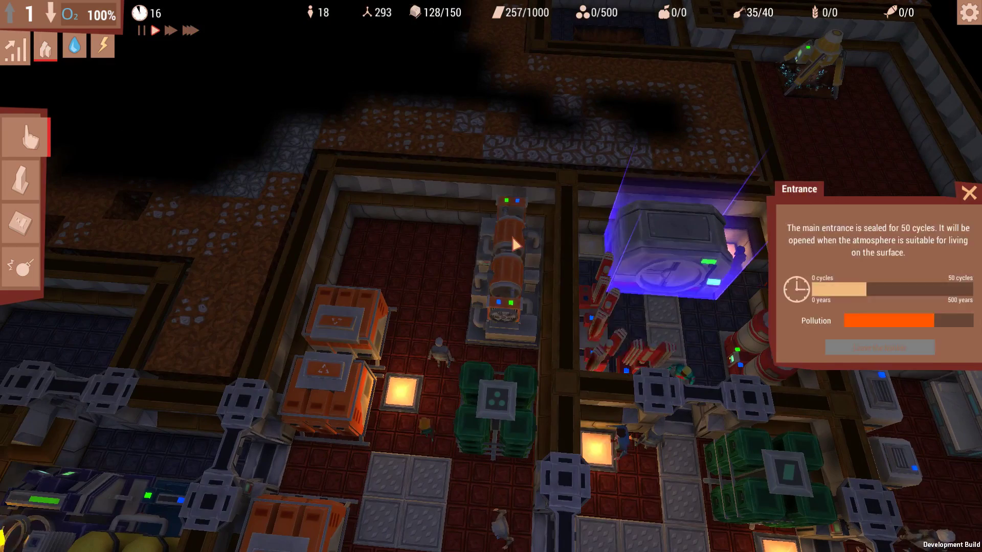
left_click(511, 236)
scroll(511, 236, "up", 1)
key("s")
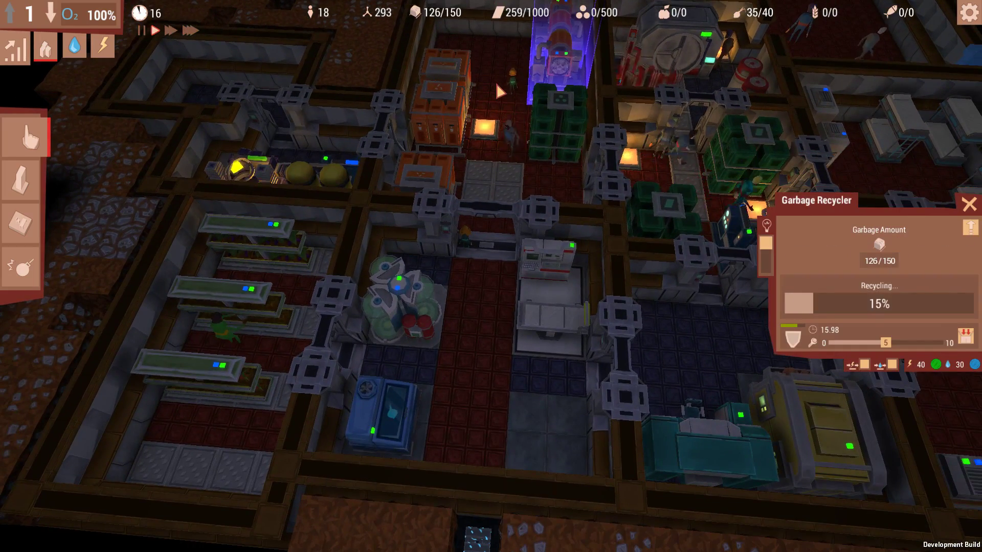
key("d")
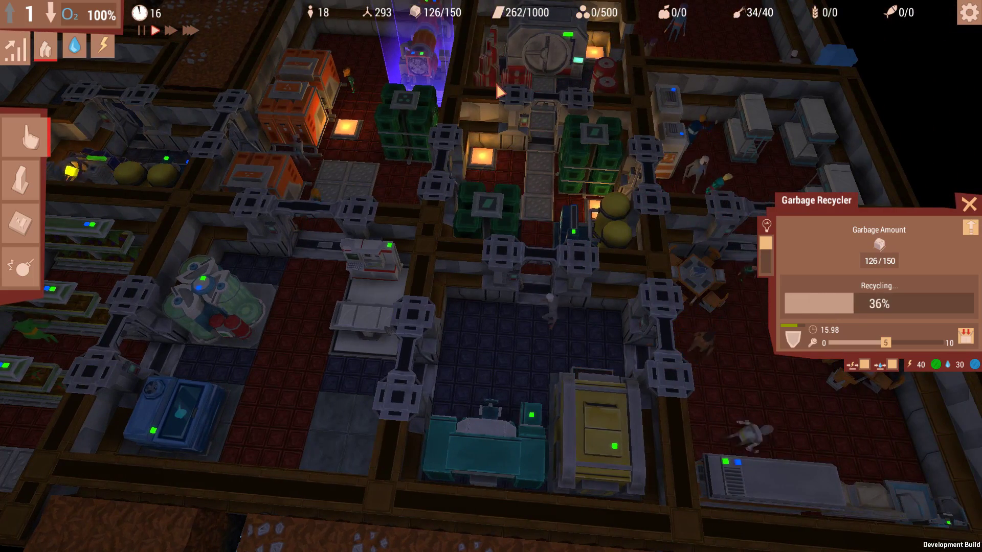
key("w")
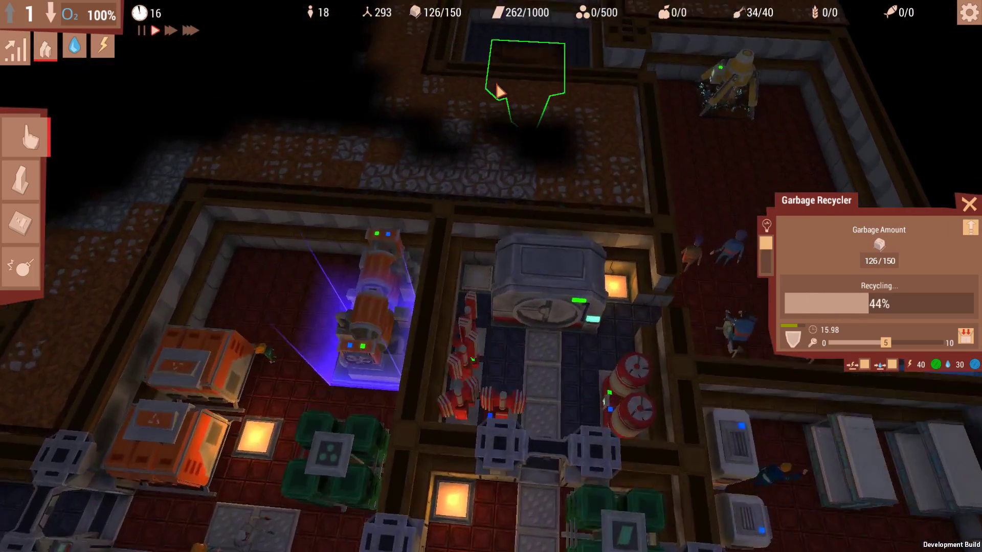
key("w")
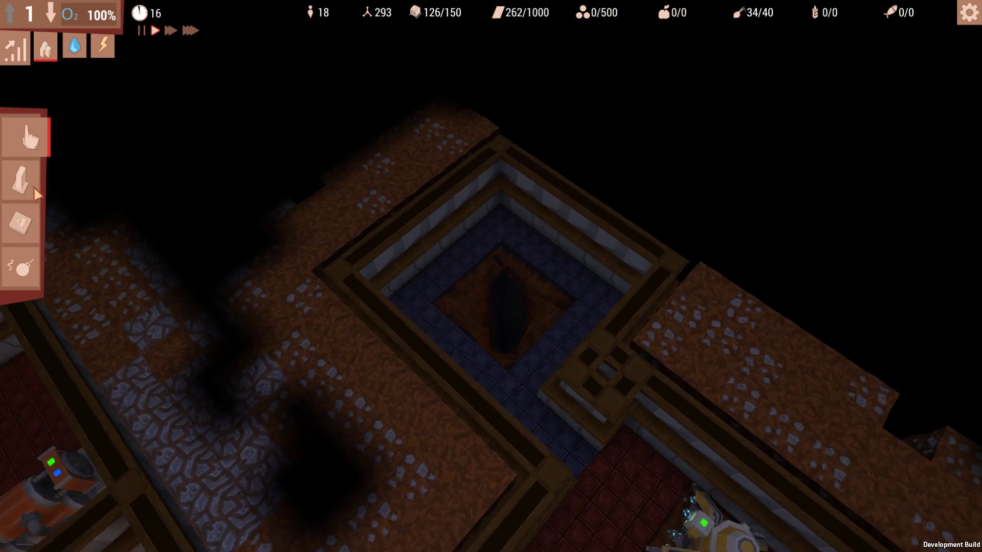
Step: Place a Lift from Doors and Lifts onto the rift in the walled room
left_click(20, 222)
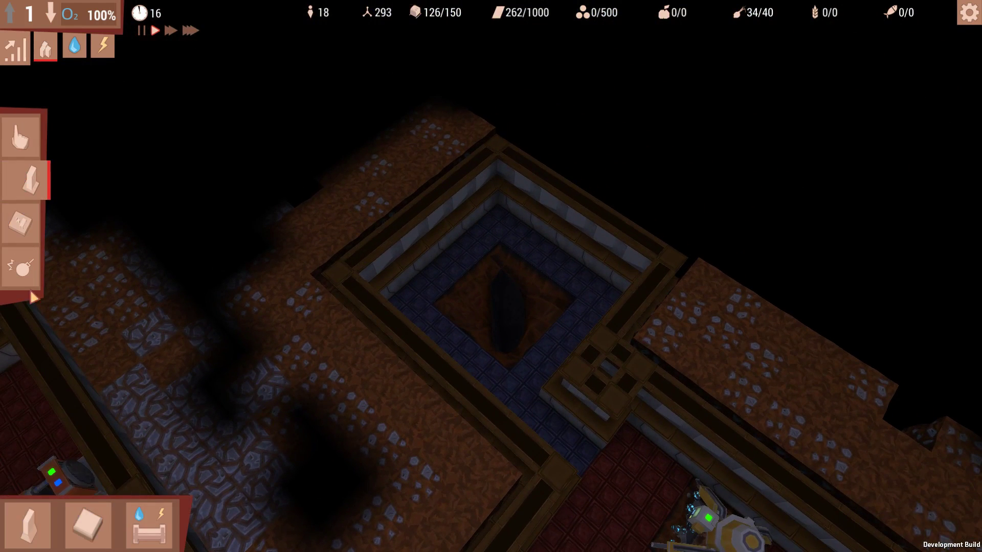
left_click(21, 224)
left_click(28, 526)
left_click(217, 437)
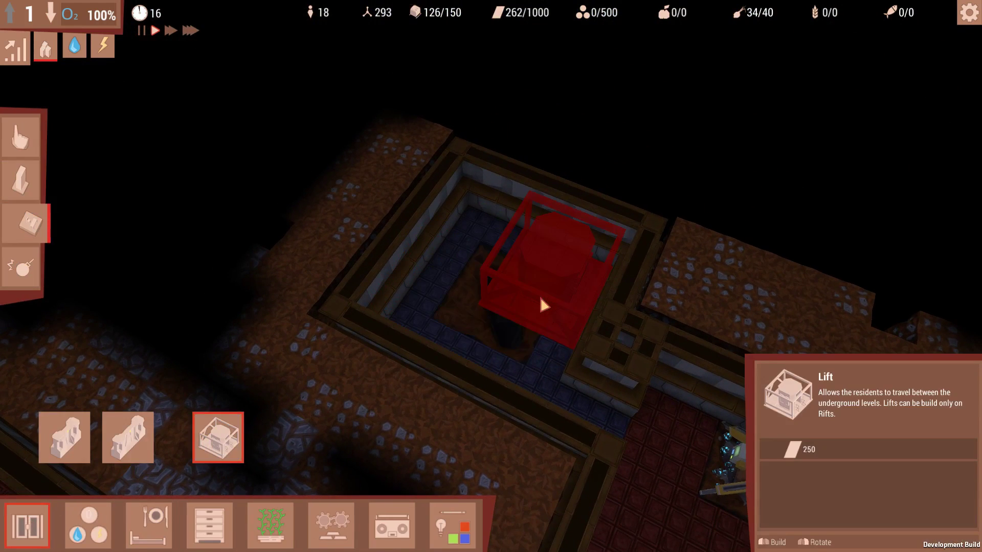
left_click(511, 305)
right_click(647, 294)
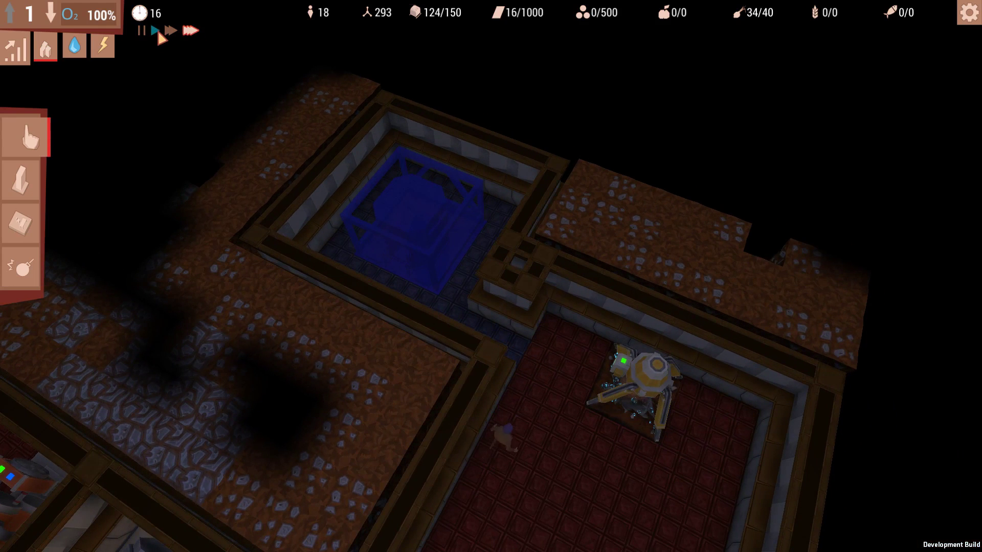
Step: Check the lift blueprint's construction progress while looking over nearby rooms
key("s")
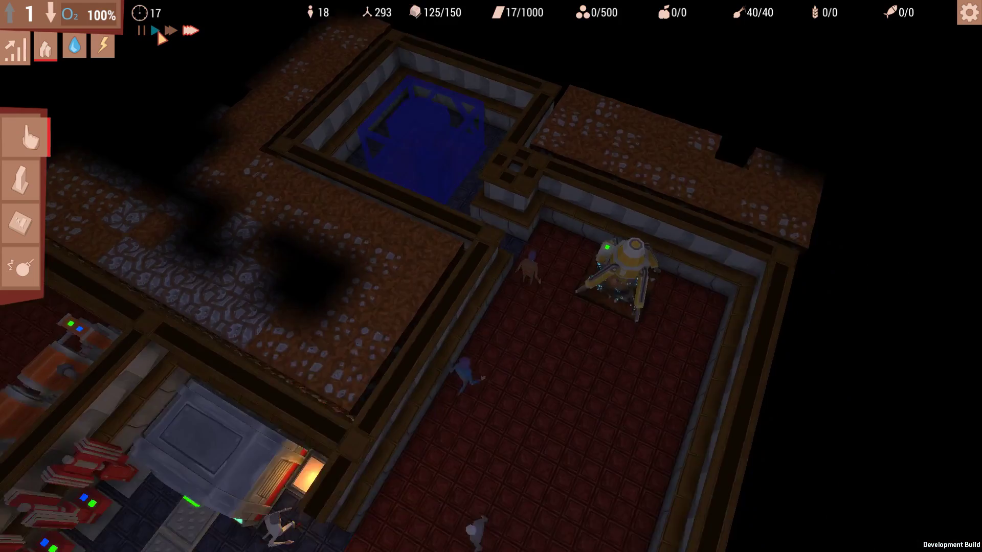
key("w")
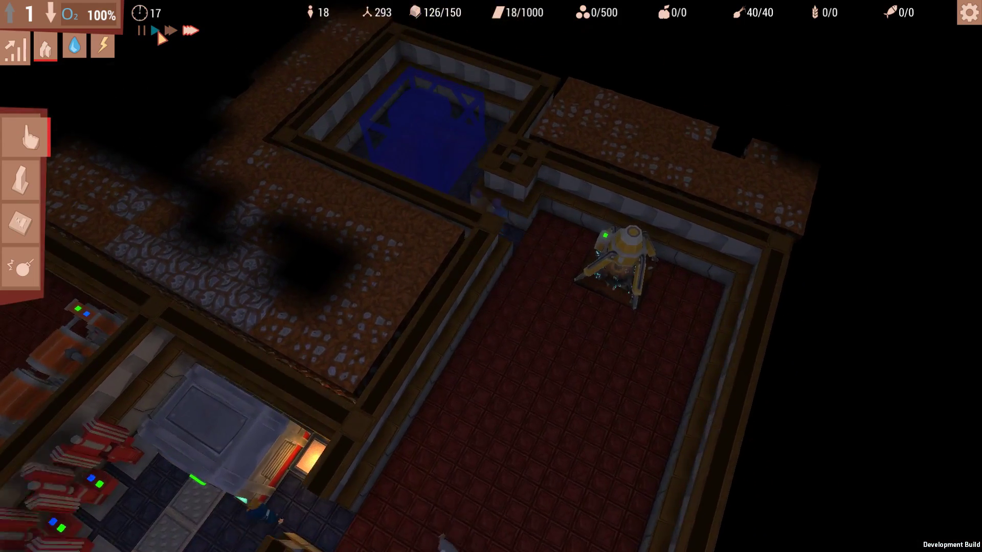
key("s")
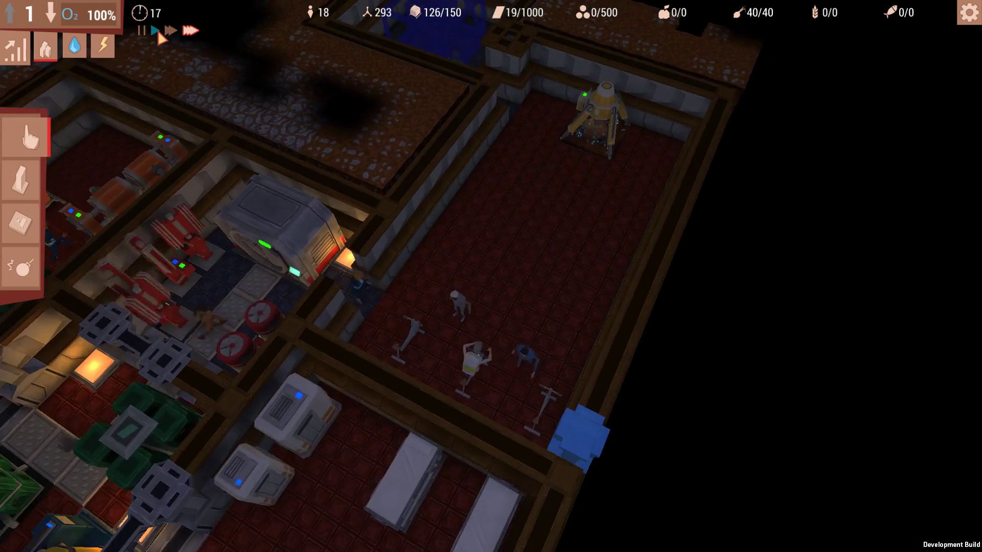
key("w")
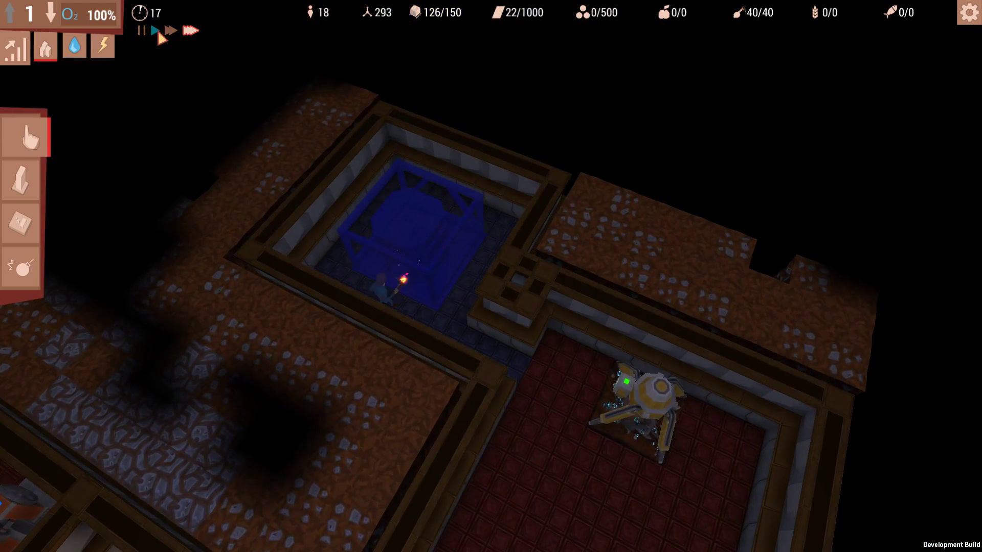
left_click(451, 233)
key("s")
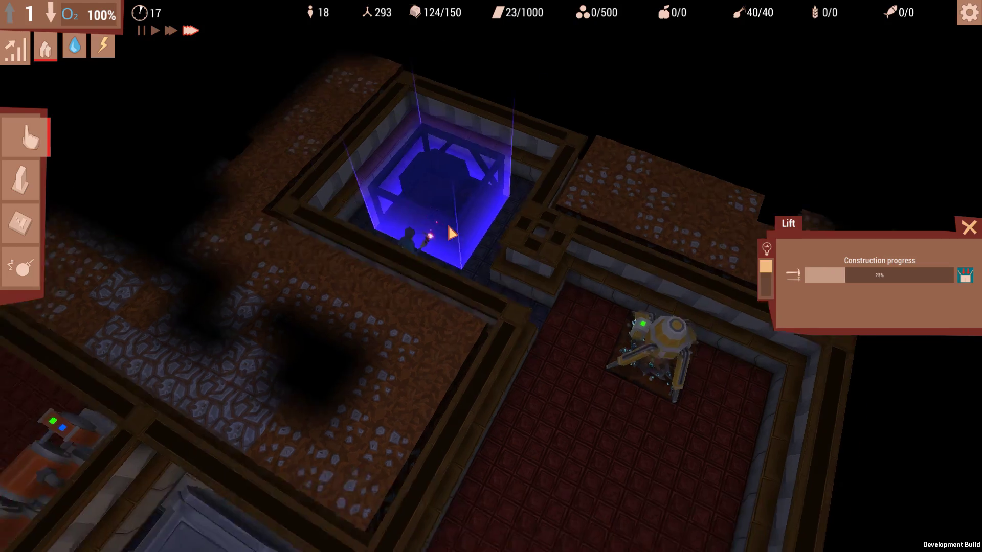
key("w")
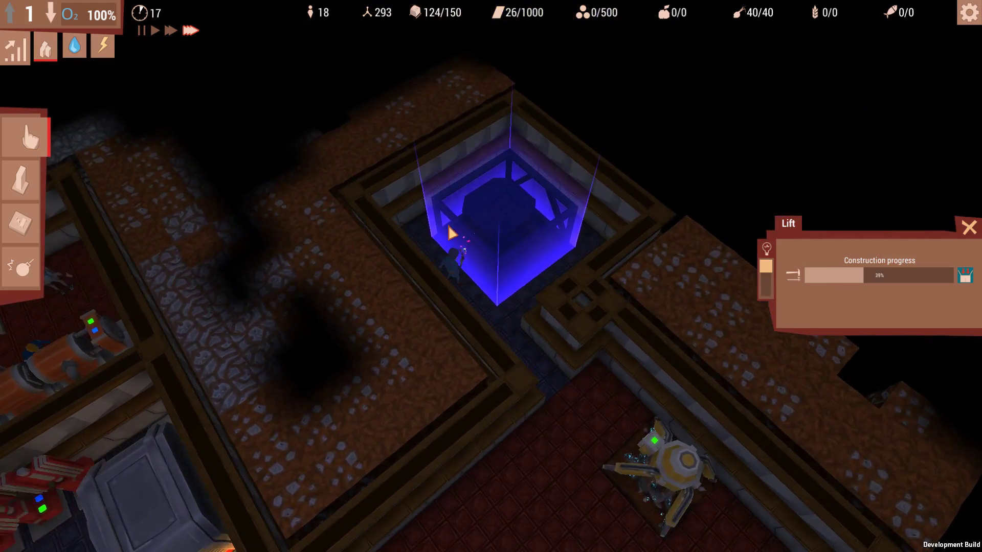
key("q")
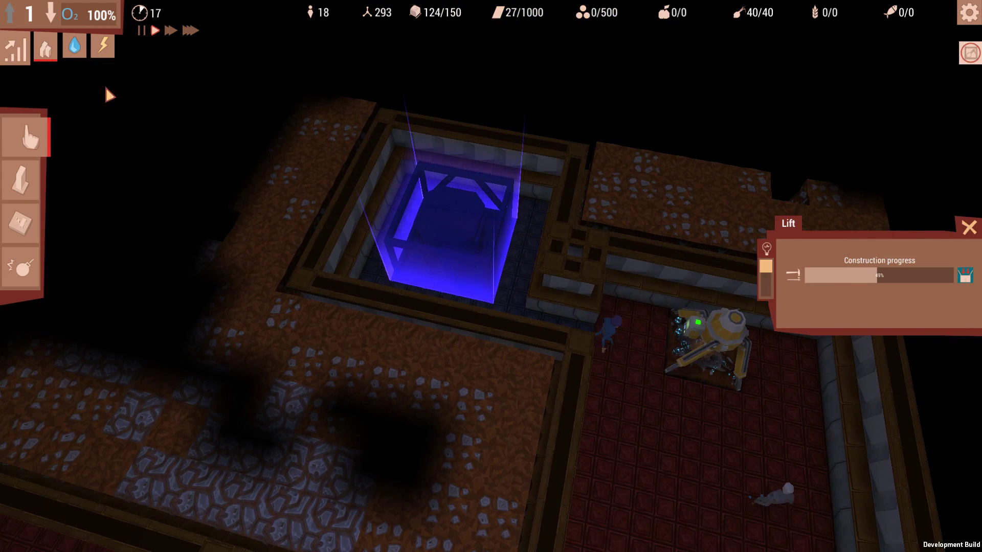
Step: Browse the Life Support buildings and look at the Big Air Purifier option
left_click(29, 235)
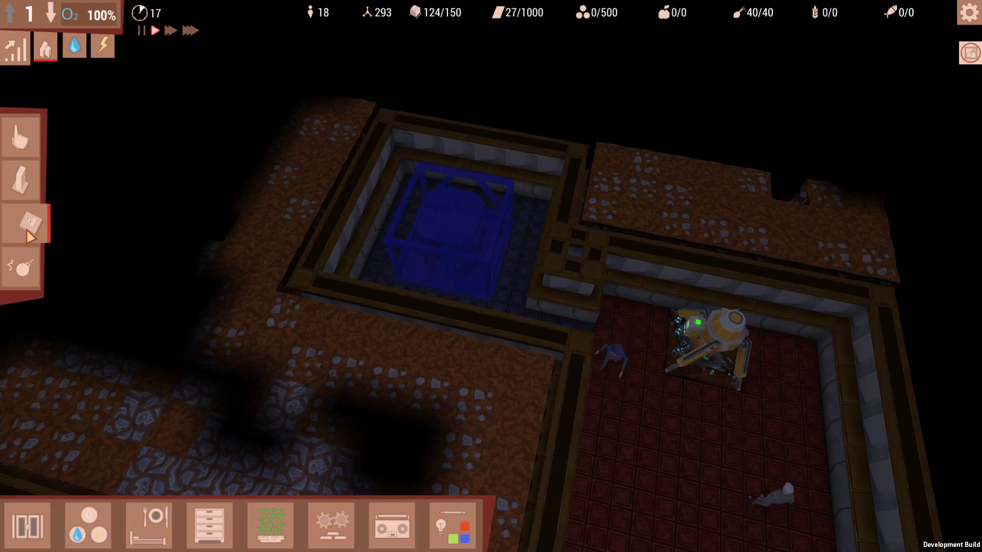
left_click(77, 530)
left_click(477, 426)
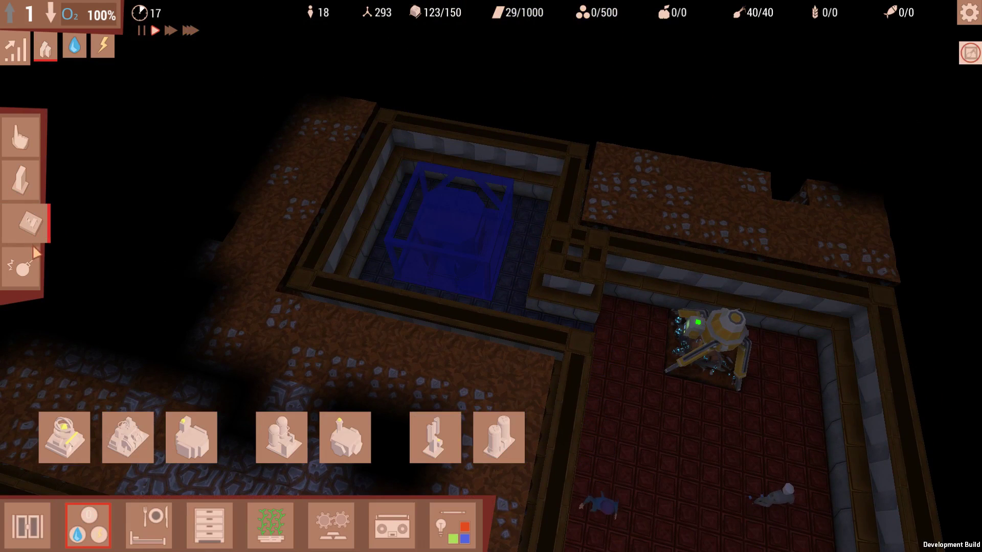
left_click(21, 224)
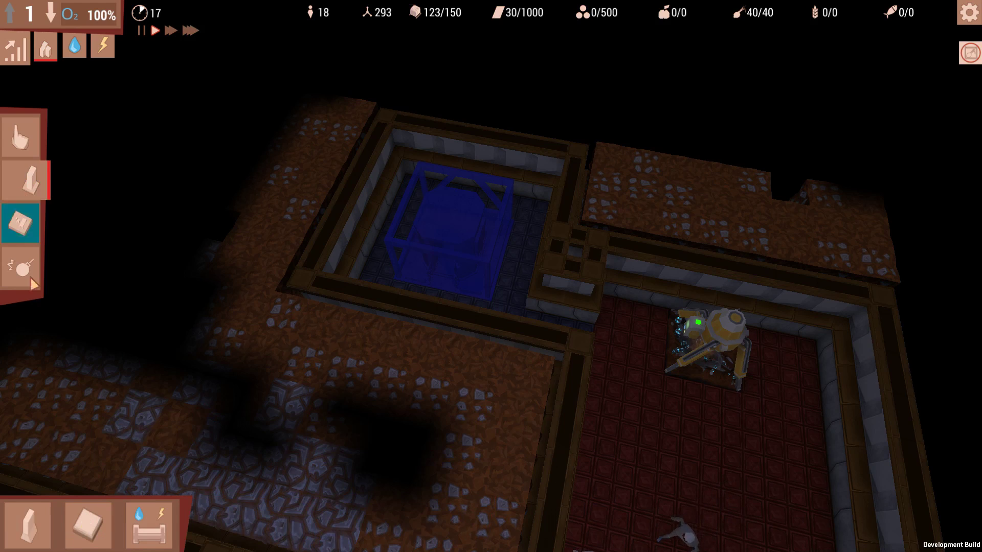
Step: Lay a Power Cable segment from the lift to the existing line and confirm it
left_click(165, 527)
left_click(89, 440)
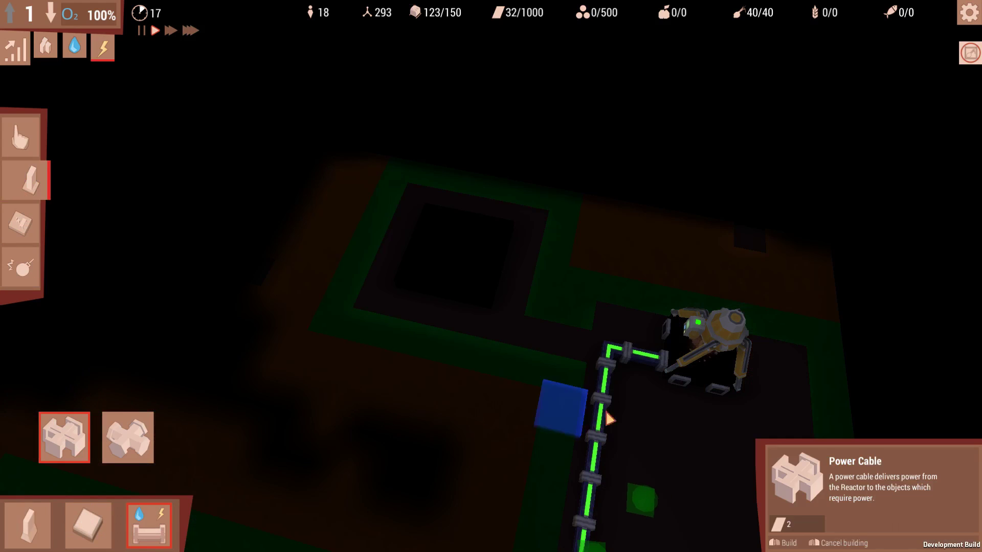
left_click_drag(463, 327, 509, 348)
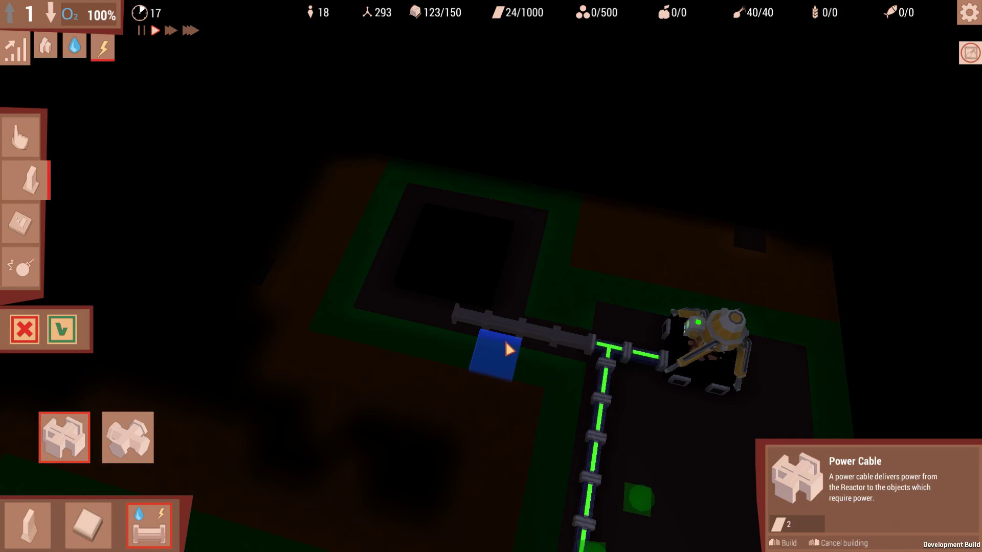
left_click(61, 340)
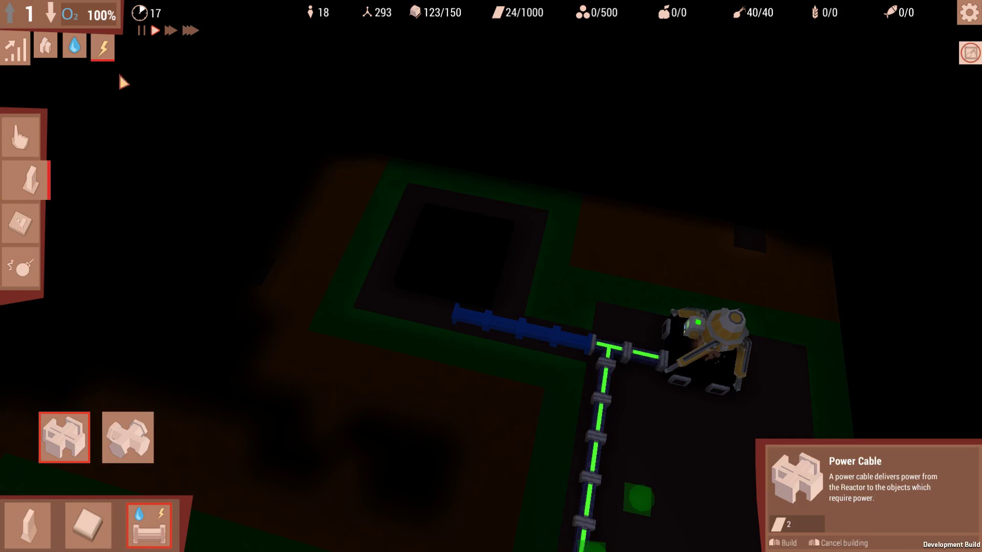
key("Escape")
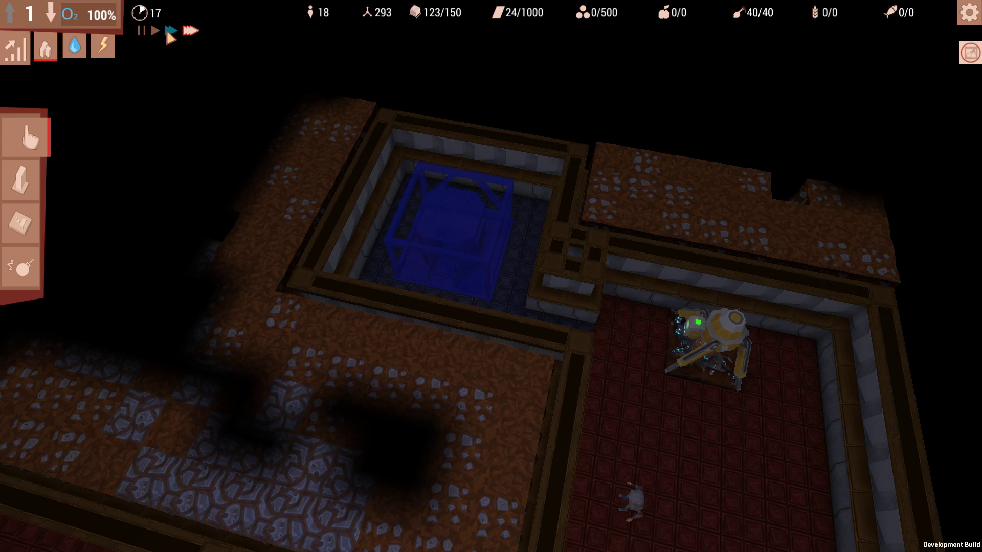
Step: Tour the base, briefly checking the mining machine, single door and refinery details
key("q")
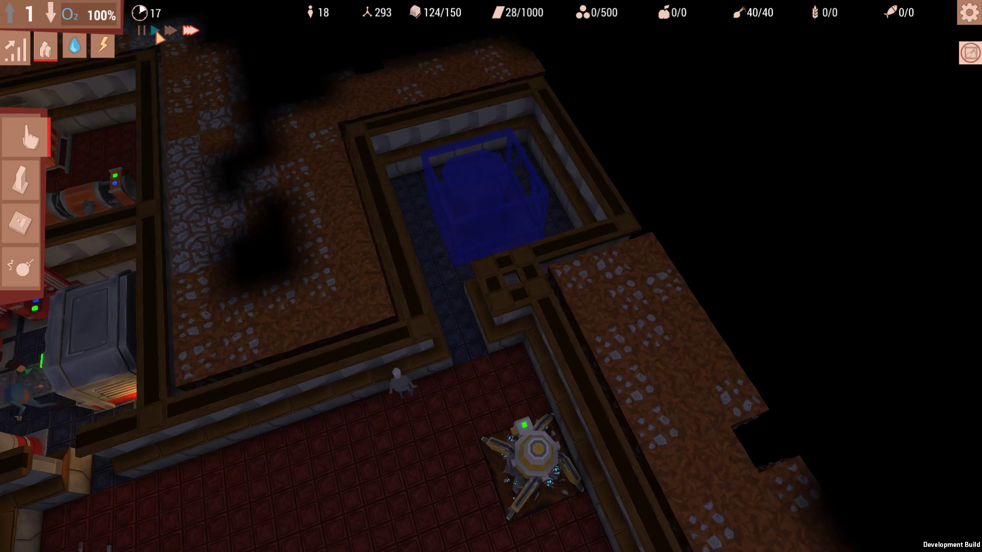
key("a")
key("s")
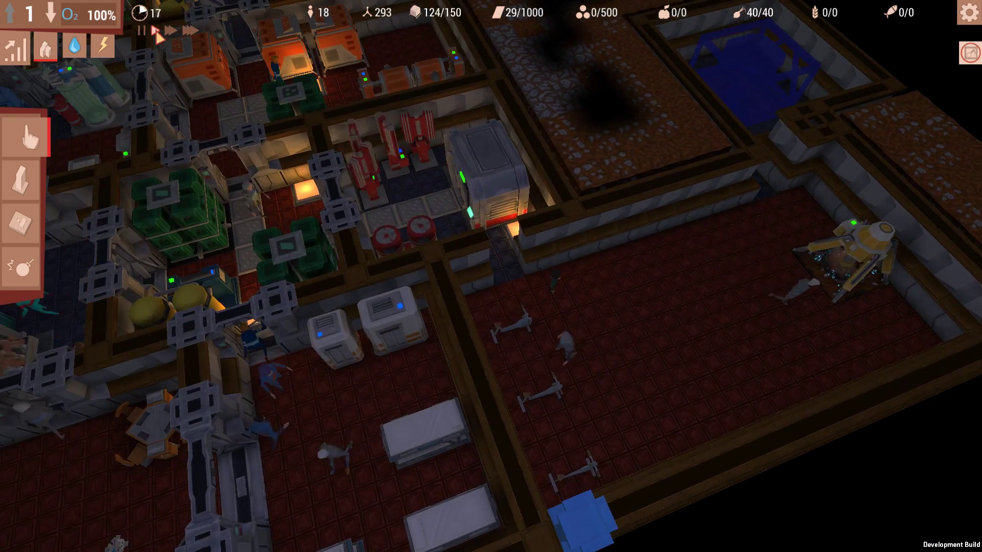
left_click(844, 257)
left_click(741, 254)
key("a")
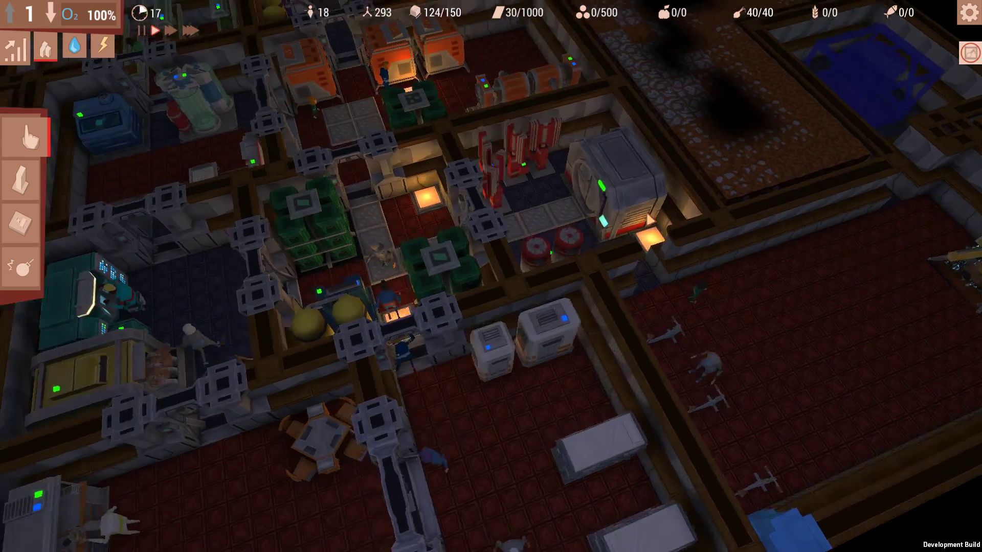
key("w")
key("a")
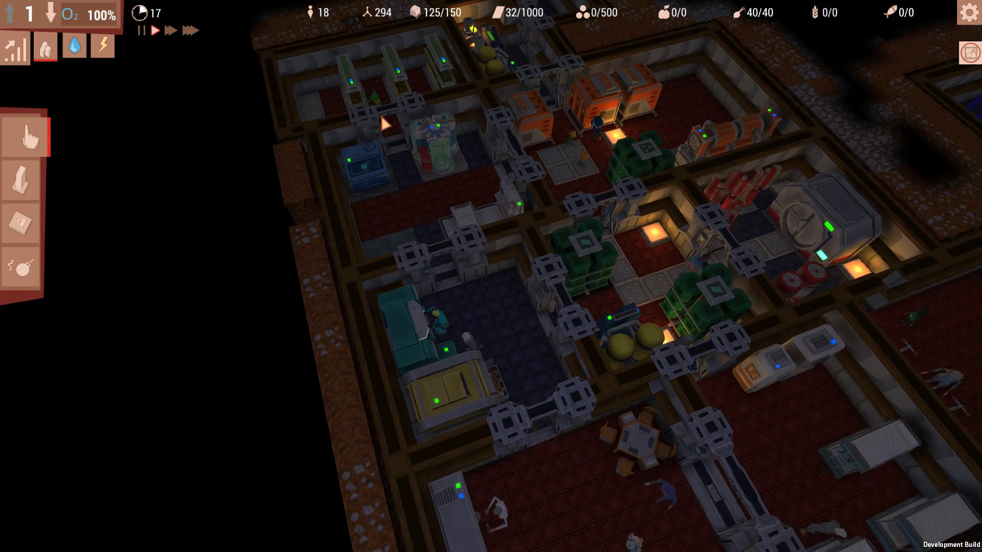
left_click(538, 420)
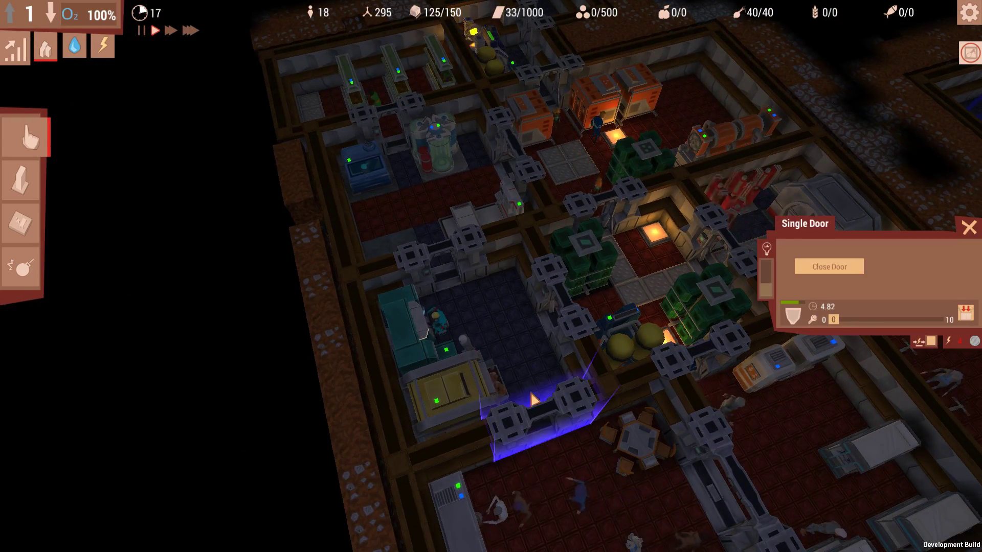
left_click(528, 368)
left_click(458, 384)
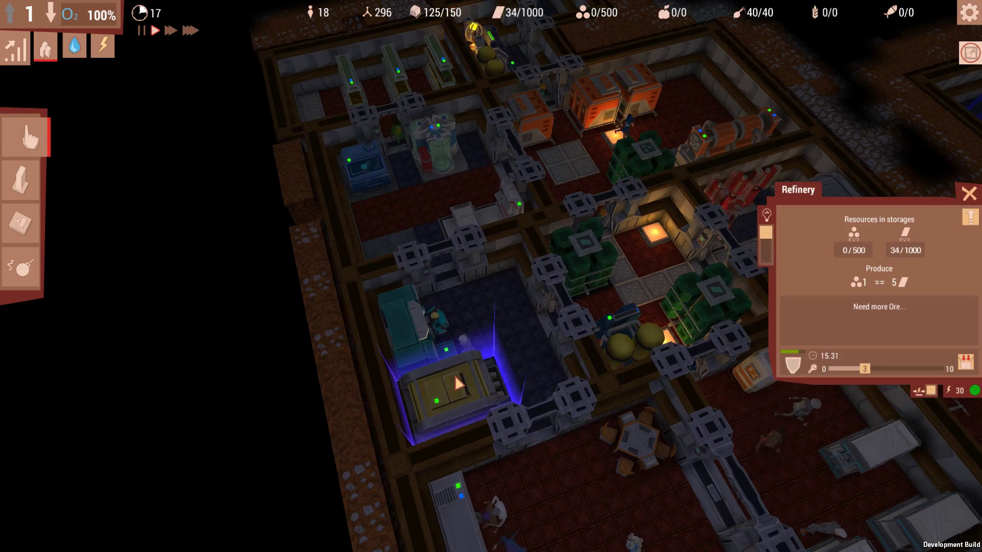
key("d")
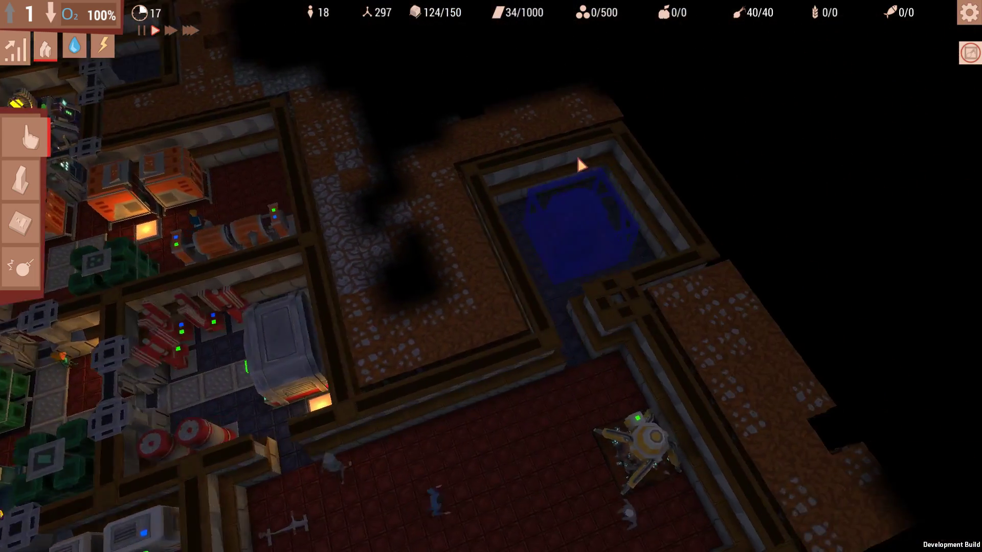
Step: Speed the game to fastest and complete the lift's construction from its panel
key("3")
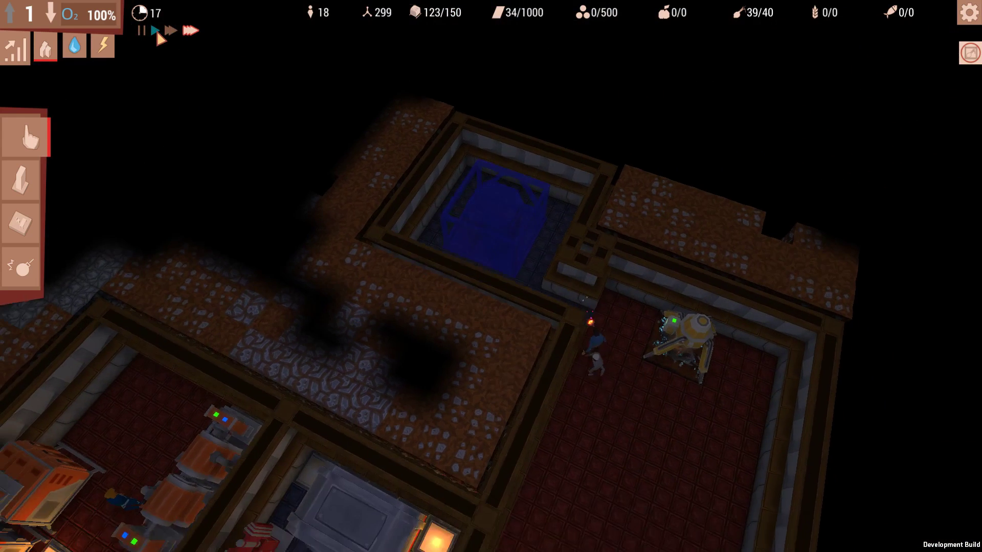
key("w")
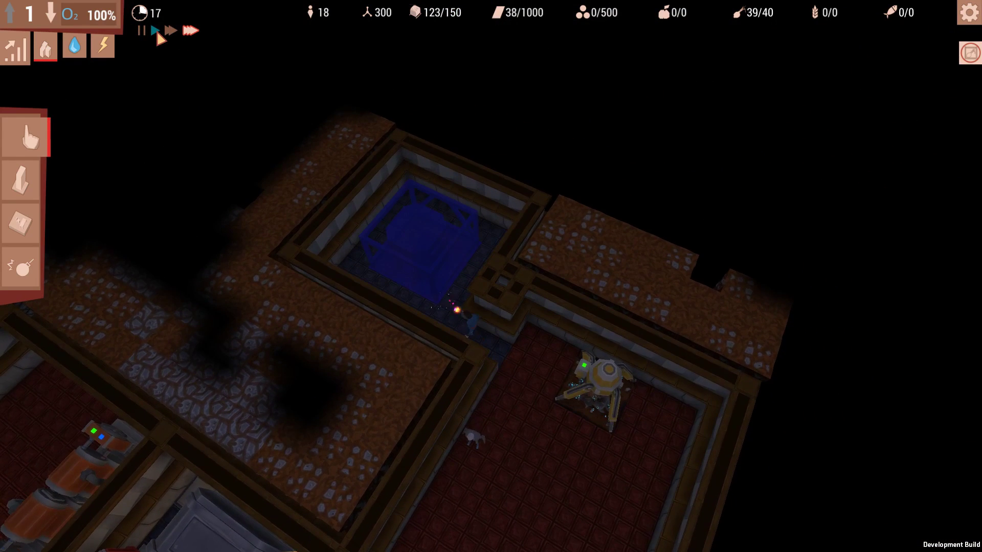
key("s")
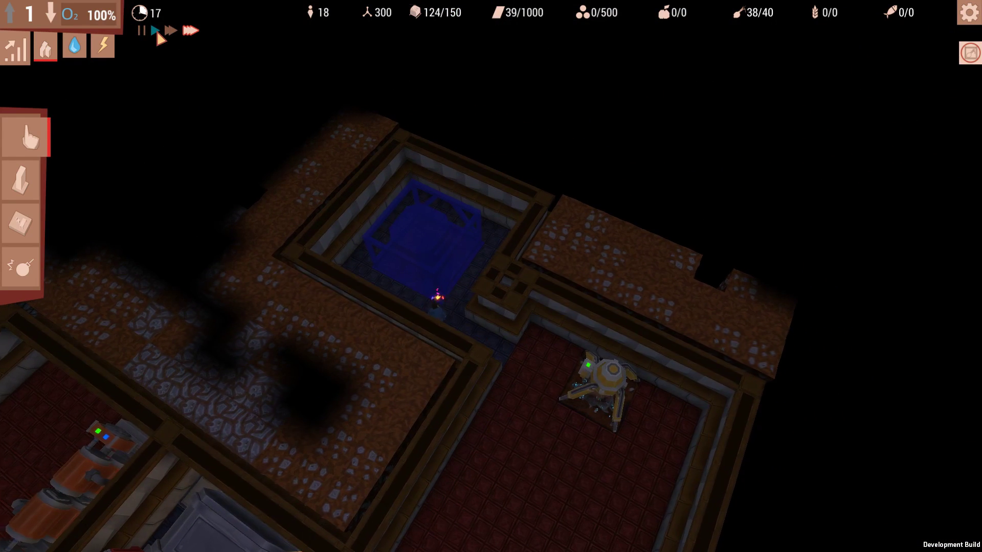
key("w")
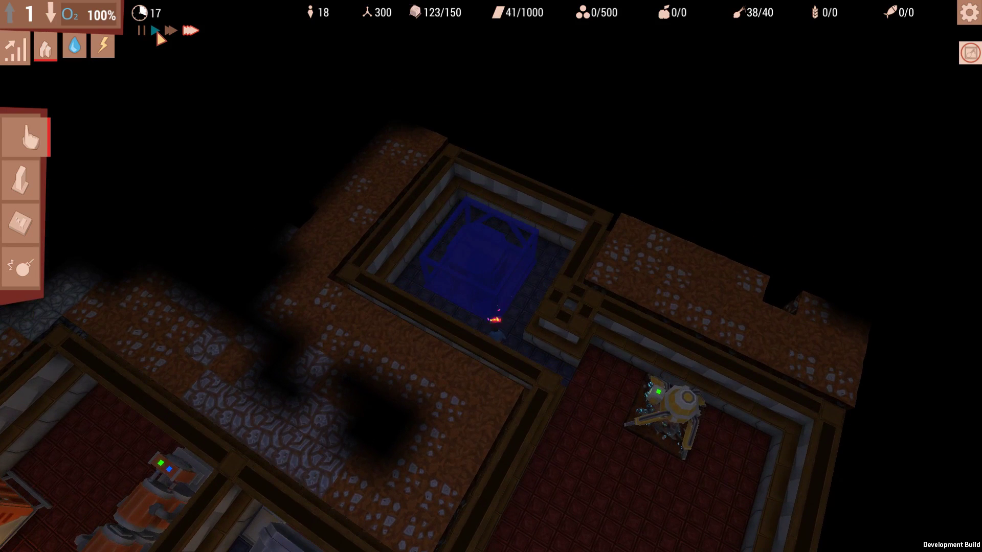
left_click(491, 279)
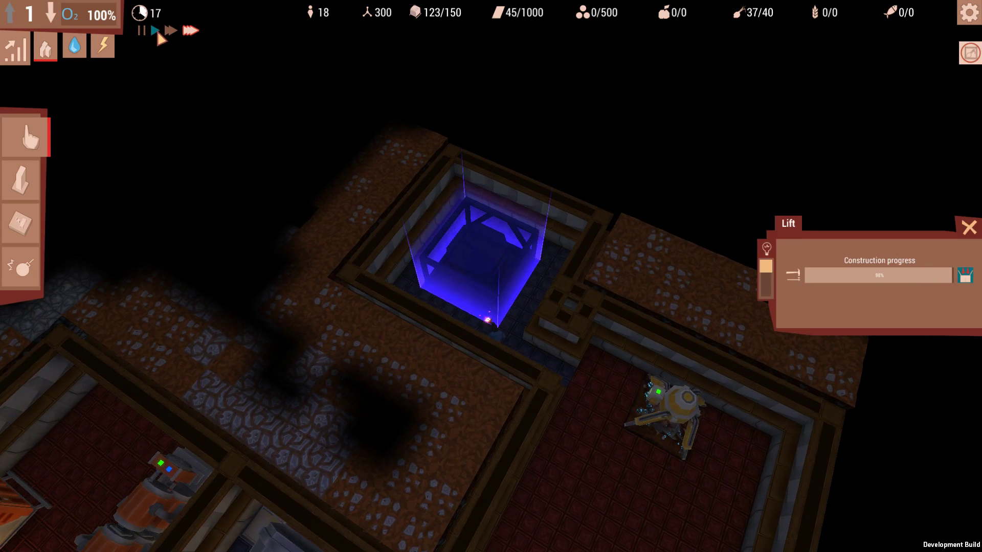
left_click(157, 34)
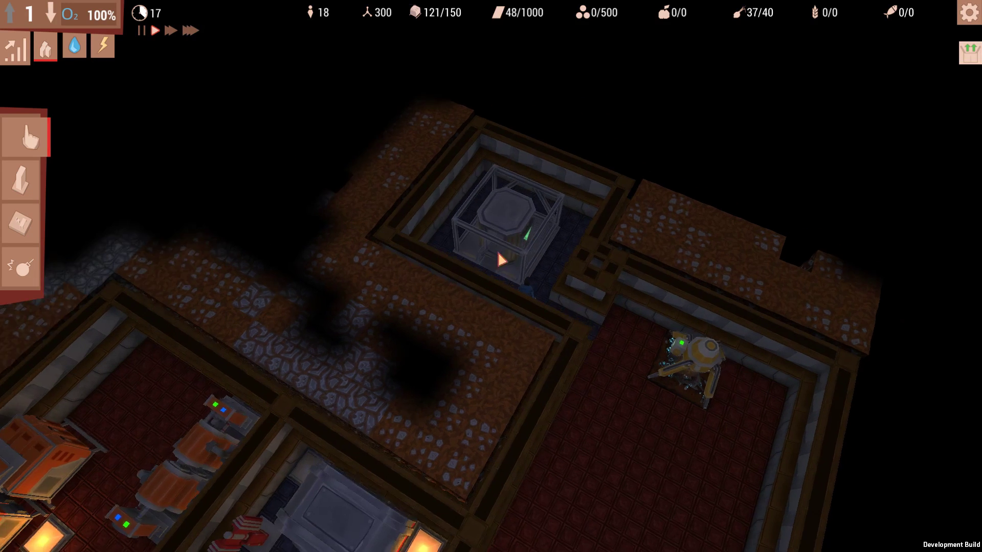
Step: Go down to level 2 at the lift cage and toggle the electricity overlay on and off
mouse_move(506, 291)
left_mouse_down()
mouse_move(445, 288)
mouse_move(482, 274)
left_mouse_up()
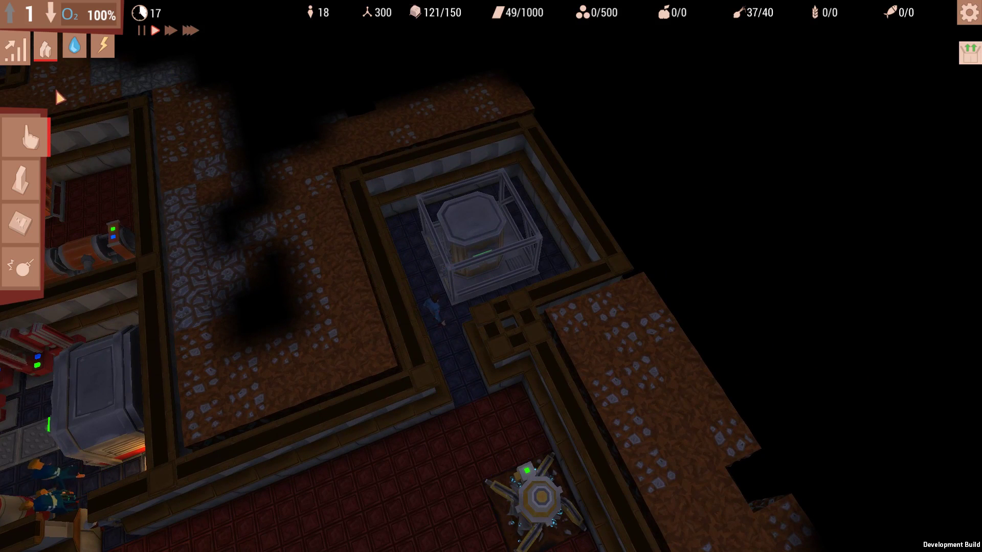
left_click(51, 17)
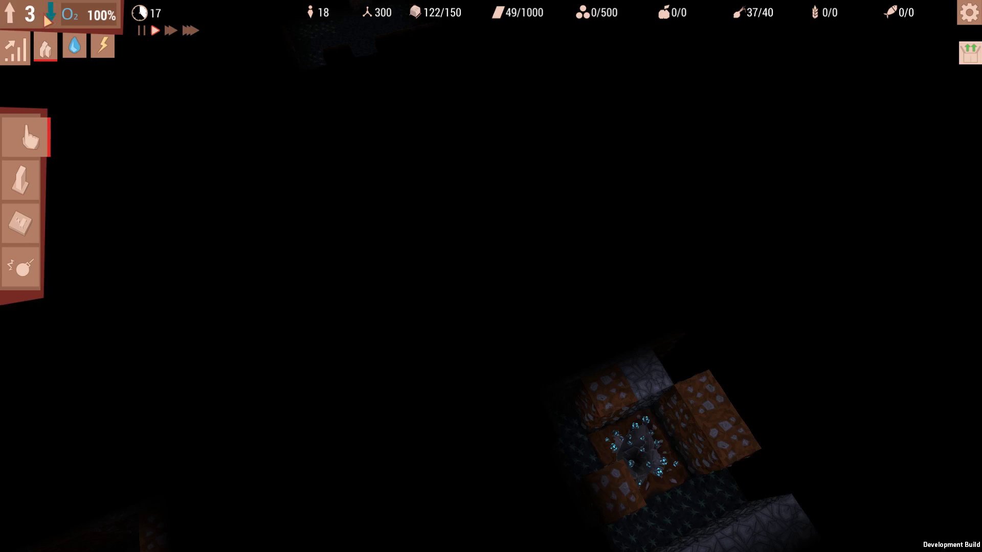
left_click(10, 14)
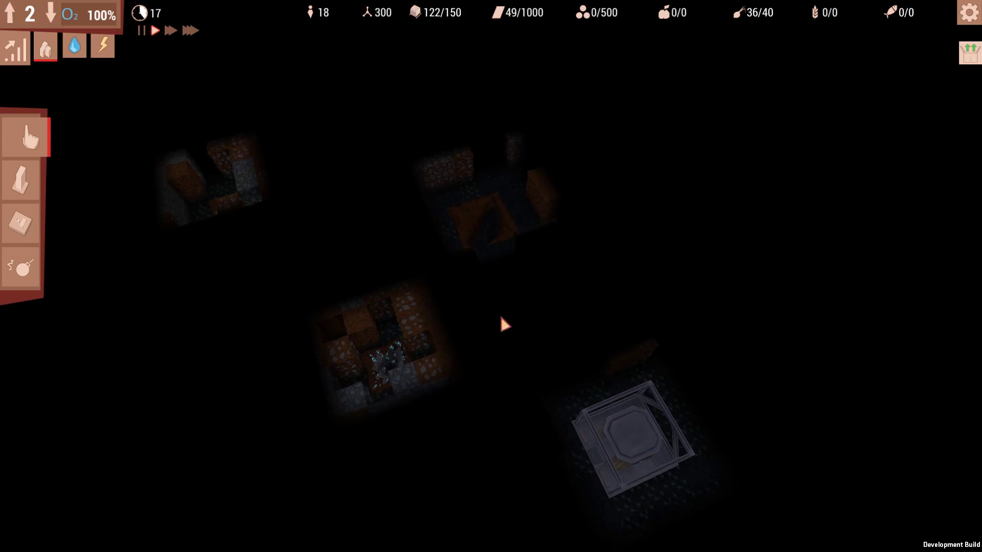
left_click_drag(626, 393, 544, 332)
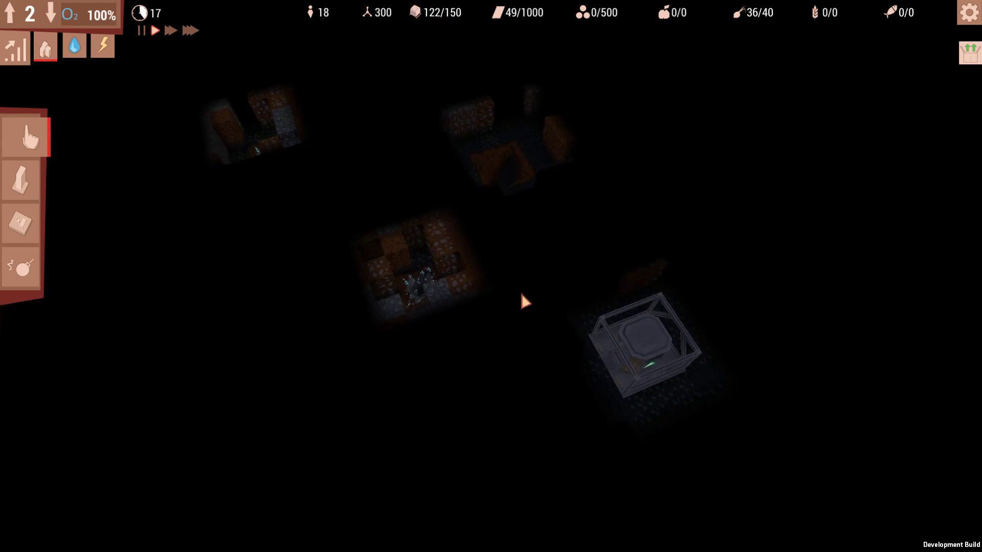
scroll(545, 332, "up", 3)
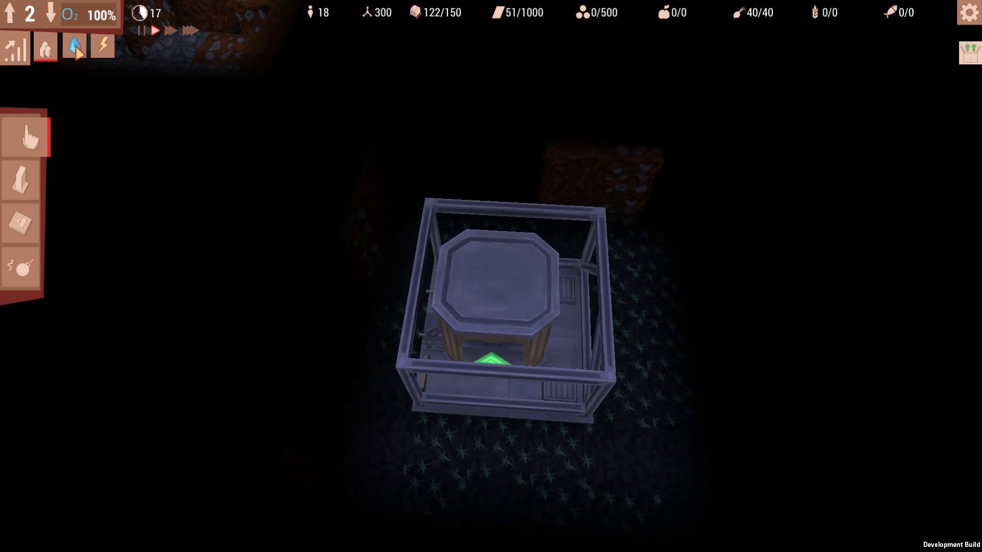
left_click(105, 48)
left_click(44, 48)
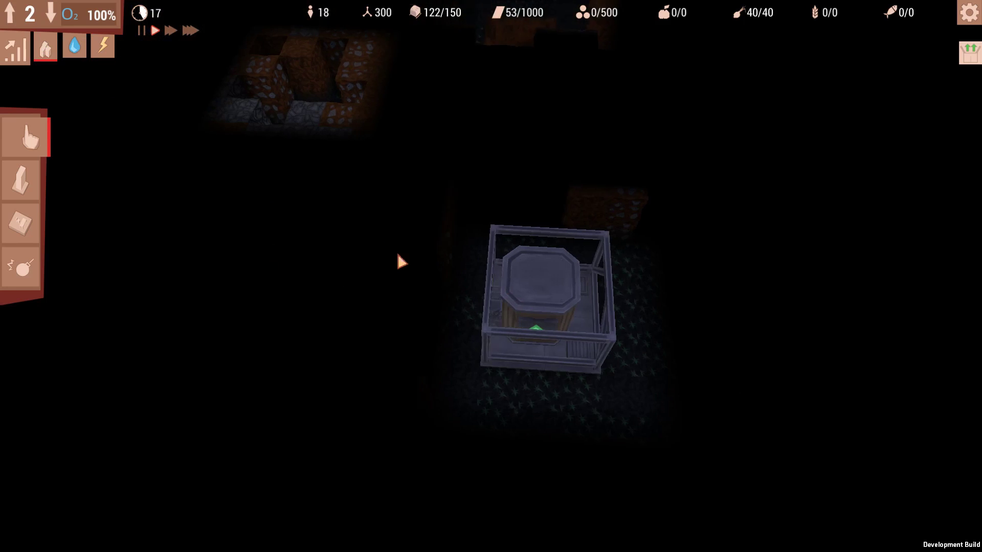
scroll(191, 159, "up", 2)
scroll(191, 158, "down", 2)
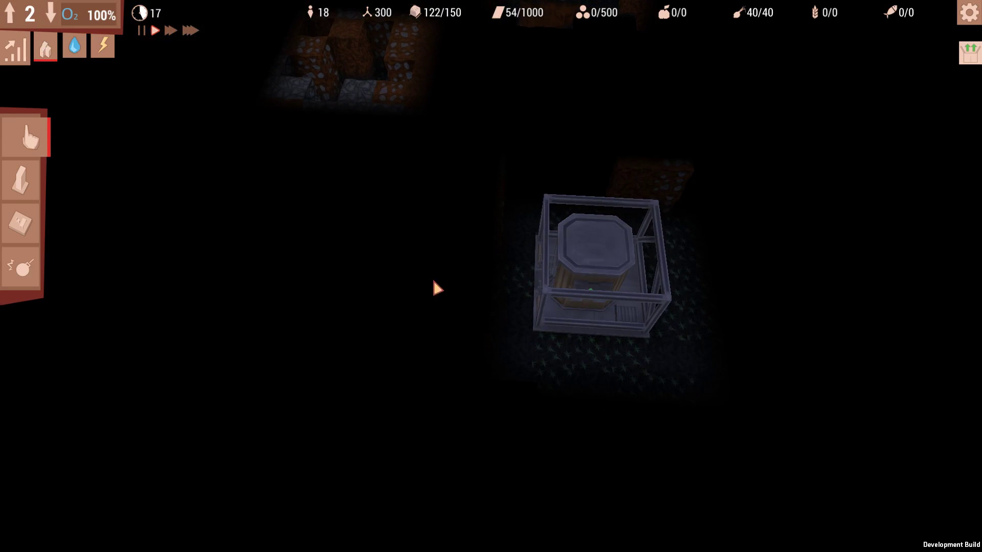
Step: Build a blue polycarbonate floor tile in front of the level-2 lift cage
left_click(31, 224)
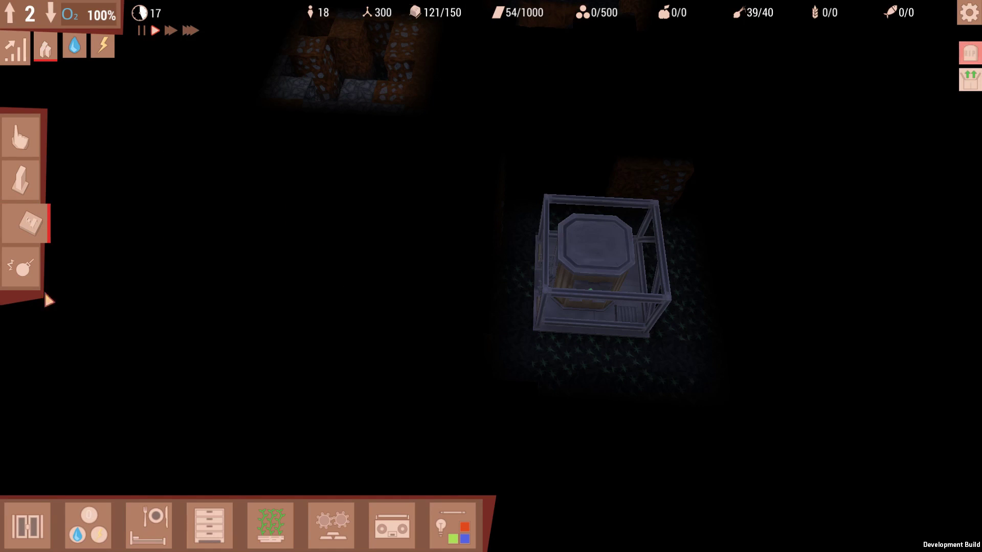
left_click(28, 174)
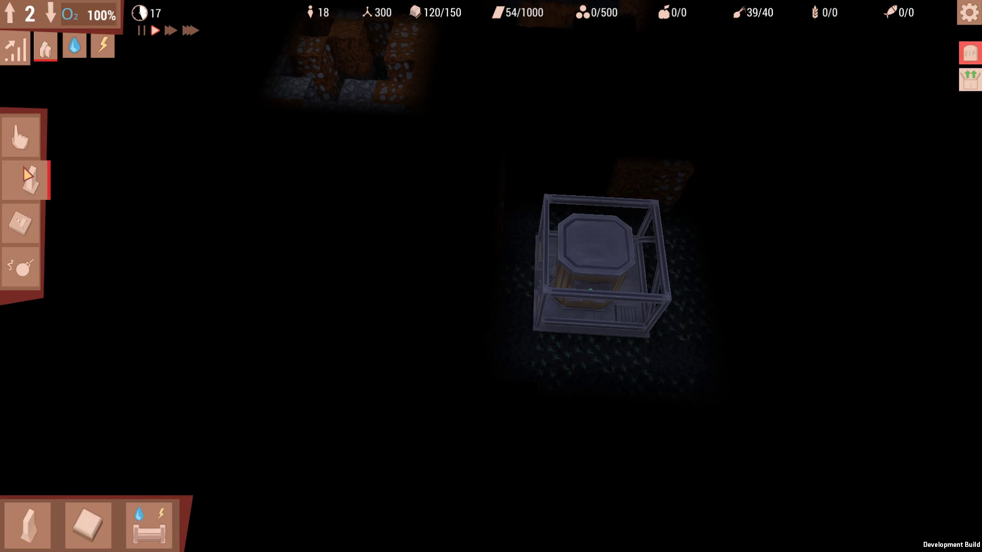
left_click(85, 529)
left_click(65, 437)
left_click(595, 354)
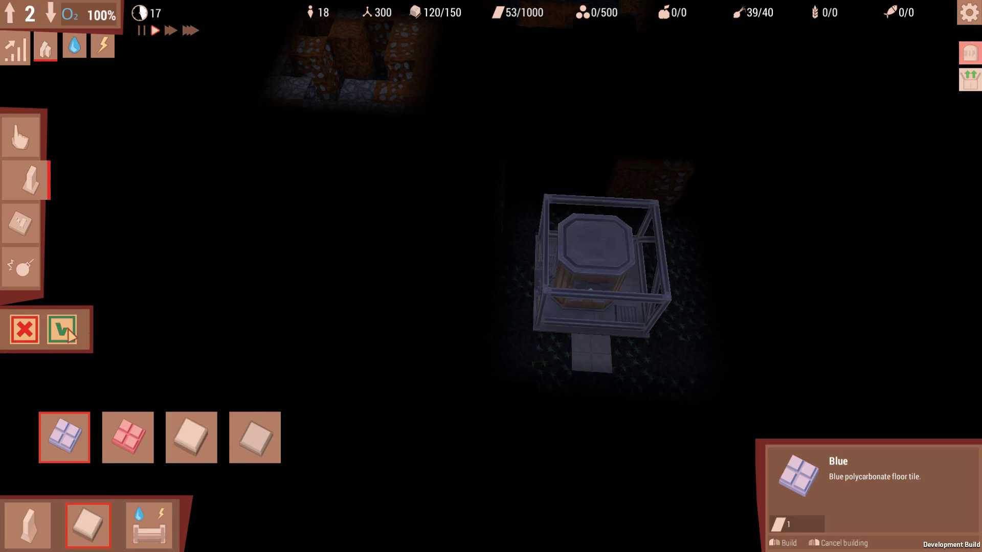
left_click(66, 331)
Step: Return to level 1 and move the view toward the upper rooms
left_click(13, 22)
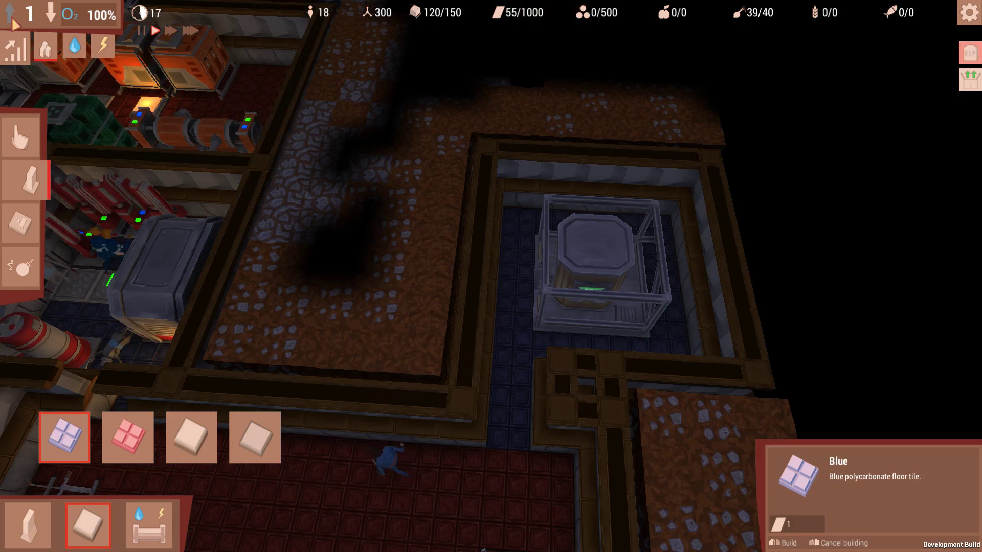
scroll(344, 248, "up", 3)
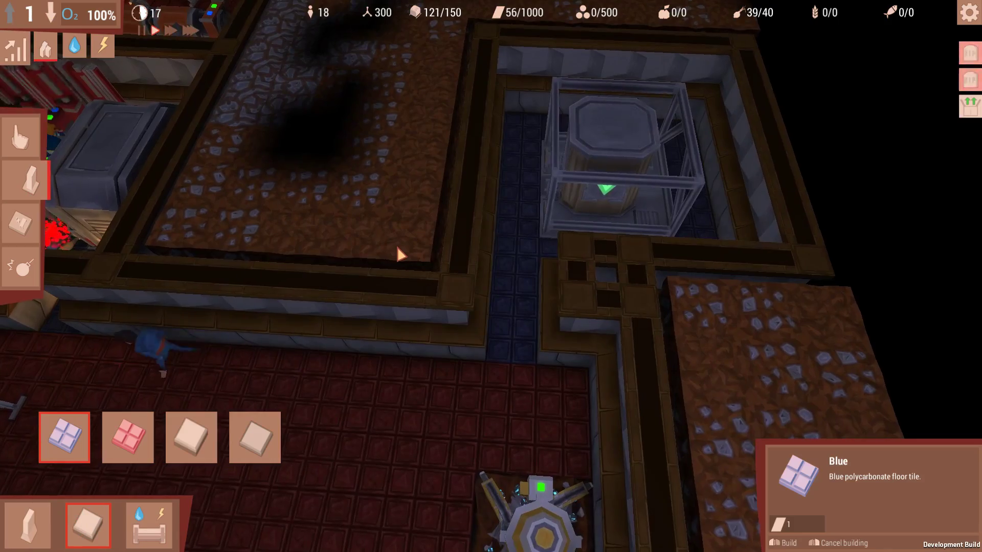
scroll(395, 245, "down", 3)
scroll(396, 246, "down", 2)
right_click(390, 249)
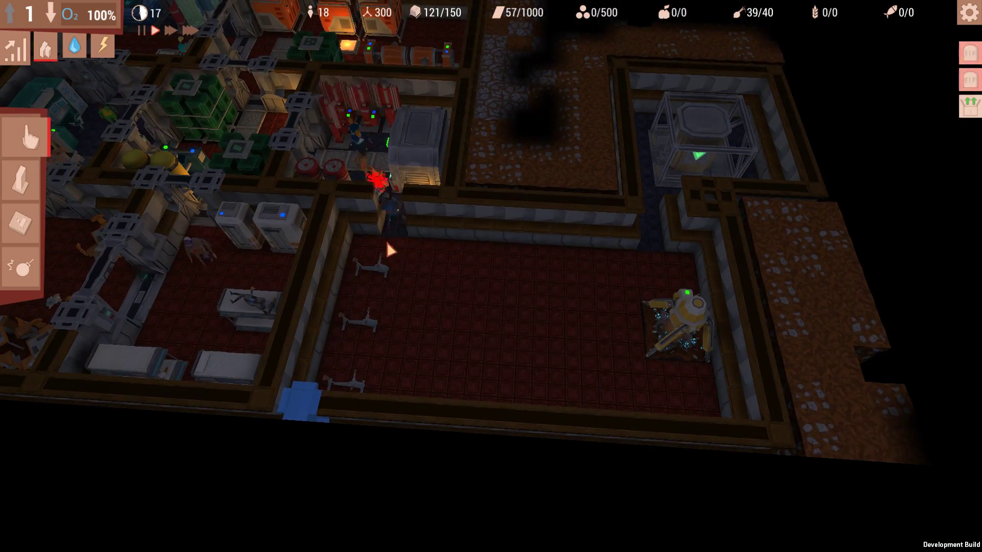
key("w")
key("w")
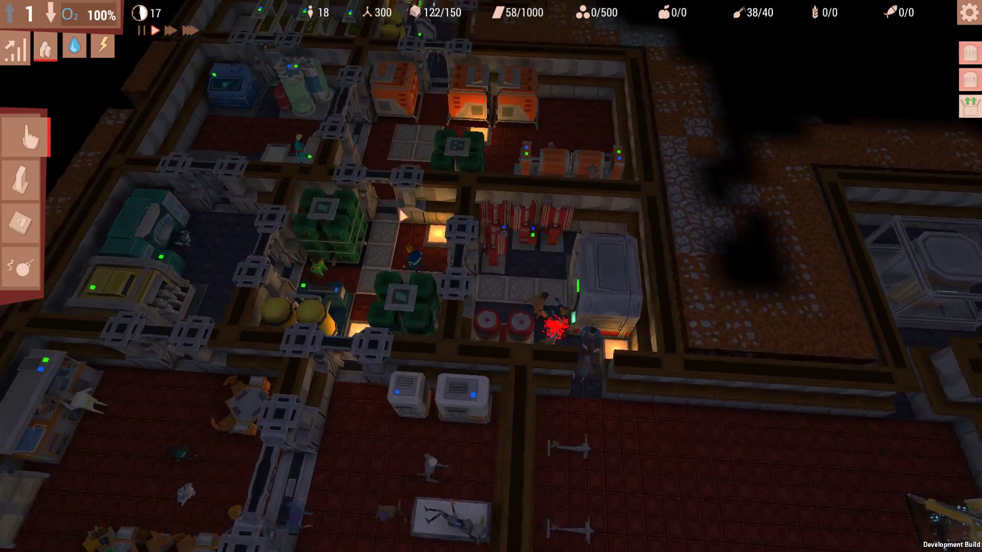
Step: Activate all three Incubator slots to start growing embryos
left_click(340, 147)
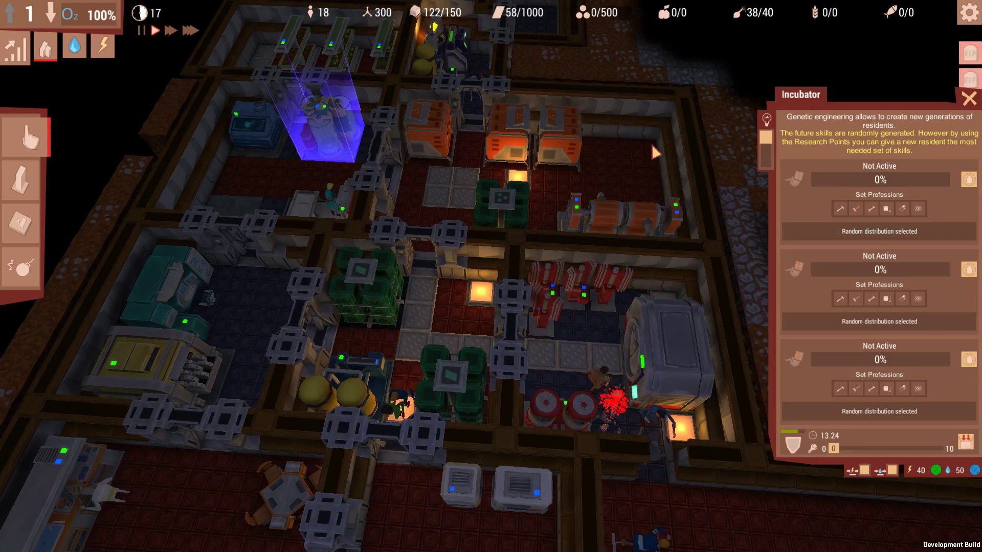
right_click(653, 151)
left_click(340, 146)
left_click(969, 181)
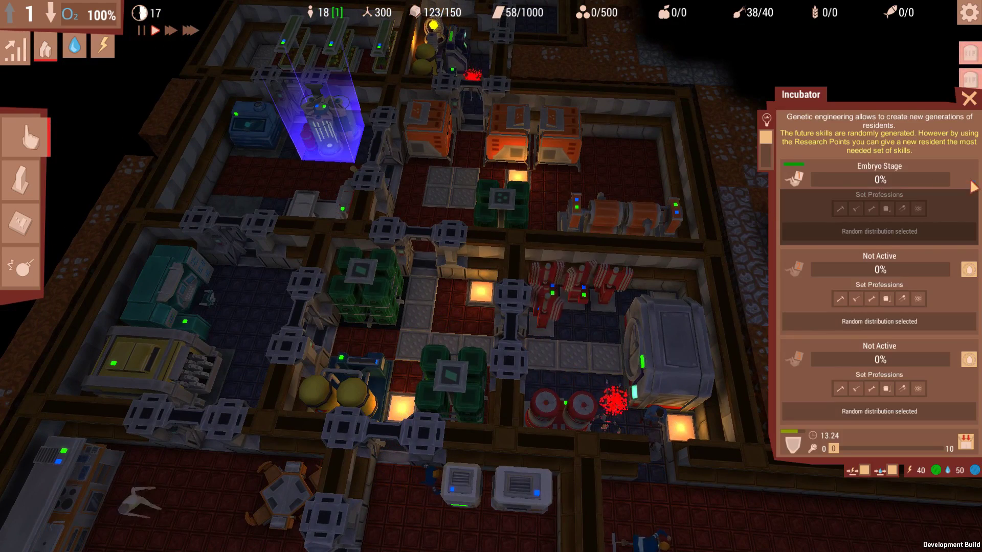
left_click(968, 269)
left_click(969, 359)
left_click(968, 97)
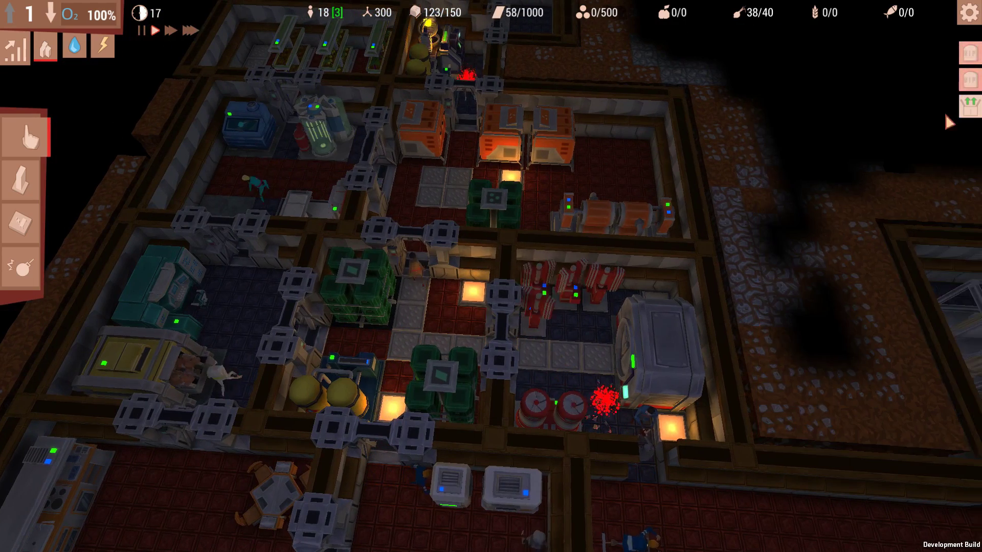
Step: Glance at level 2, then inspect a colonist near the lift room and deselect them
key("d")
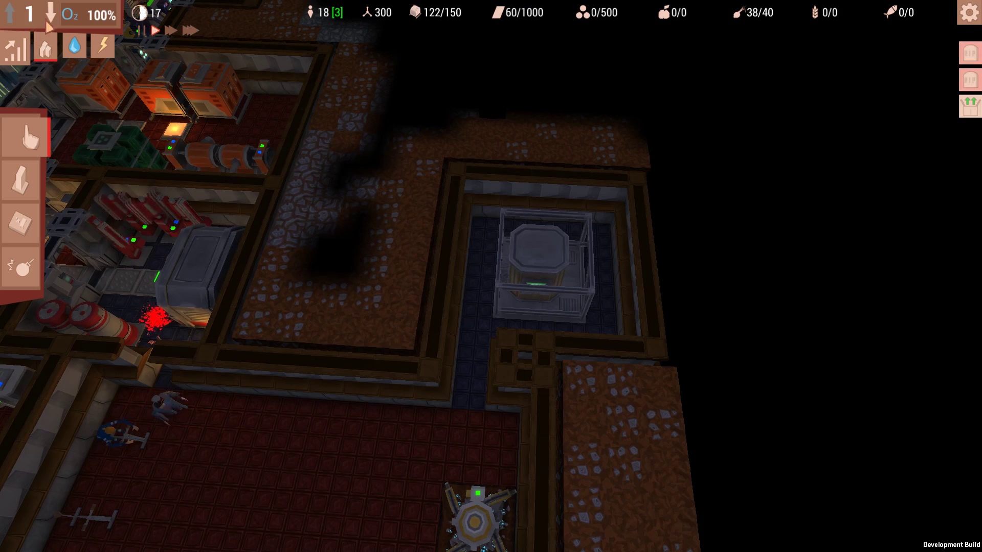
left_click(49, 13)
left_click(10, 13)
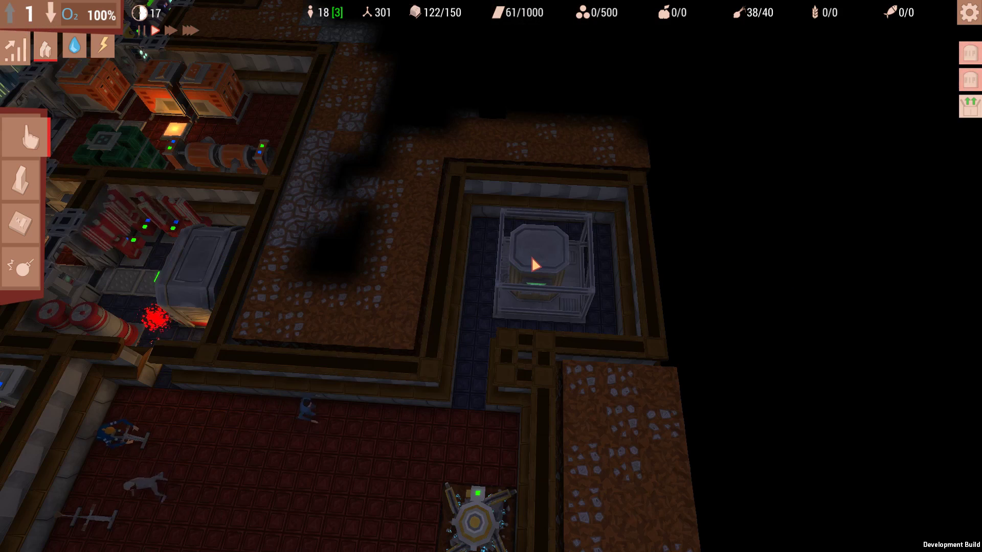
key("s")
left_click(375, 343)
key("d")
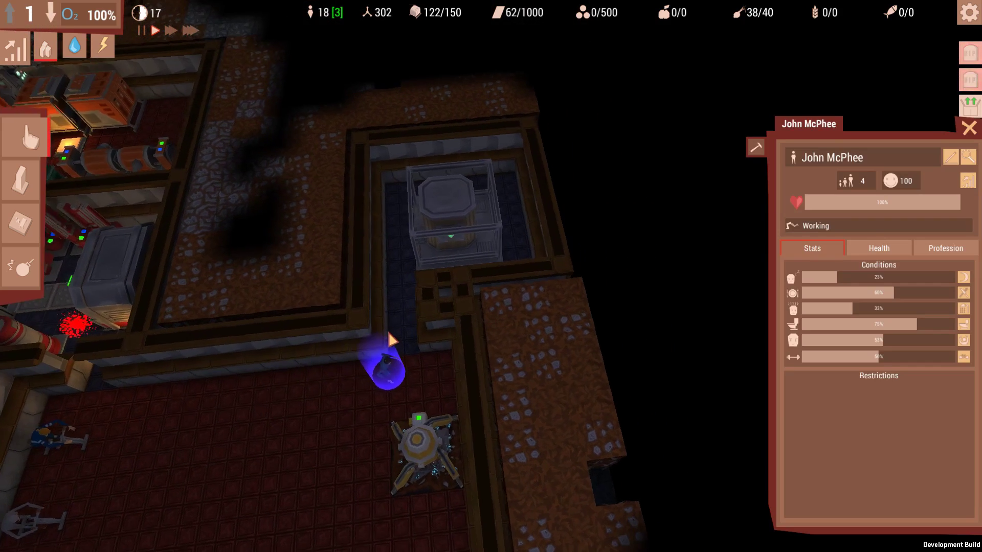
left_click(563, 259)
scroll(362, 186, "up", 3)
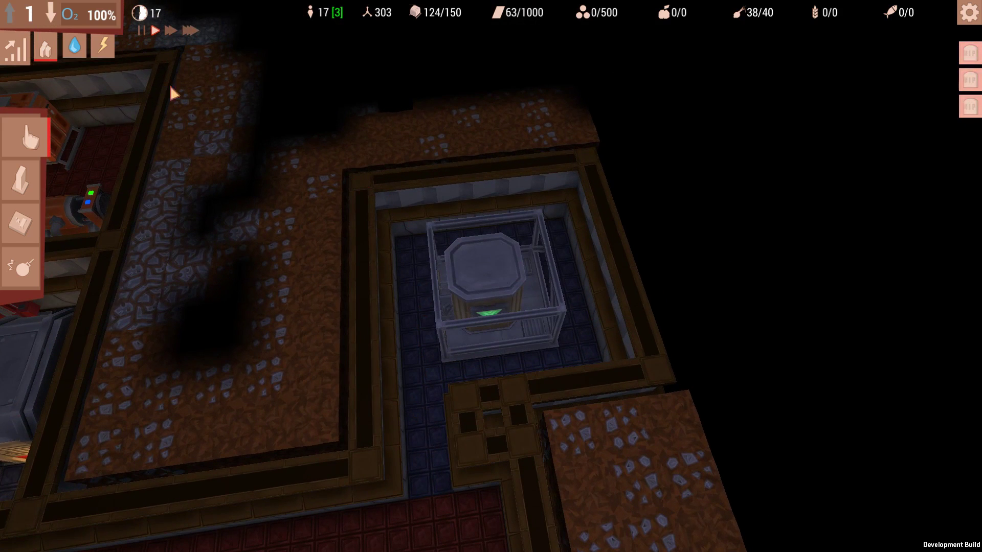
Step: Go down to level 2 and look around the lift
key("a")
left_click(48, 12)
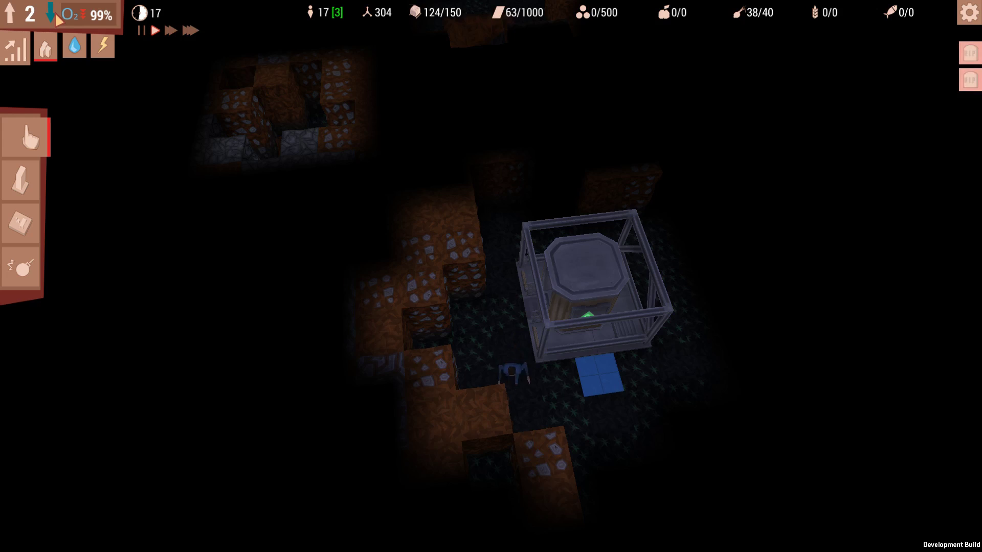
key("s")
key("d")
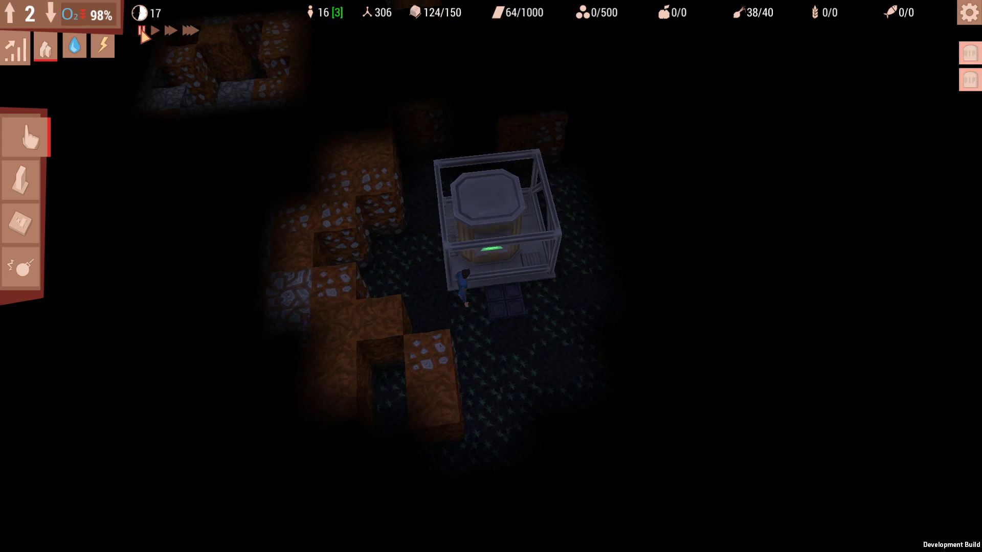
key("a")
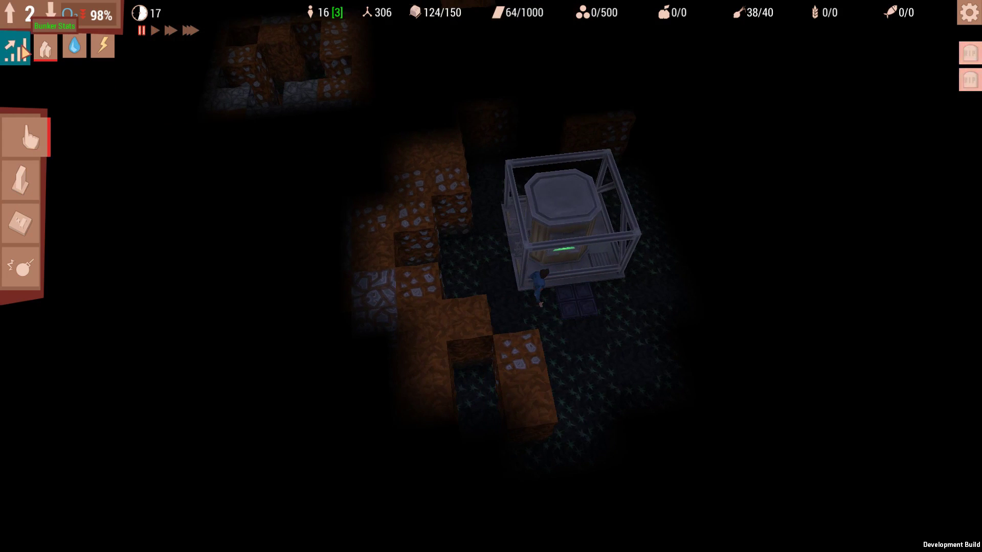
left_click(25, 51)
left_click(495, 101)
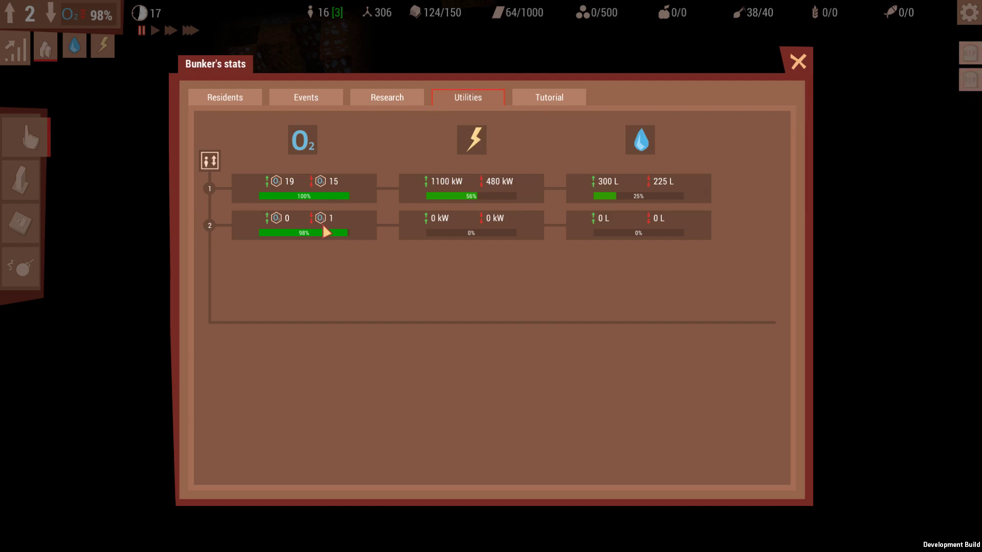
Step: Close the bunker statistics and survey the rock and ore around the level-2 lift
left_click(799, 63)
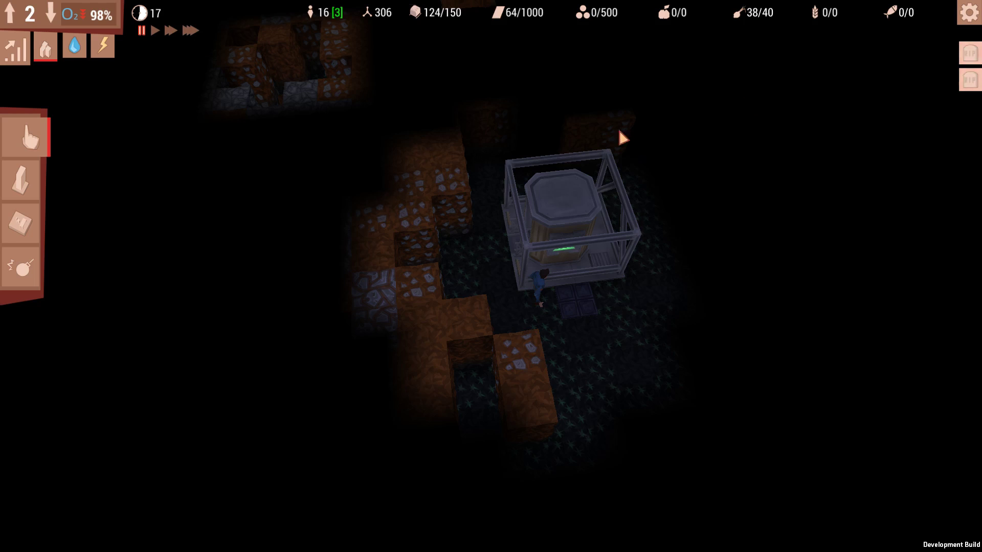
scroll(511, 203, "up", 2)
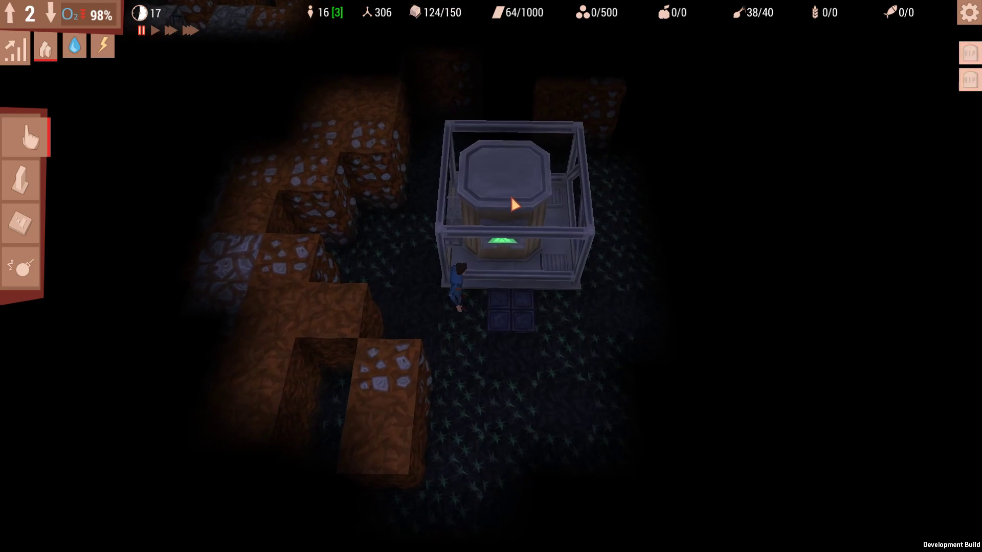
key("a")
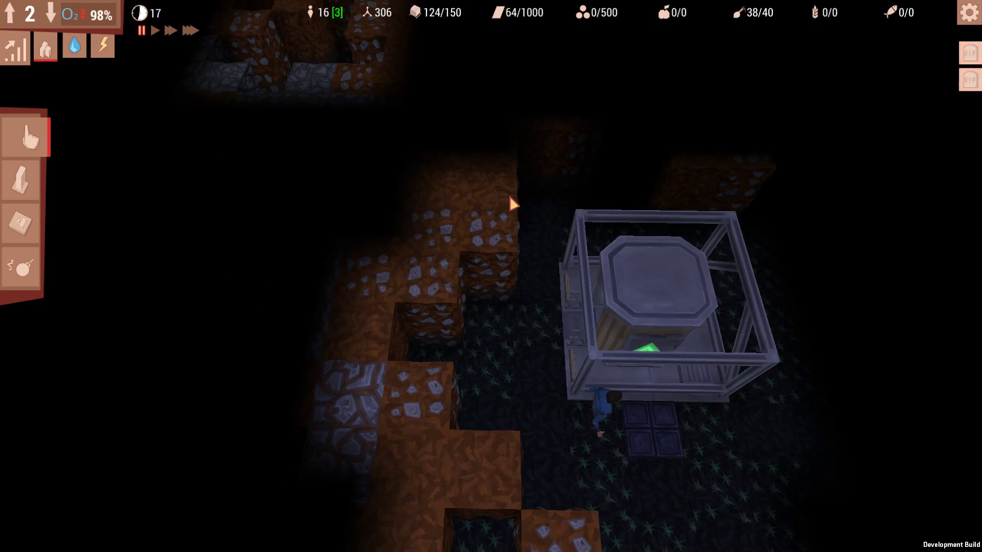
key("d")
key("s")
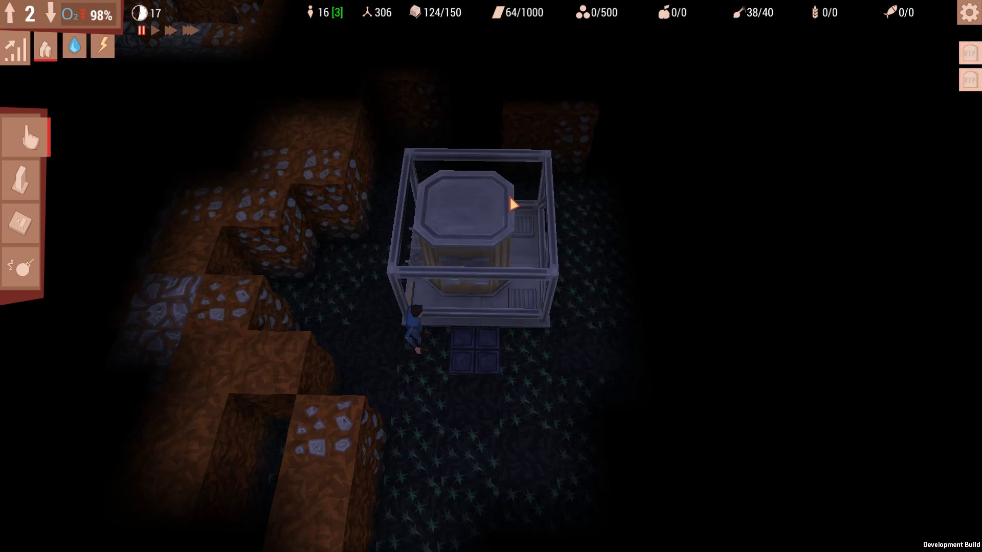
key("w")
key("d")
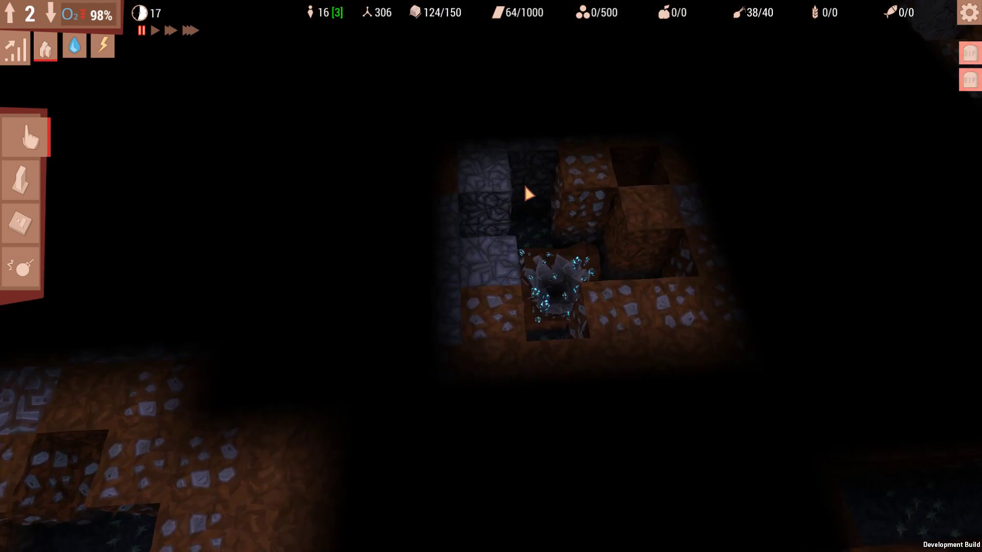
key("s")
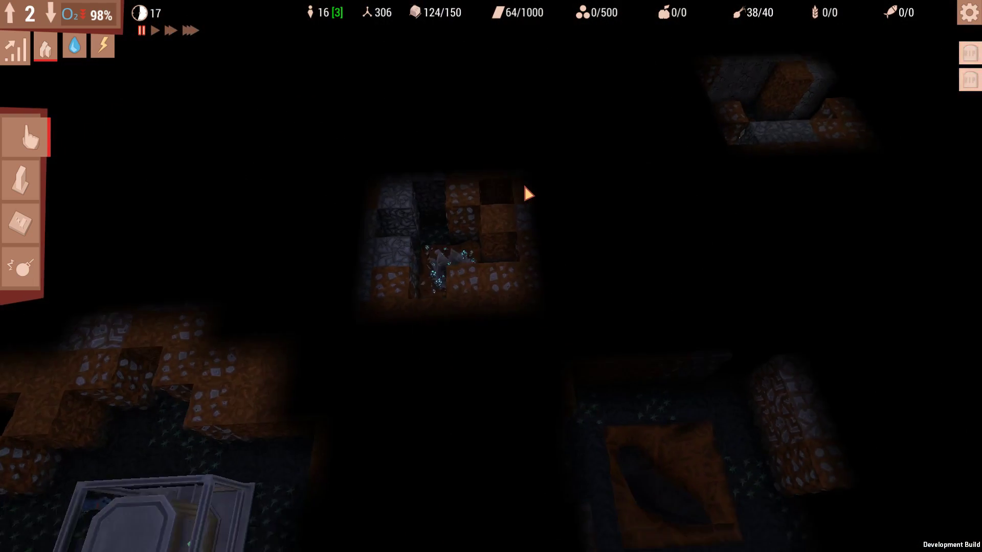
key("w")
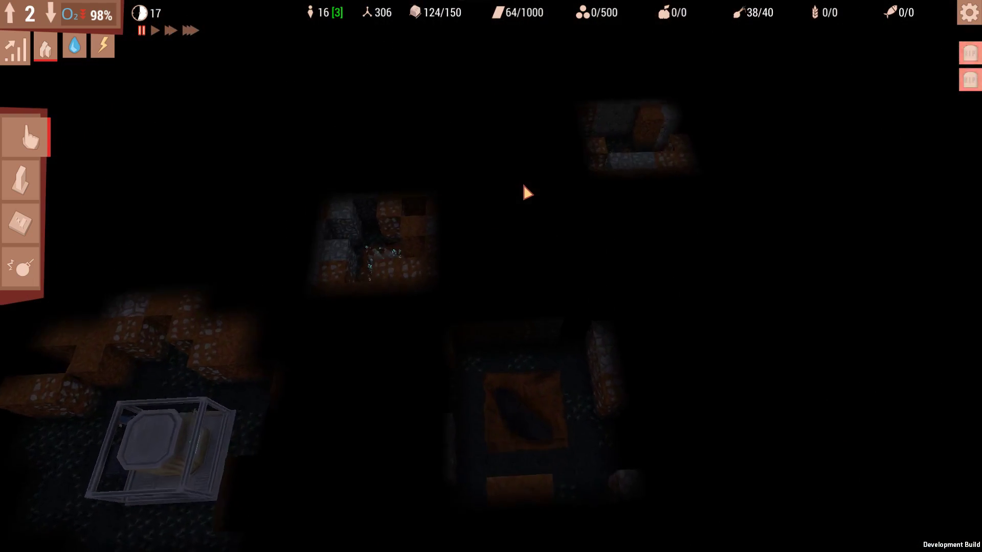
key("w")
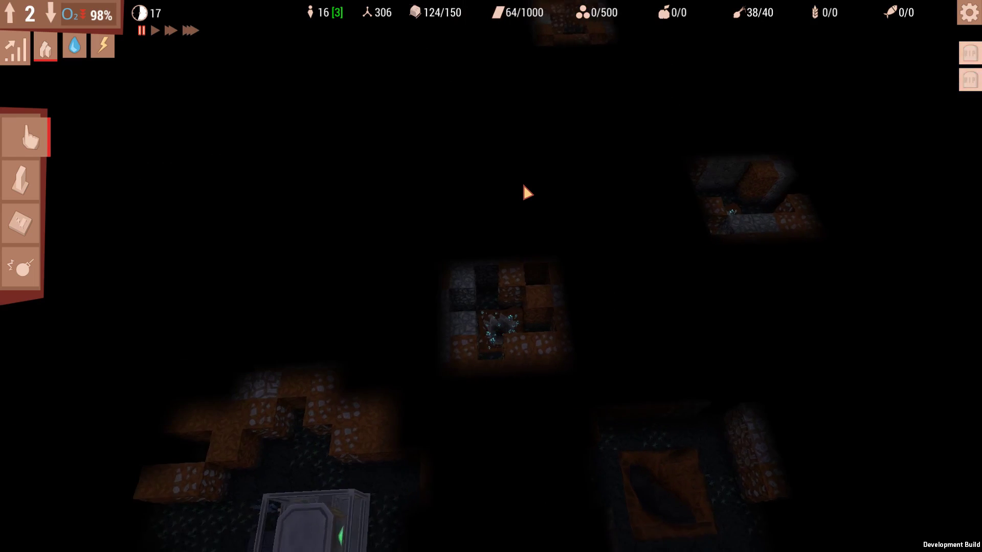
key("a")
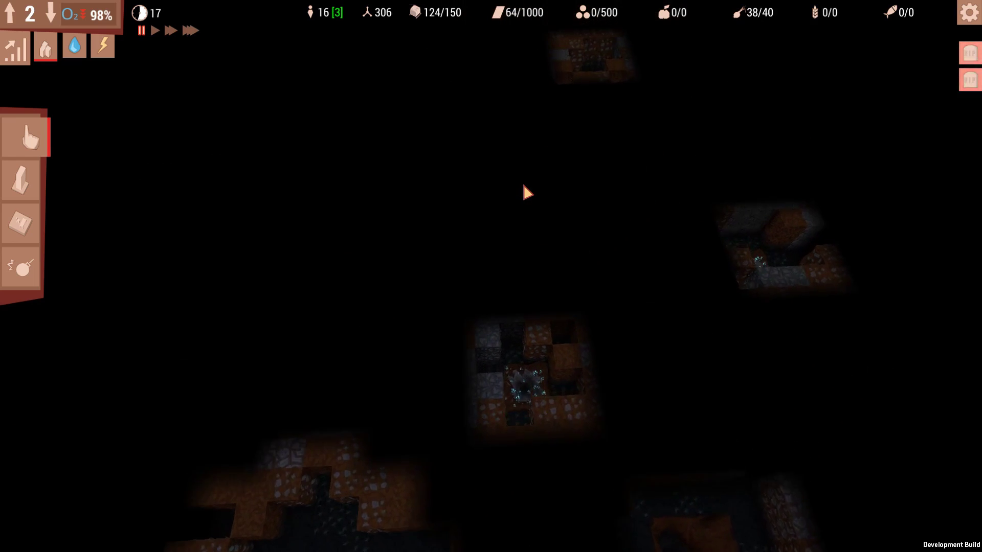
key("s")
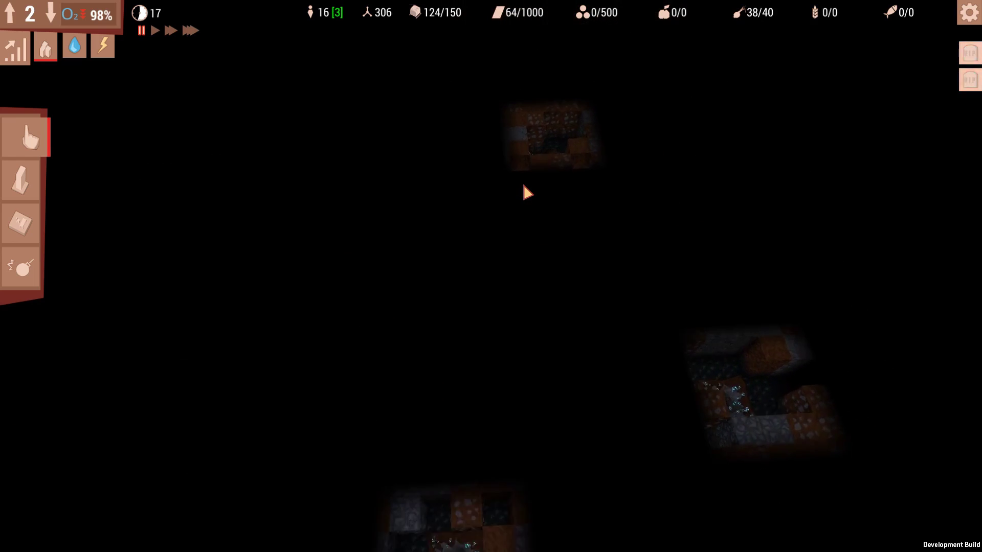
key("d")
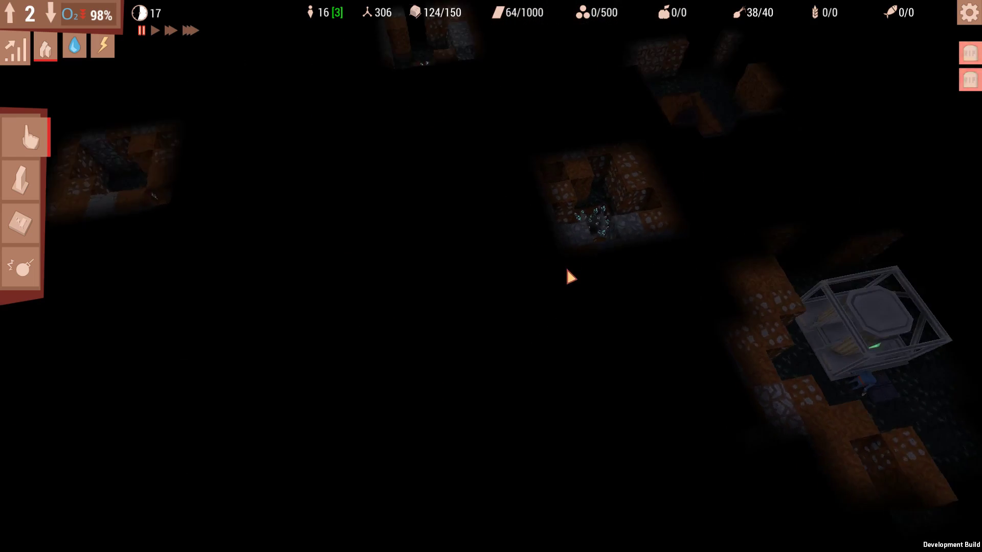
key("d")
key("s")
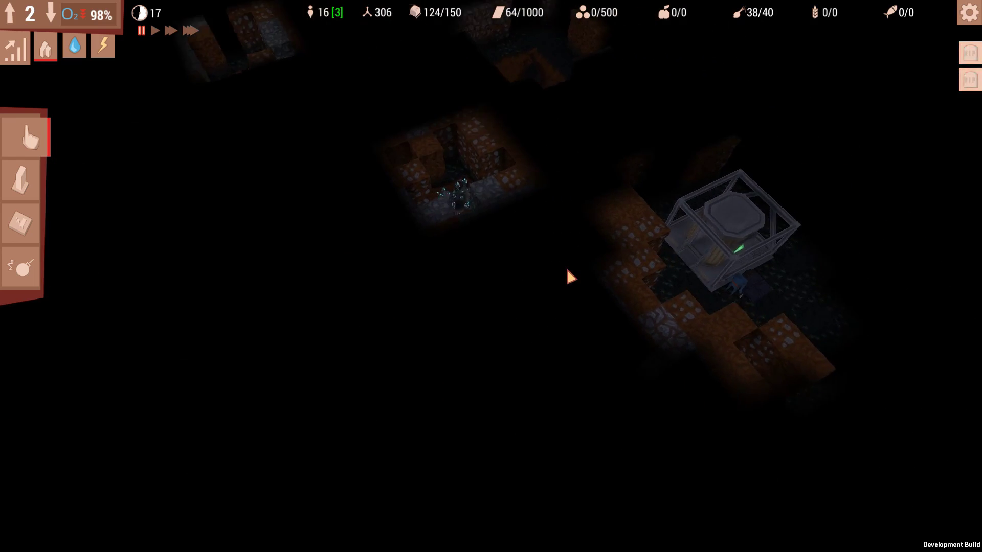
Step: Drag wall segments around the lift room's sides to enclose it
left_click(34, 187)
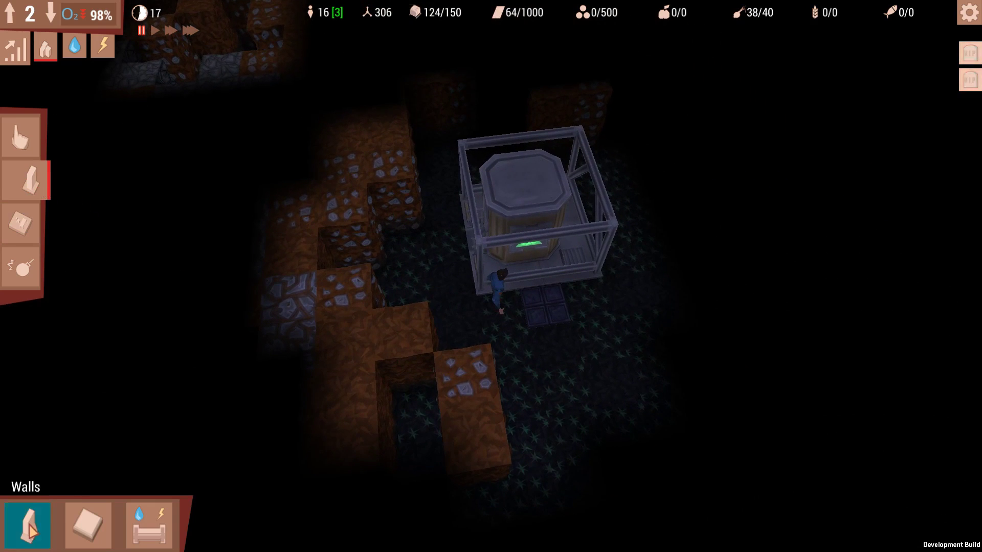
left_click(29, 526)
scroll(254, 361, "up", 3)
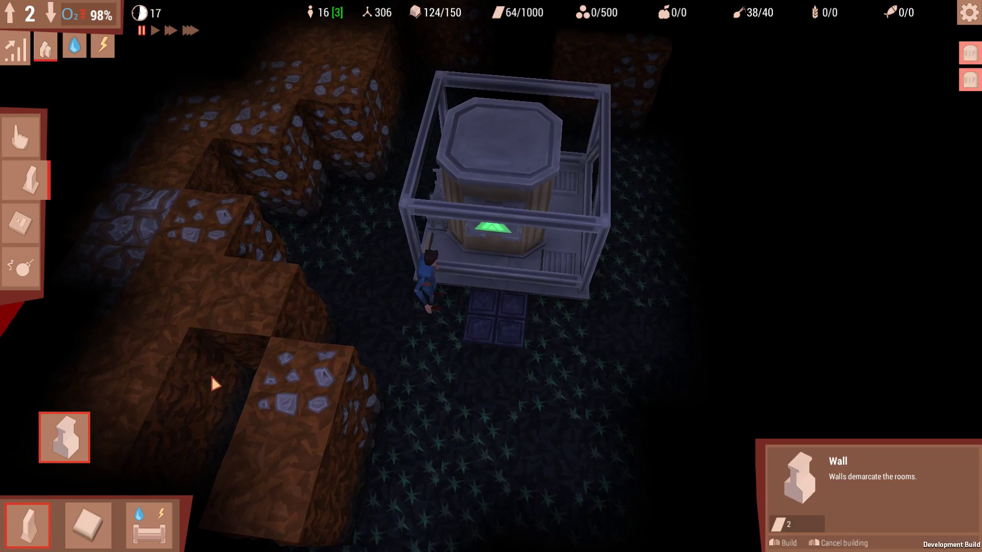
left_click_drag(377, 350, 641, 335)
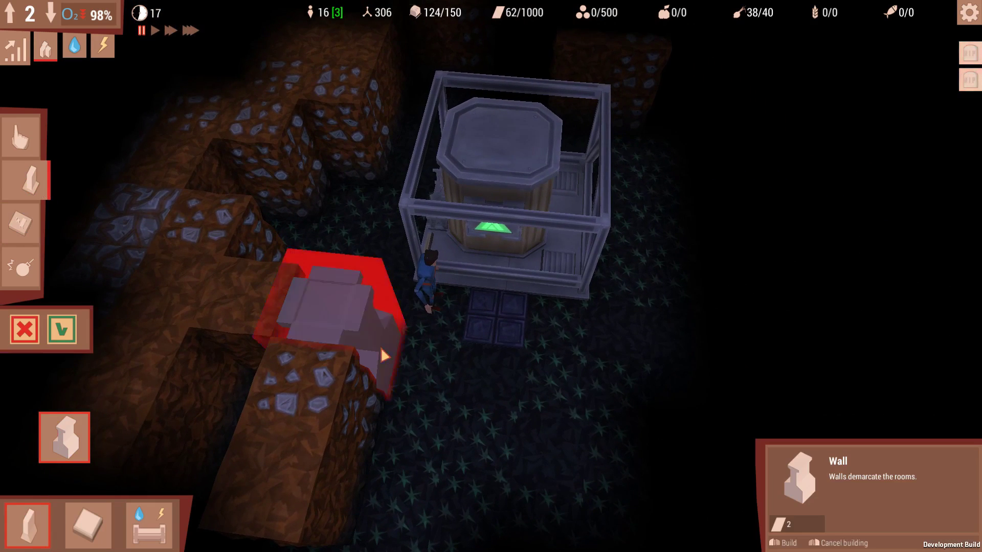
key("e")
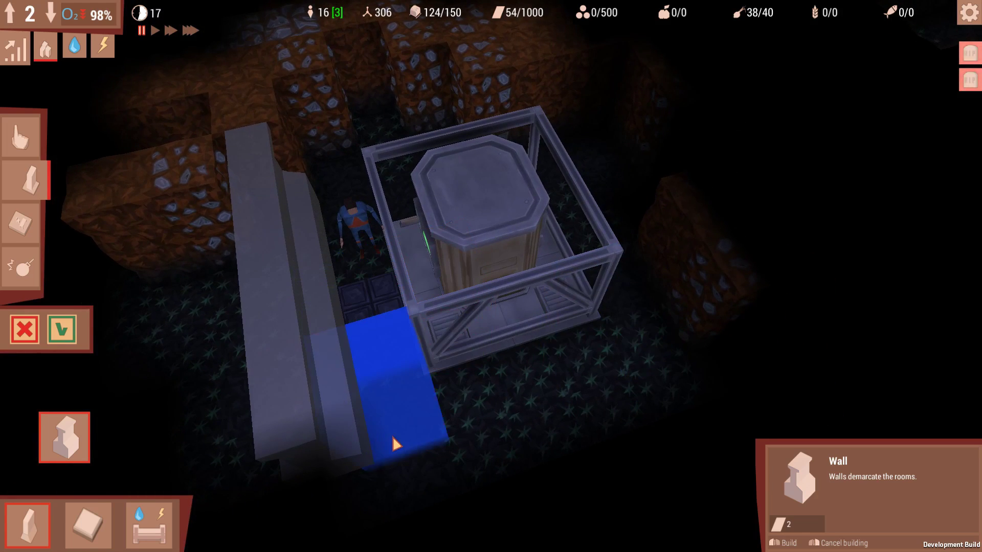
left_click_drag(394, 443, 647, 373)
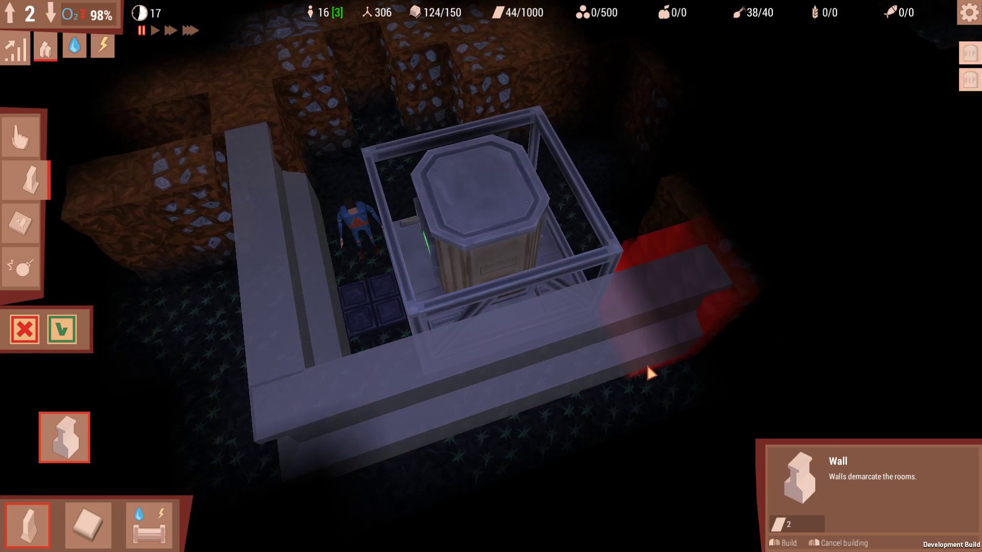
scroll(723, 318, "up", 3)
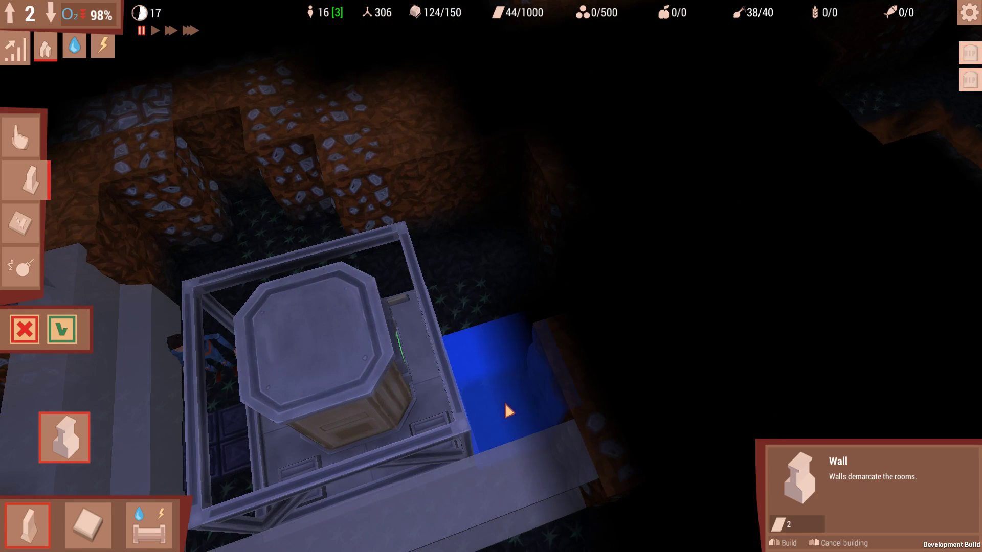
left_click_drag(508, 409, 455, 290)
scroll(476, 288, "down", 3)
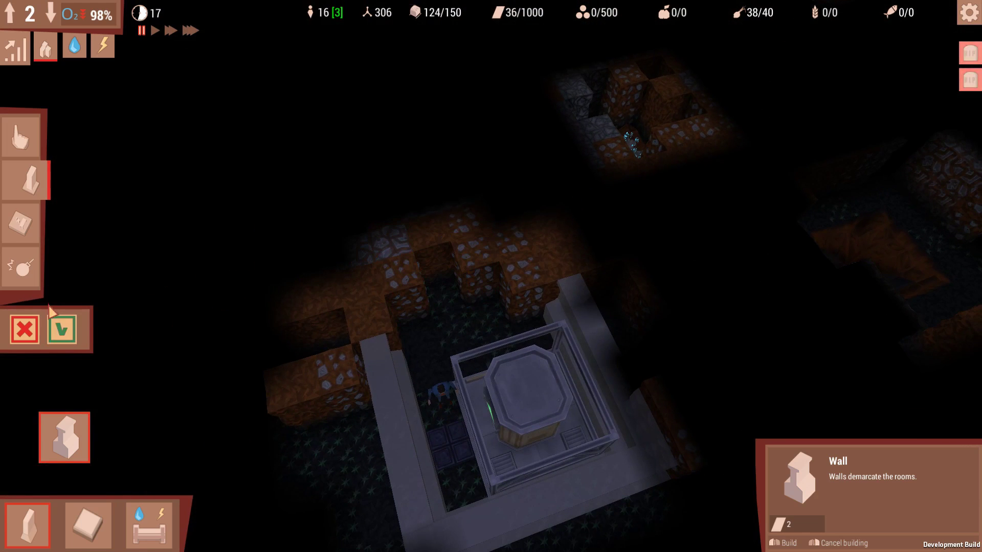
Step: Confirm the walls, then lay blue floor tiles across the room and its passage
left_click(62, 329)
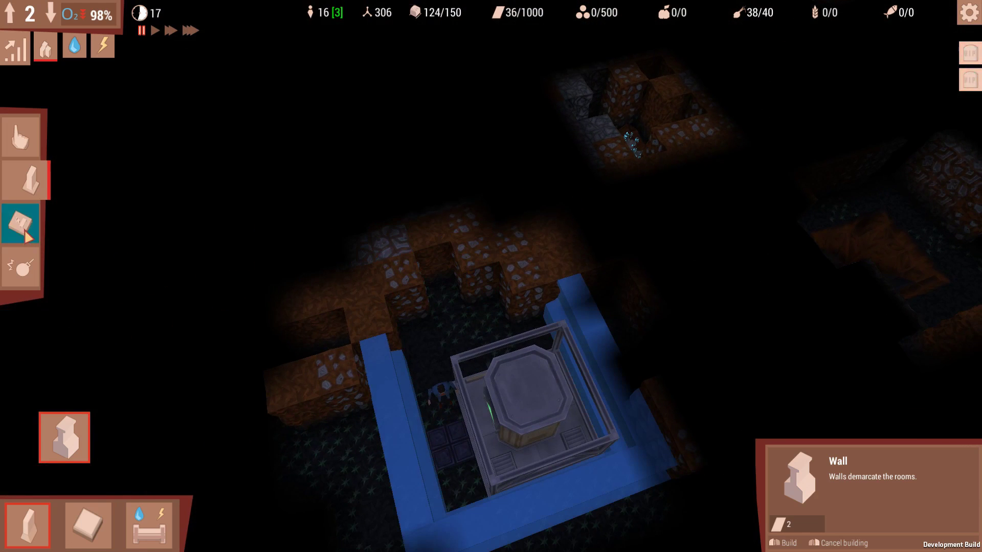
left_click(14, 184)
left_click(63, 437)
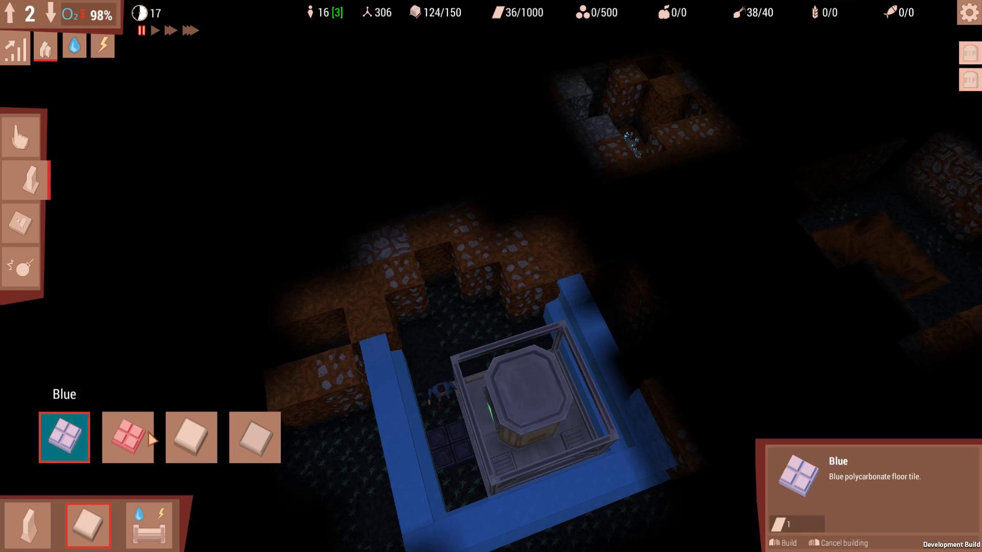
left_click(428, 384)
left_click_drag(429, 383, 434, 411)
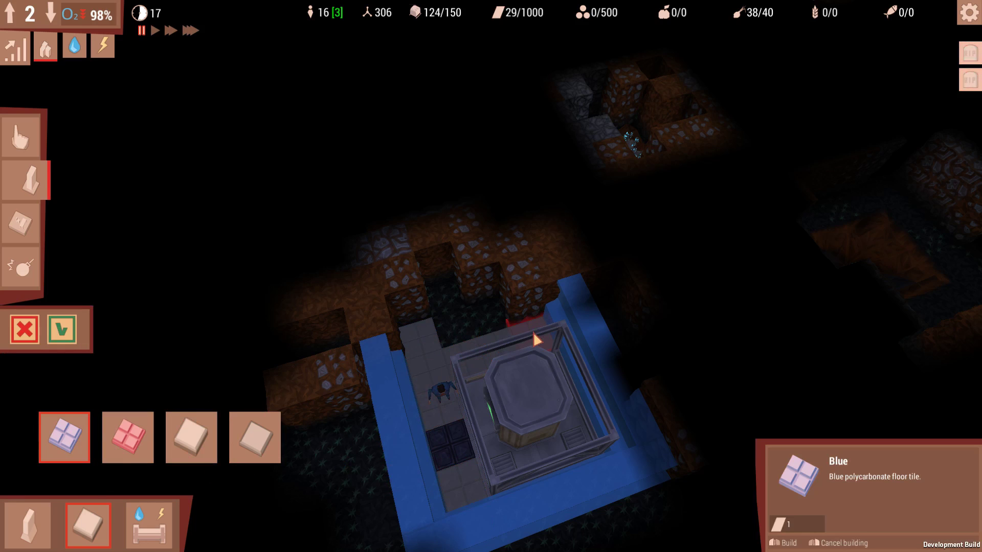
scroll(476, 302, "up", 2)
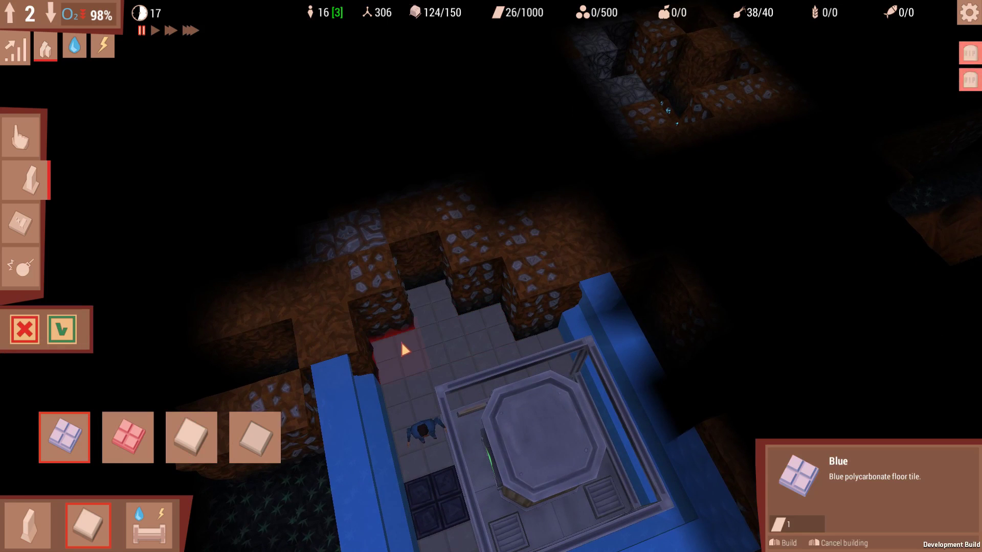
left_click_drag(404, 351, 484, 331)
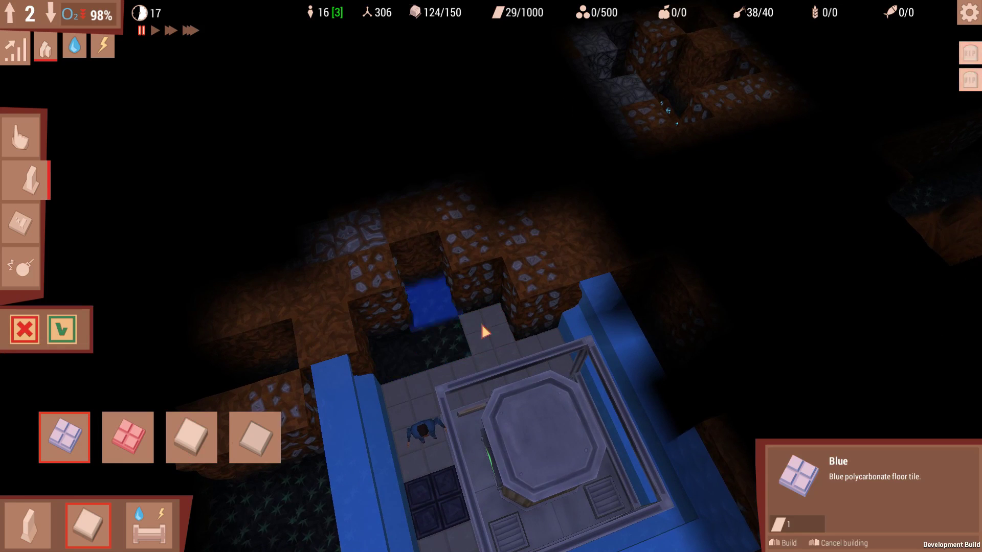
key("e")
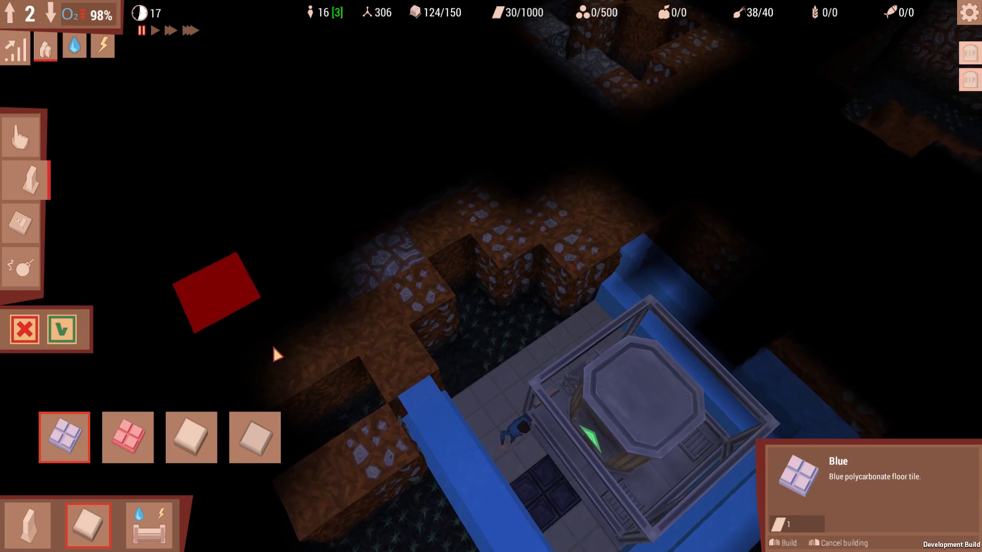
Step: Confirm the floor, then mark the first rock blocks north of the room with Destroy
left_click(64, 331)
left_click(25, 267)
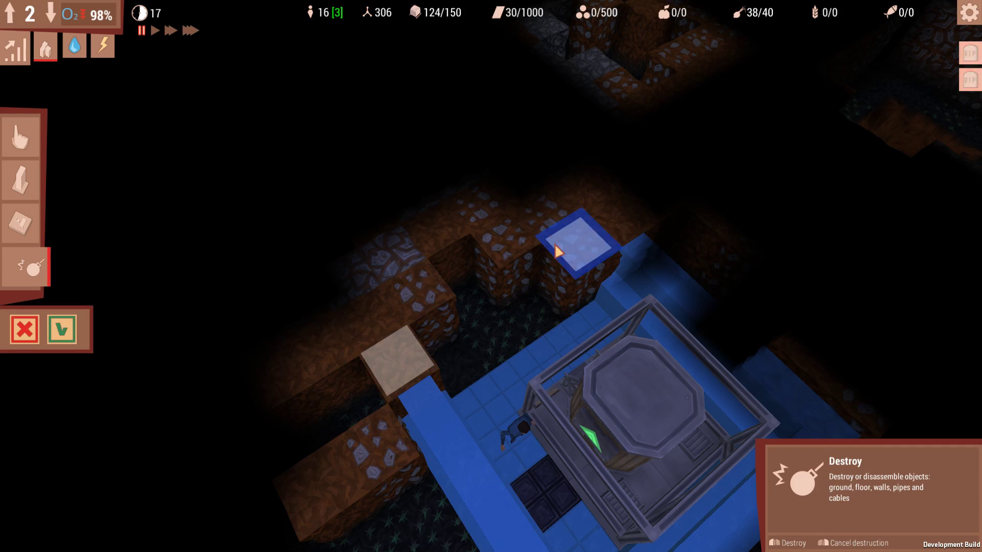
mouse_move(558, 252)
left_mouse_down()
mouse_move(504, 193)
mouse_move(545, 165)
left_mouse_up()
left_click(563, 177)
key("w")
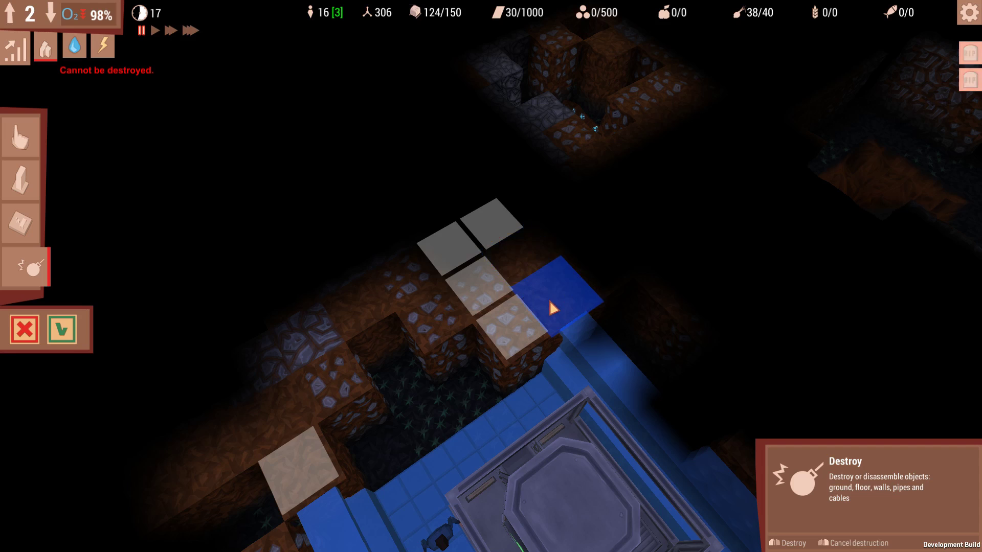
left_click(546, 288)
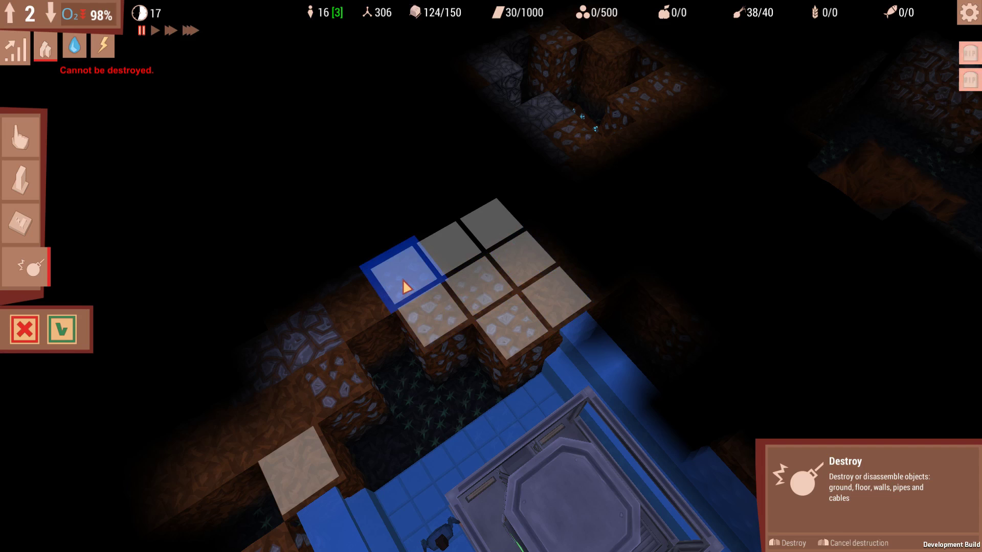
Step: Mark further rock tiles along the corridor line and confirm the demolition
key("w")
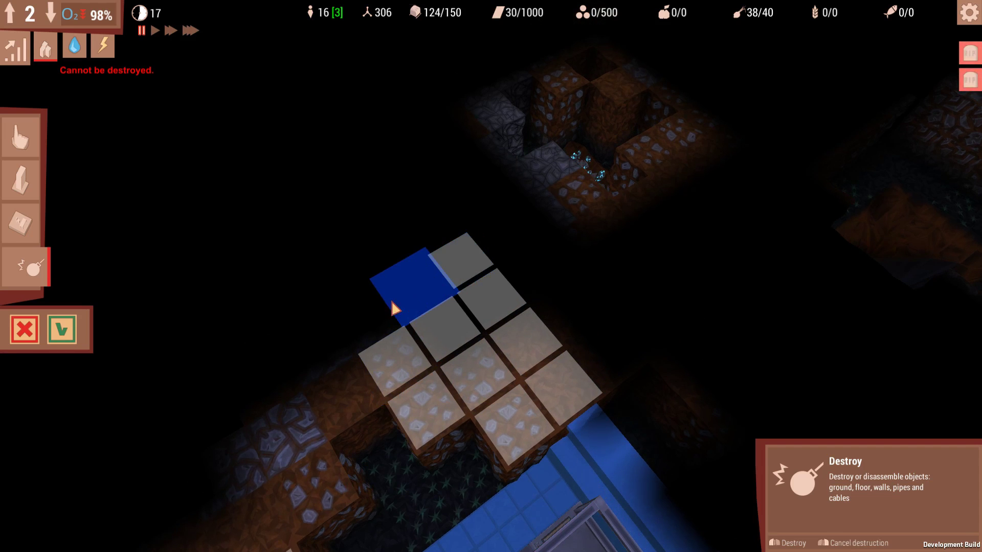
left_click_drag(454, 298, 361, 313)
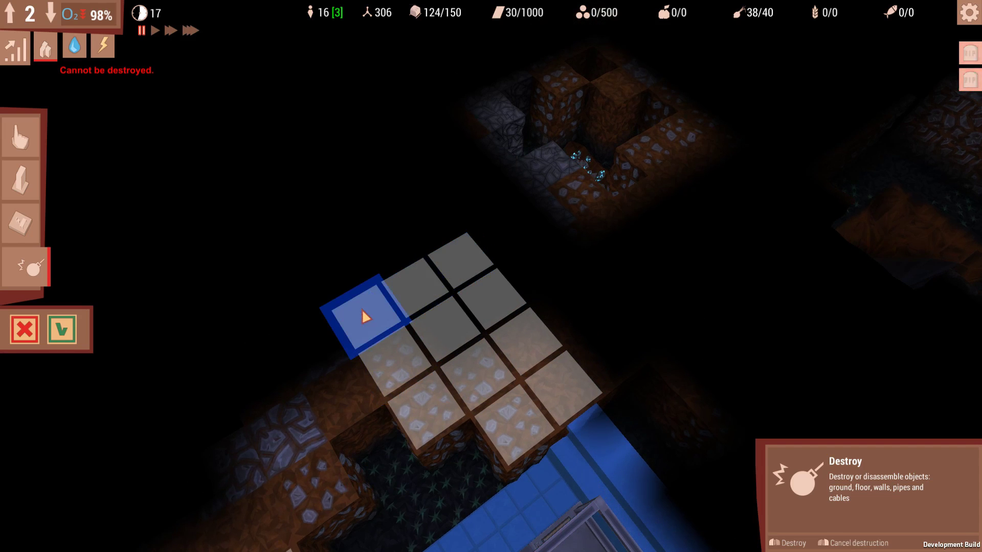
key("e")
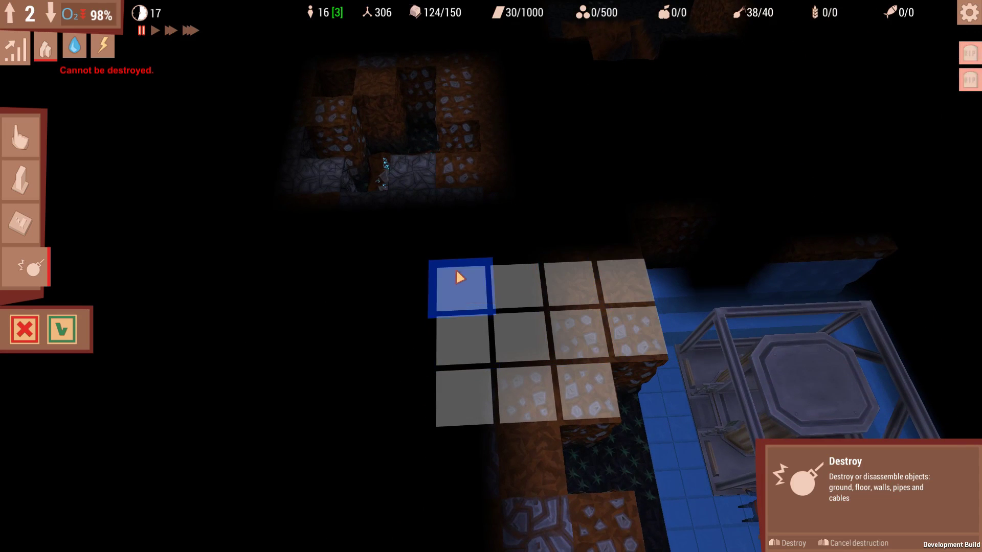
left_click(405, 340)
mouse_move(398, 390)
left_mouse_down()
mouse_move(419, 218)
mouse_move(405, 252)
left_mouse_up()
key("w")
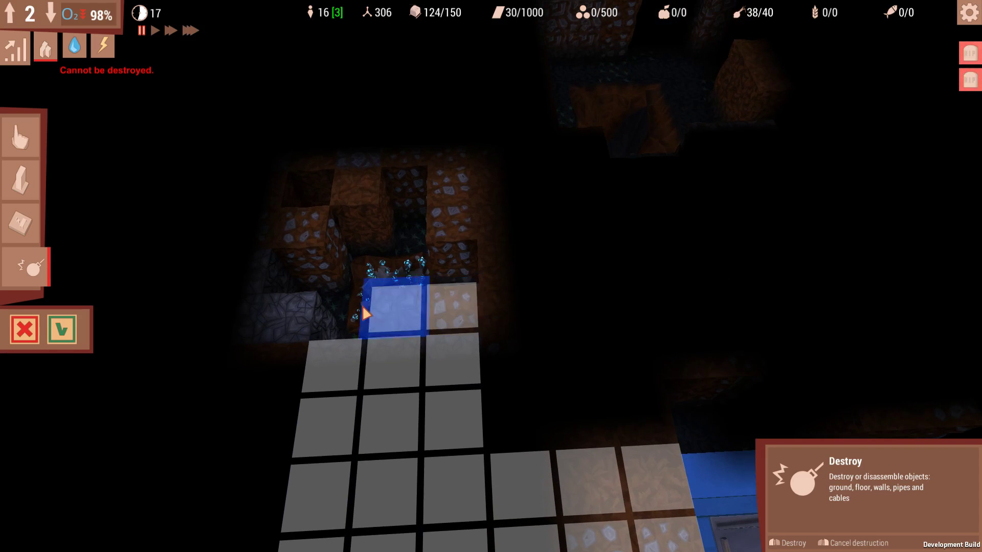
scroll(362, 305, "down", 1)
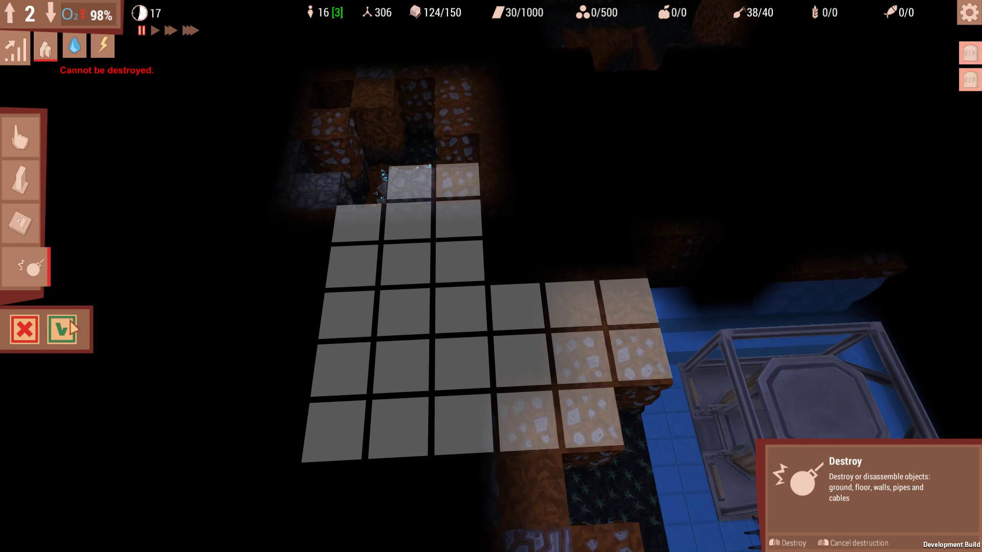
key("Return")
scroll(331, 279, "down", 3)
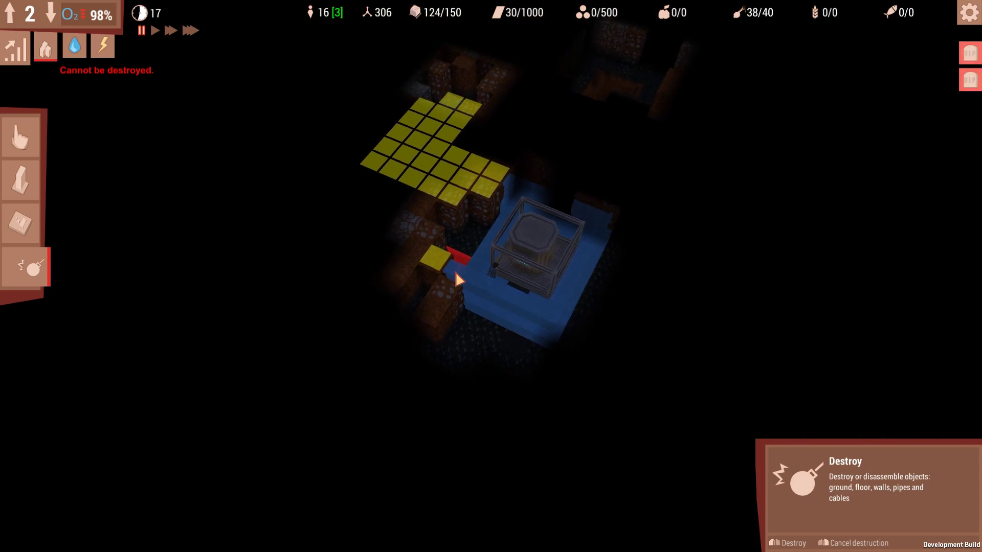
Step: Leave demolition mode and move the view up to level 1 over the main base
key("q")
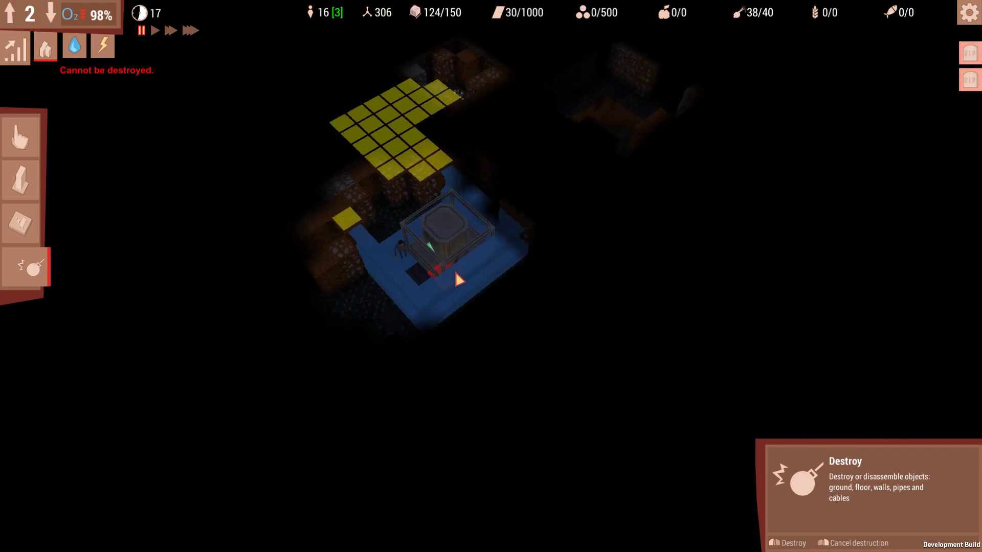
key("Escape")
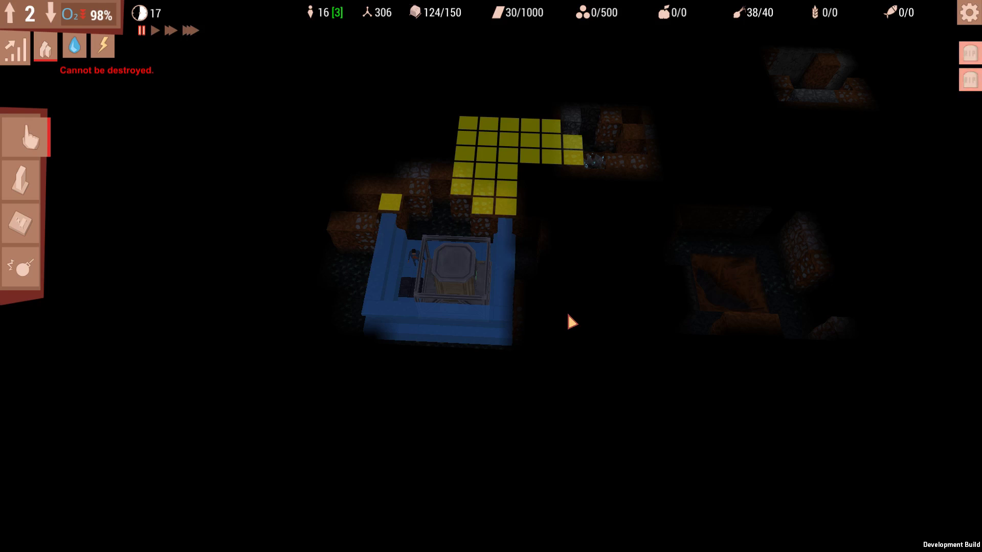
left_click(13, 24)
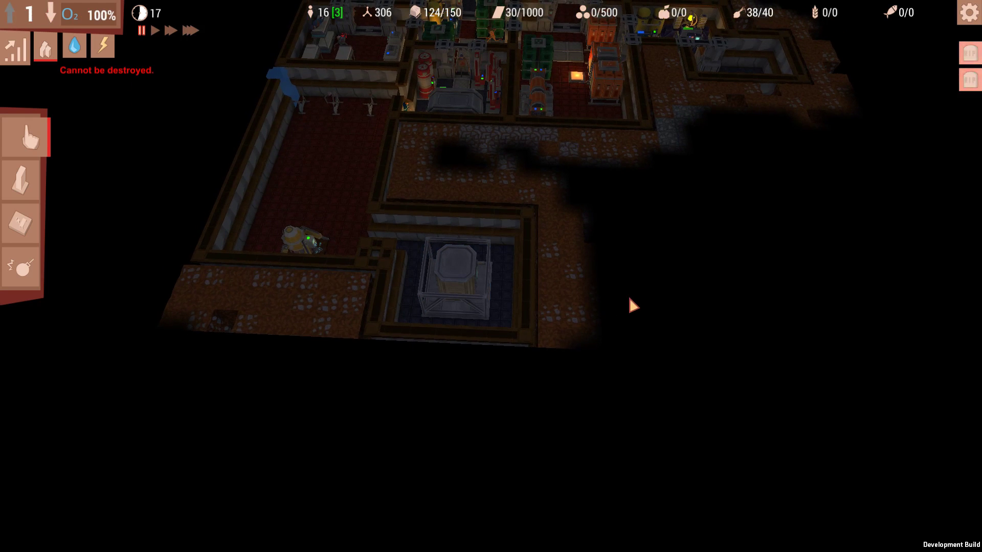